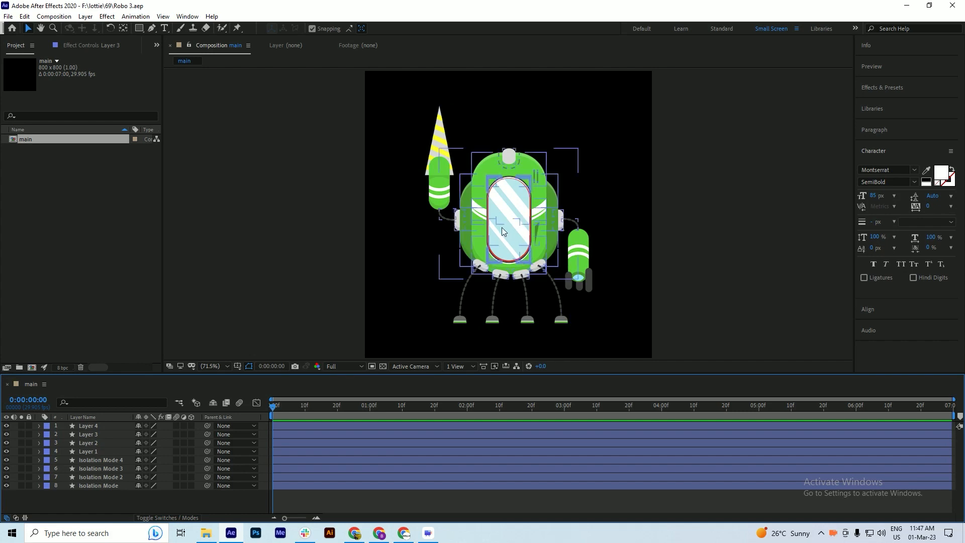
Clear the layer selection and save the project
left_click(566, 285)
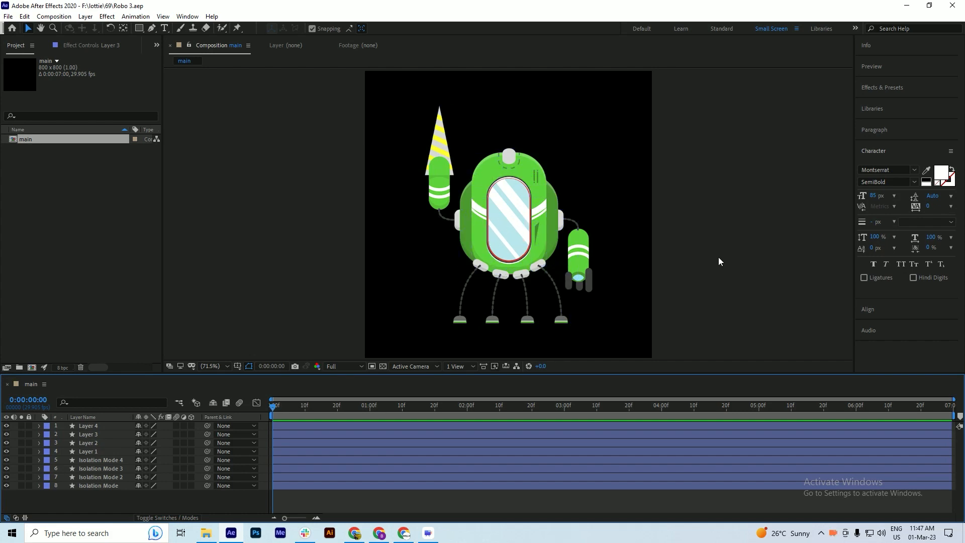
key("ctrl+s")
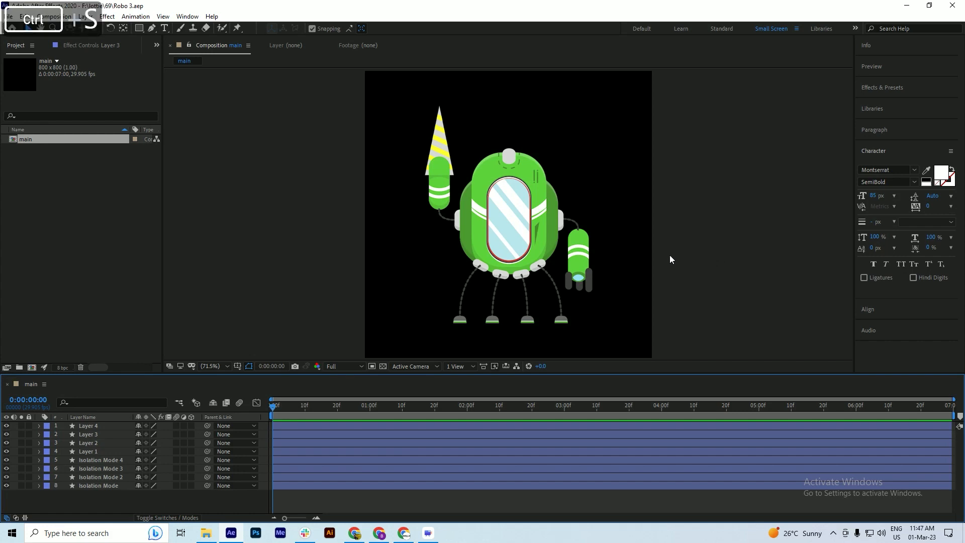
Select each of the eight layers in turn to examine which robot part it contains
left_click(86, 427)
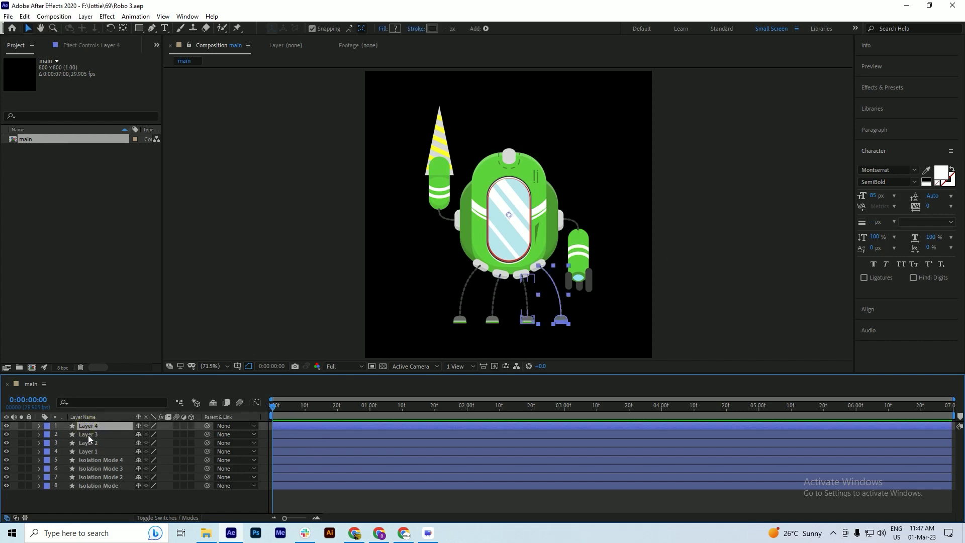
left_click(86, 434)
left_click(88, 443)
left_click(88, 452)
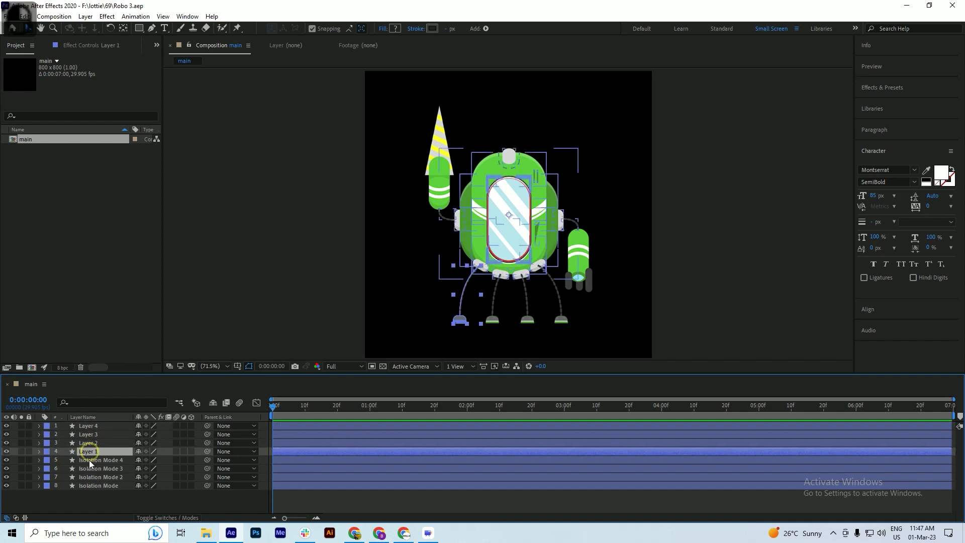
left_click(88, 460)
left_click(91, 468)
left_click(89, 477)
left_click(87, 486)
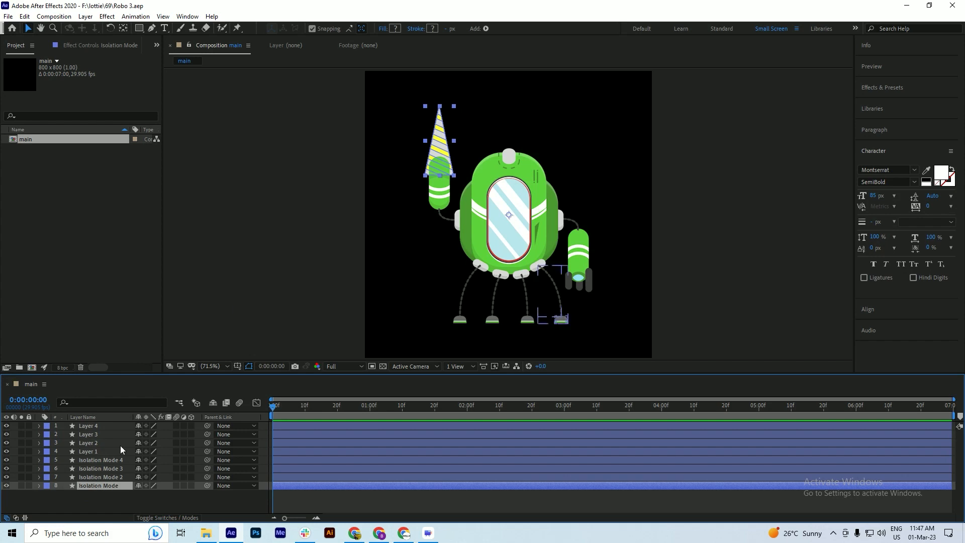
Move the drill's Isolation Mode layer to the top of the layer stack and check it by toggling its visibility
left_click(89, 485)
left_click_drag(88, 484, 96, 425)
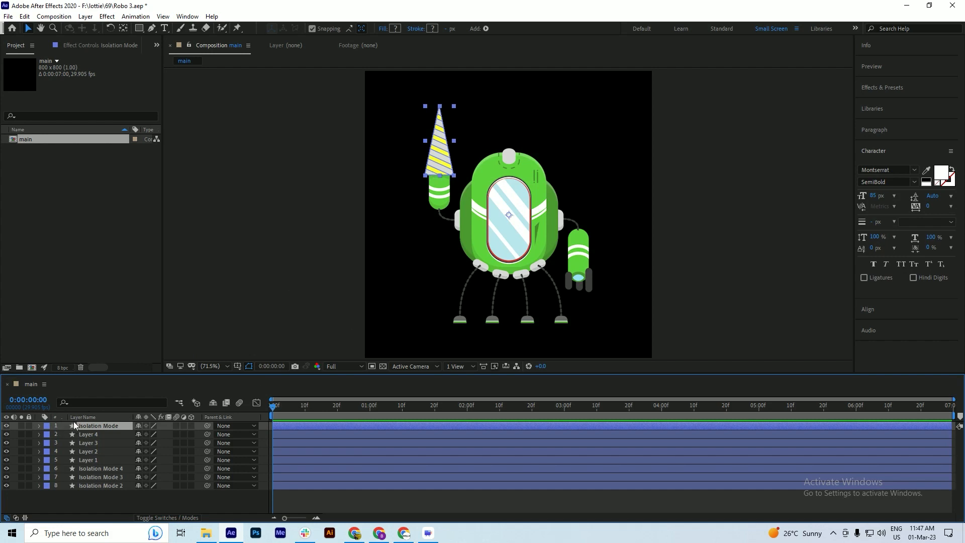
left_click(6, 426)
left_click(7, 426)
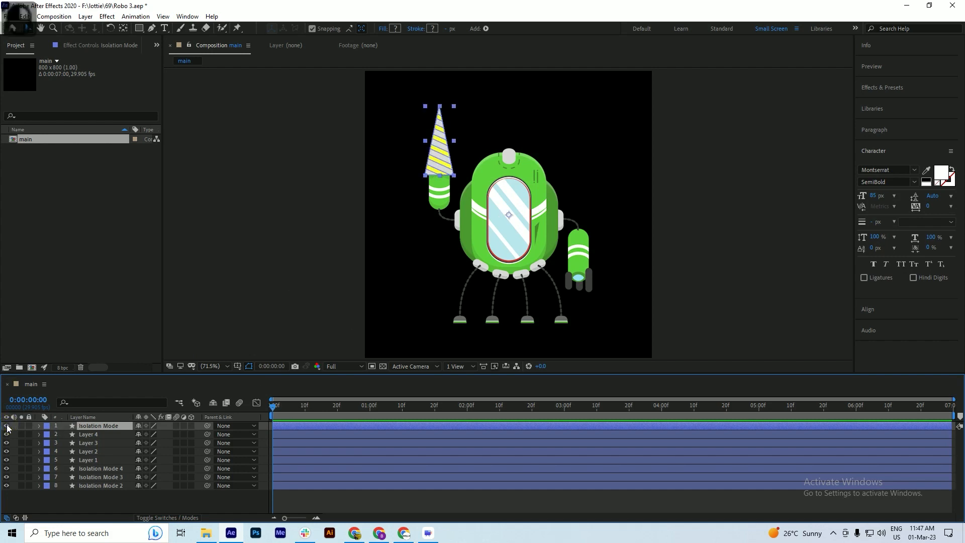
left_click(73, 505)
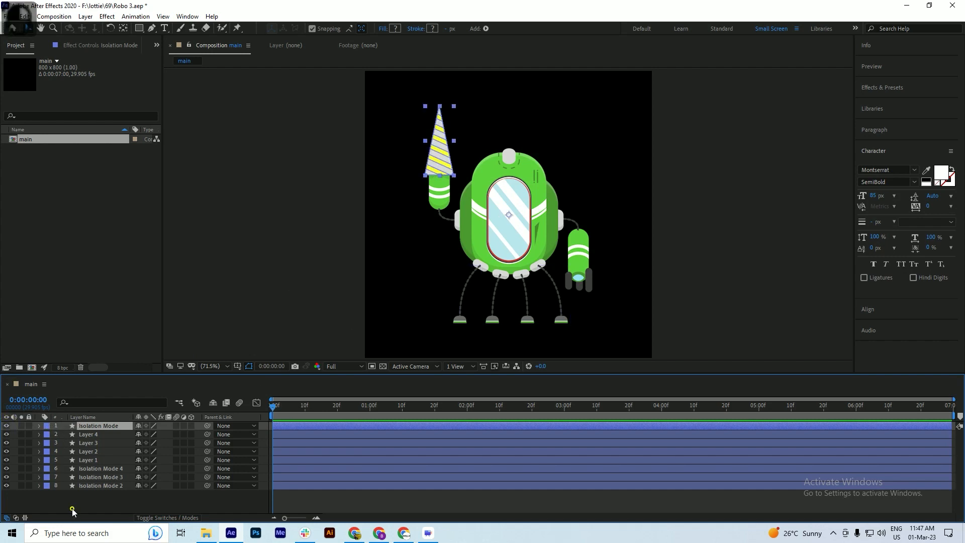
Toggle the visibility of each remaining layer off and on to examine which leg, body or hand it holds
left_click(6, 434)
left_click(6, 434)
left_click(6, 433)
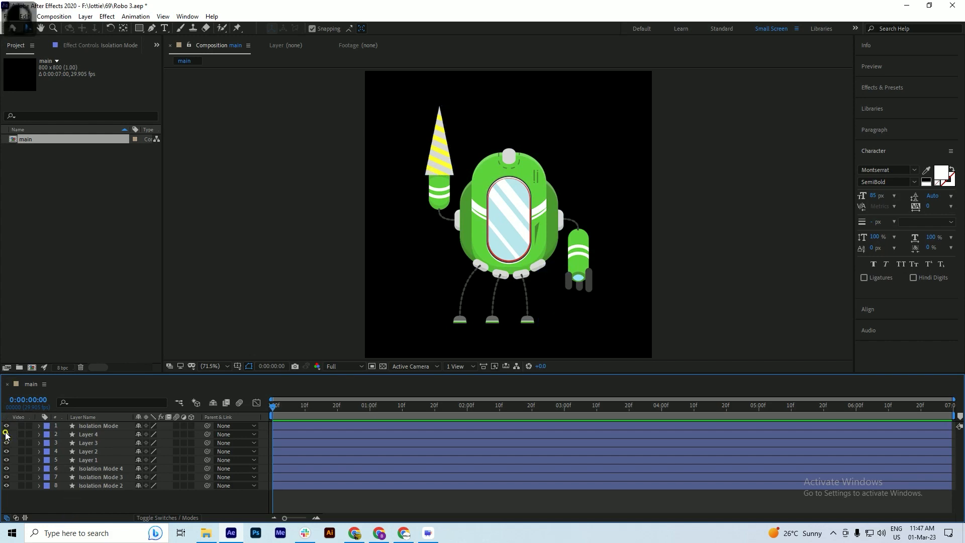
left_click(6, 433)
left_click(6, 442)
left_click(7, 442)
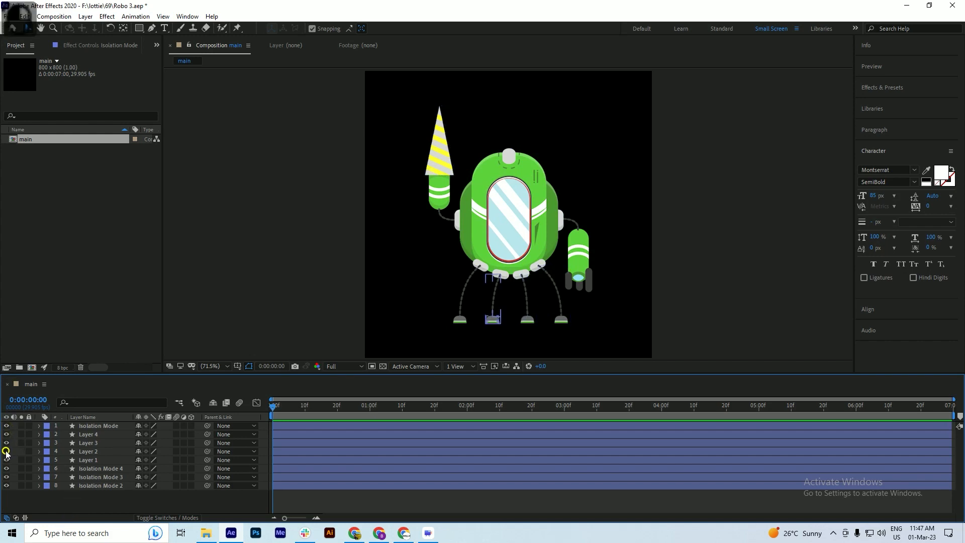
left_click(7, 451)
left_click(6, 451)
left_click(7, 459)
left_click(7, 459)
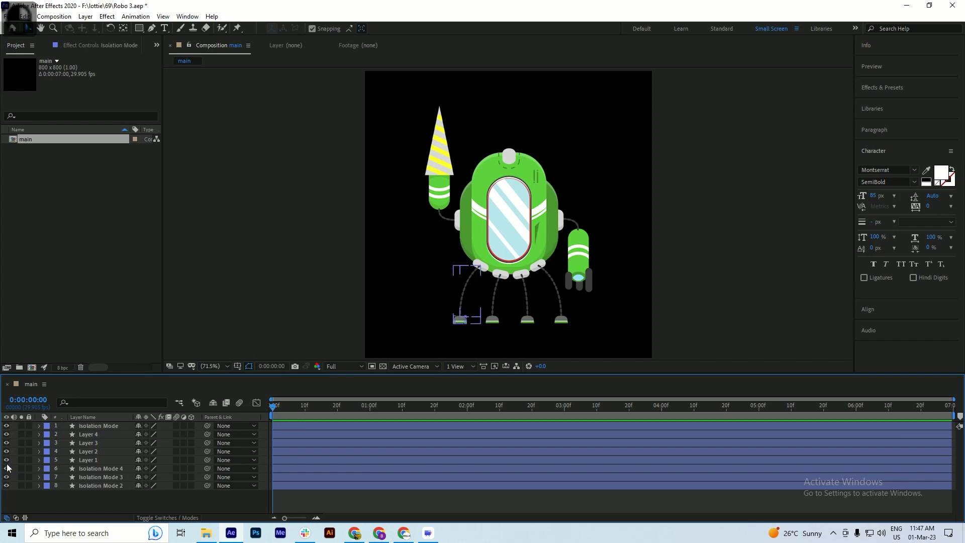
left_click(6, 468)
left_click(6, 468)
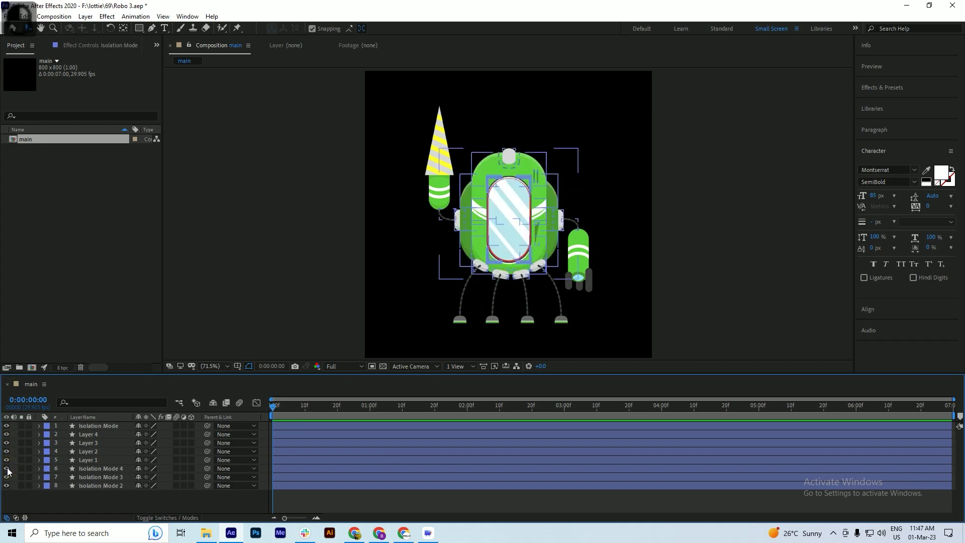
left_click(7, 477)
left_click(7, 476)
left_click(7, 485)
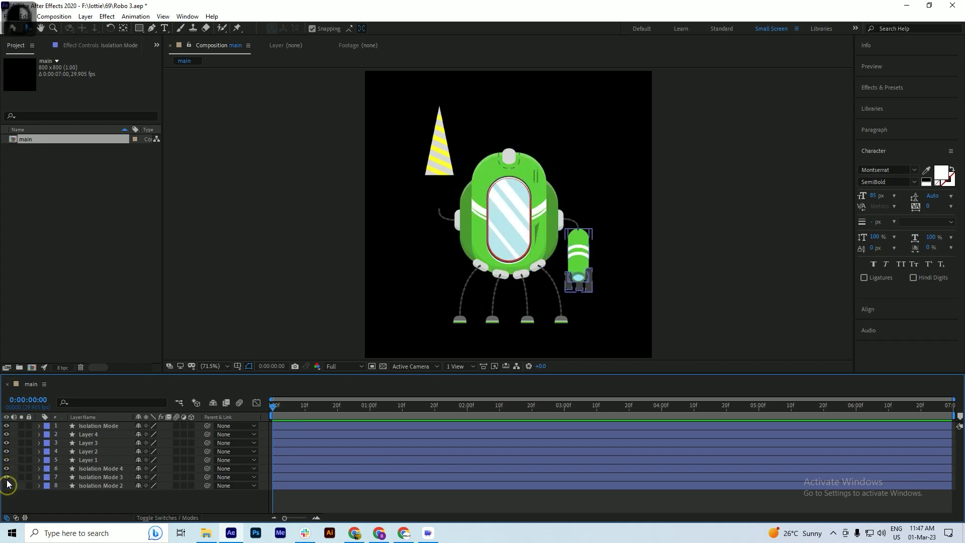
left_click(7, 484)
left_click_drag(7, 485, 7, 476)
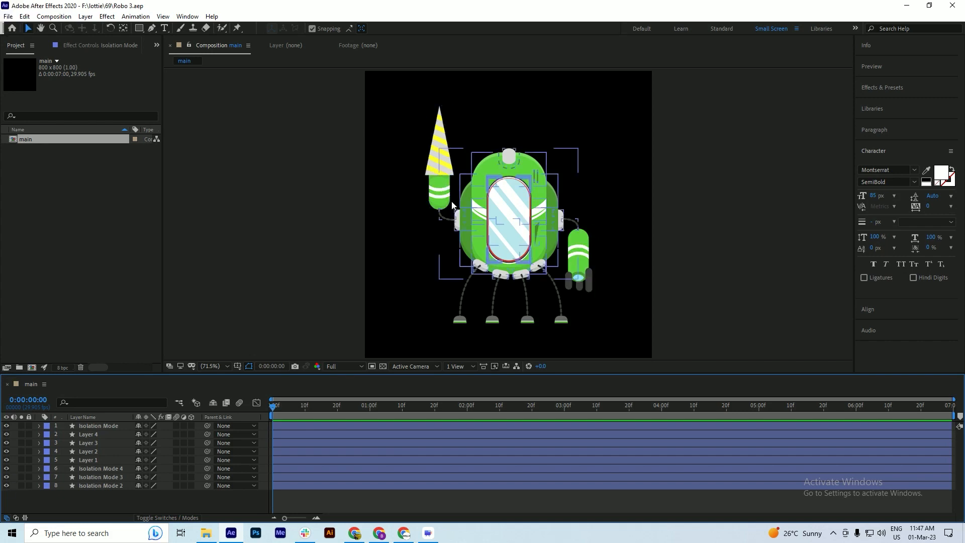
left_click(586, 263)
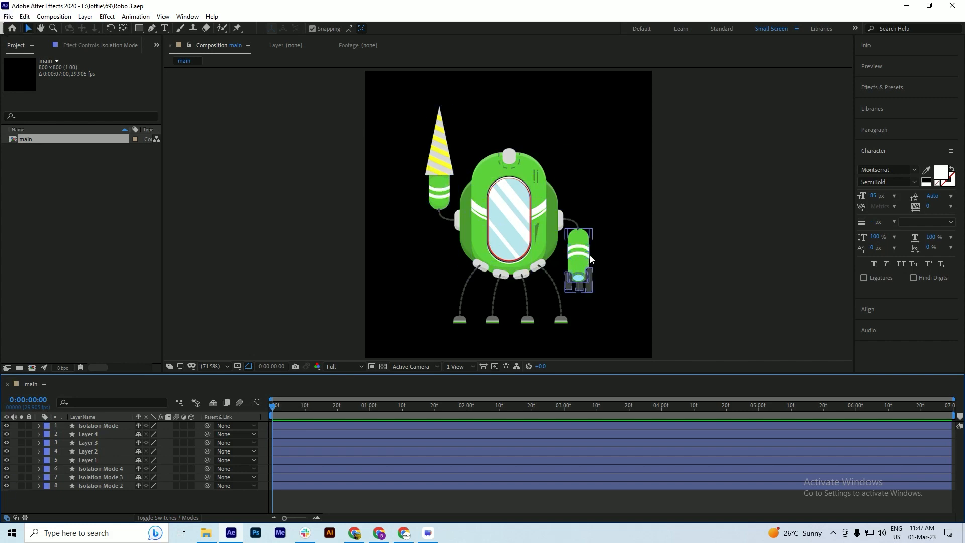
left_click(438, 196)
left_click(455, 227)
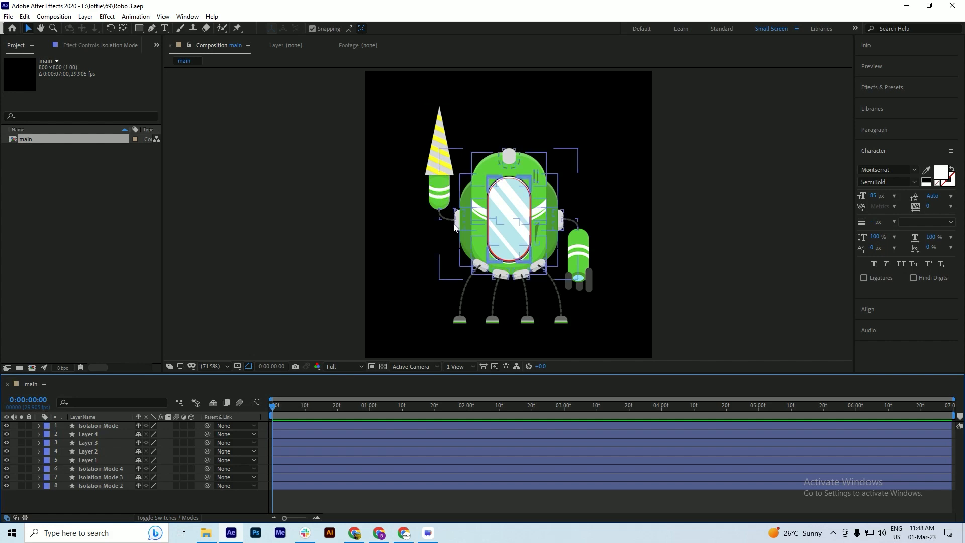
left_click(331, 336)
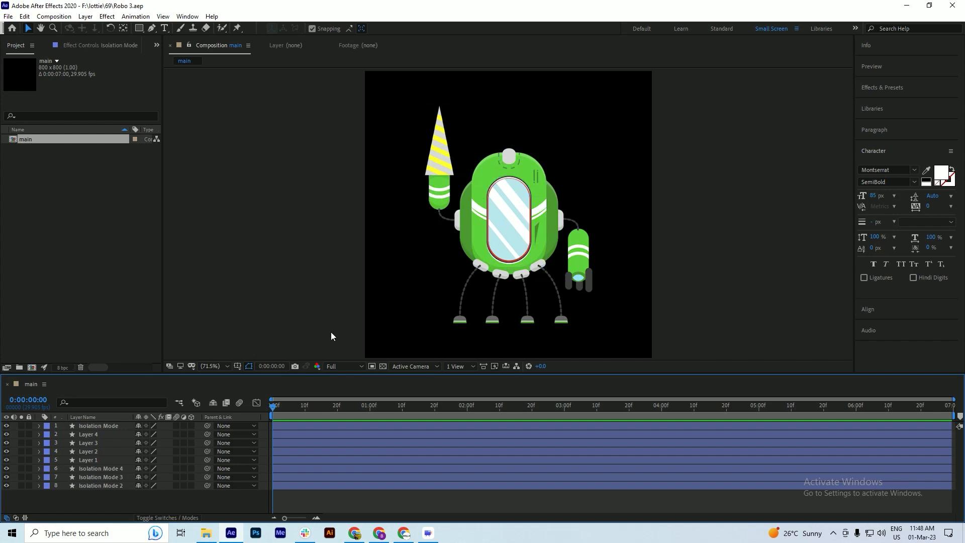
right_click(56, 210)
mouse_move(77, 261)
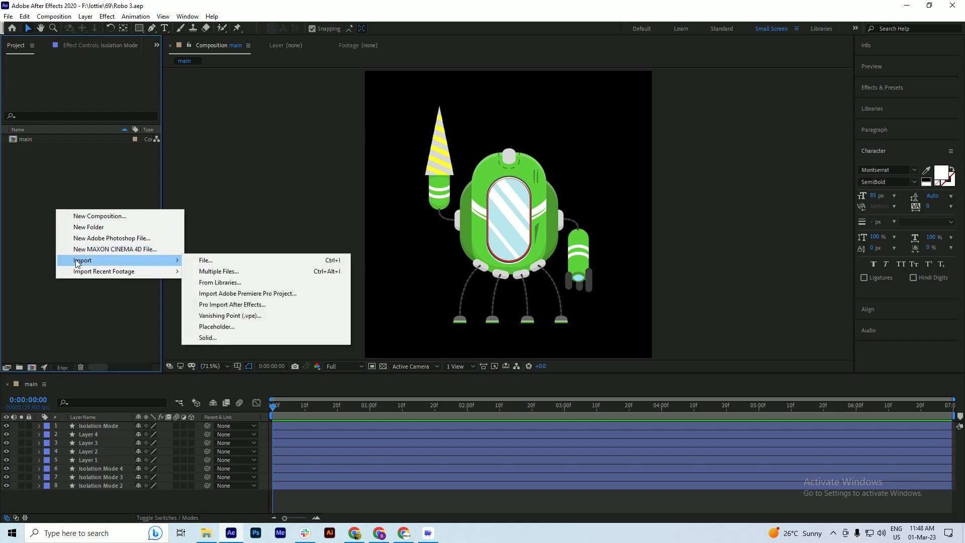
left_click(218, 261)
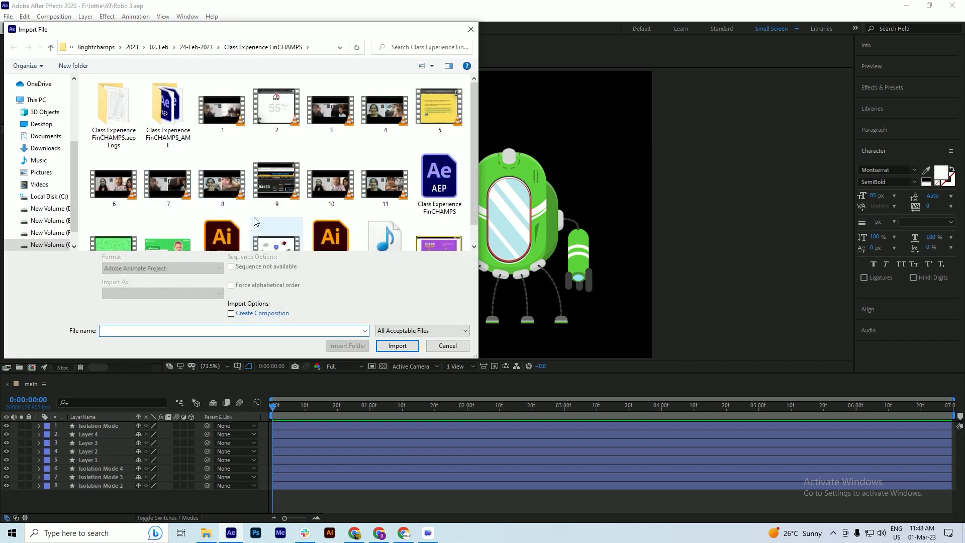
scroll(254, 217, "down", 1)
left_click(40, 125)
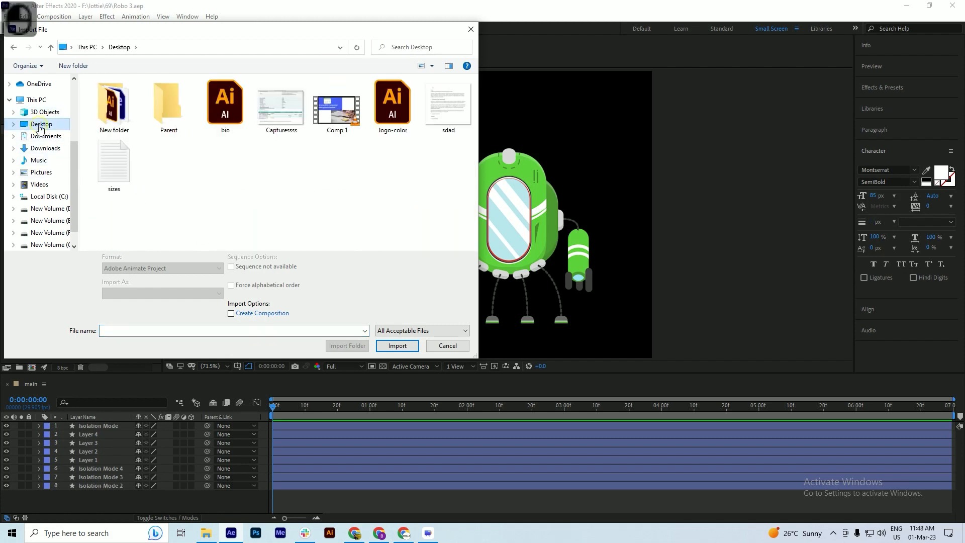
left_click(231, 126)
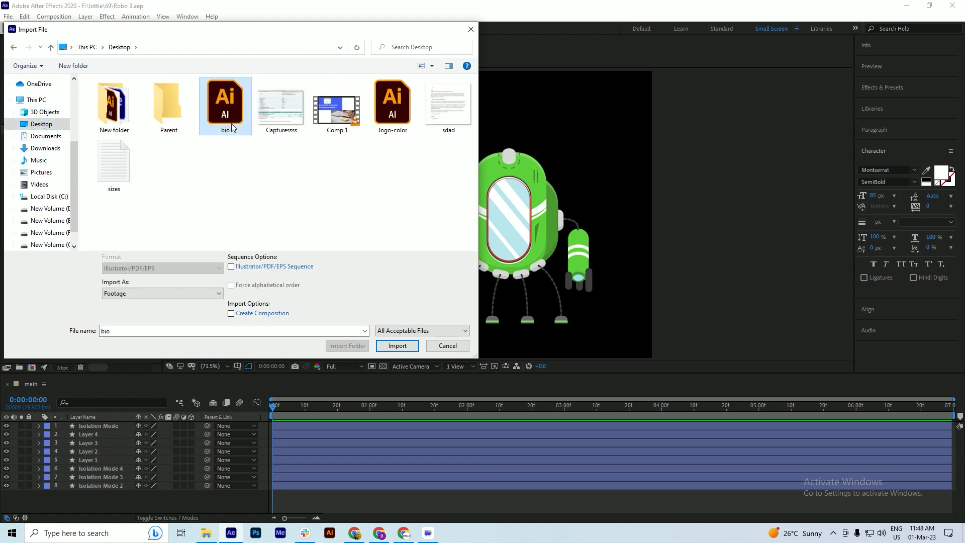
left_click(171, 293)
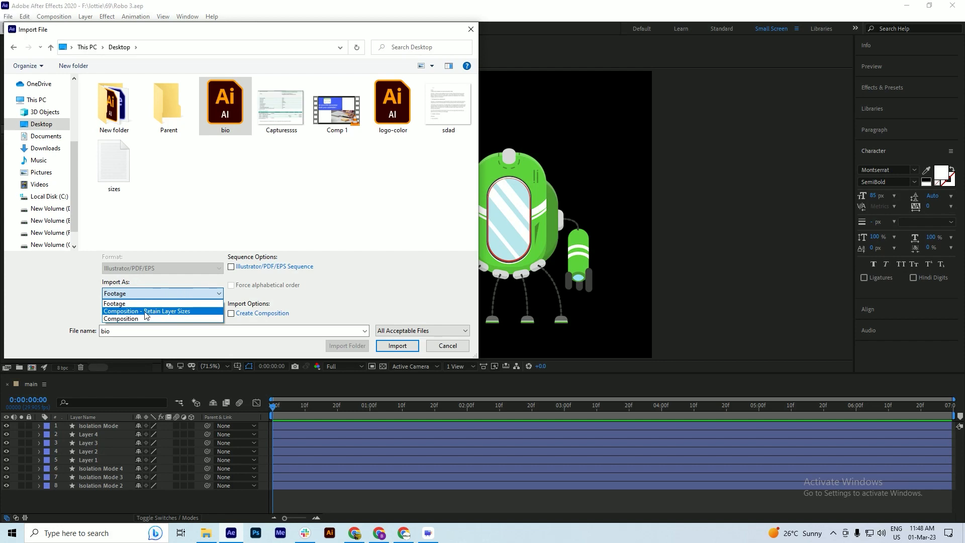
left_click(435, 347)
left_click(468, 347)
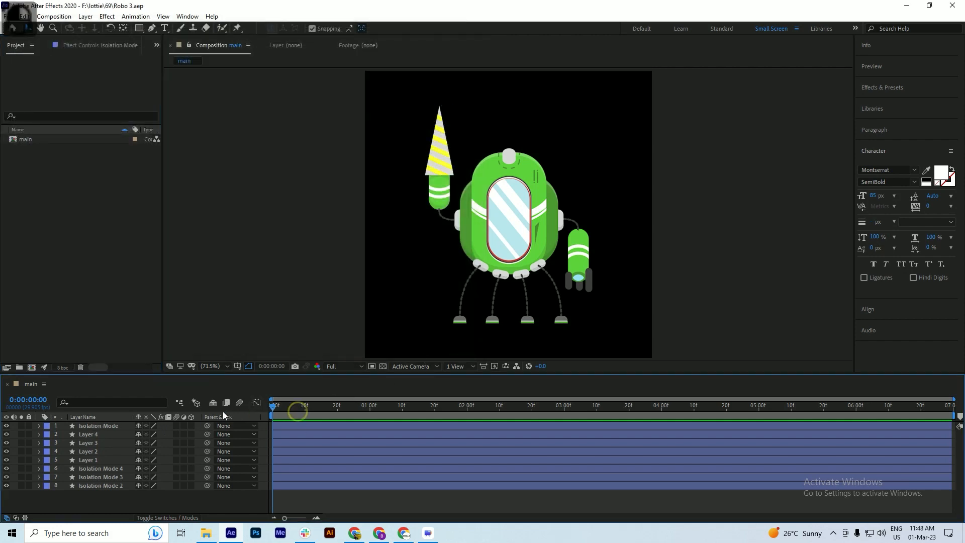
Center the anchor points of all eight layers within their own artwork and save the project
left_click(80, 427)
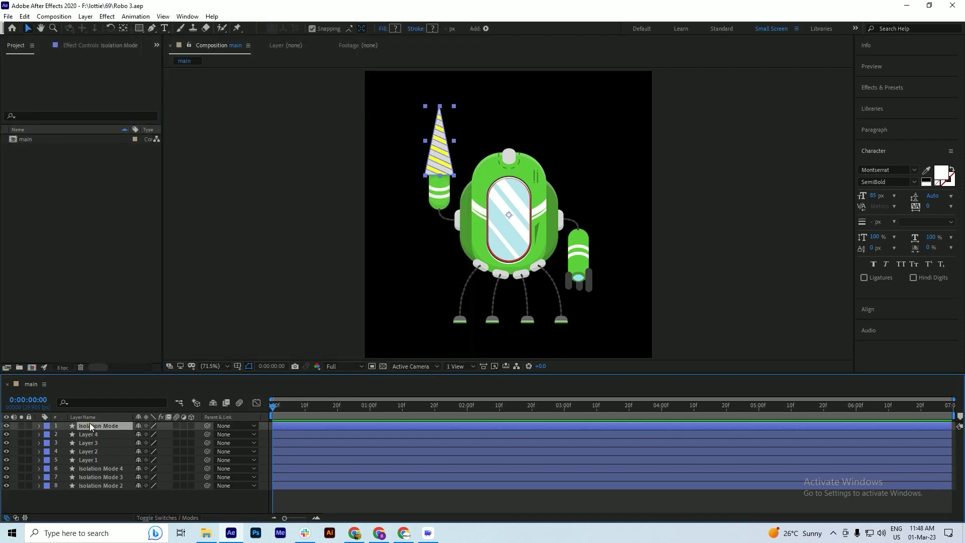
left_click(90, 485, "shift")
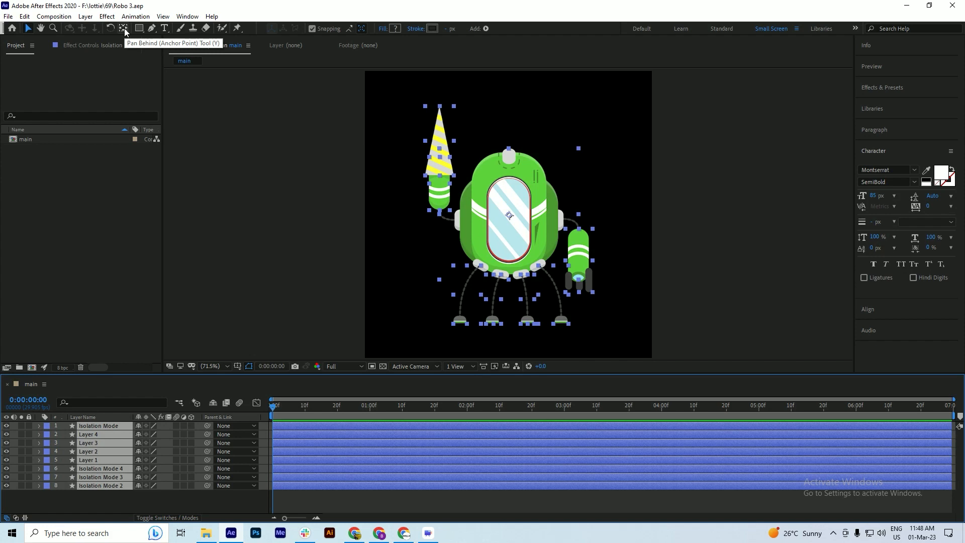
key("ctrl")
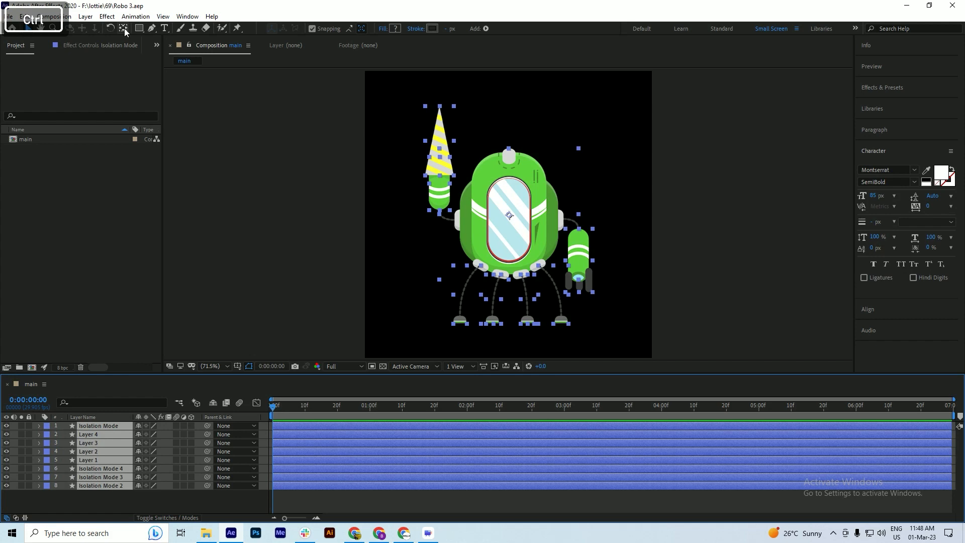
left_click(124, 28)
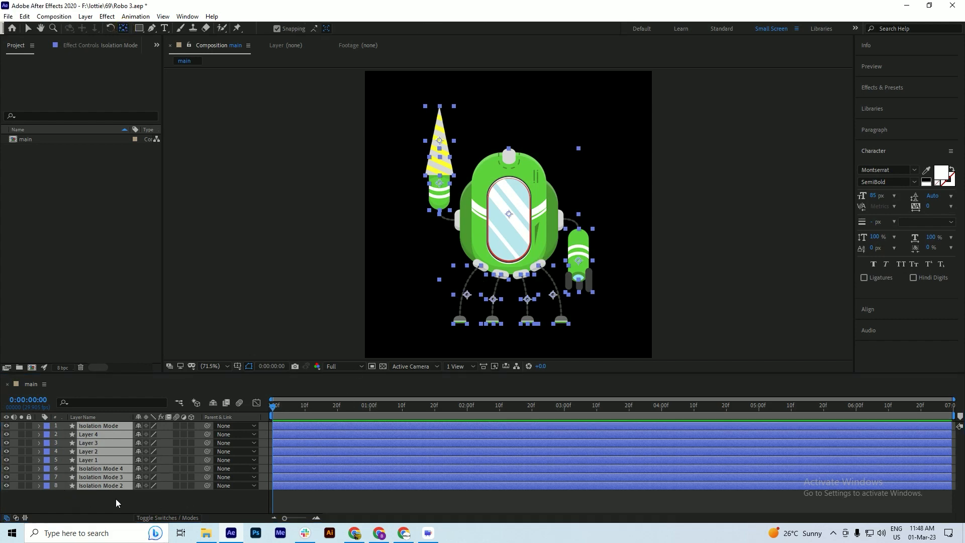
left_click(94, 502)
key("ctrl+s")
left_click(97, 485)
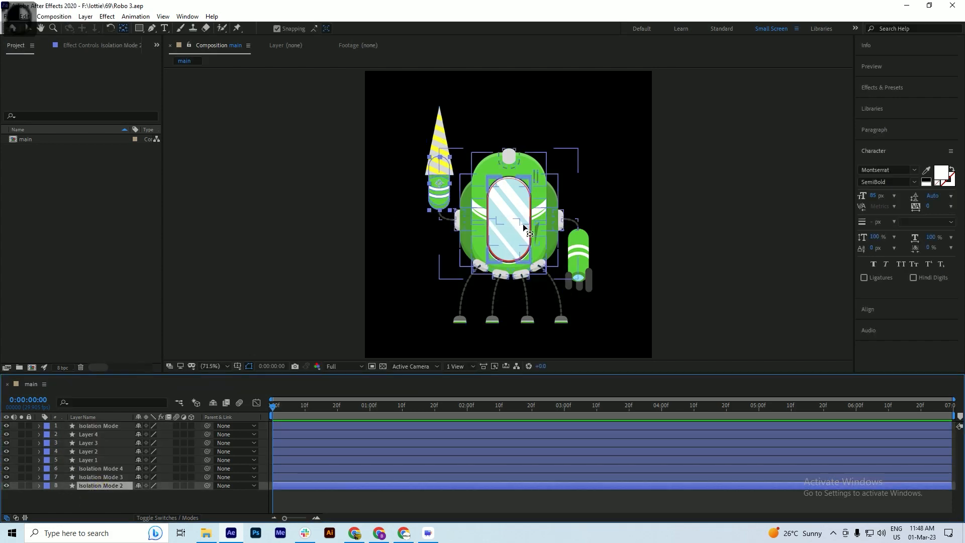
left_click(441, 137, "ctrl")
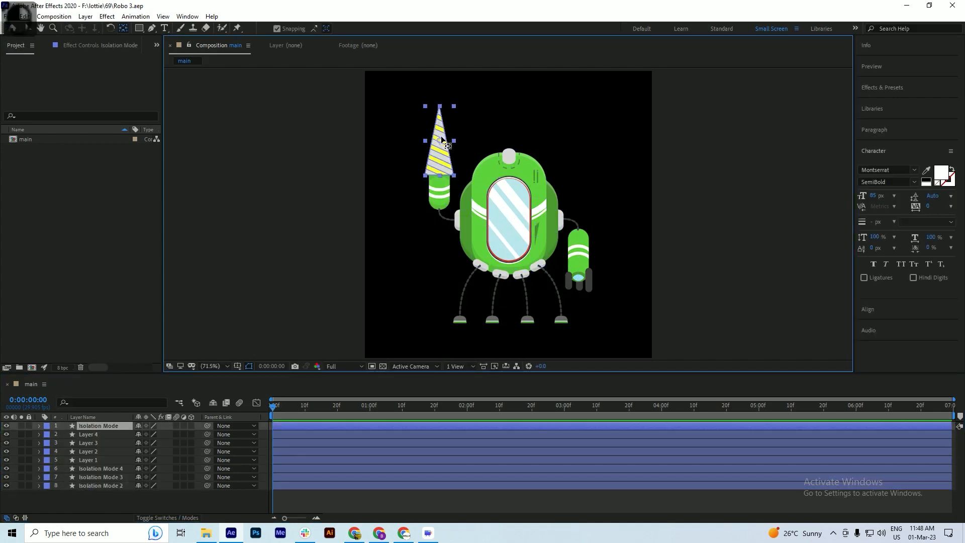
left_click(95, 435)
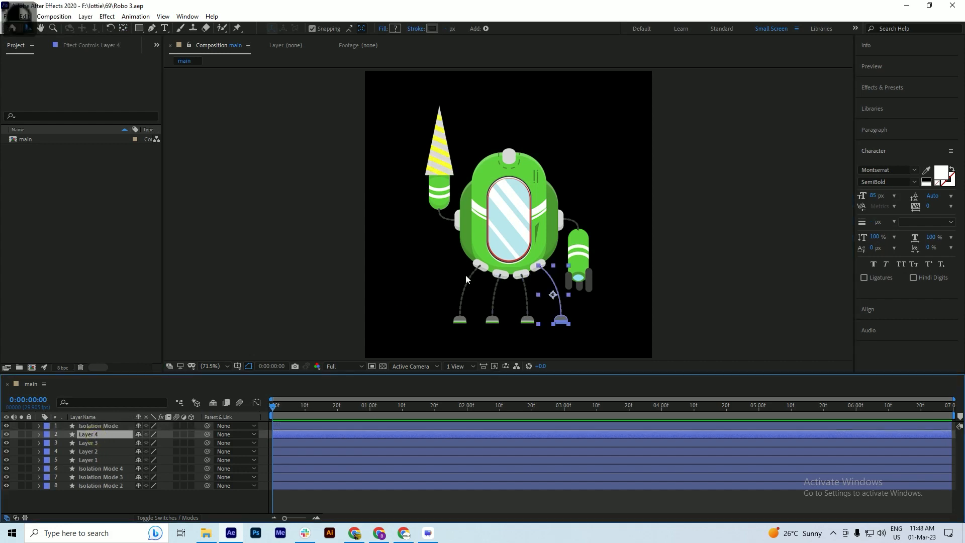
left_click(587, 270)
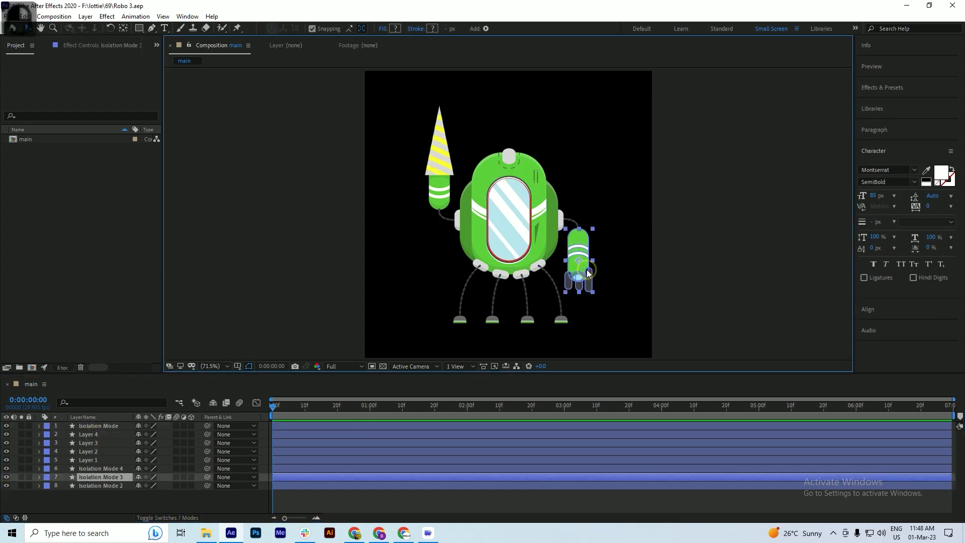
Rename the Isolation Mode 2 layer, the green hand below the drill, as hand 1
left_click(92, 485)
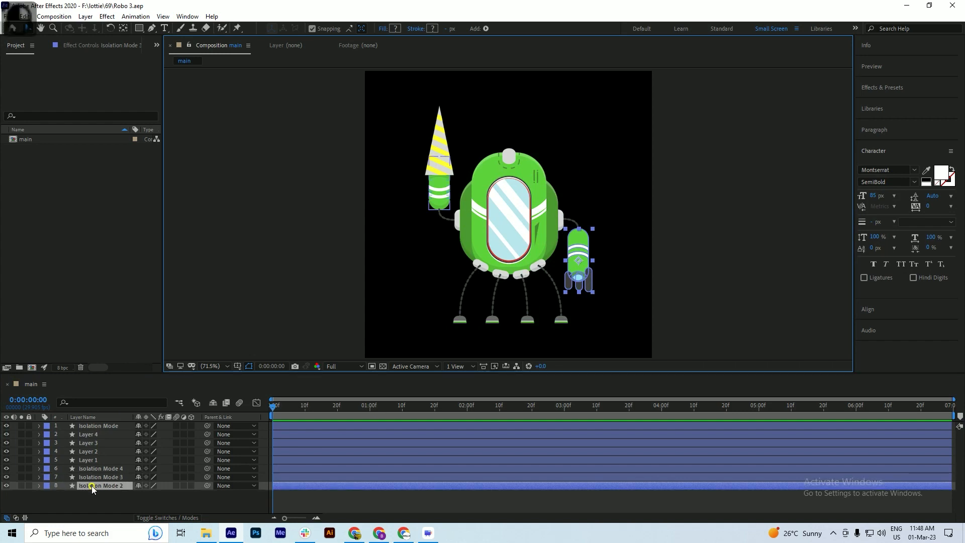
key("Return")
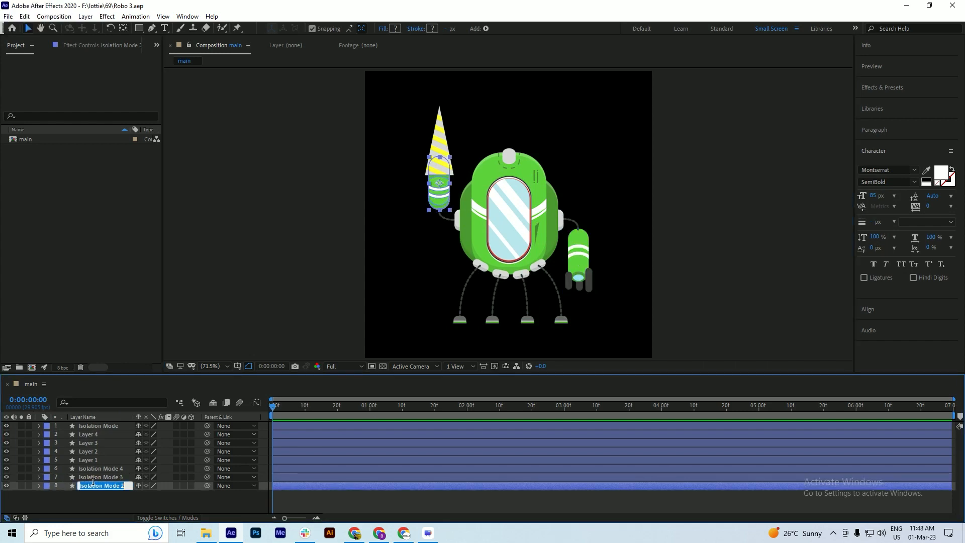
type("hand 1")
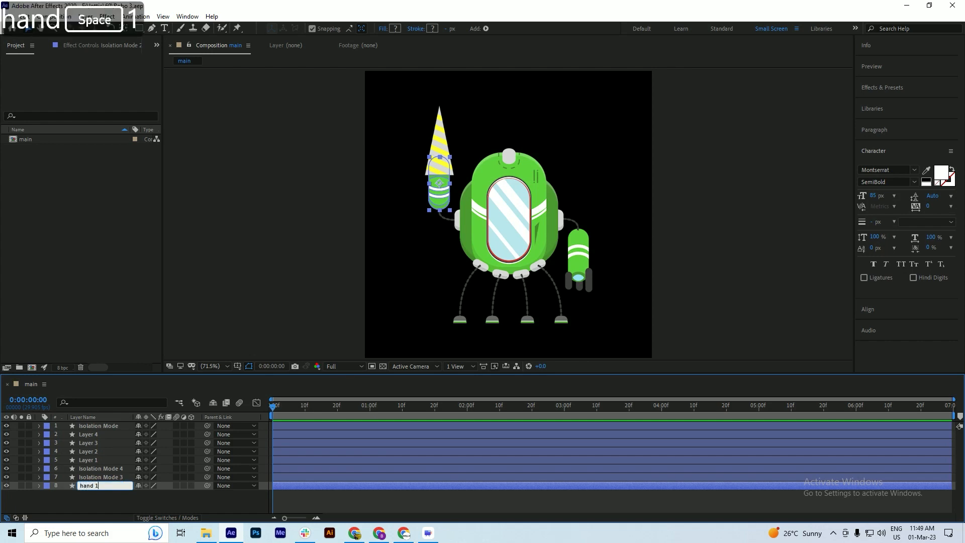
key("Return")
Rename the Isolation Mode 3 layer as hand 2 and the Isolation Mode 4 layer as body
left_click(110, 476)
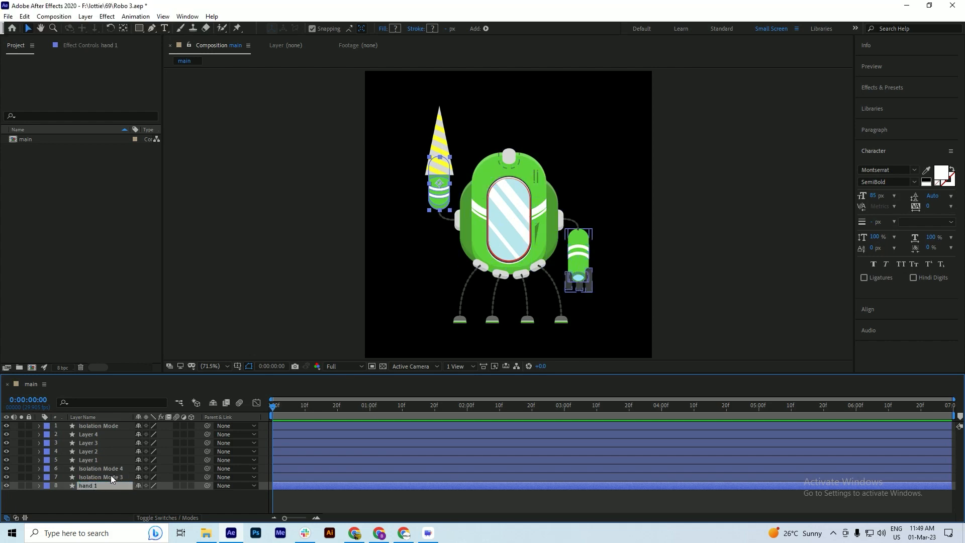
key("Return")
type("hand 2")
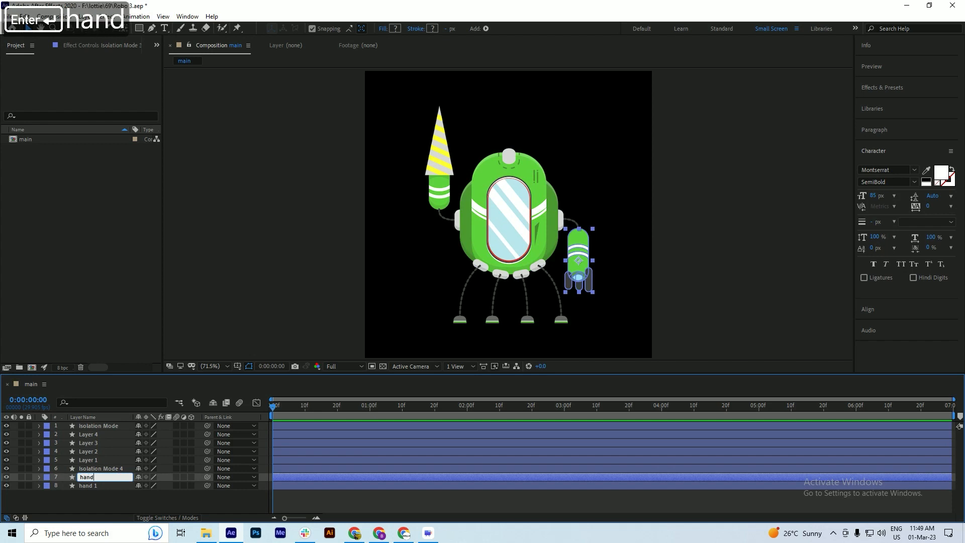
key("Return")
left_click(111, 468)
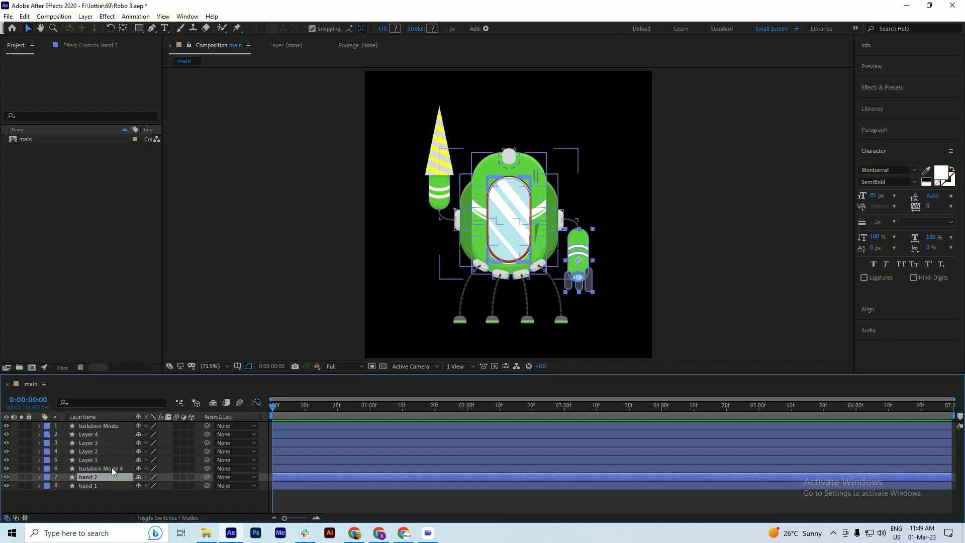
key("Return")
type("bo")
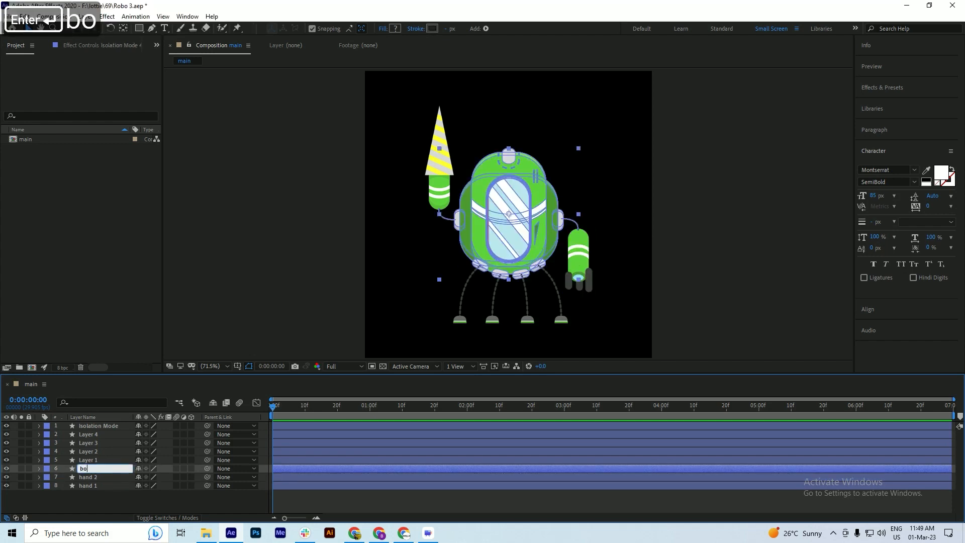
type("dy")
key("Return")
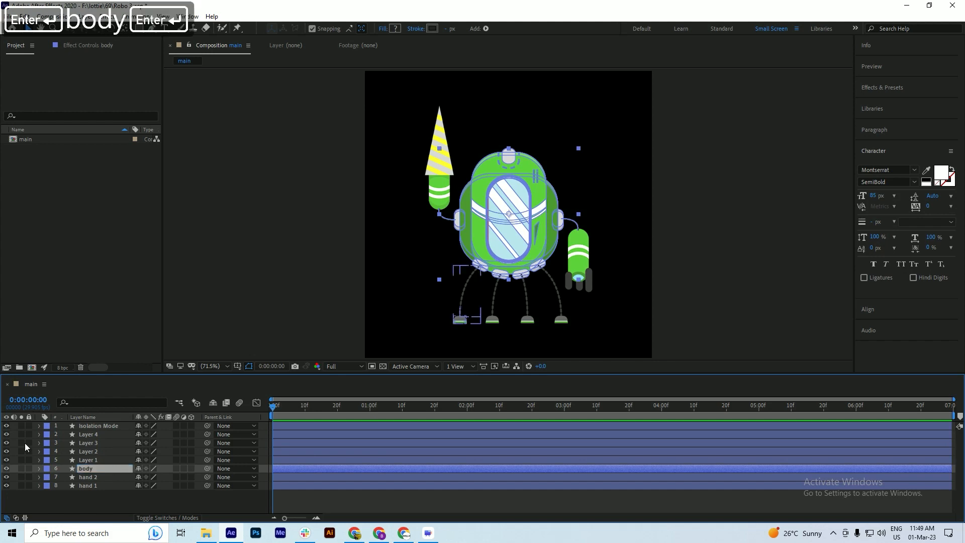
Rename Layer 1 as leg 1 and Layer 2 as leg 2
left_click(81, 459)
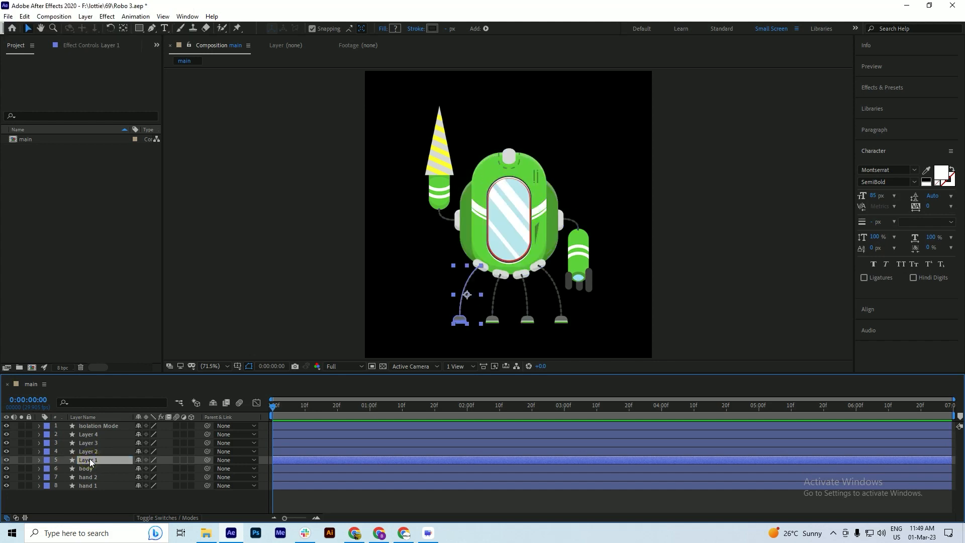
key("Return")
type("leg 1")
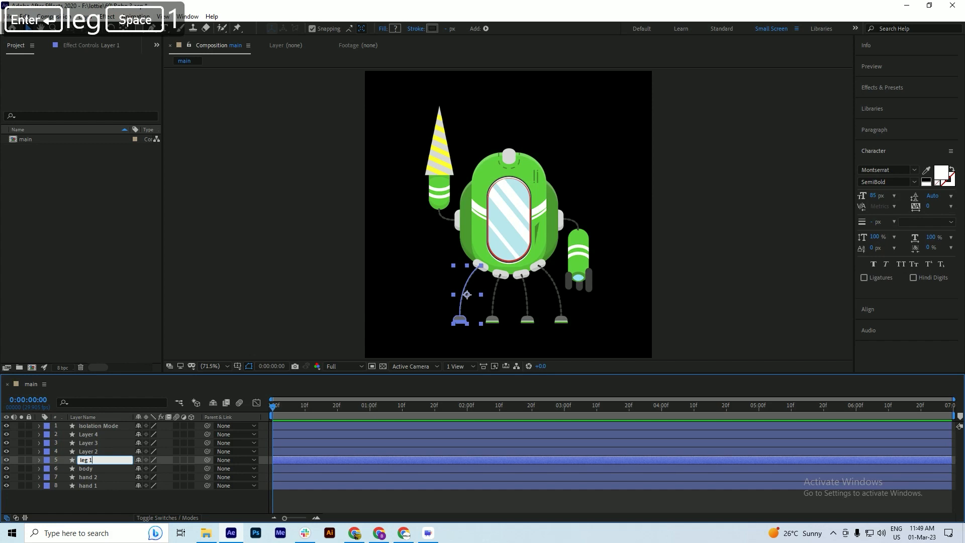
key("Return")
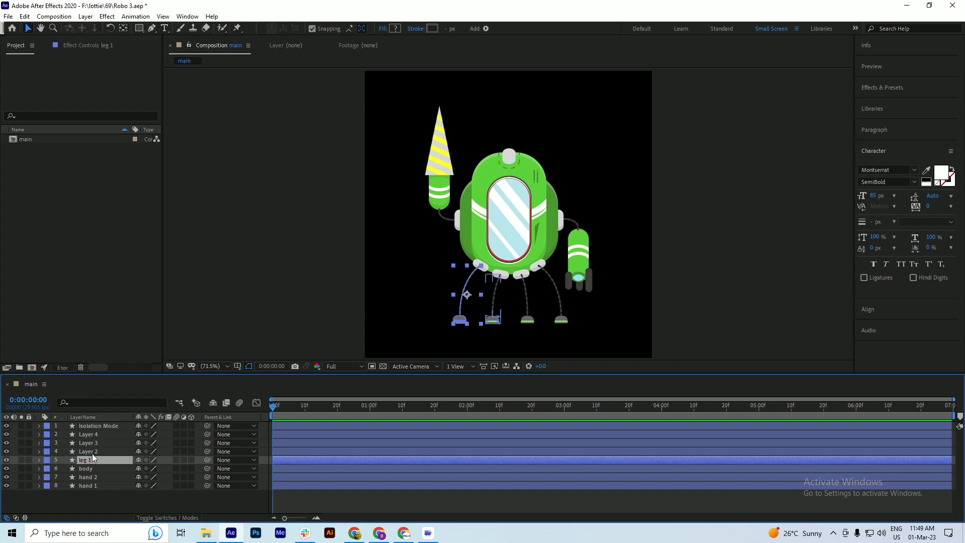
left_click(92, 451)
key("Return")
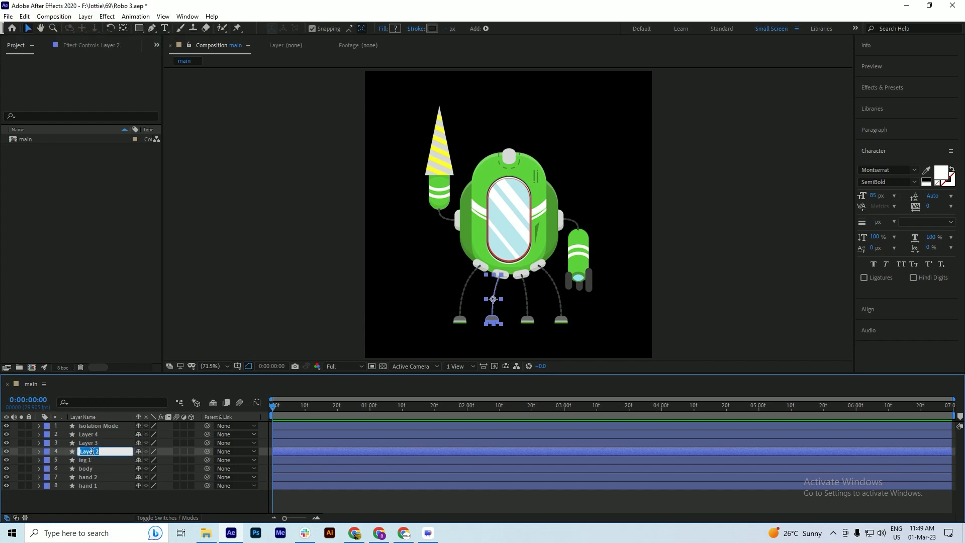
type("leg 2")
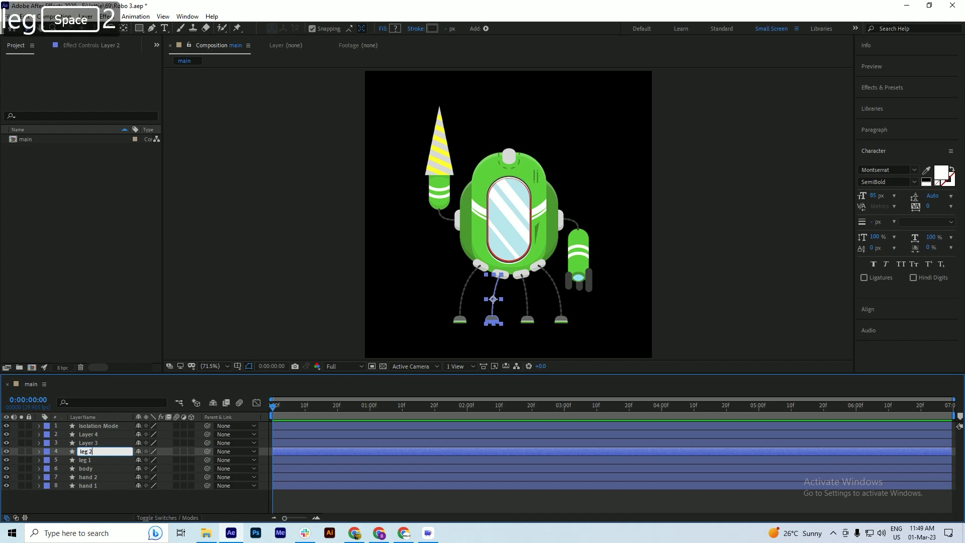
key("Return")
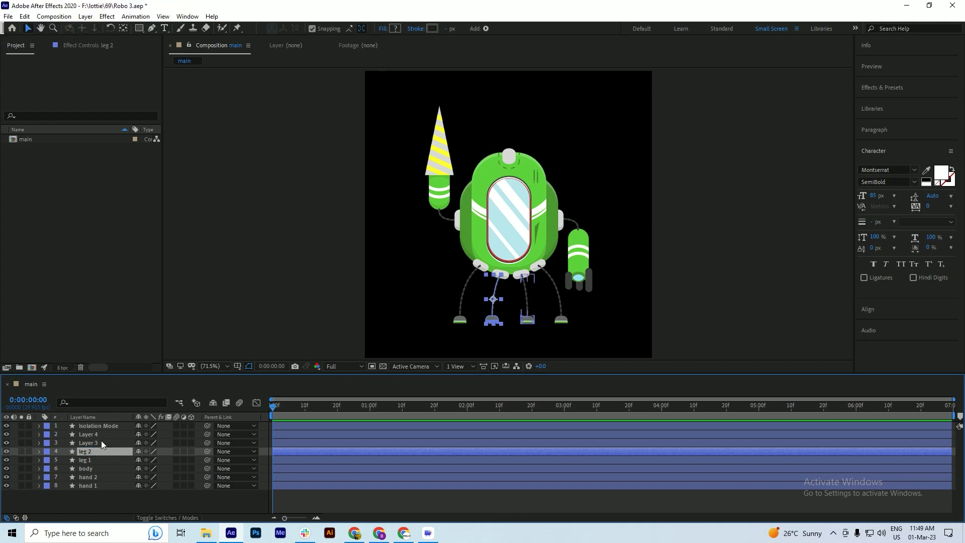
Rename Layer 3 as leg 3 and Layer 4 as leg 4
left_click(101, 440)
key("Return")
type("leg 3")
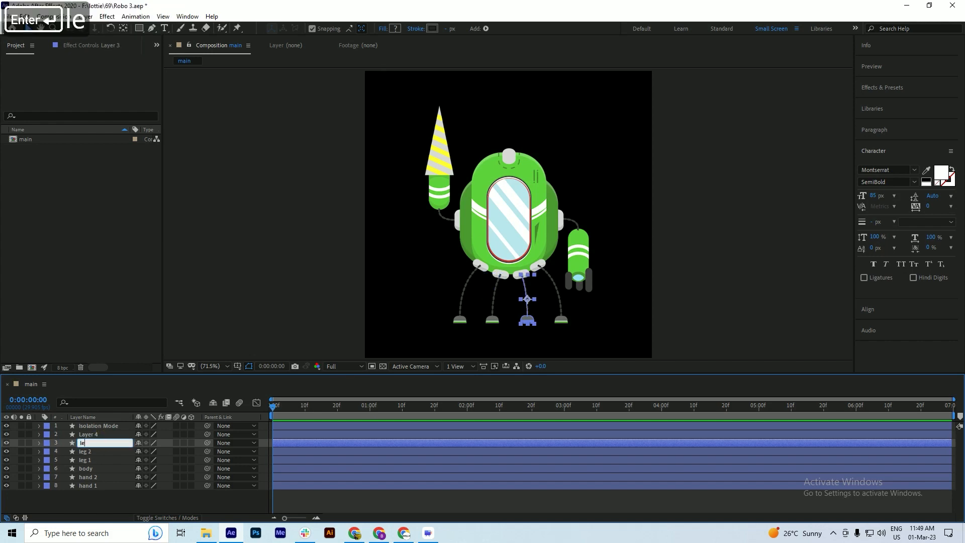
key("Return")
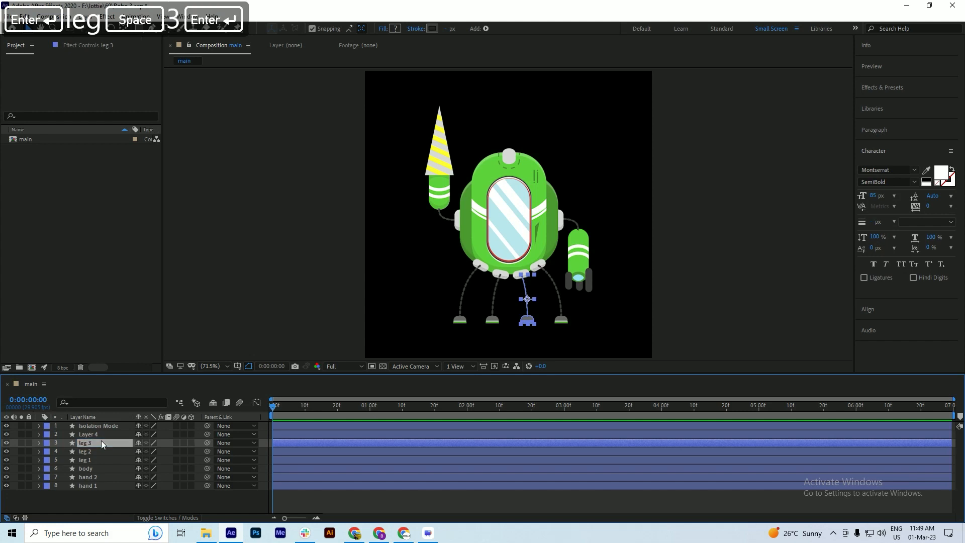
left_click(94, 436)
key("Return")
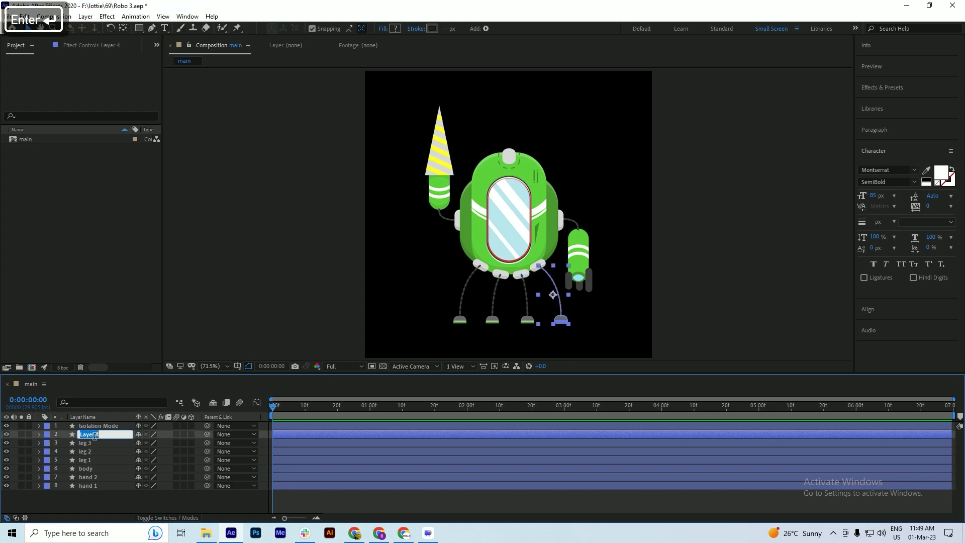
type("leg ")
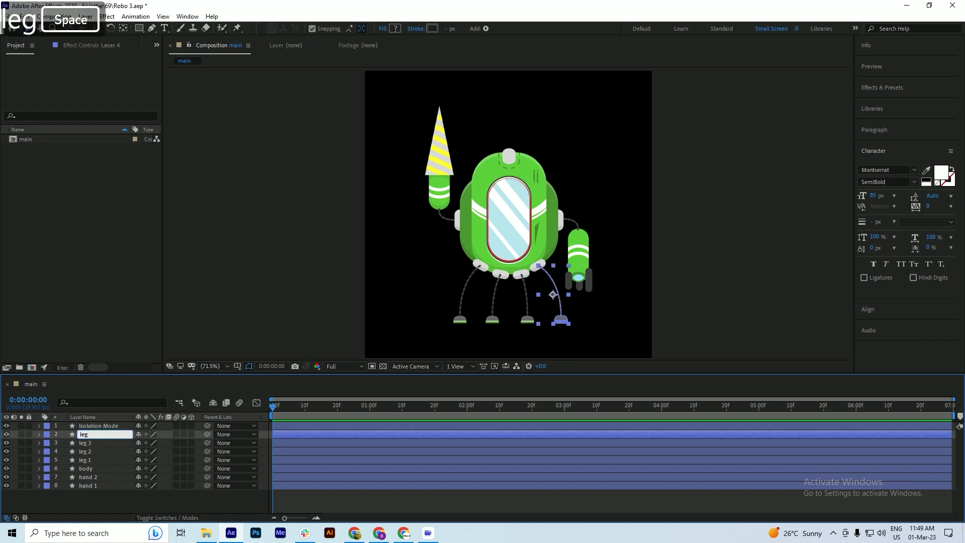
type("4")
key("Return")
Rename the drill's Isolation Mode layer as cap and save the project
left_click(98, 427)
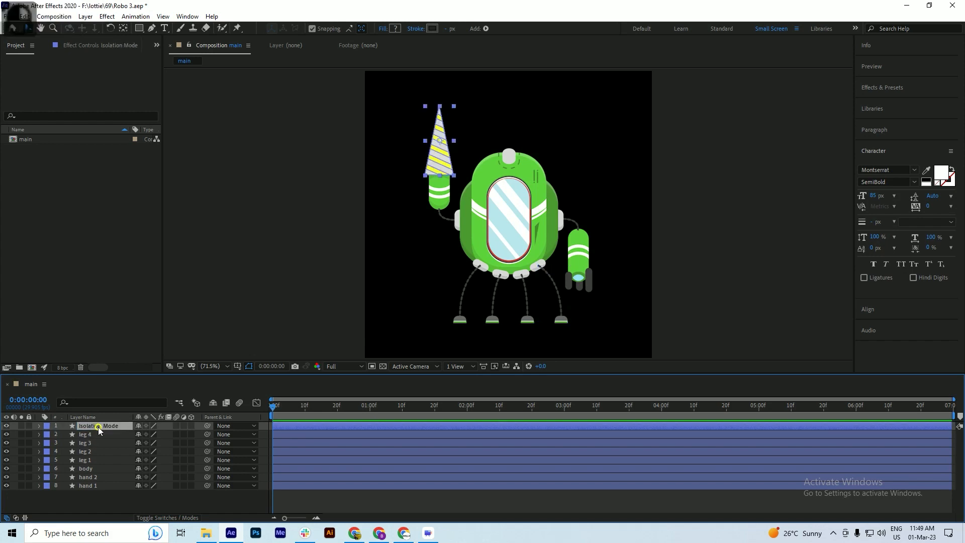
key("Return")
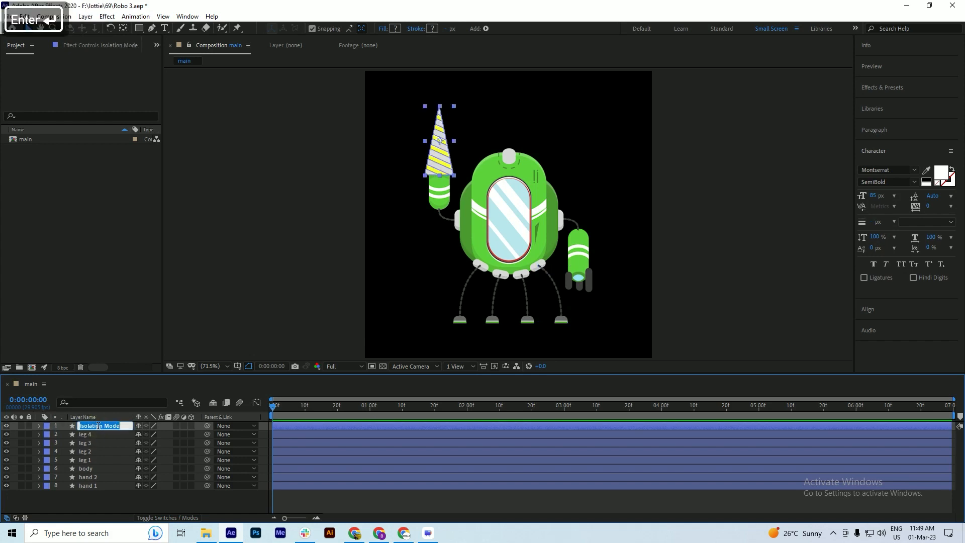
type("cap")
key("Return")
key("ctrl+s")
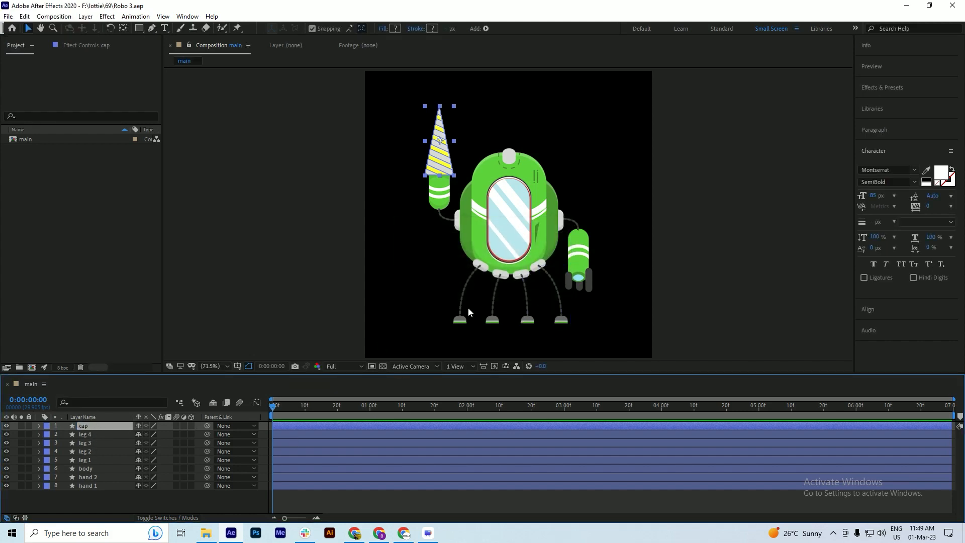
Move the four leg layers together to the bottom of the layer stack, below hand 1
scroll(472, 302, "up", 1)
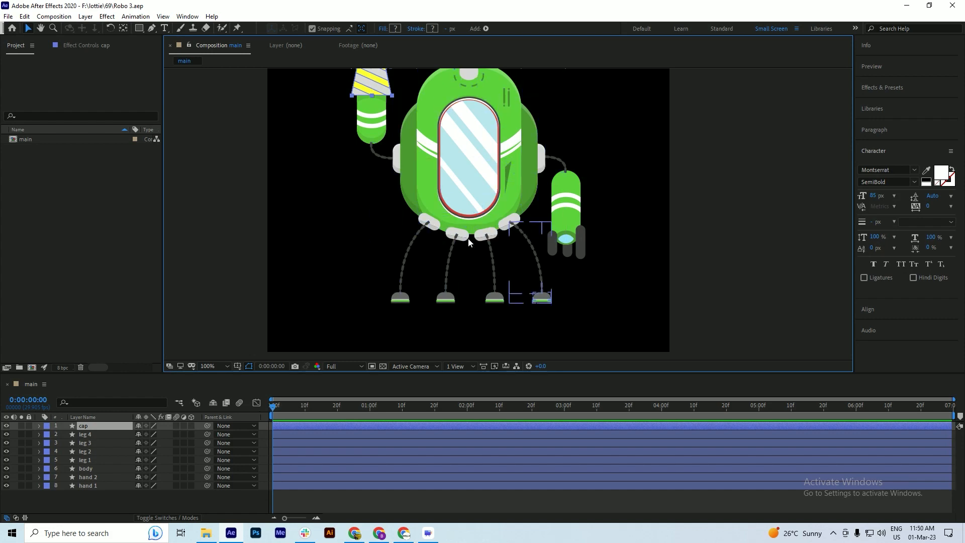
left_click(90, 434)
left_click(86, 459, "shift")
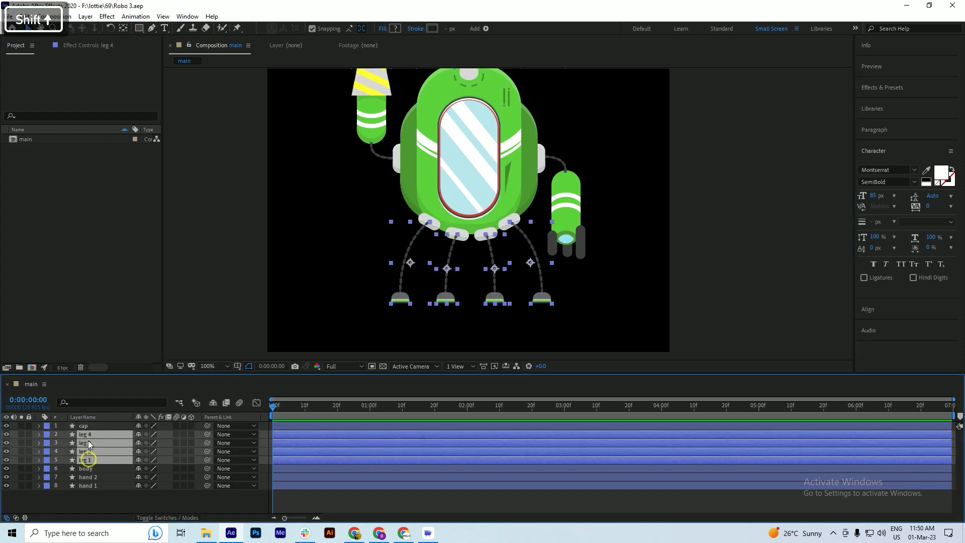
left_click_drag(91, 440, 91, 493)
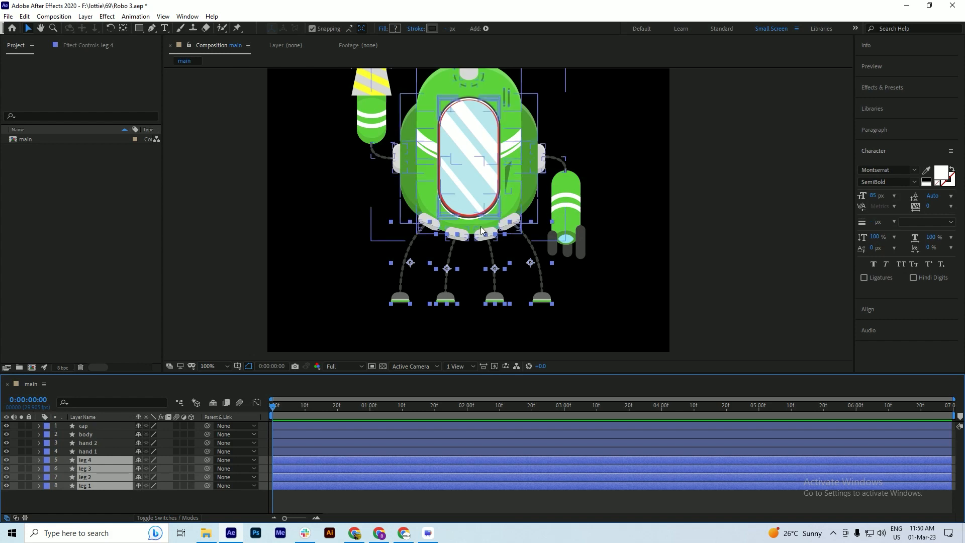
Move the hand 2 and hand 1 layers above body, directly below cap, and save the project
key("space")
left_click_drag(463, 171, 454, 183)
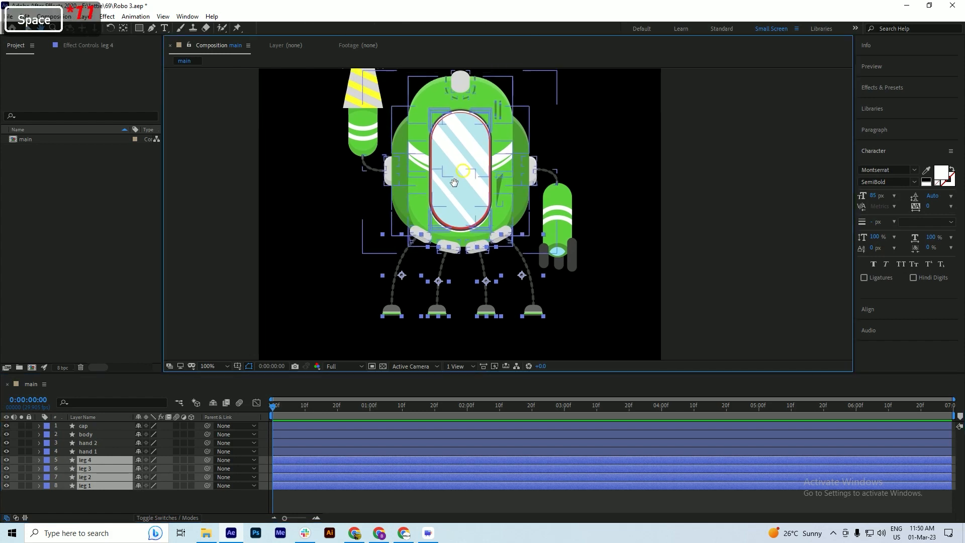
left_click(90, 451)
left_click(85, 442, "shift")
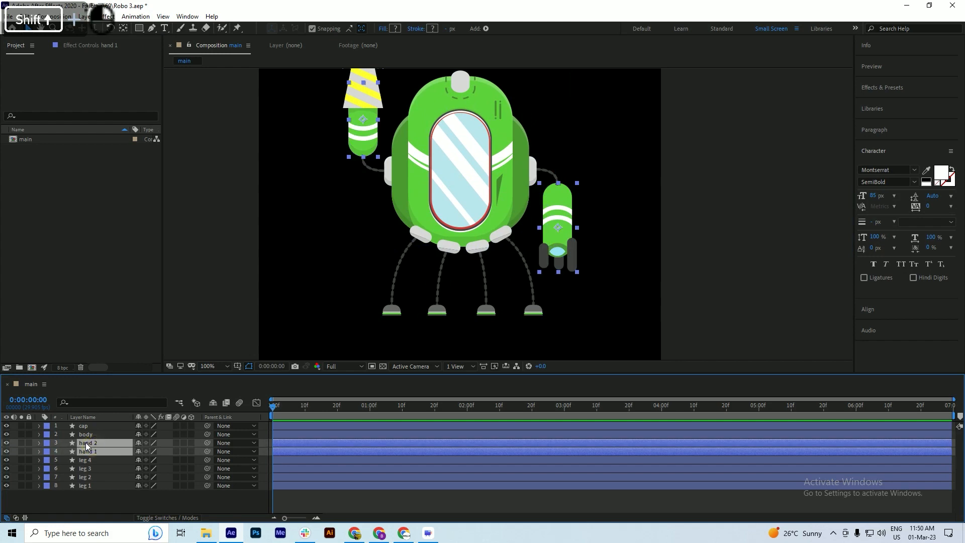
left_click_drag(86, 442, 86, 429)
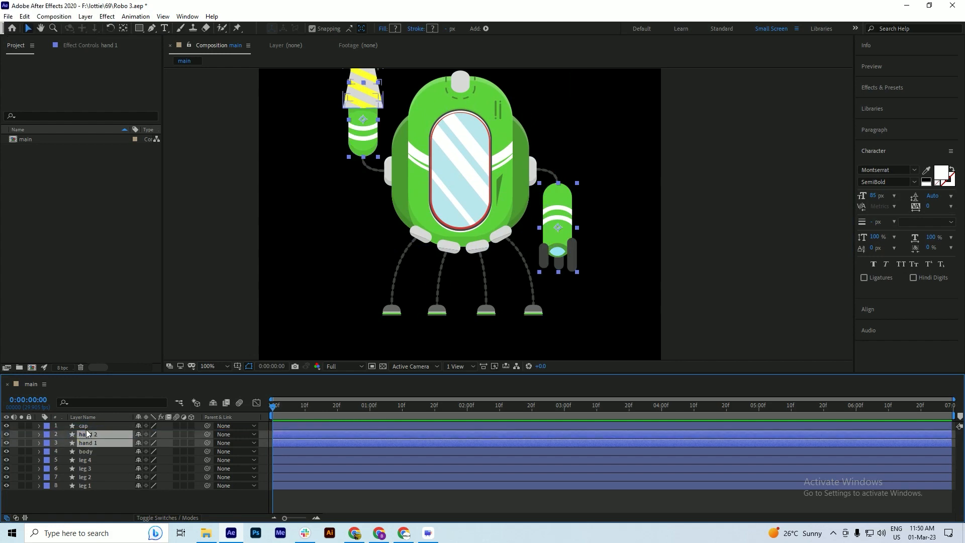
key("ctrl+s")
scroll(457, 179, "down", 1)
scroll(464, 158, "up", 1)
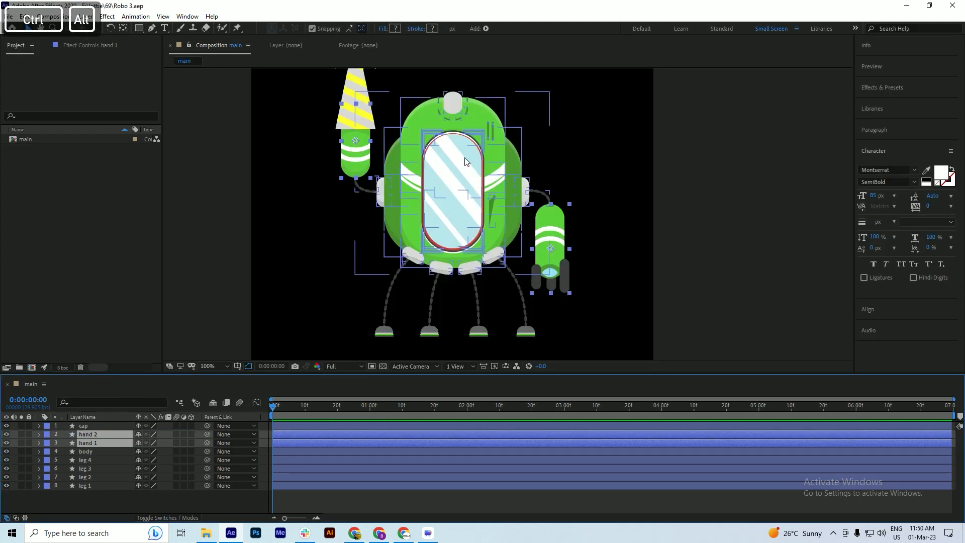
key("ctrl+s")
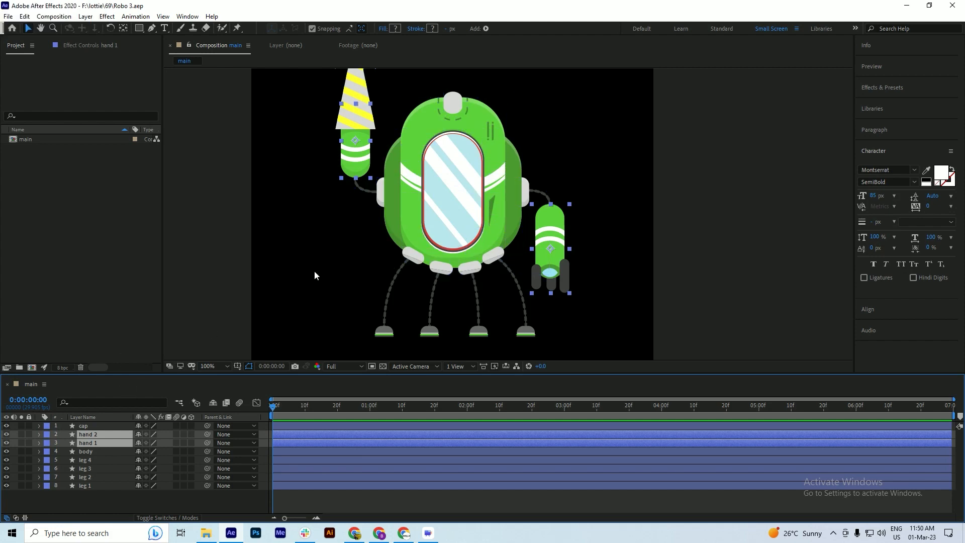
key("space")
left_click_drag(473, 224, 467, 241)
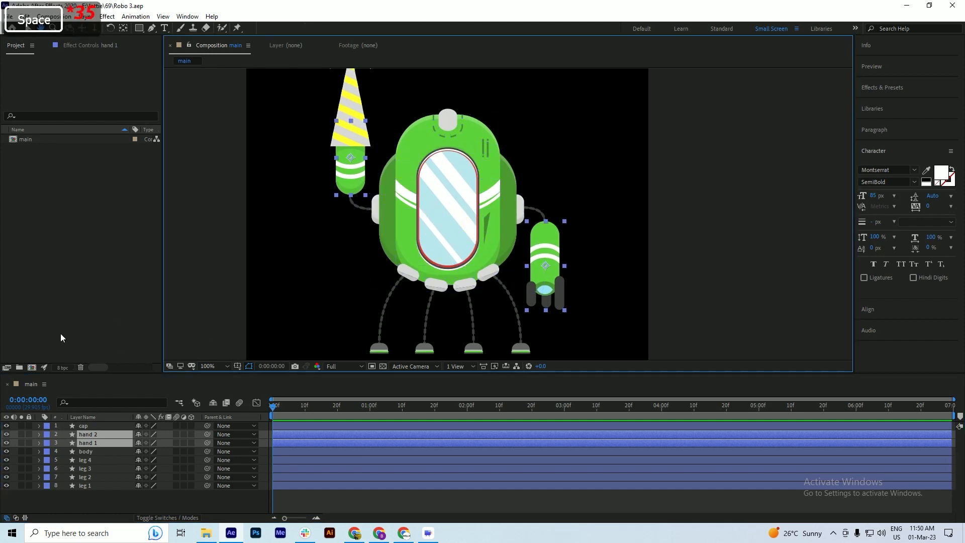
left_click(66, 500)
key("ctrl+s")
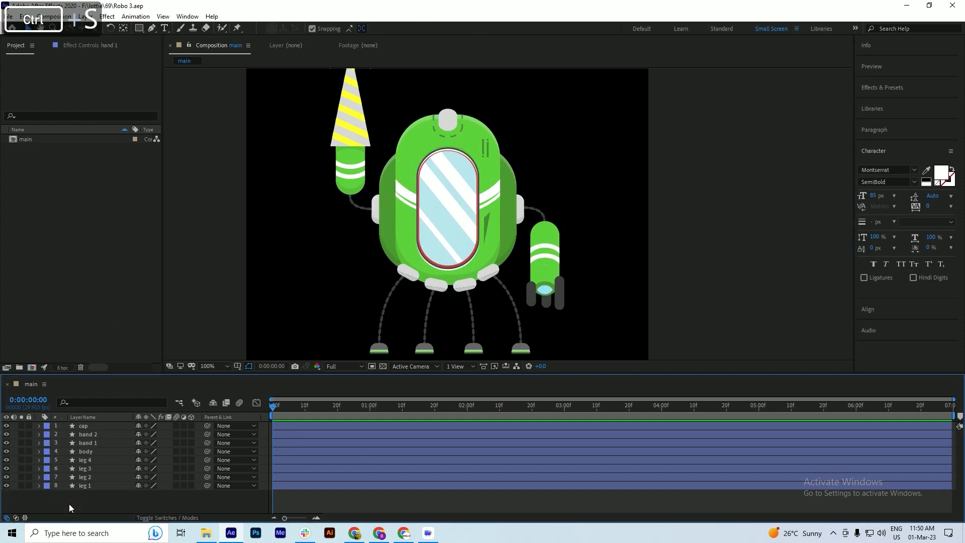
Move the hand 1 layer above hand 2 so that it sits directly below the cap layer
left_click(85, 426)
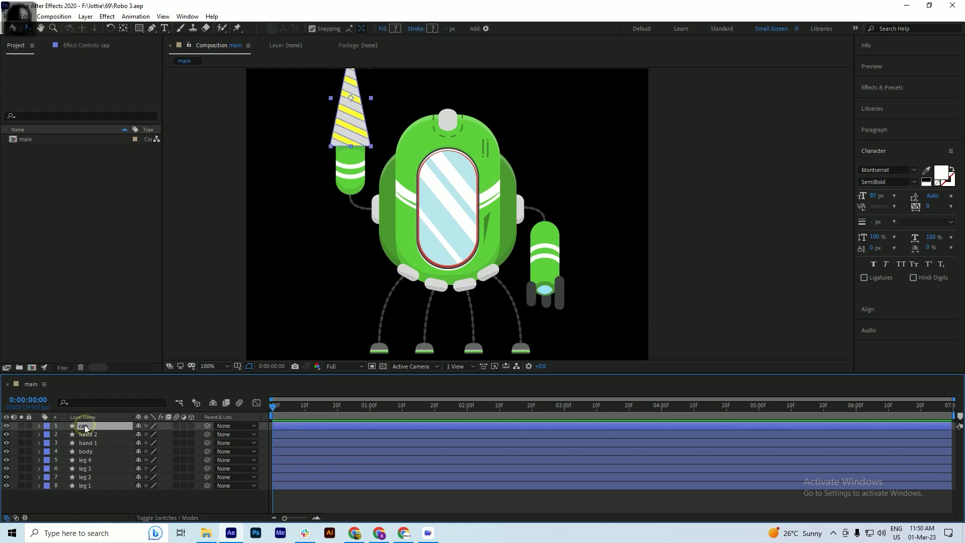
left_click(349, 172)
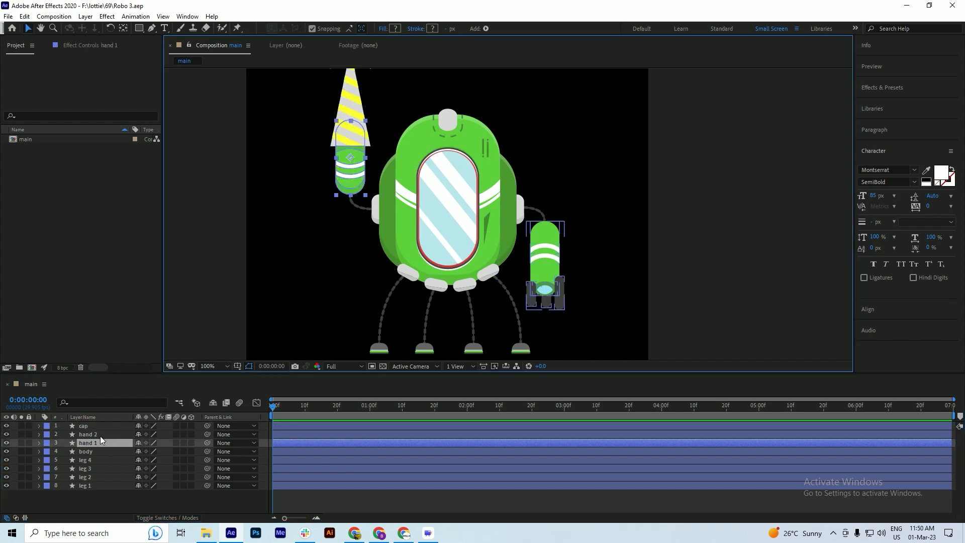
left_click(89, 443)
left_click_drag(89, 443, 89, 432)
Parent the cap layer to hand 1, and parent both hand layers to body
left_click(89, 427)
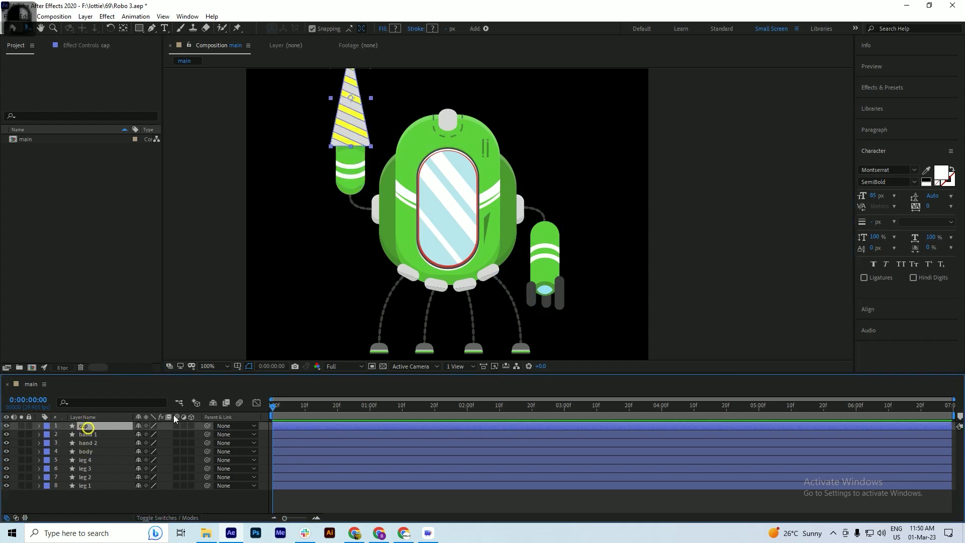
left_click_drag(207, 425, 88, 434)
left_click(88, 442, "shift")
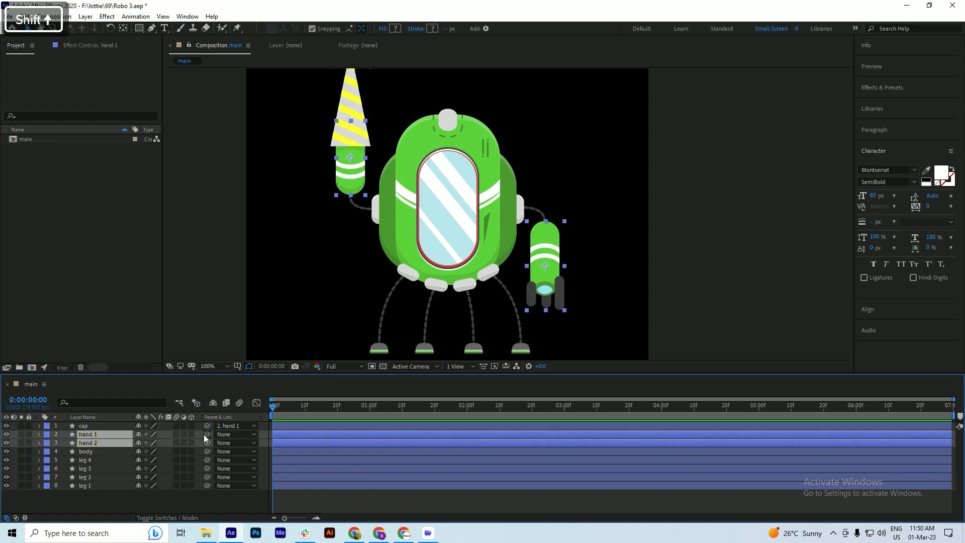
left_click_drag(205, 434, 86, 451)
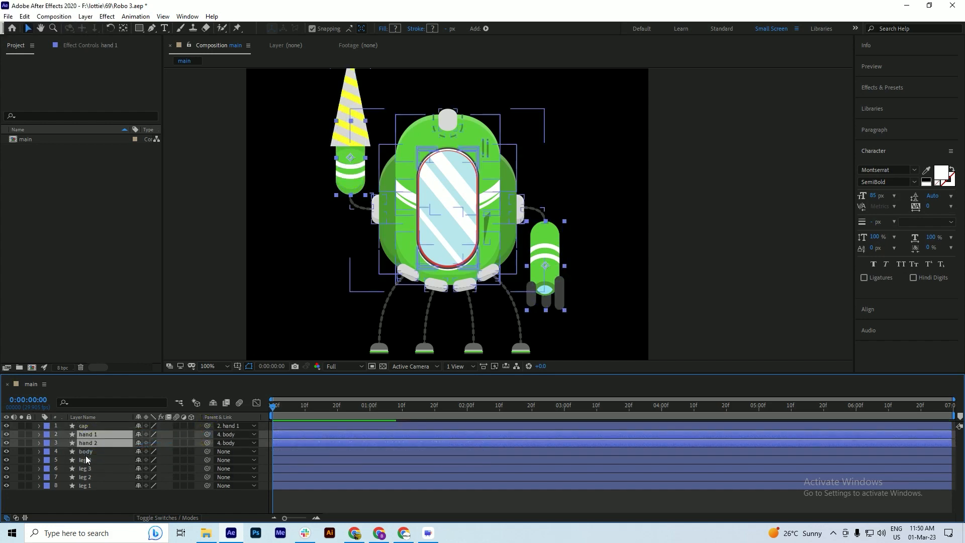
Parent the leg 1, leg 2, leg 3 and leg 4 layers to body and clear the selection
left_click(85, 458)
left_click(85, 485, "shift")
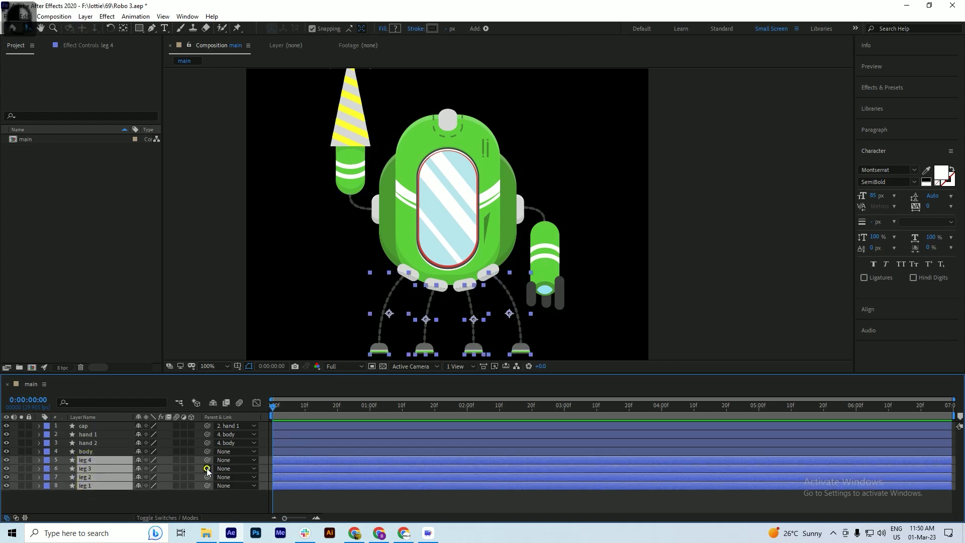
left_click_drag(207, 471, 85, 451)
left_click(78, 502)
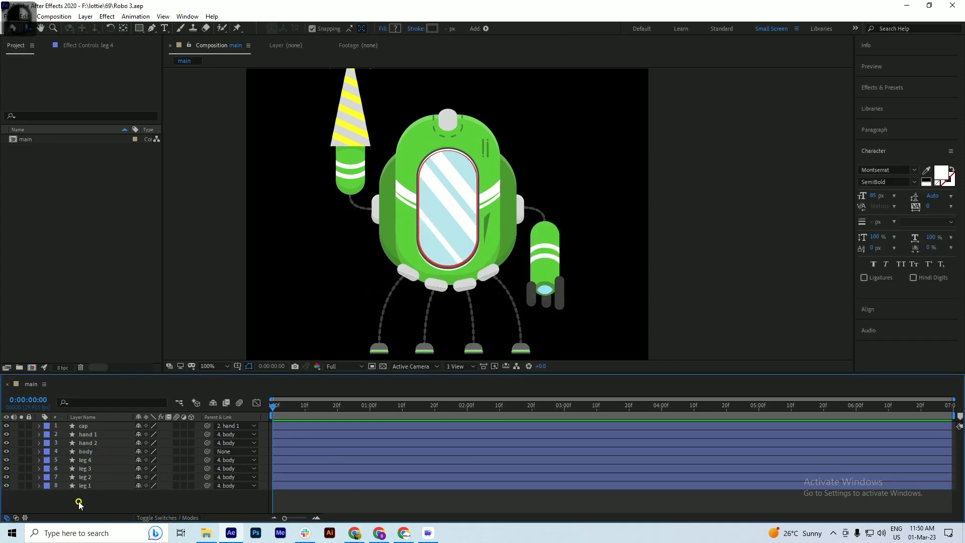
Move the anchor points of leg 1 and leg 2 to the tops of the legs, where they join the body
left_click(82, 485)
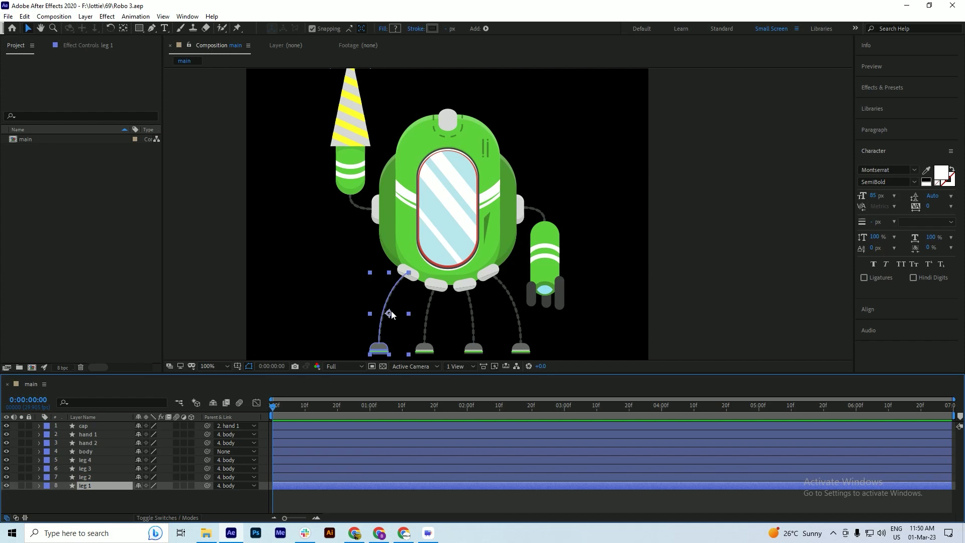
key("y")
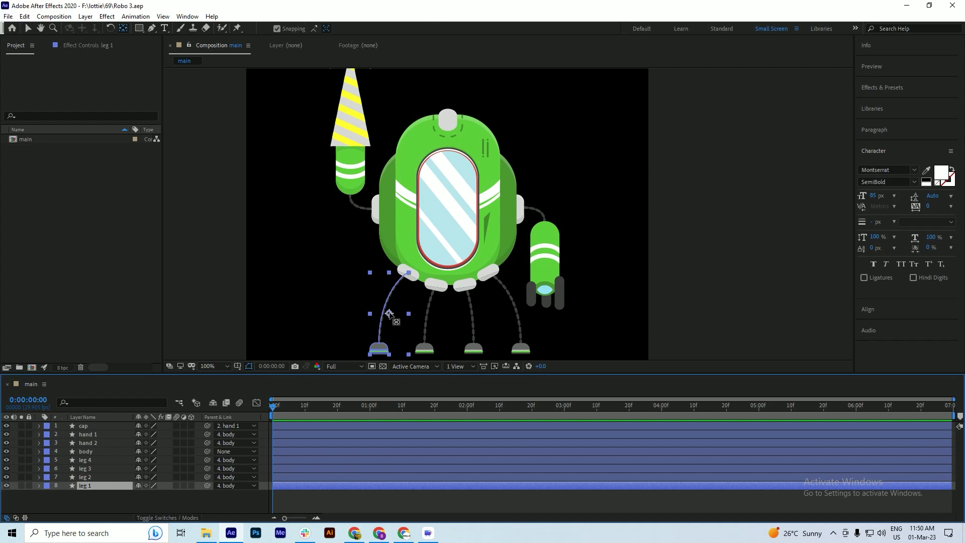
left_click_drag(390, 314, 408, 273)
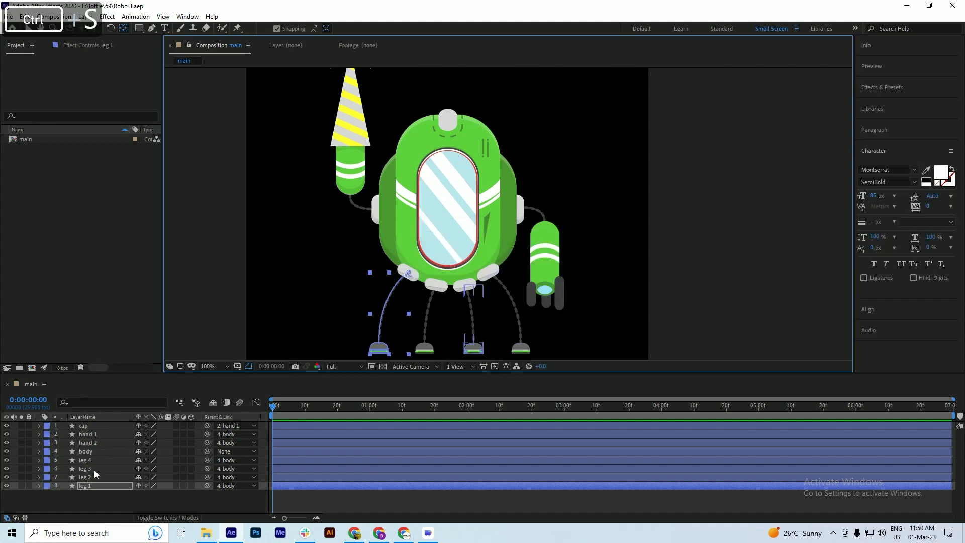
left_click(86, 477)
left_click_drag(425, 319, 434, 285)
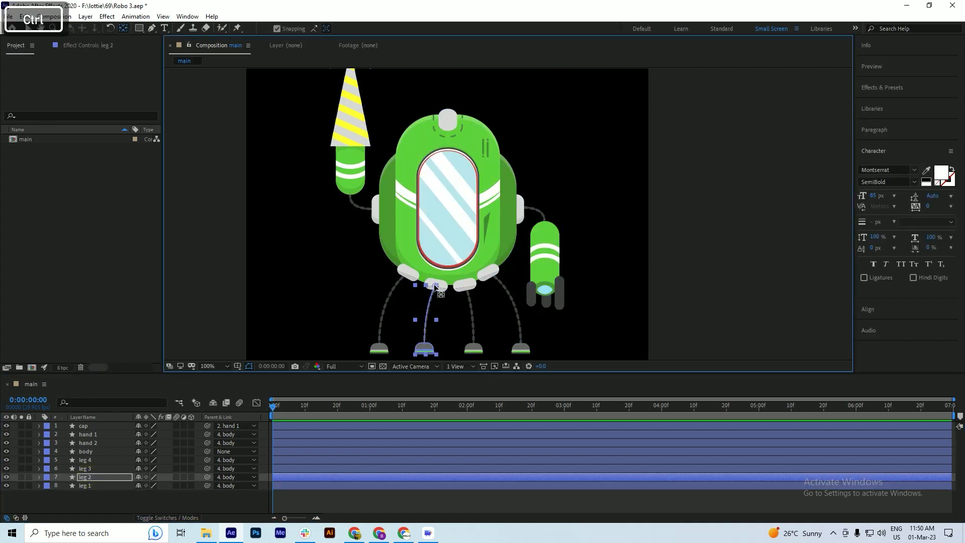
Move the anchor points of leg 3 and leg 4 to their joints at the body and save the project
left_click(92, 468)
left_click_drag(472, 305, 466, 285)
key("ctrl+s")
key("ctrl+Down")
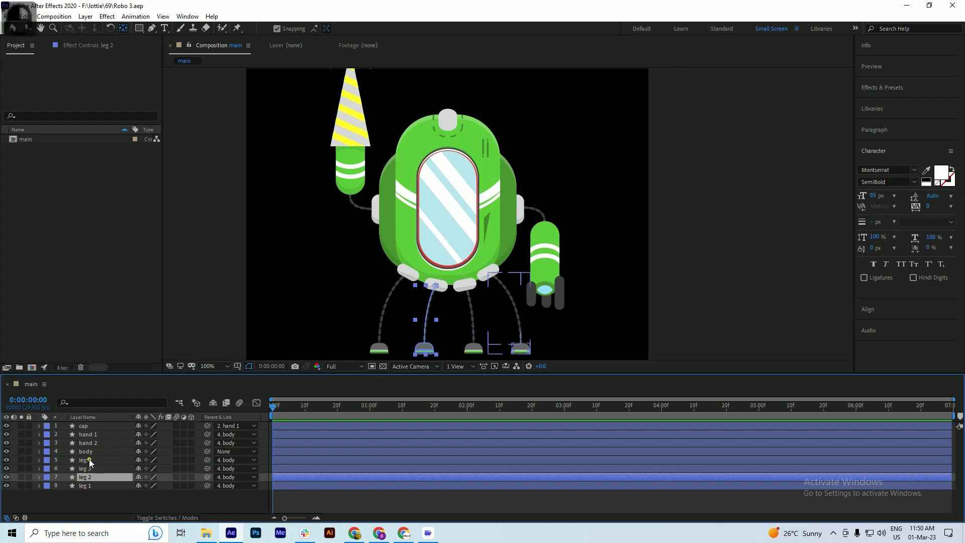
left_click(92, 464)
left_click_drag(509, 312, 489, 272)
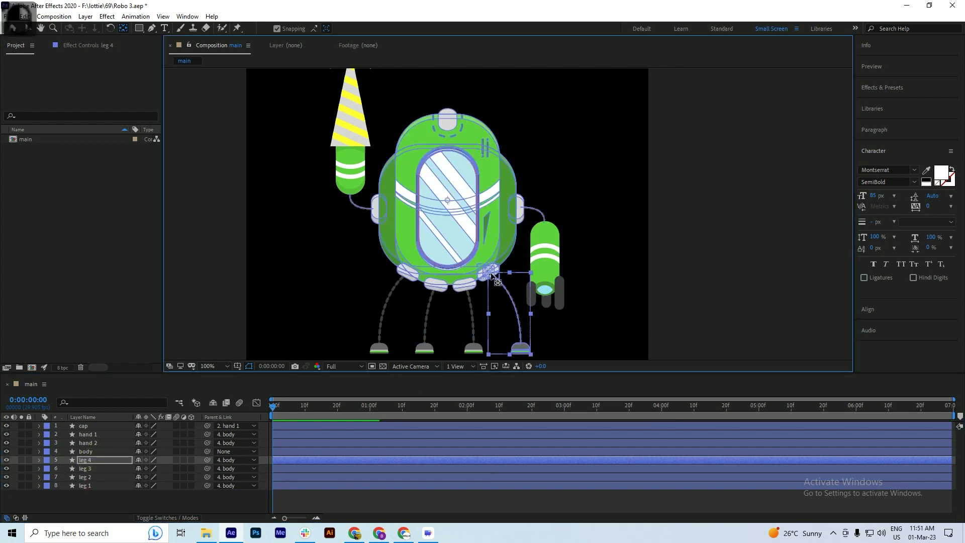
key("ctrl+s")
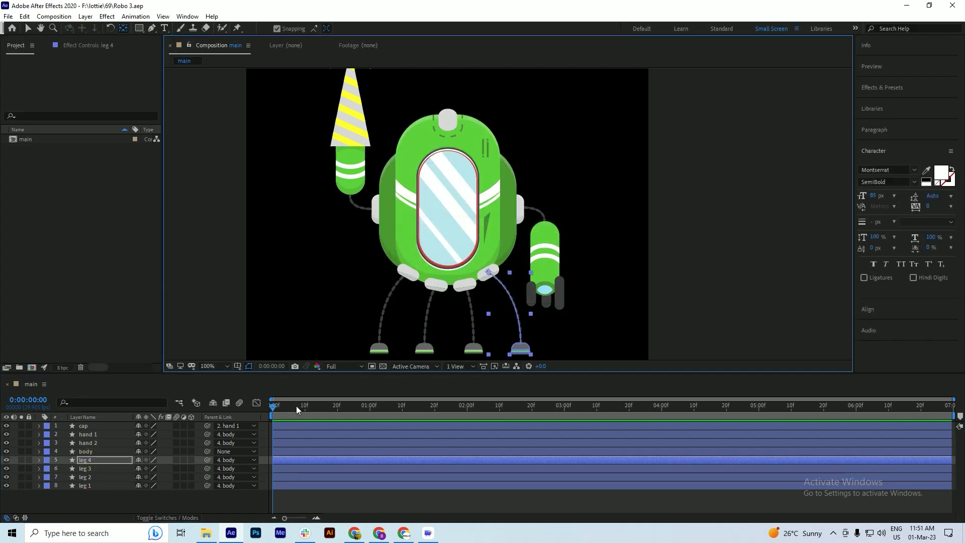
Play back the composition briefly and save the project
left_click(226, 412)
key("space")
key("space")
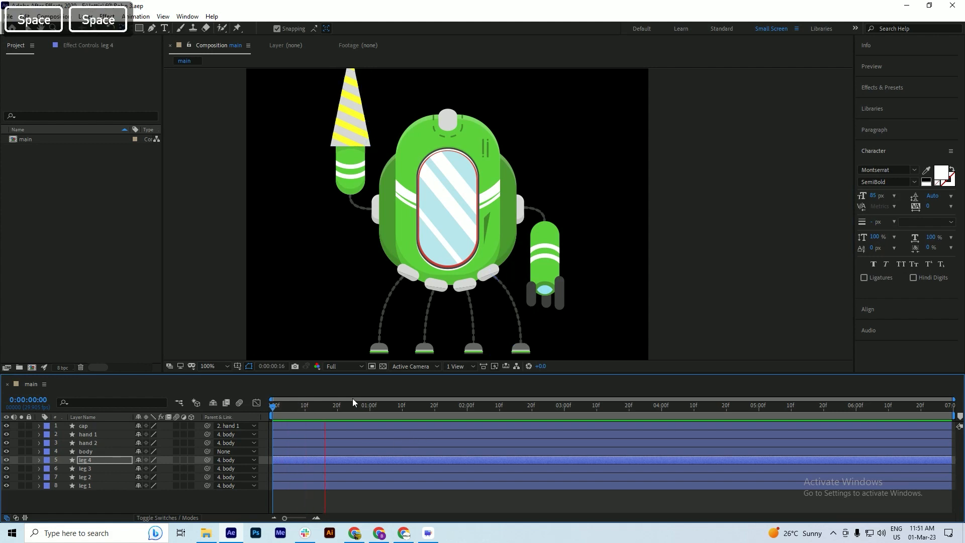
key("ctrl+s")
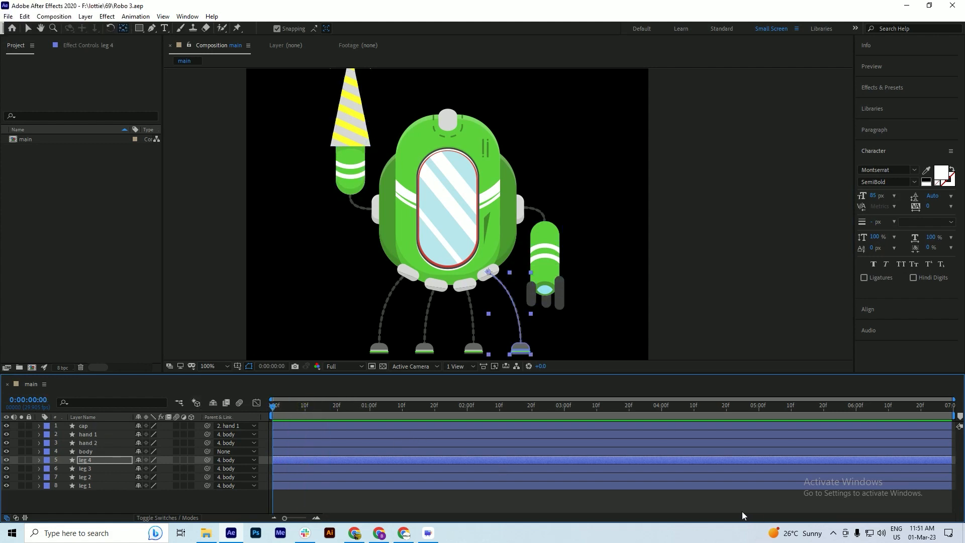
key("ctrl+s")
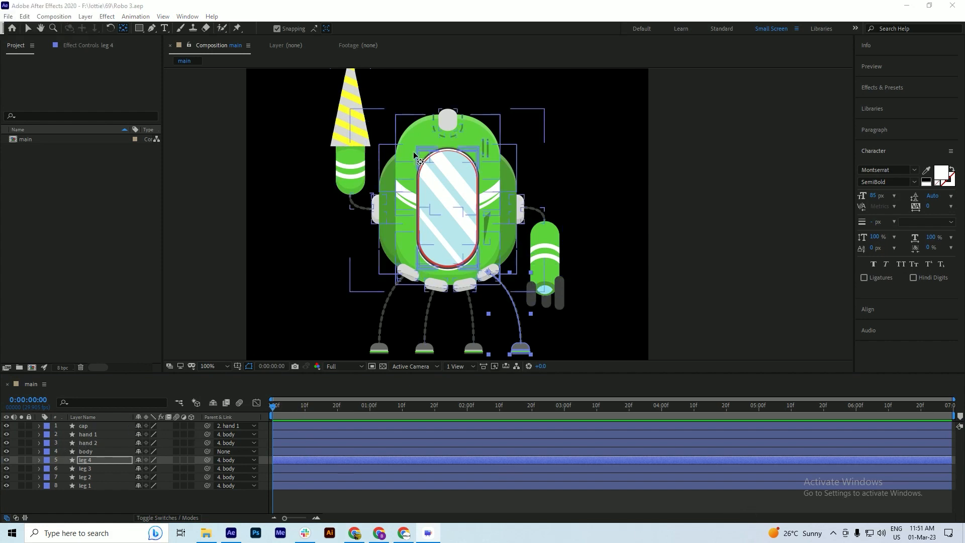
Show the rulers, place a horizontal guide just beneath the robot's feet, and save the project
key("ctrl+r")
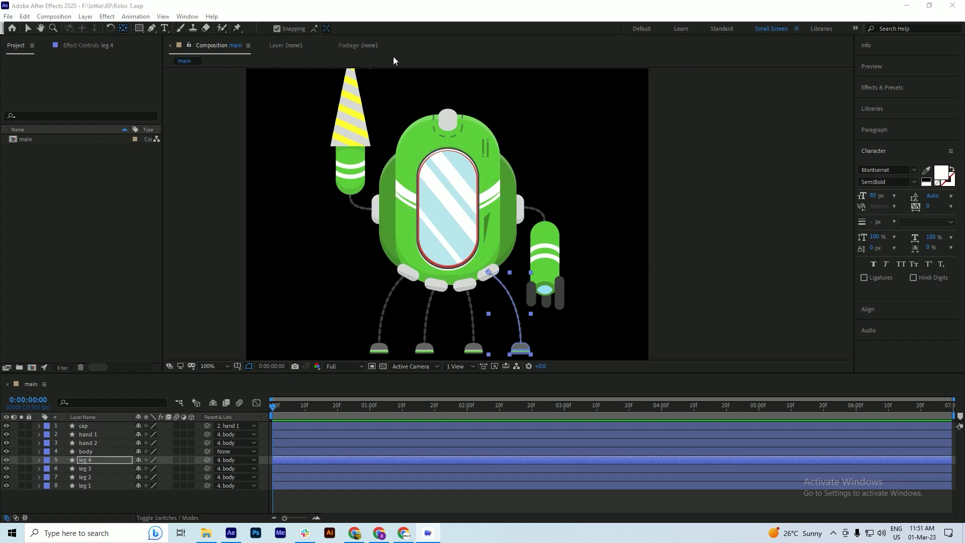
key("ctrl+r")
key("ctrl+r")
left_click(213, 222)
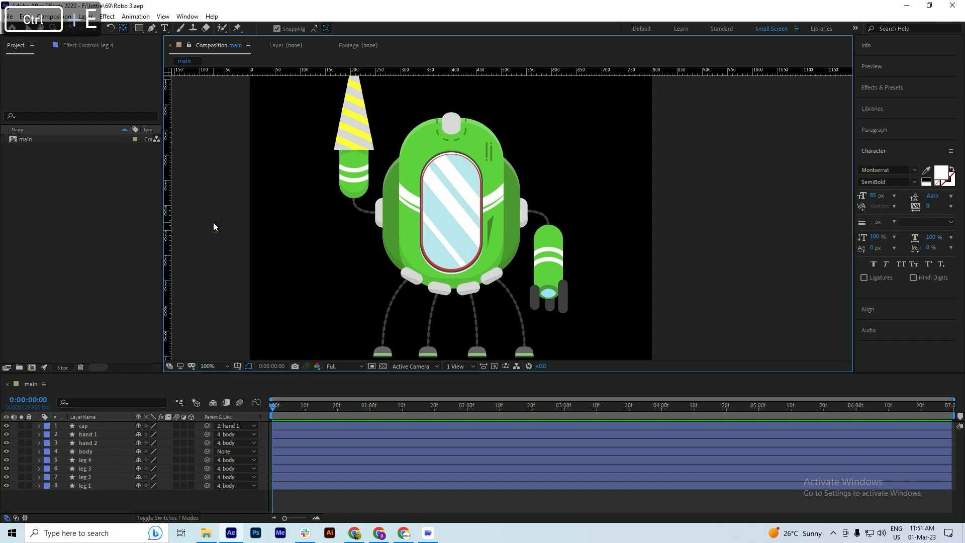
key("ctrl+r")
left_click_drag(303, 71, 346, 357)
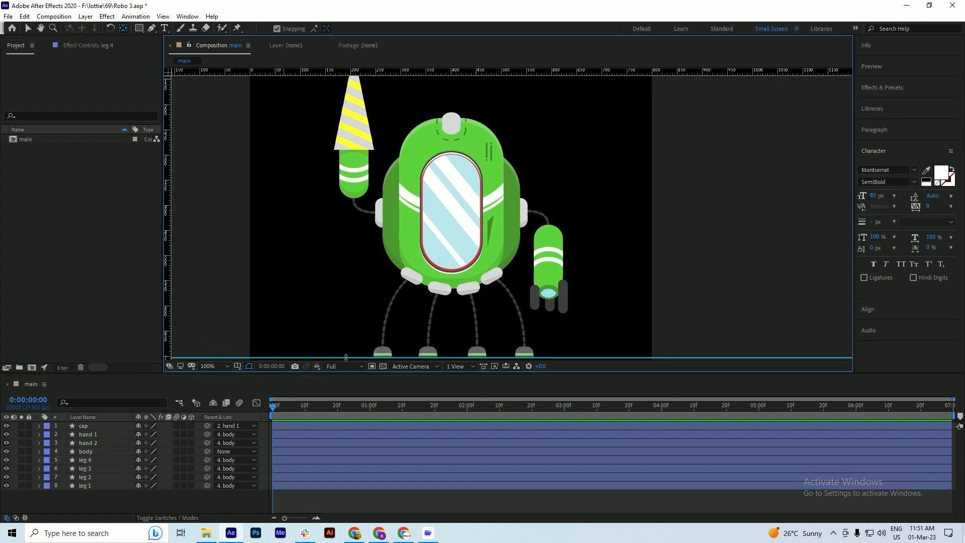
left_click_drag(452, 321, 451, 295)
scroll(447, 335, "up", 1)
scroll(447, 338, "up", 1)
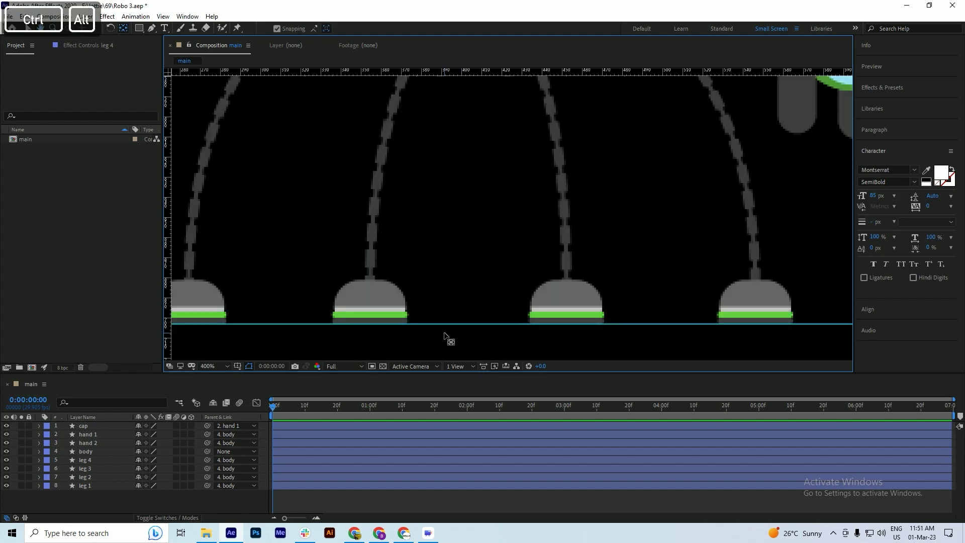
scroll(443, 334, "down", 1)
scroll(440, 344, "down", 1)
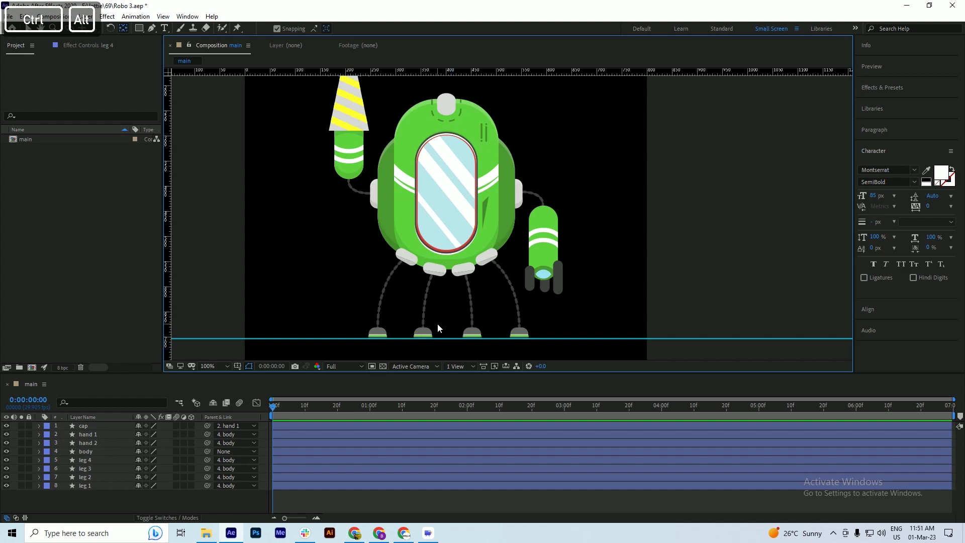
scroll(433, 340, "up", 1)
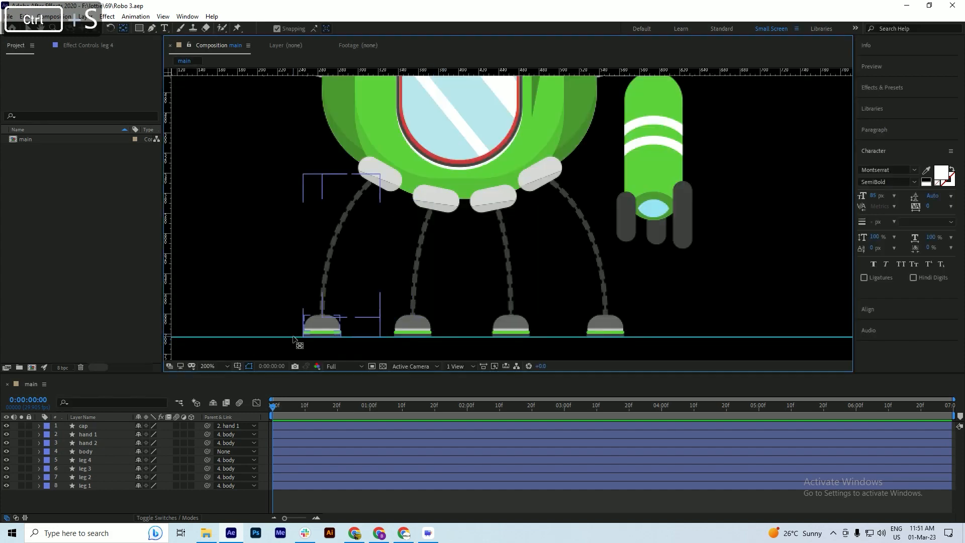
key("ctrl+s")
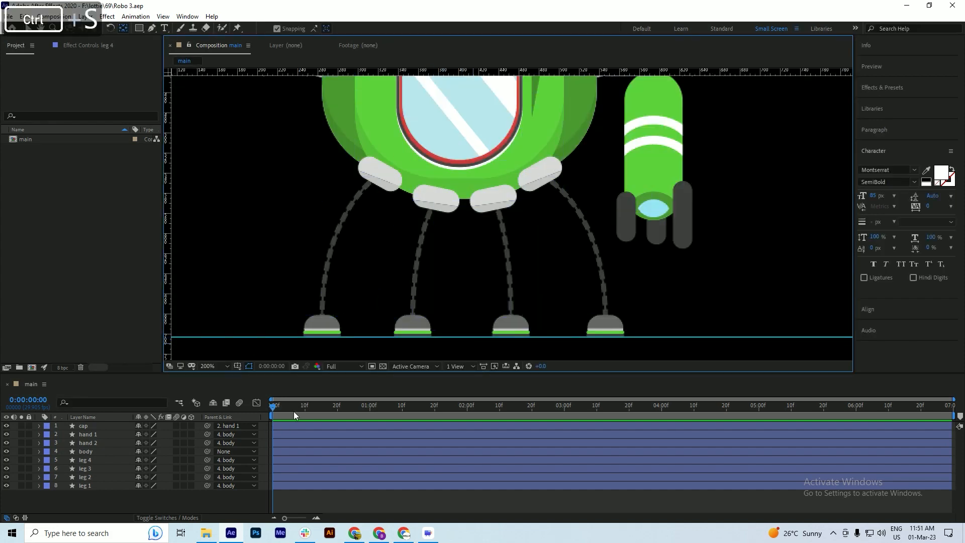
Reveal the body layer's Position property and set its first keyframe at 0:00
key("comma")
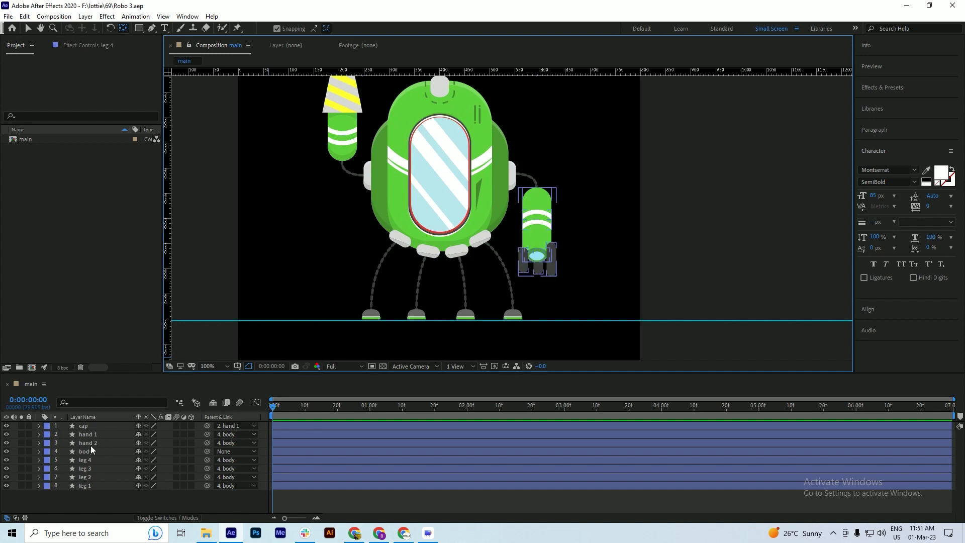
left_click(427, 160)
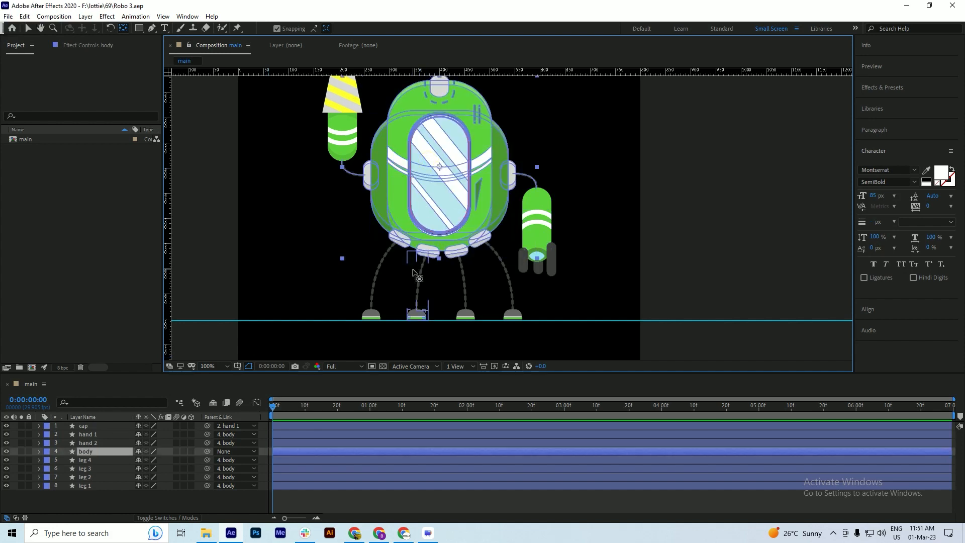
key("p")
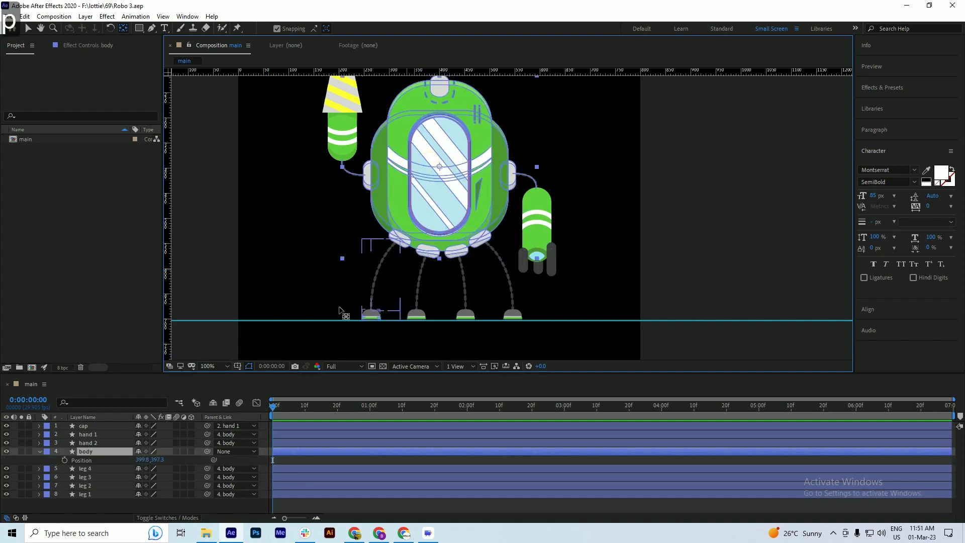
left_click(64, 460)
Raise the body layer by 20 px at 2:00 to create a second Position keyframe, and save the project
left_click_drag(442, 273, 436, 303)
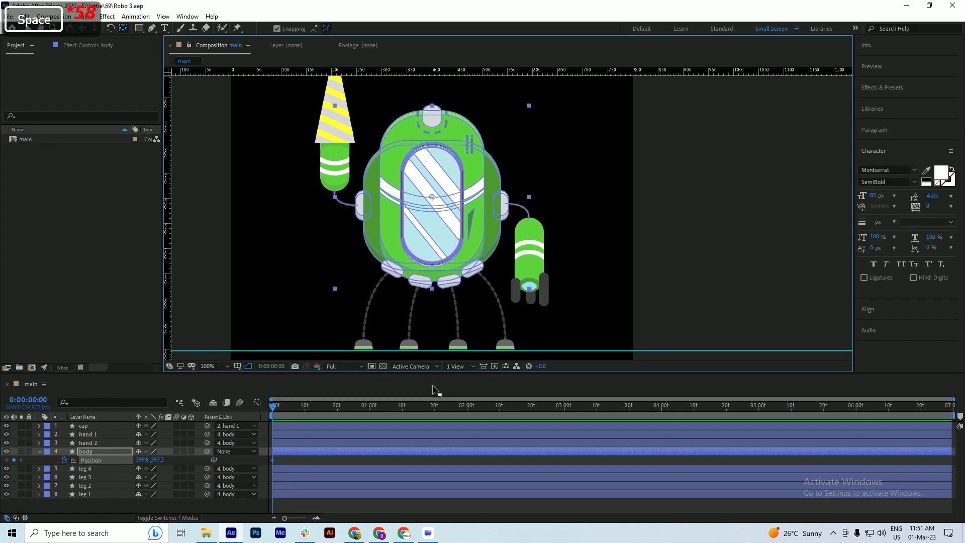
left_click_drag(434, 403, 468, 407)
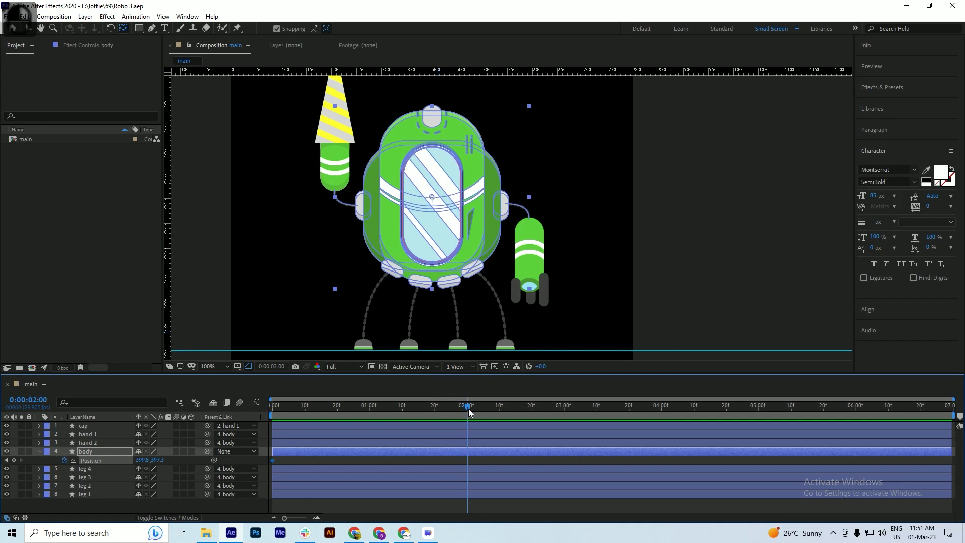
key("shift")
key("shift+Up")
key("shift+Up")
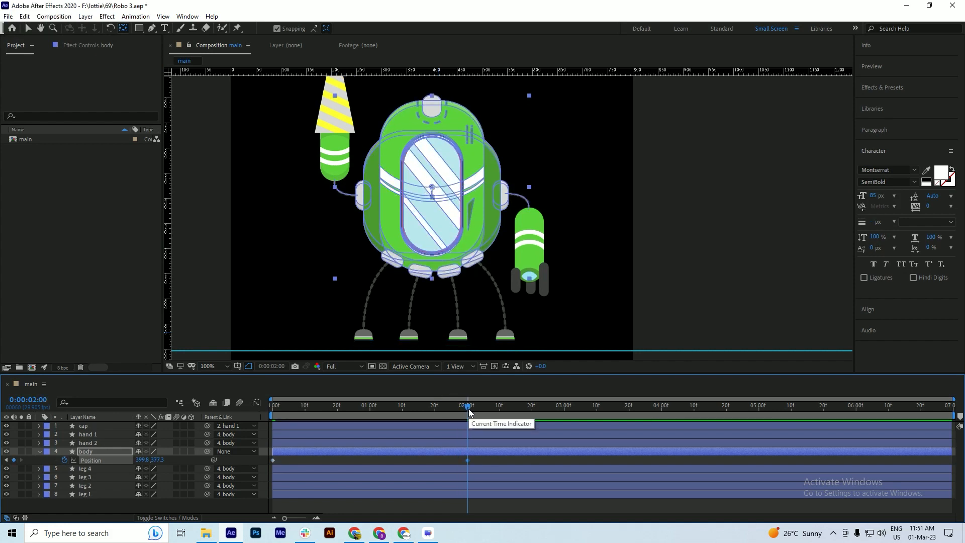
key("ctrl+s")
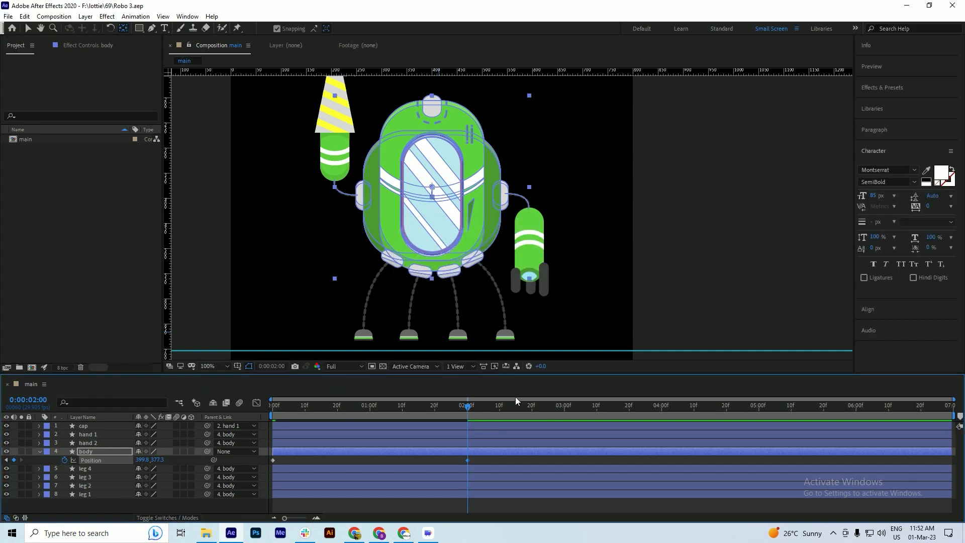
Copy the body's first Position keyframe and paste it at 4:00
left_click_drag(515, 402, 661, 409)
left_click_drag(308, 405, 661, 422)
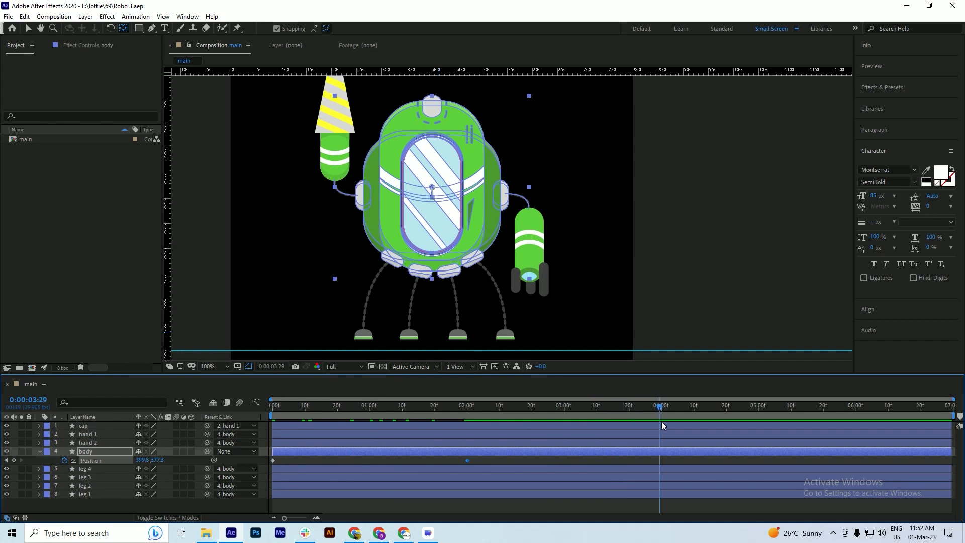
left_click(273, 460)
key("ctrl+c")
key("ctrl+v")
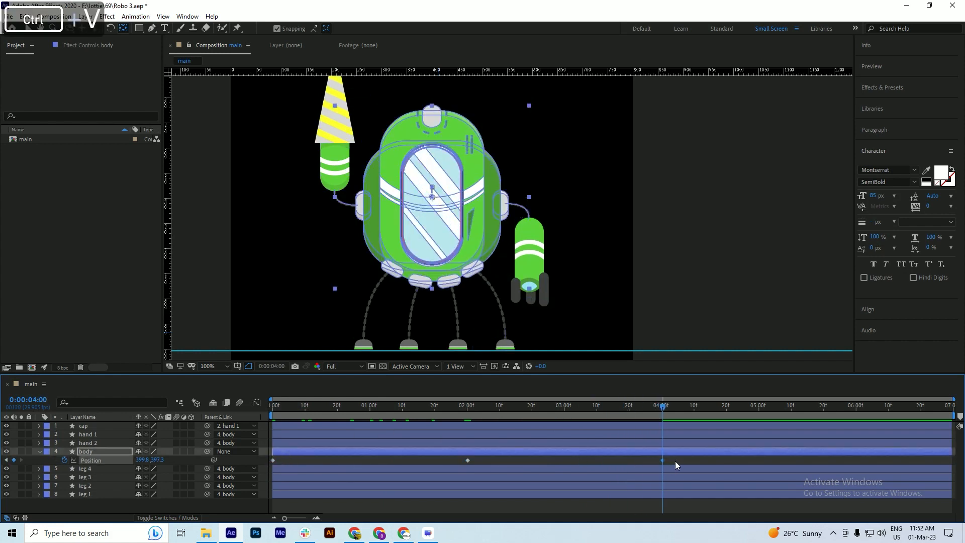
Apply Easy Ease to all three Position keyframes of the body layer and save the project
left_click_drag(678, 455, 258, 467)
key("F9")
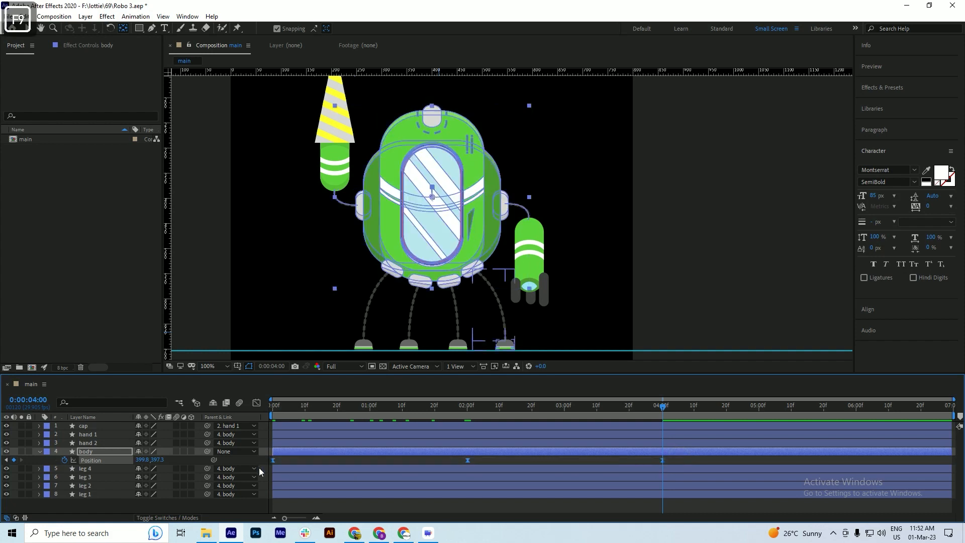
key("ctrl+s")
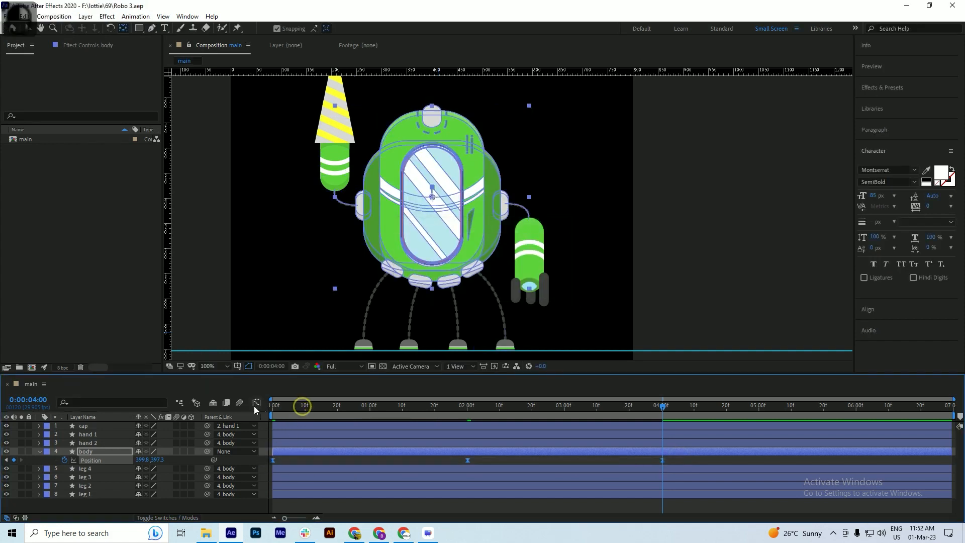
Play back the body's up-and-down motion from the start, return to 0:00, and save the project
key("Home")
key("space")
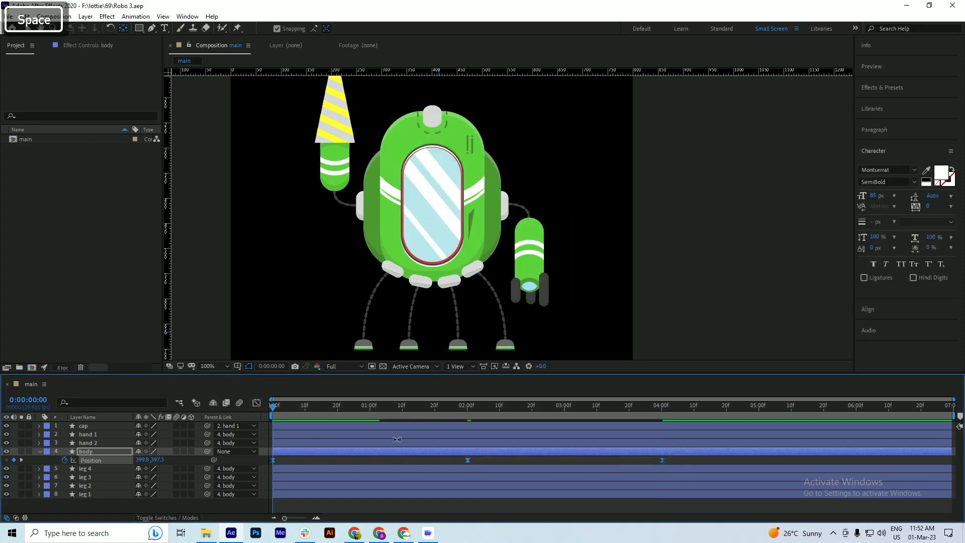
key("ctrl+s")
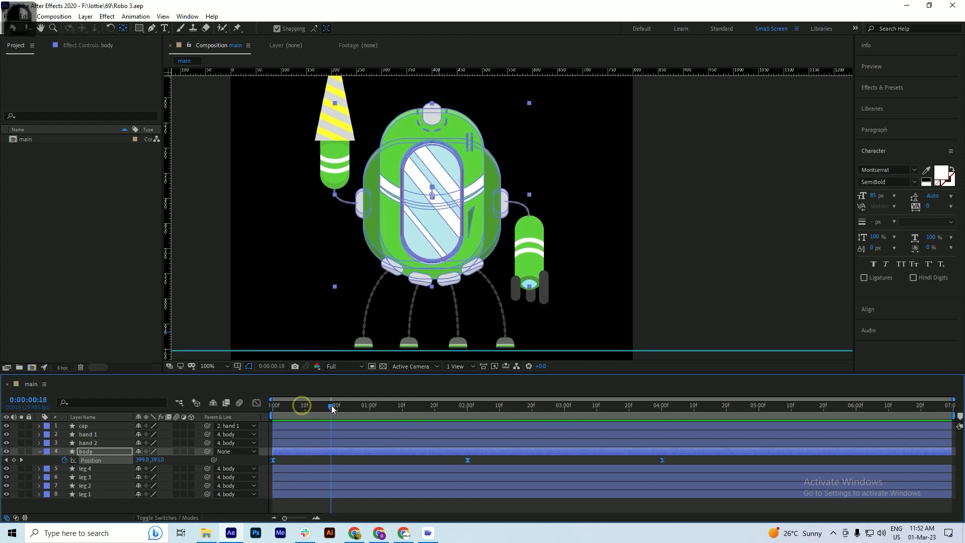
key("space")
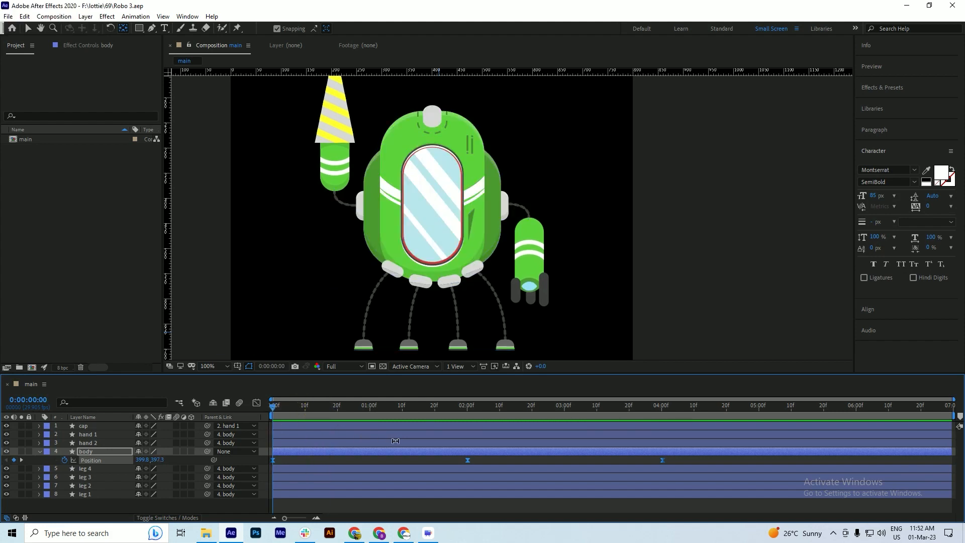
left_click(589, 525)
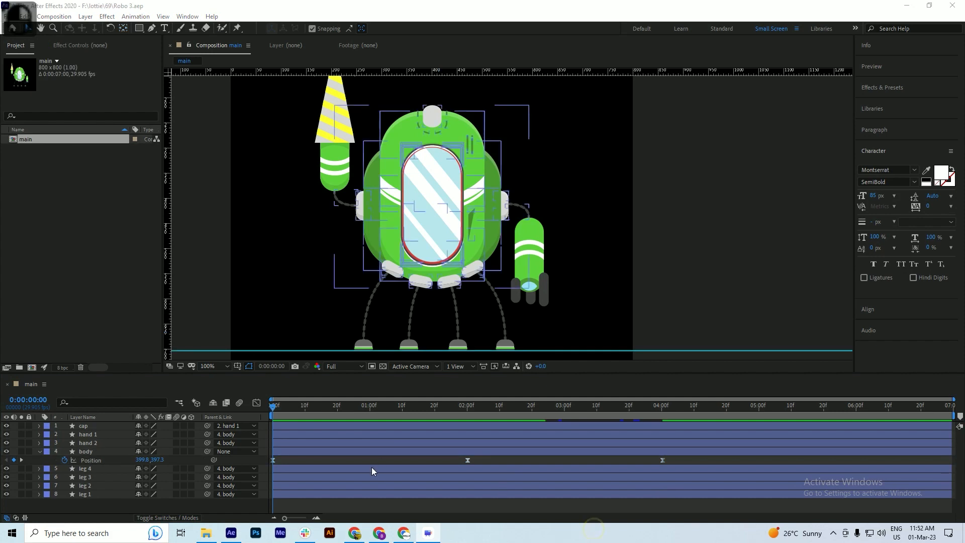
key("space")
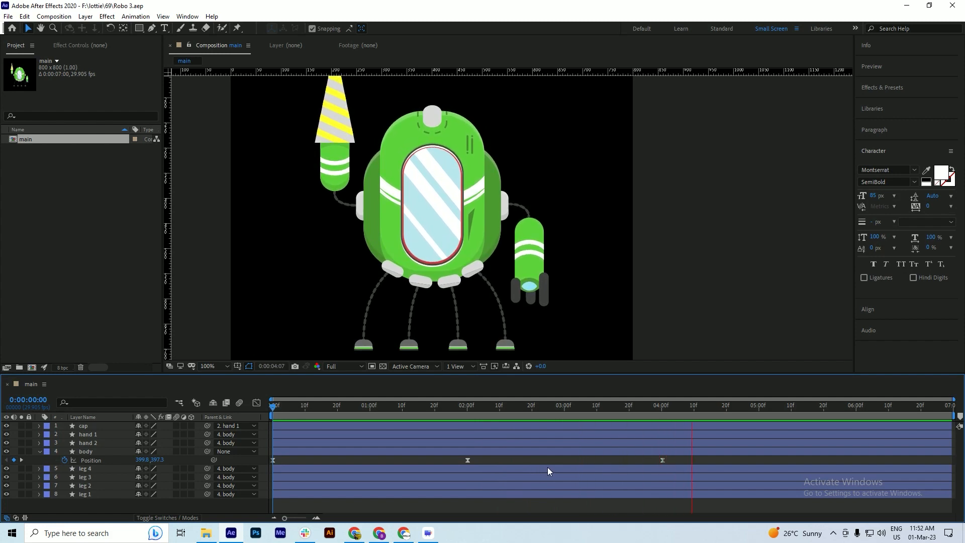
key("space")
key("Home")
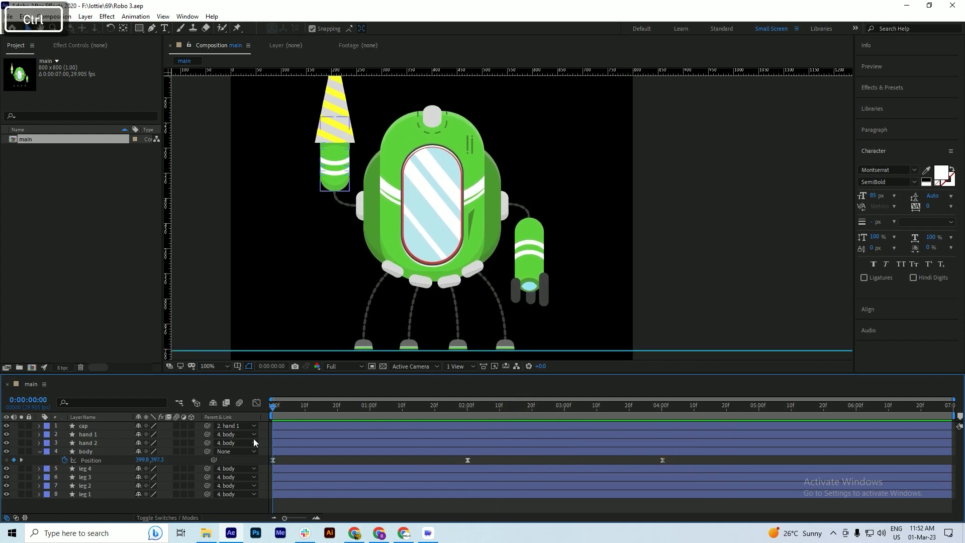
key("ctrl+s")
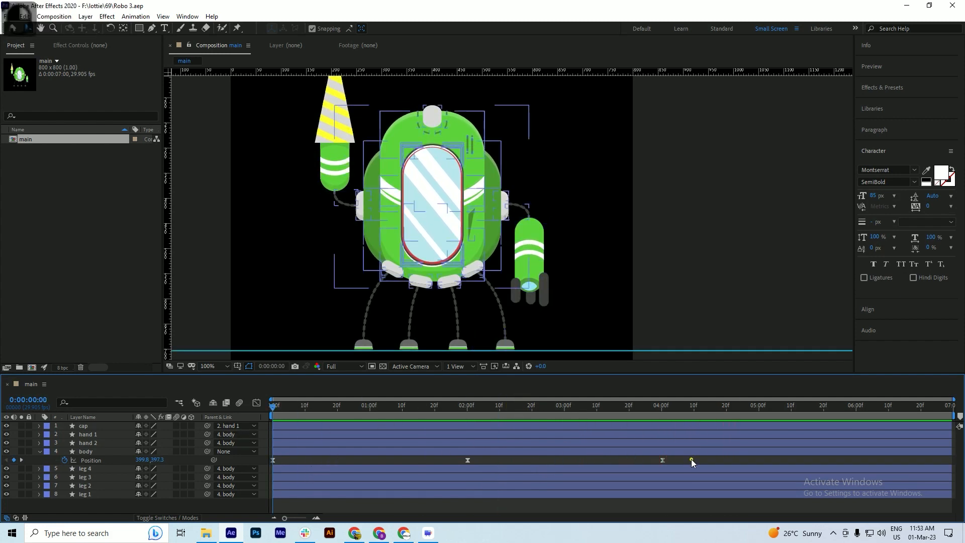
Compress the body's three Position keyframes proportionally so the last one sits at about 3:00, and save the project
left_click_drag(691, 458, 267, 460)
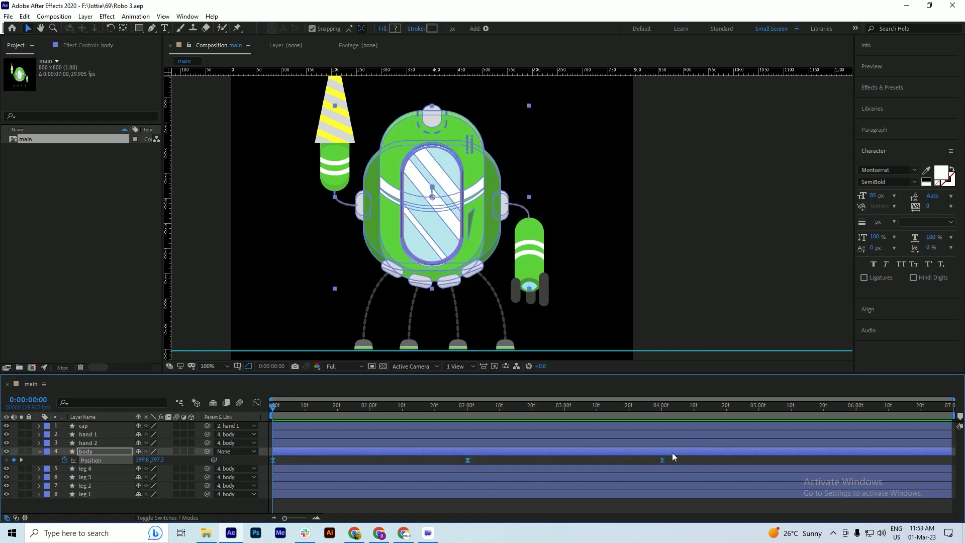
left_click_drag(662, 459, 561, 459)
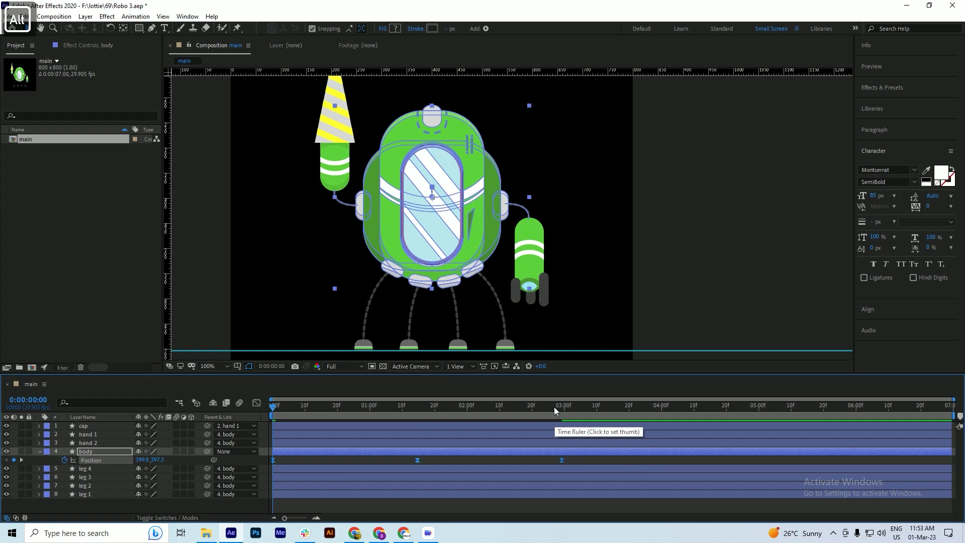
left_click_drag(554, 406, 209, 412)
key("ctrl")
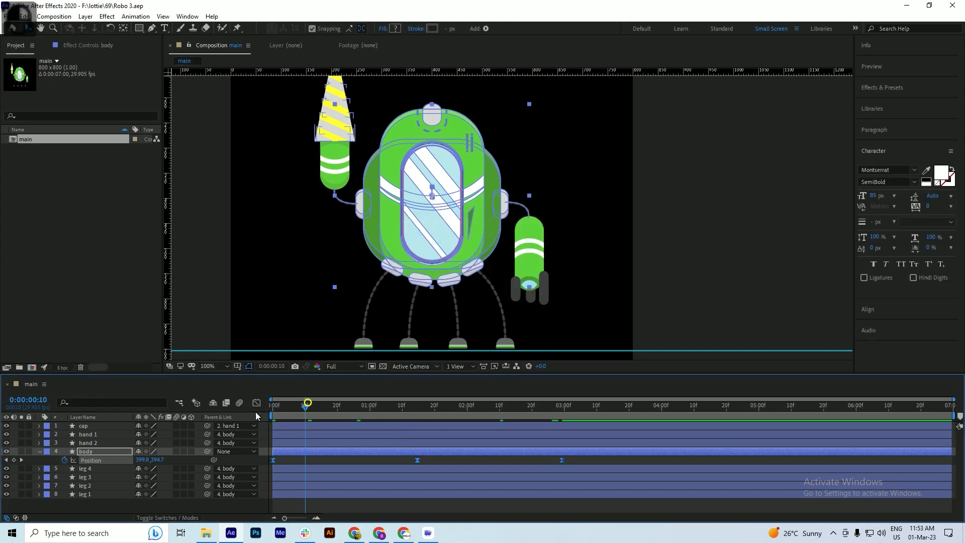
Play back the body's shortened up-and-down motion, return to 0:00, and save the project
key("space")
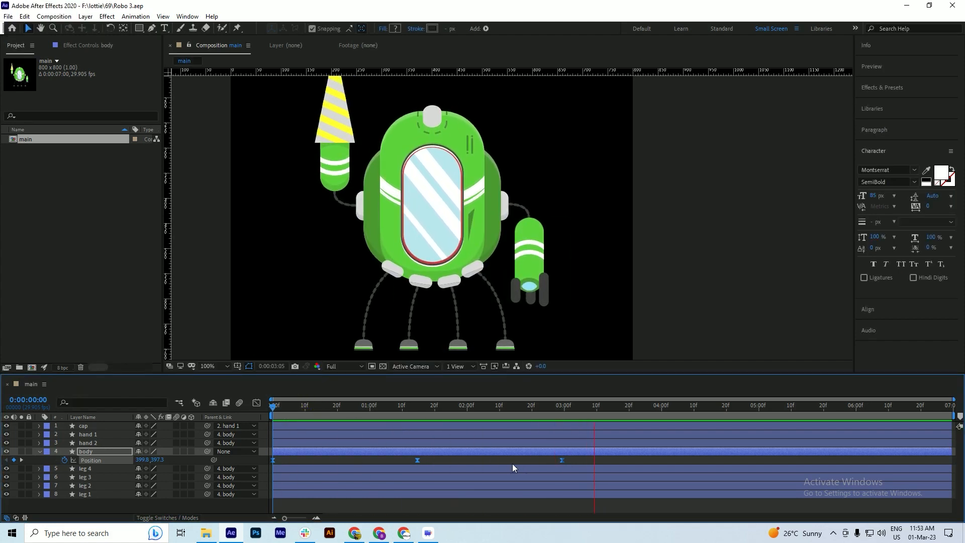
left_click(410, 405)
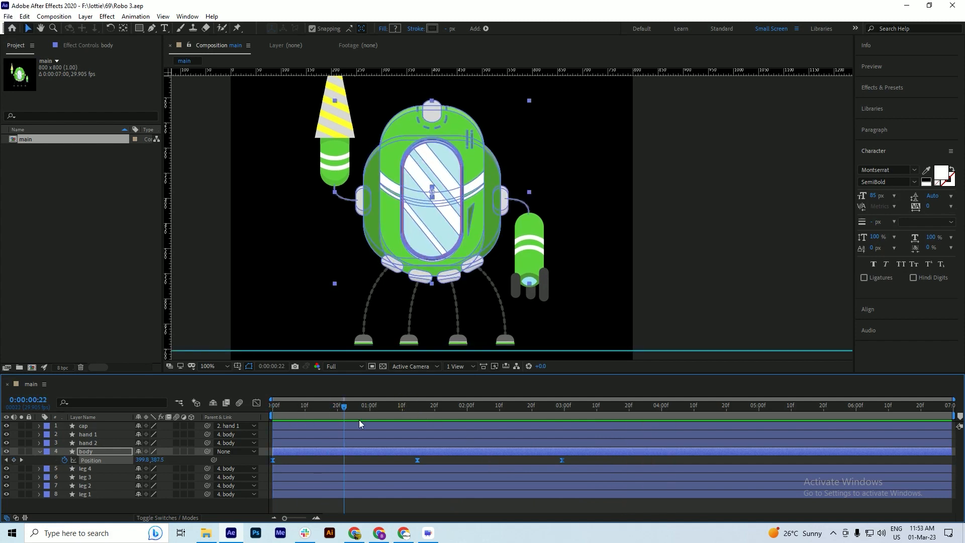
left_click_drag(429, 432, 263, 436)
key("ctrl")
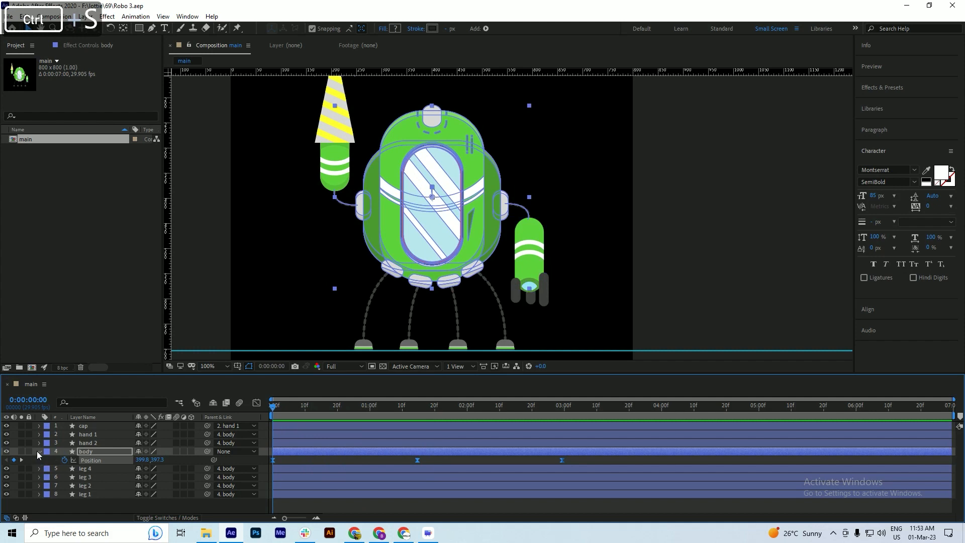
Collapse the body layer's properties, select the hand 2 layer, and save the project
left_click(39, 450)
left_click(93, 442)
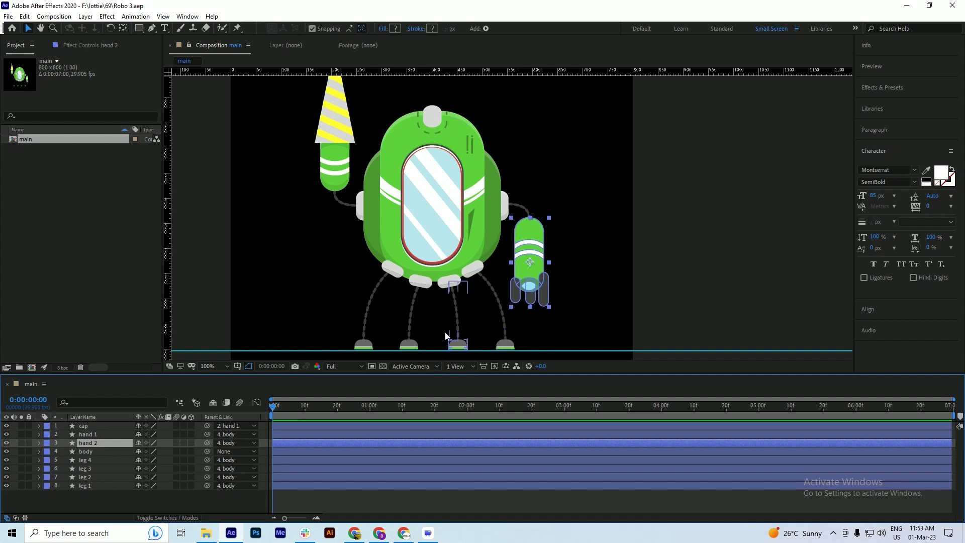
key("ctrl+s")
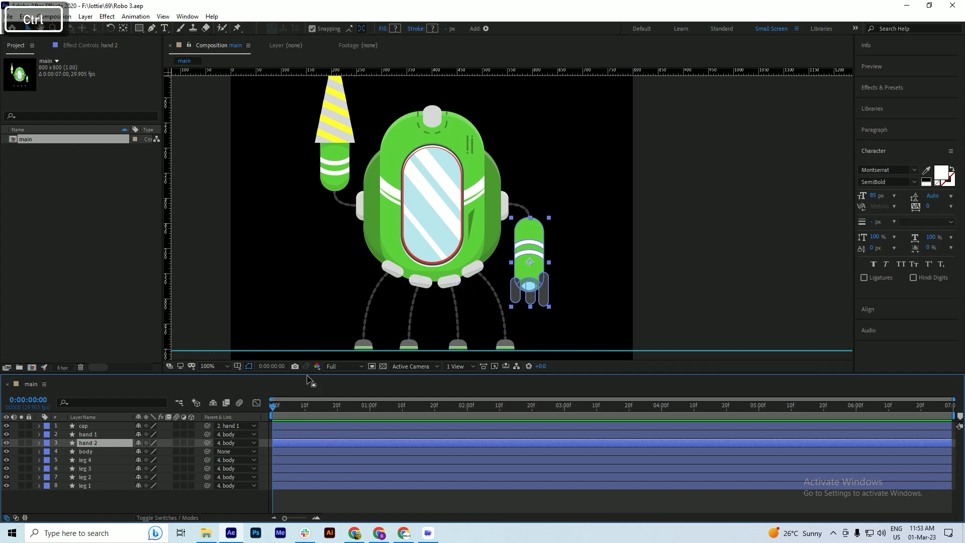
Select the two outer legs, leg 1 and leg 4, and reveal their Rotation and Scale properties at 0:00
left_click(371, 304)
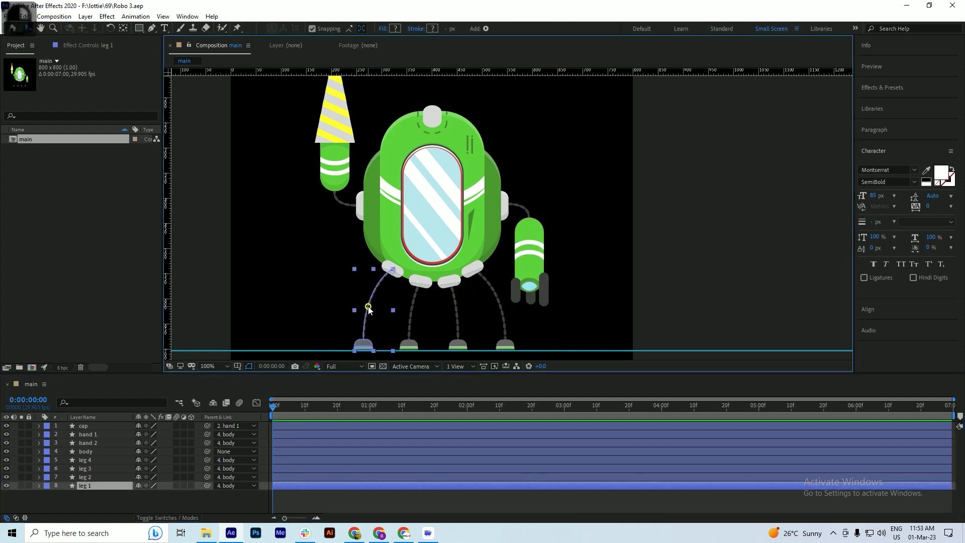
left_click(504, 313, "shift")
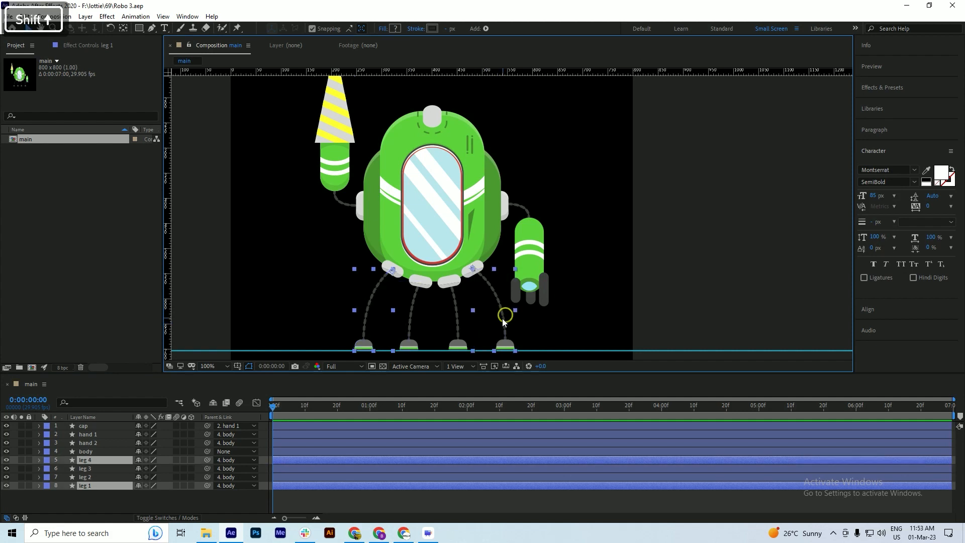
left_click(289, 408)
left_click_drag(288, 415, 265, 419)
key("ctrl+s")
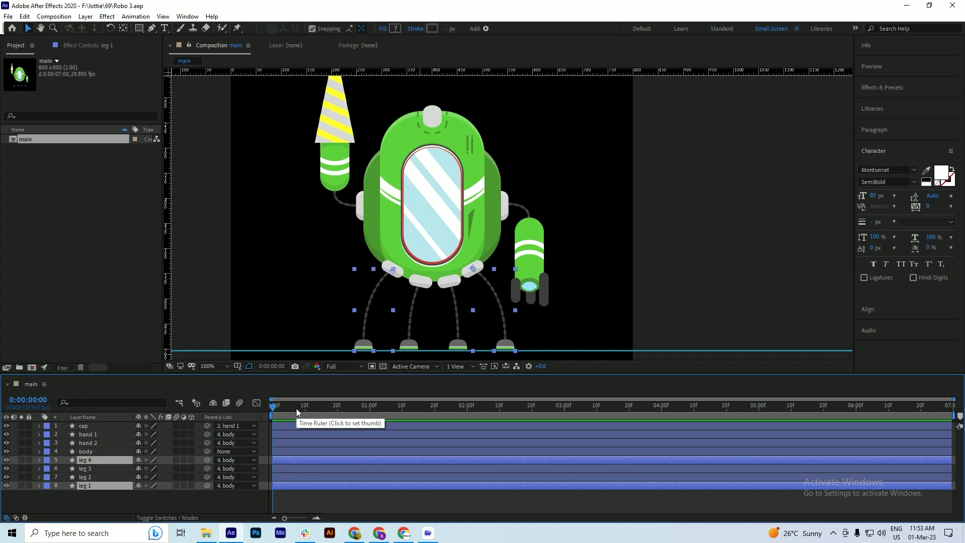
key("shift")
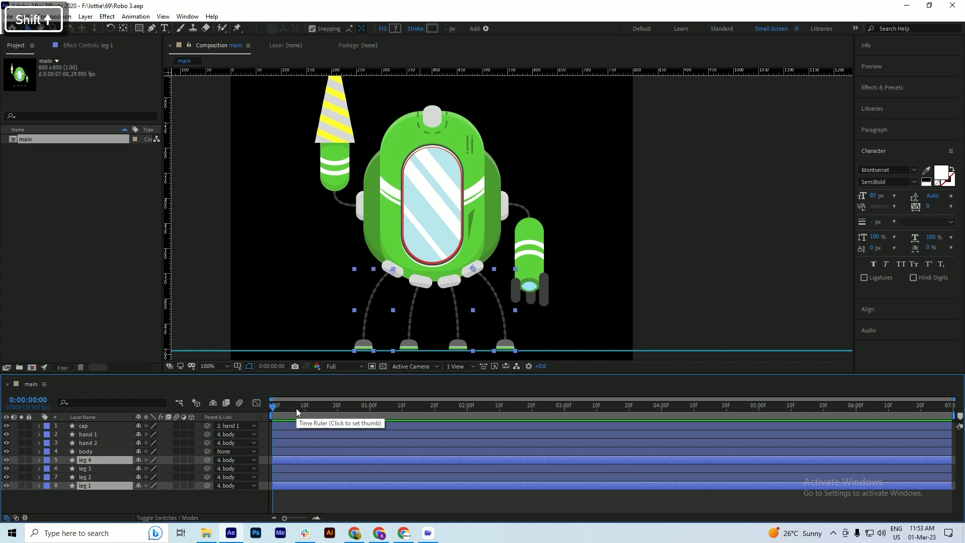
key("shift+r")
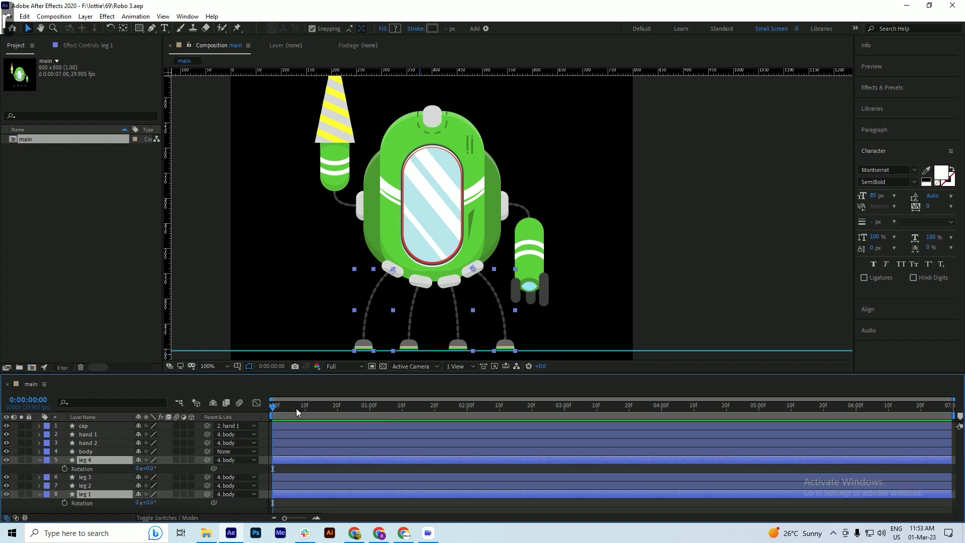
key("shift")
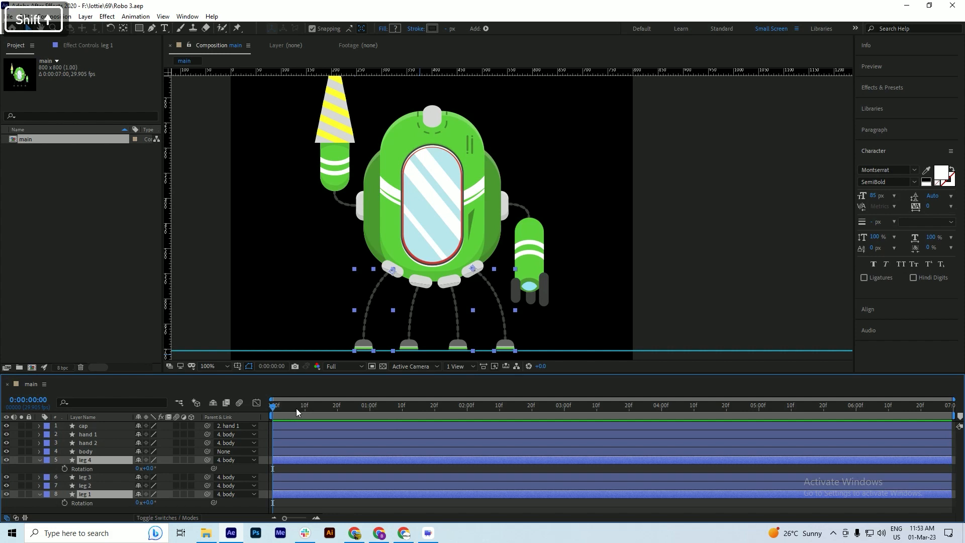
key("shift+s")
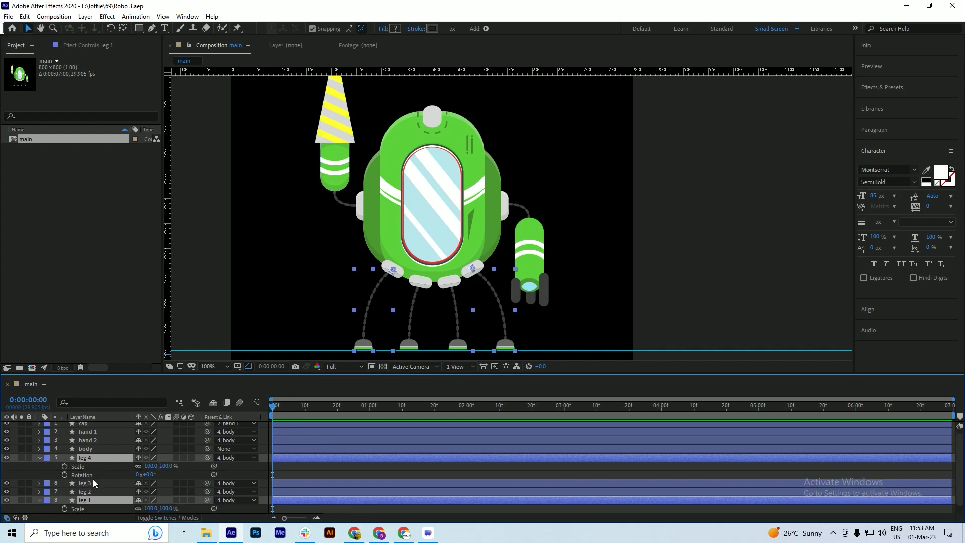
Add Scale and Rotation keyframes to leg 4 and leg 1 at 0:00 and save the project
left_click(64, 466)
left_click(65, 474)
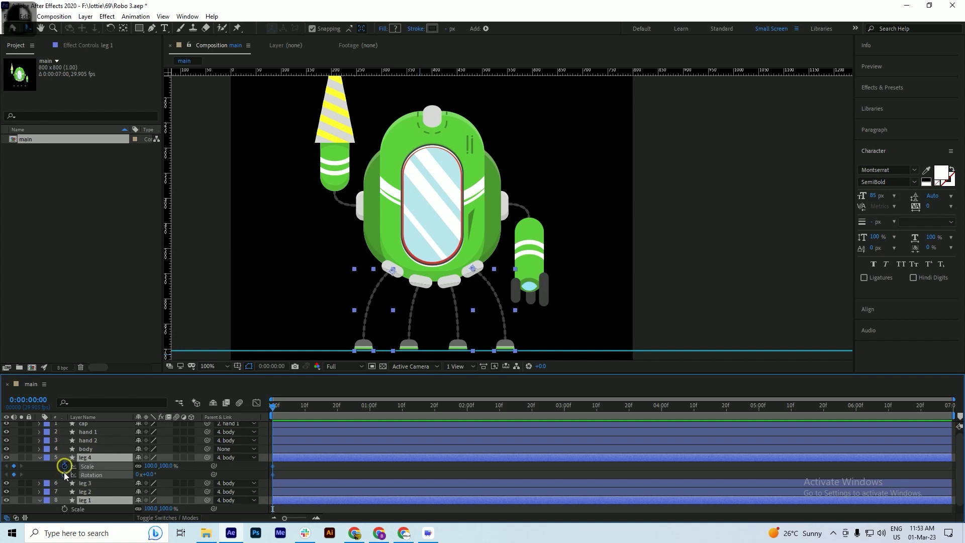
left_click(62, 508)
scroll(79, 504, "down", 1)
left_click(64, 508)
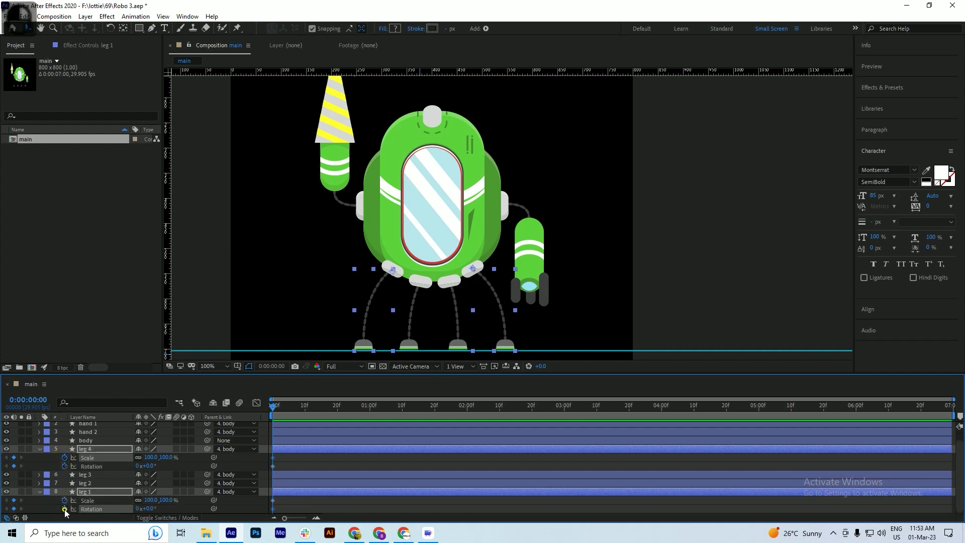
key("ctrl+s")
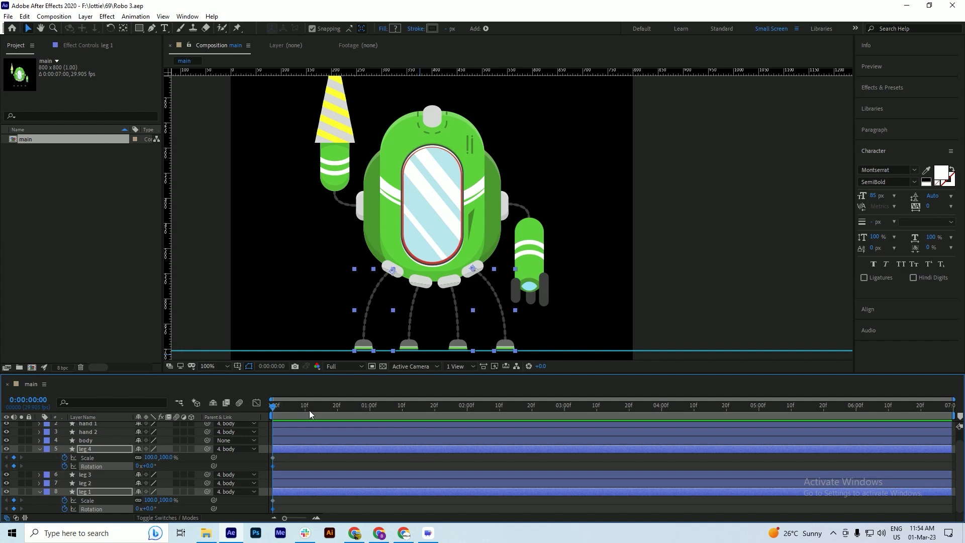
Reveal the body's Position keyframes, shift the middle one to 1:15, and save the project
left_click_drag(309, 410, 468, 427)
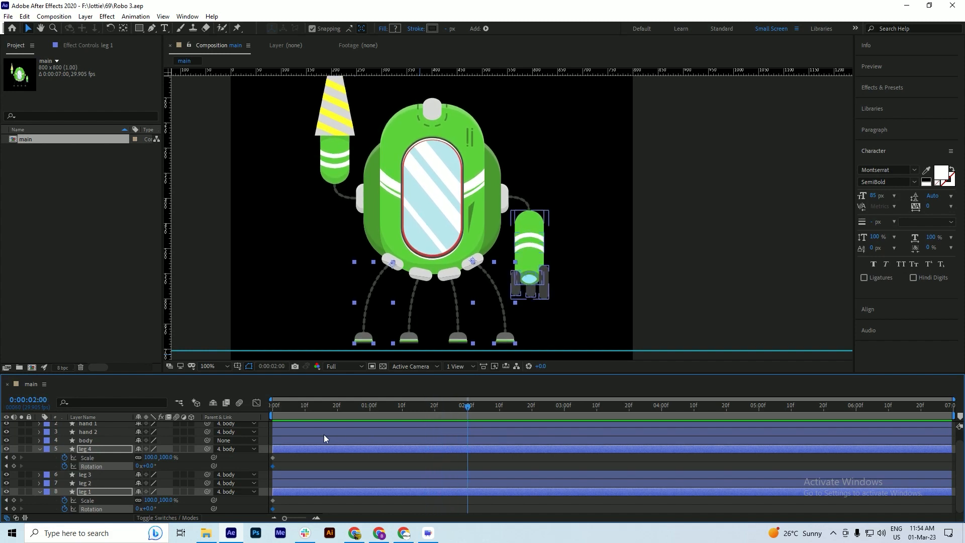
left_click(86, 440)
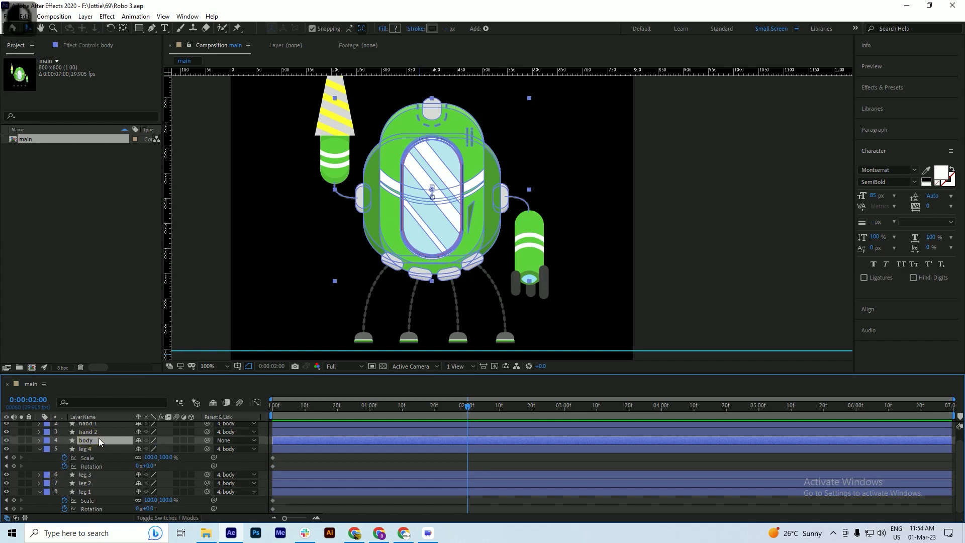
key("p")
left_click(416, 407)
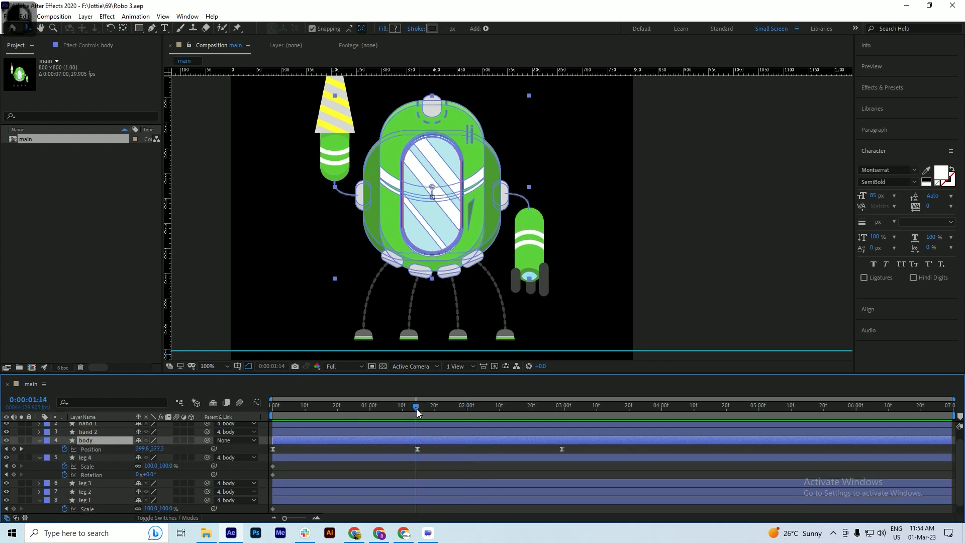
left_click(418, 410)
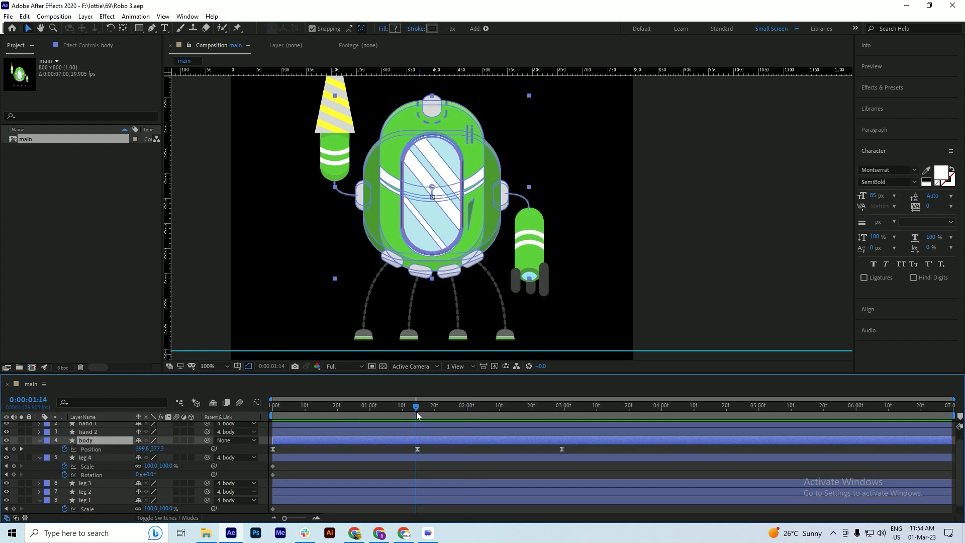
left_click_drag(416, 449, 418, 448)
key("ctrl+s")
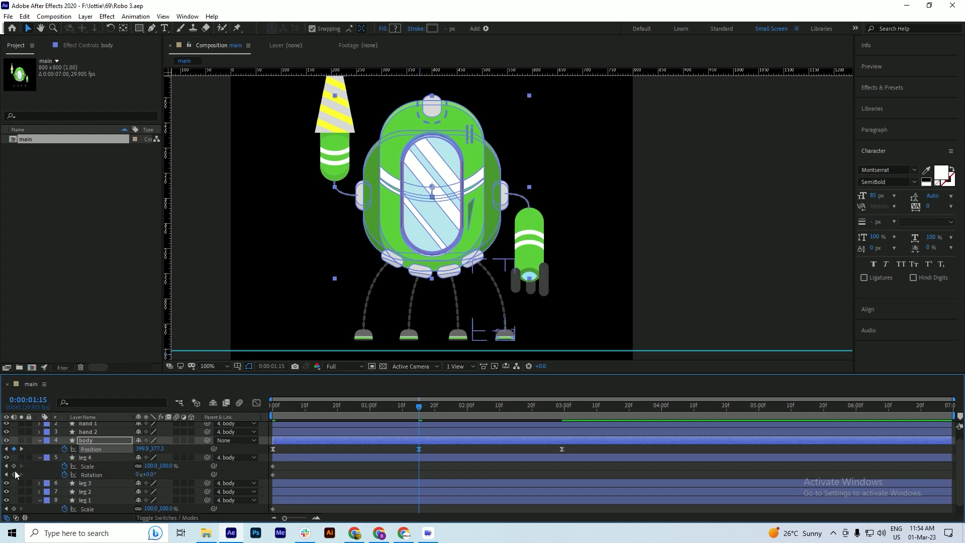
Add Scale and Rotation keyframes to leg 4 and leg 1 at 1:15 and save the project
left_click_drag(14, 466, 14, 475)
left_click(14, 509)
scroll(33, 501, "down", 1)
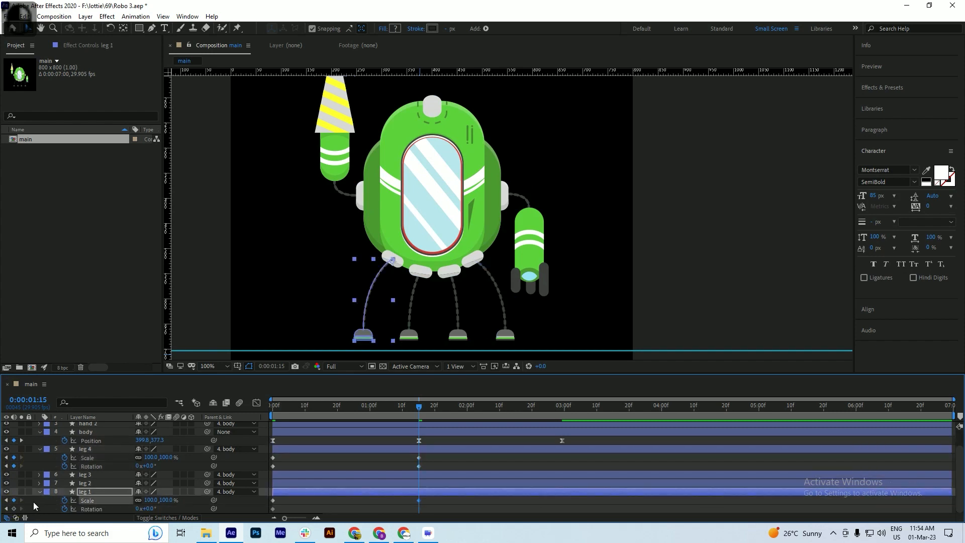
left_click(14, 509)
key("ctrl+s")
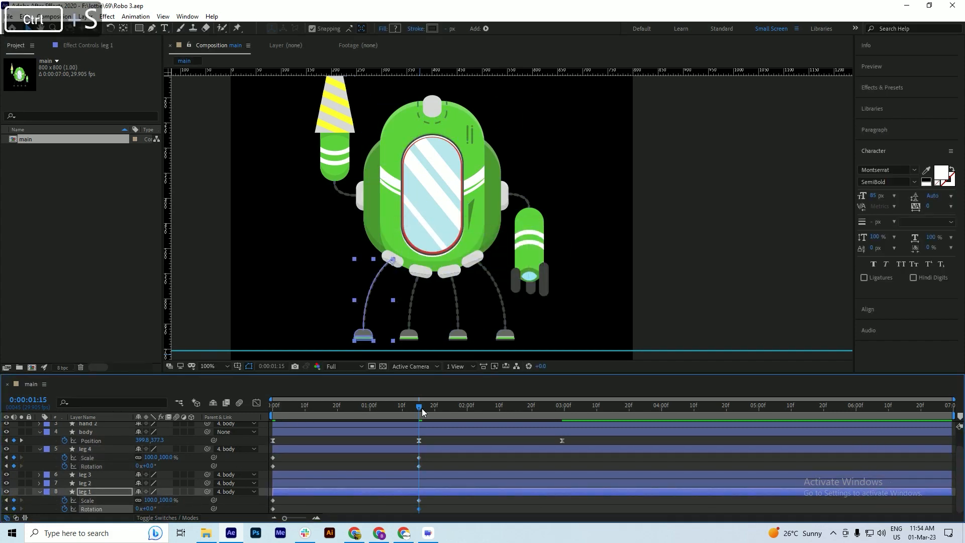
Set leg 1's Rotation to 14° at 0:00 and save the project
left_click_drag(420, 407, 246, 431)
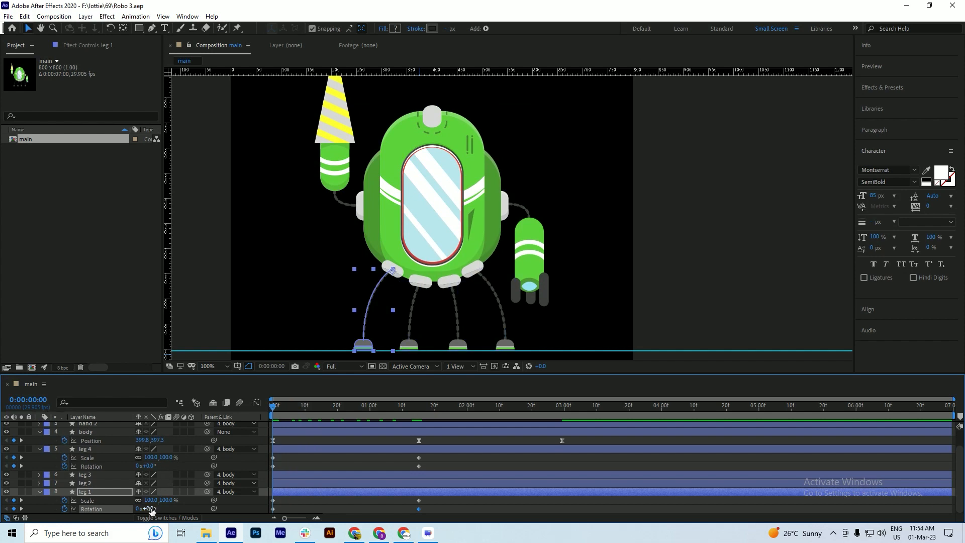
left_click_drag(151, 511, 161, 509)
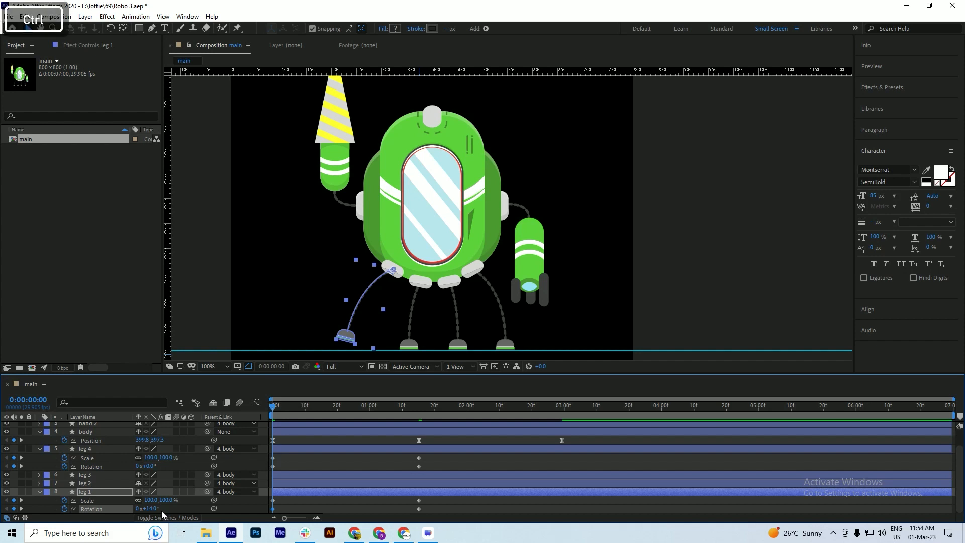
key("ctrl+s")
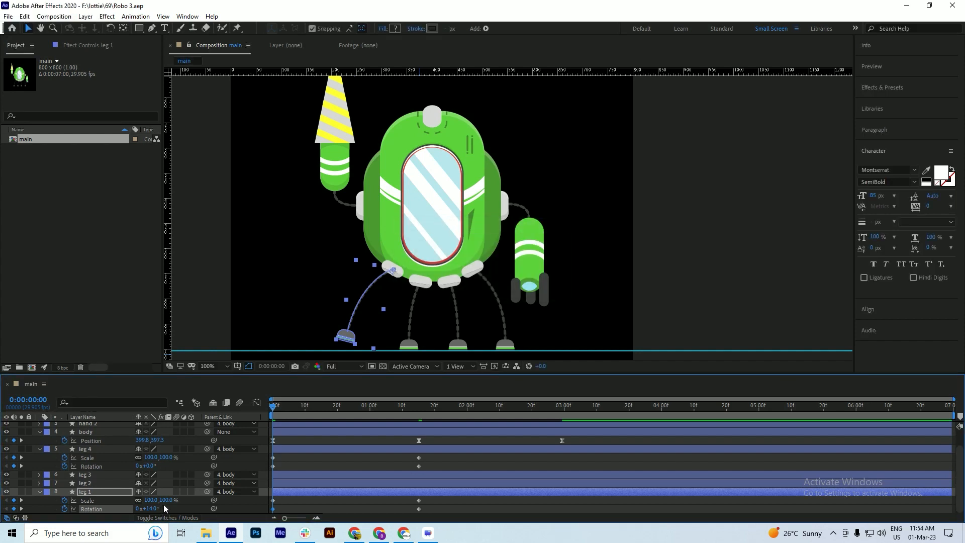
Unlink leg 1's Scale proportions, set its vertical scale to 92% at 0:00, save, and play back the leg motion
left_click(138, 500)
left_click_drag(165, 502, 150, 499)
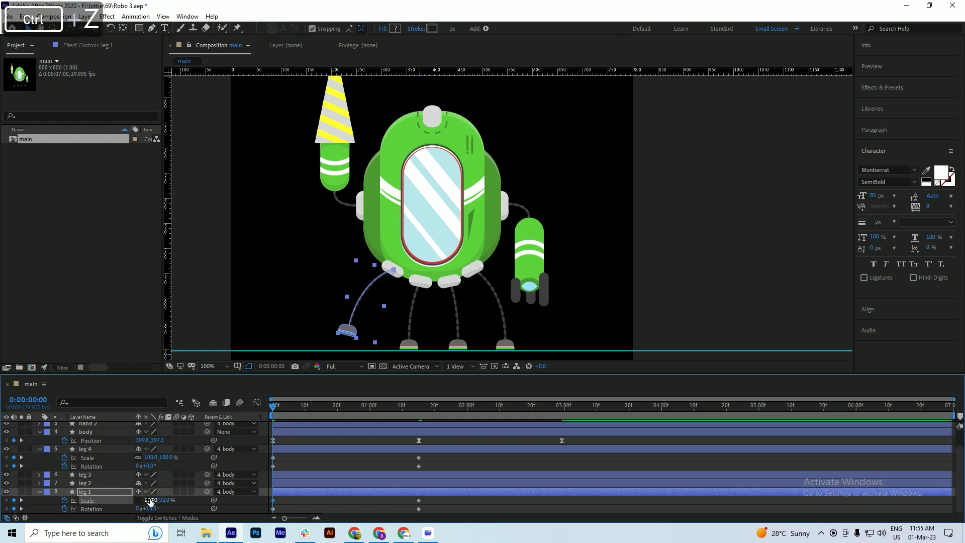
key("ctrl+s")
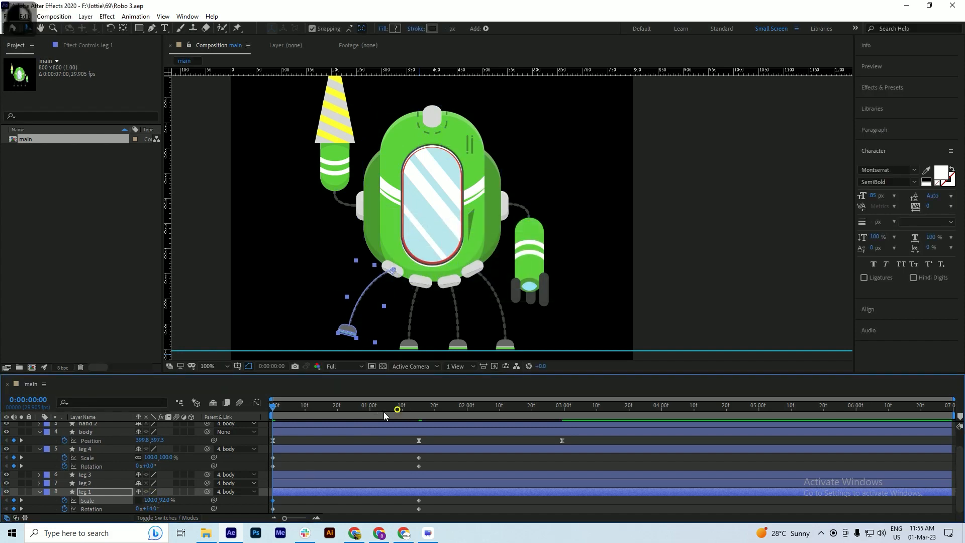
key("space")
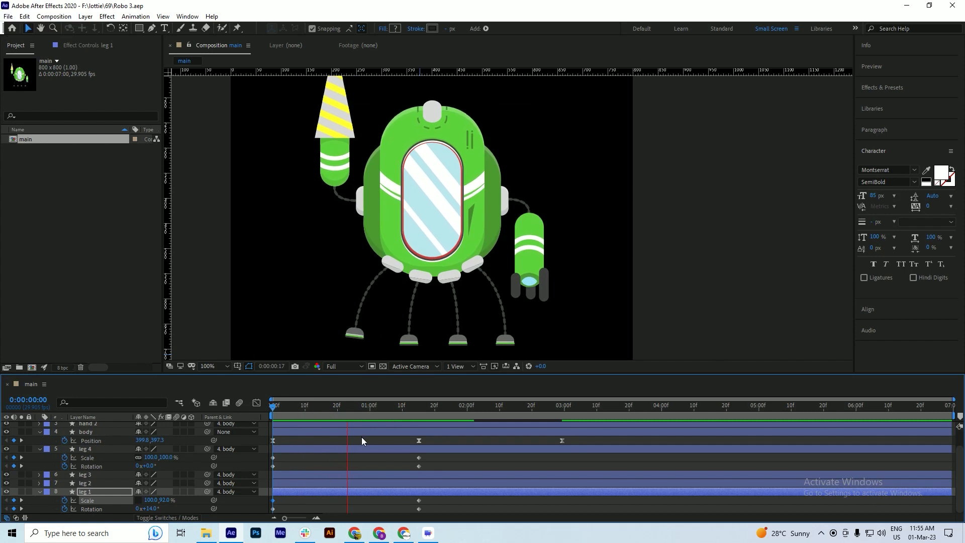
Set leg 1's vertical scale to 112.6% at 1:15 so its foot meets the ground guide, and save the project
left_click_drag(302, 408, 415, 421)
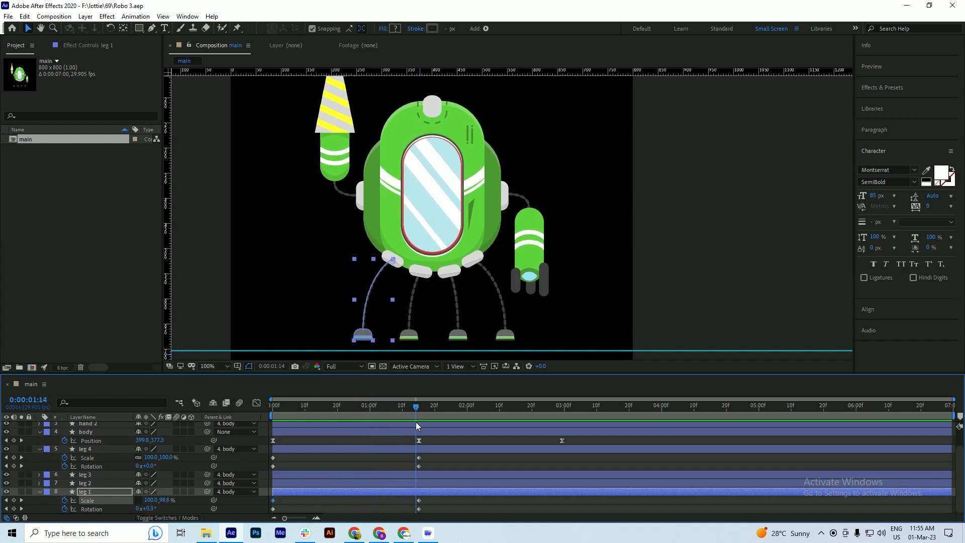
key("ctrl+s")
left_click_drag(167, 501, 170, 500)
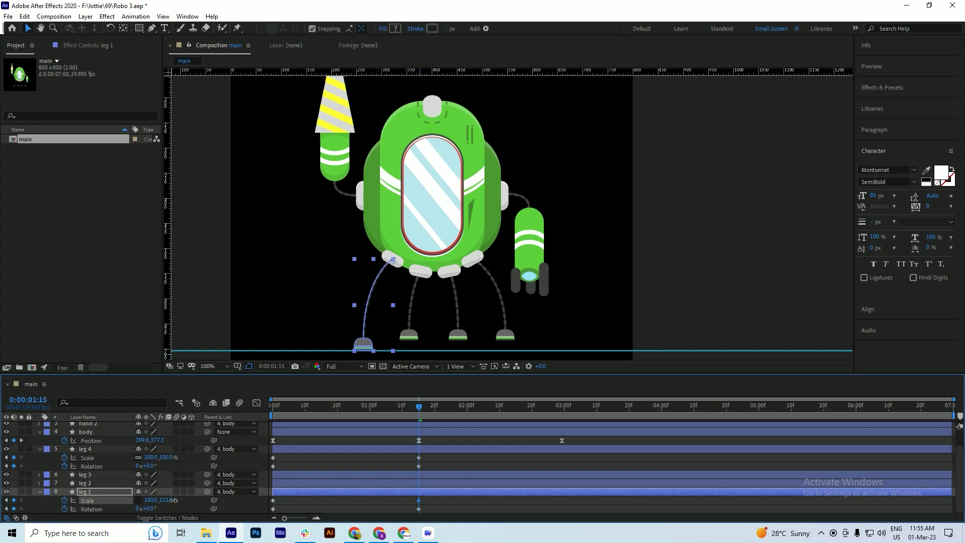
scroll(366, 359, "up", 4)
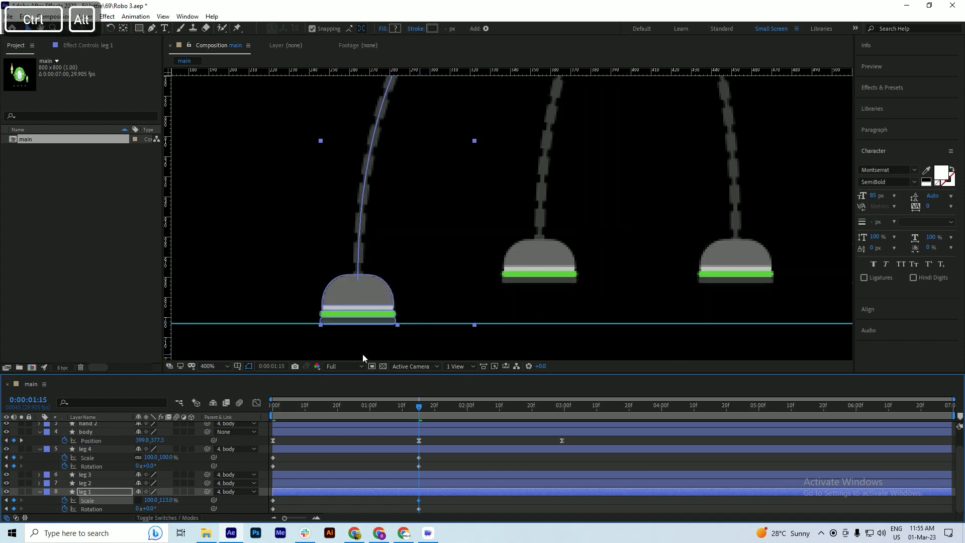
scroll(360, 353, "up", 1)
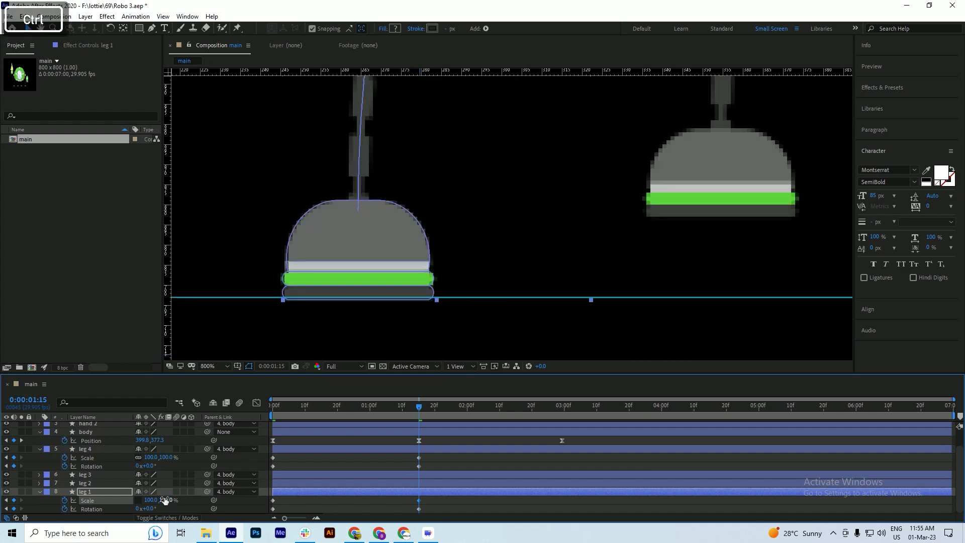
left_click_drag(165, 500, 169, 500)
scroll(341, 291, "down", 4)
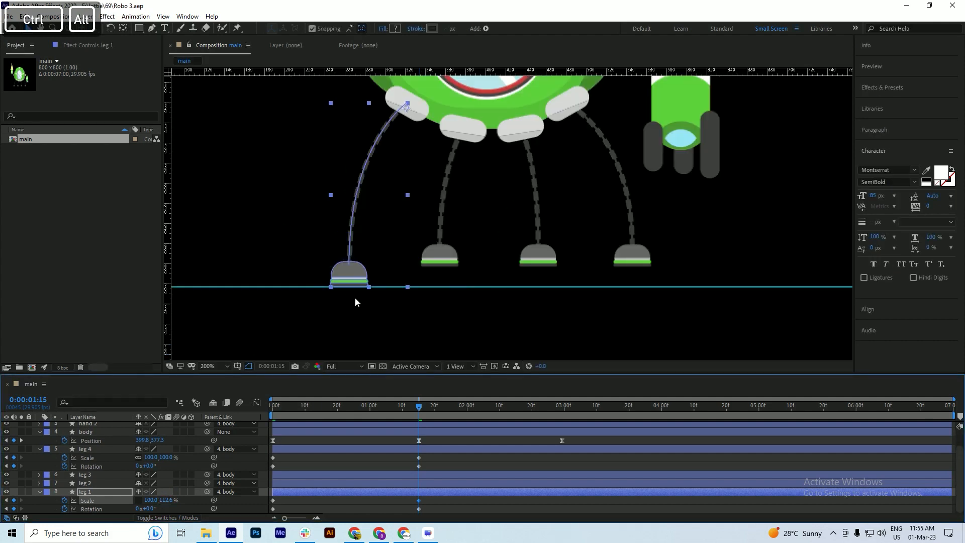
key("ctrl+s")
left_click_drag(418, 409, 419, 453)
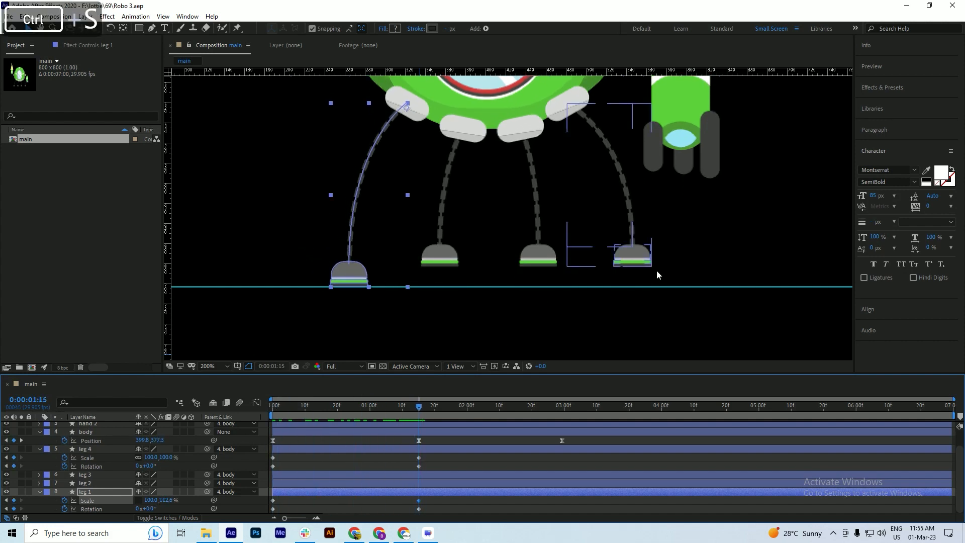
left_click(625, 266)
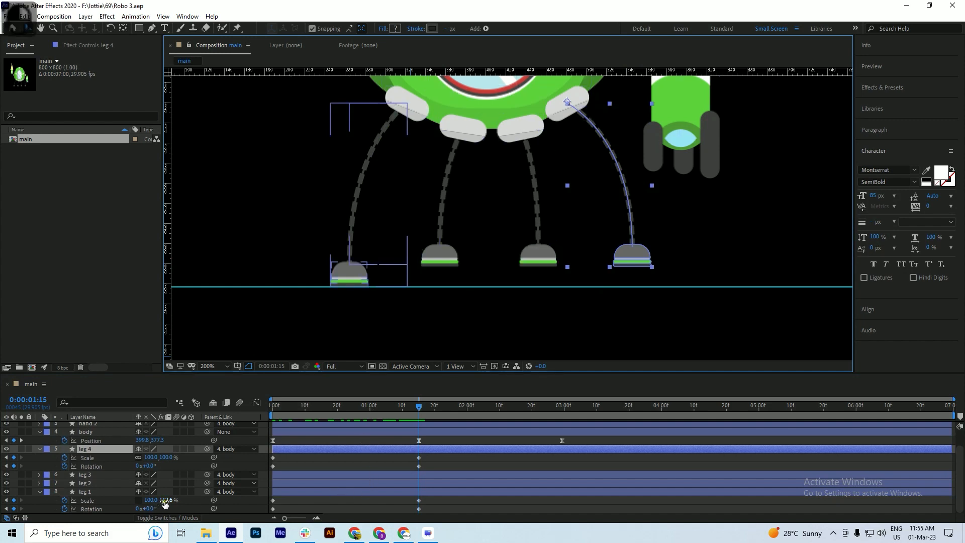
key("ctrl+z")
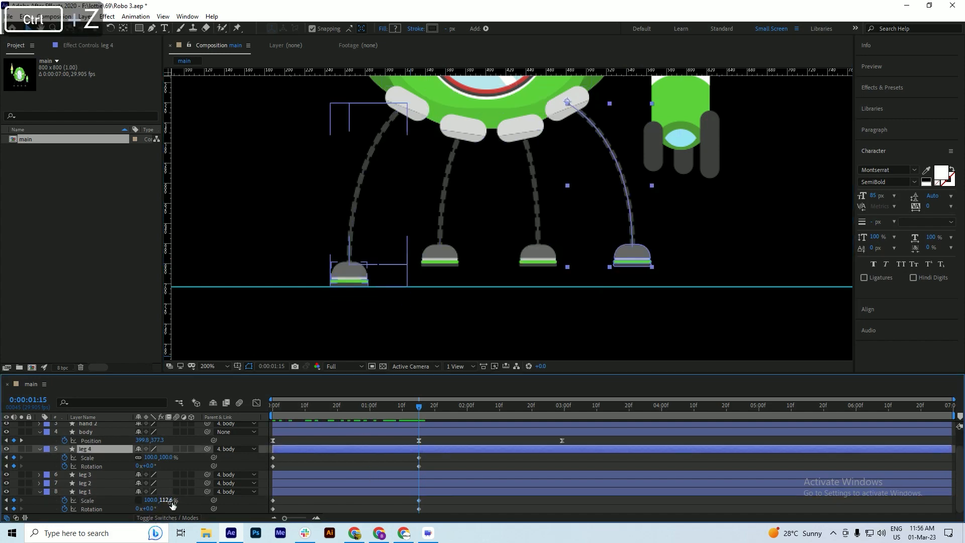
left_click_drag(166, 459, 206, 460)
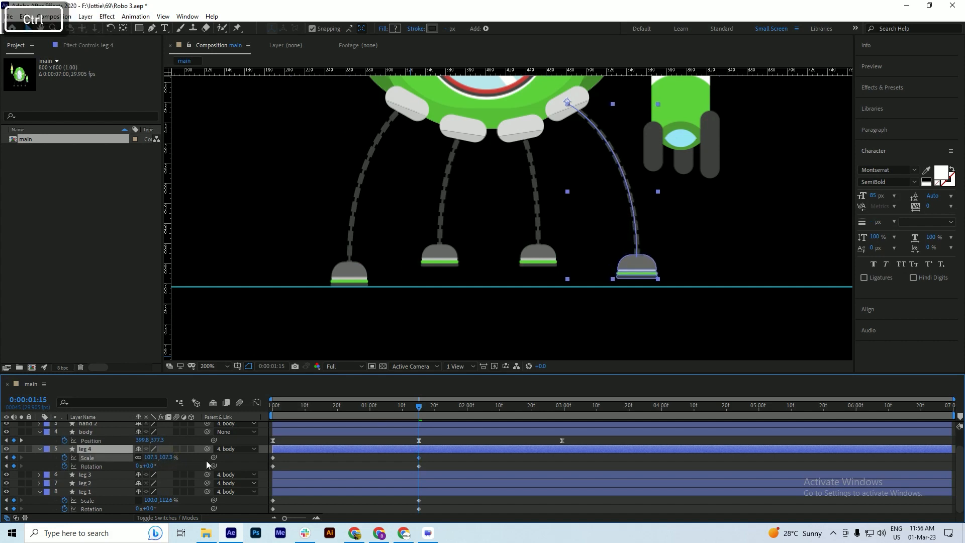
key("ctrl+z")
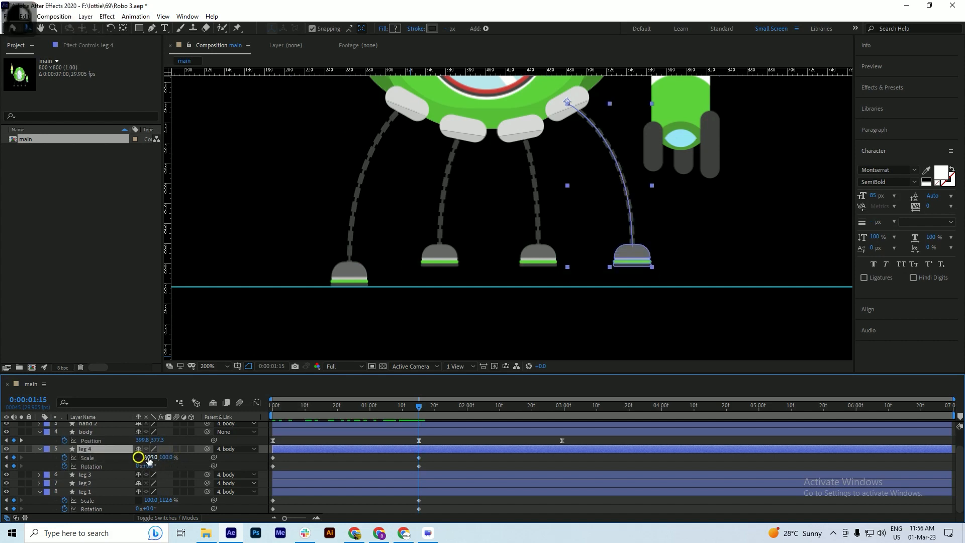
Unlink leg 4's Scale proportions, set its vertical scale to 111.8% at 1:15, and save the project
left_click(138, 457)
left_click_drag(167, 457, 230, 461)
key("ctrl+s")
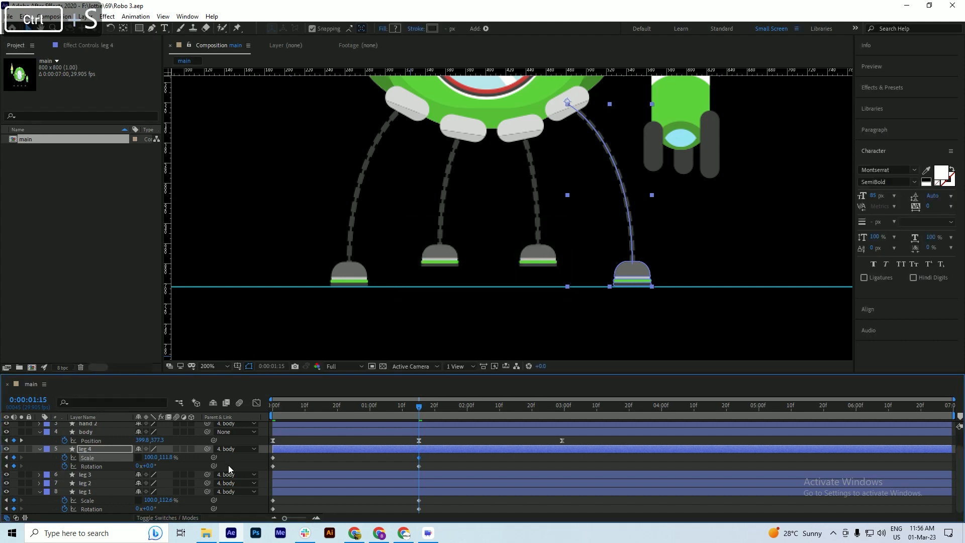
Set leg 4's vertical scale to 92% and its Rotation to -12° at 0:00
left_click_drag(419, 402, 219, 431)
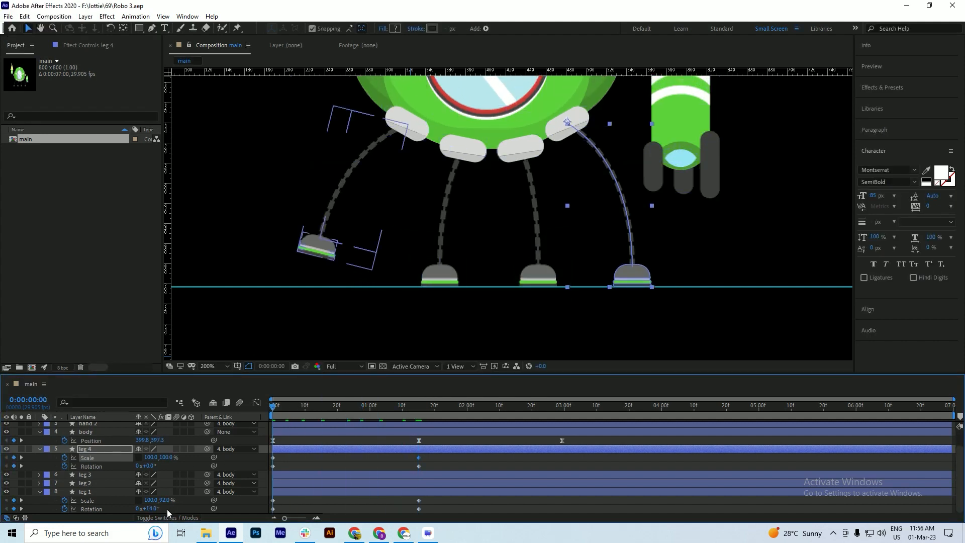
left_click(164, 453)
type("92")
key("Return")
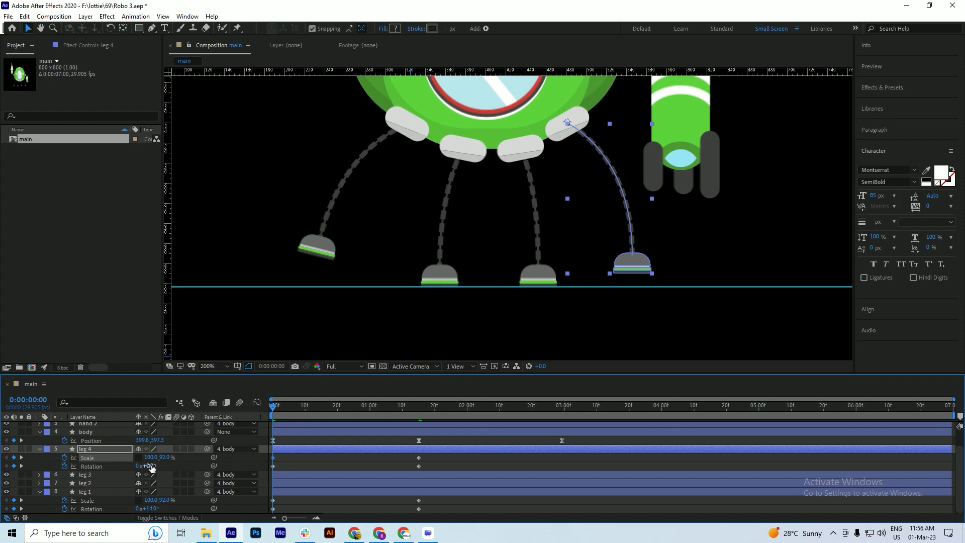
left_click_drag(152, 468, 148, 467)
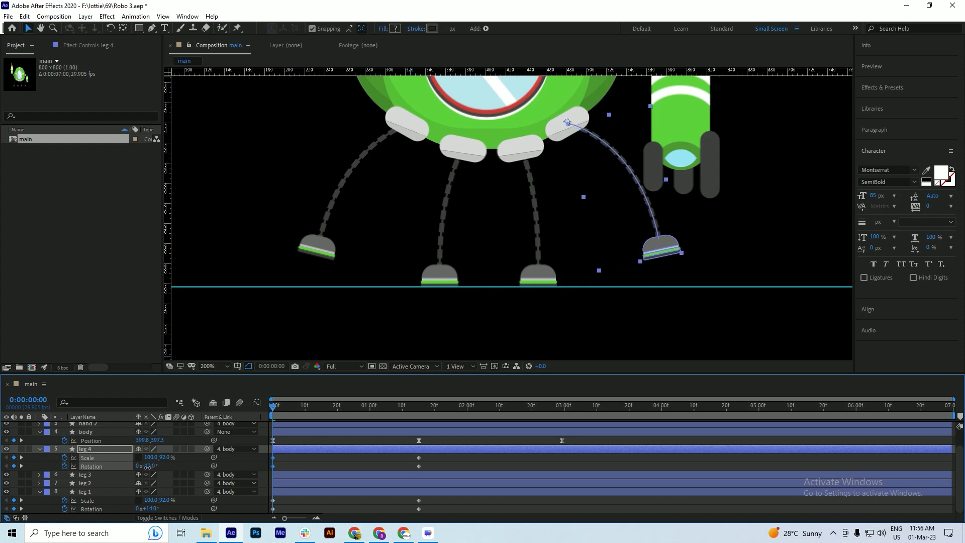
left_click_drag(147, 466, 147, 467)
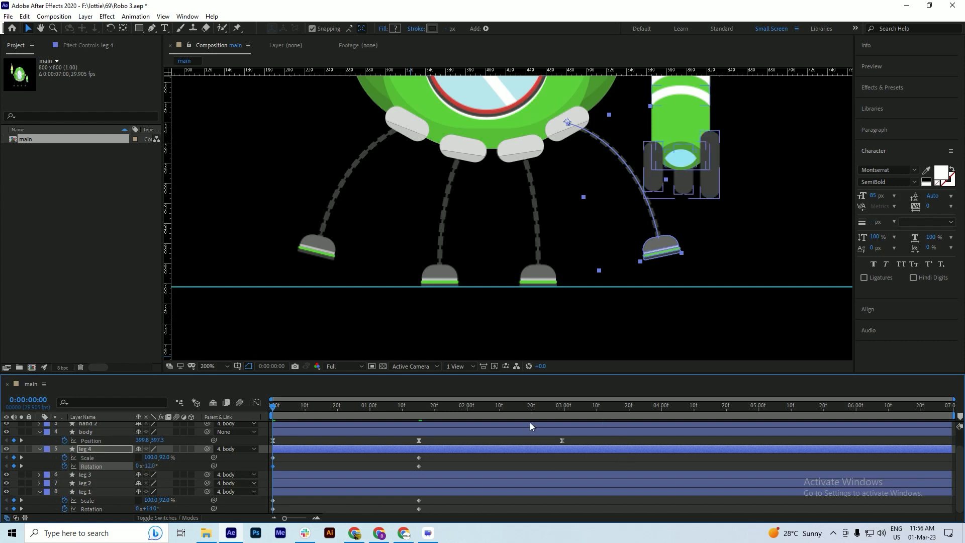
Preview the outer legs' motion between 0:00 and 1:15, make the timeline taller, and save the project
left_click_drag(405, 407, 344, 407)
key("space")
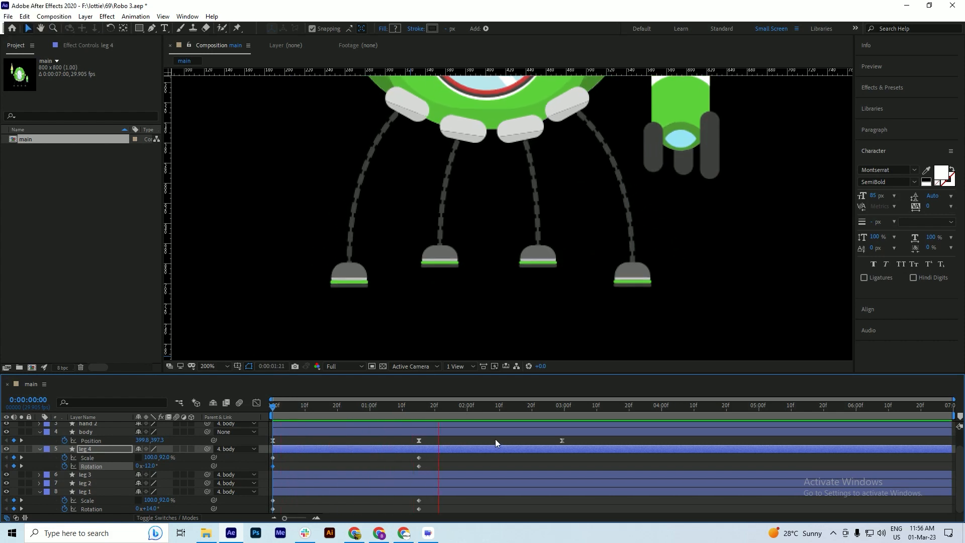
left_click(273, 414)
left_click_drag(273, 415, 442, 342)
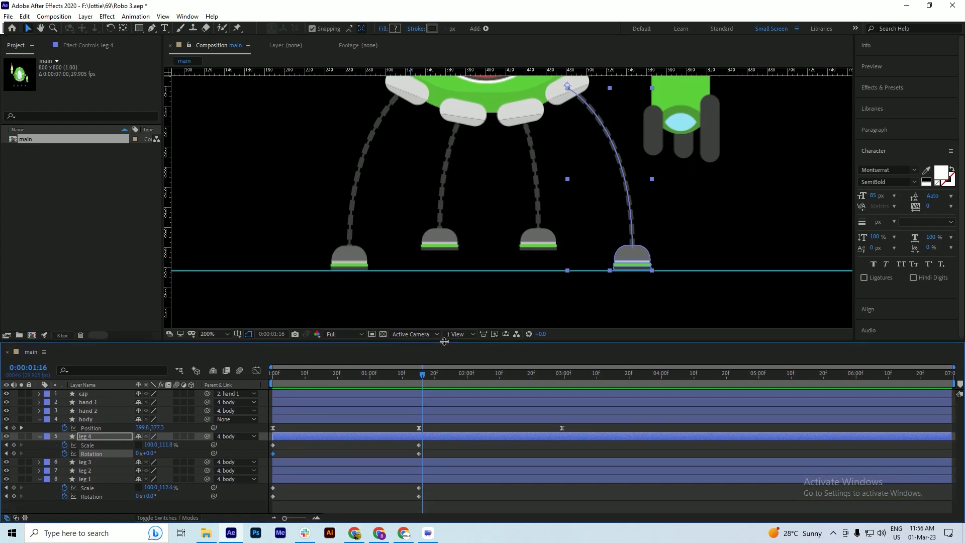
key("ctrl+s")
left_click_drag(384, 375, 353, 427)
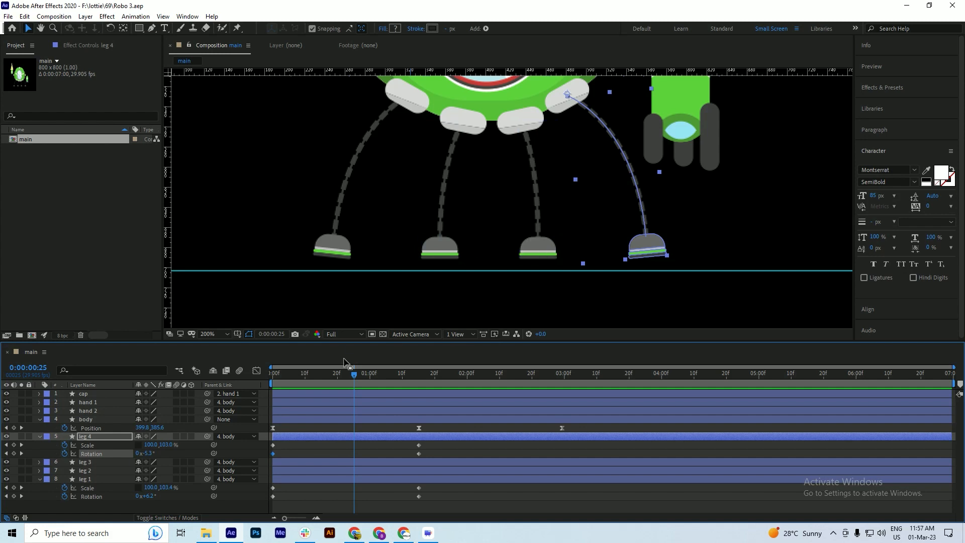
left_click_drag(354, 377, 416, 396)
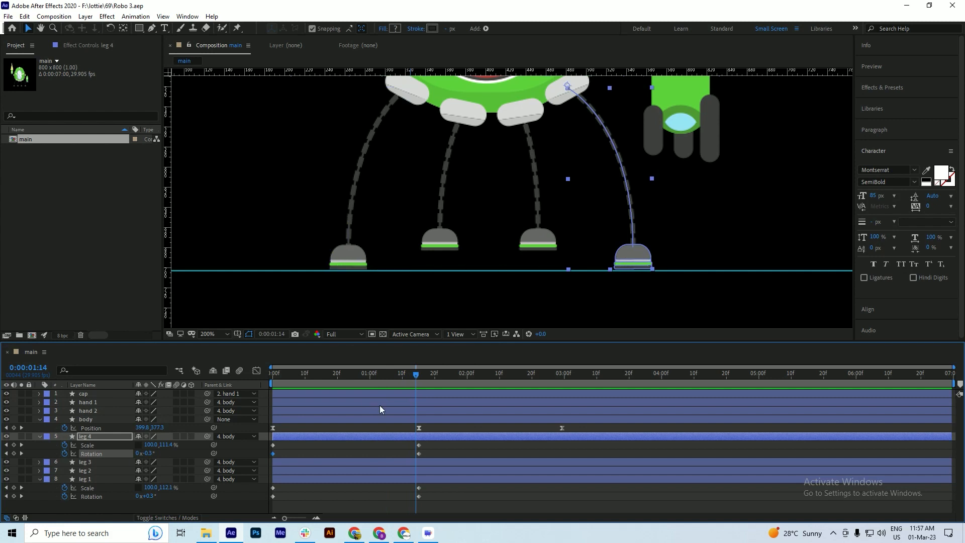
left_click_drag(388, 381, 414, 407)
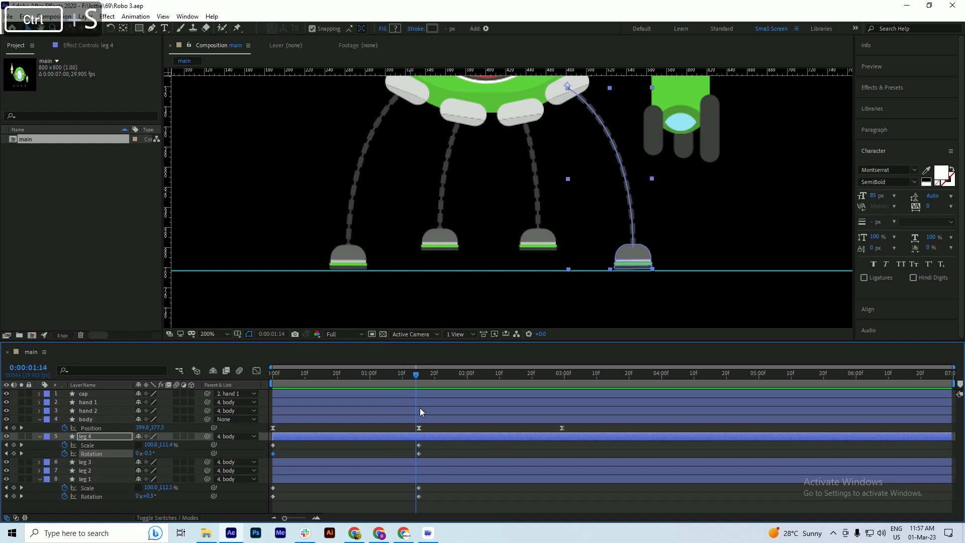
Reveal Scale on leg 3 and leg 2, add a Scale keyframe to each at 1:14, and save the project
left_click(397, 463)
left_click(396, 470, "shift")
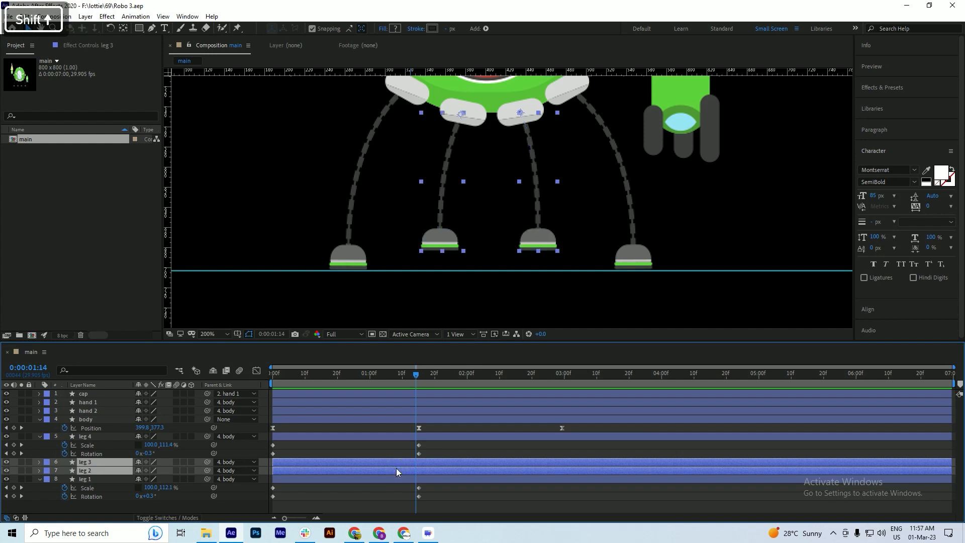
key("s")
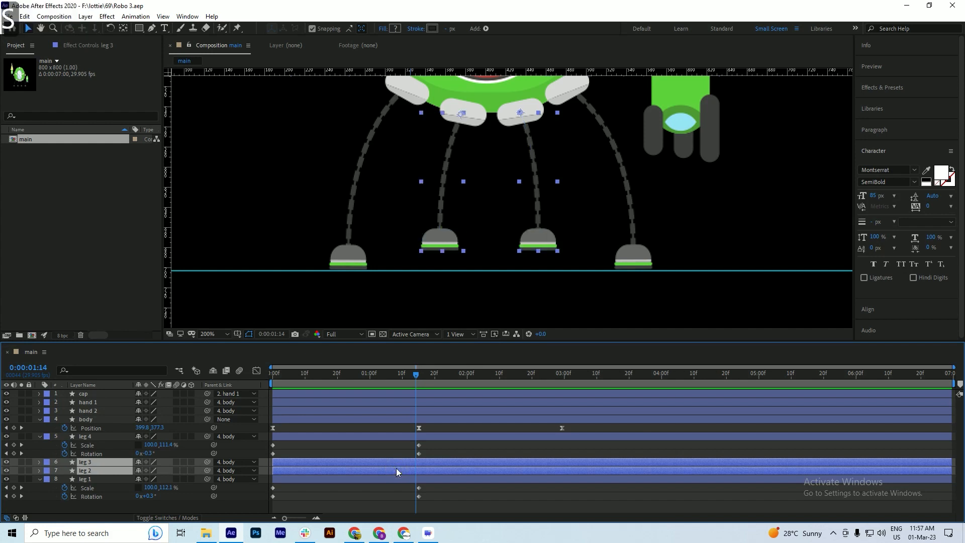
key("s")
left_click(65, 471)
left_click(64, 487)
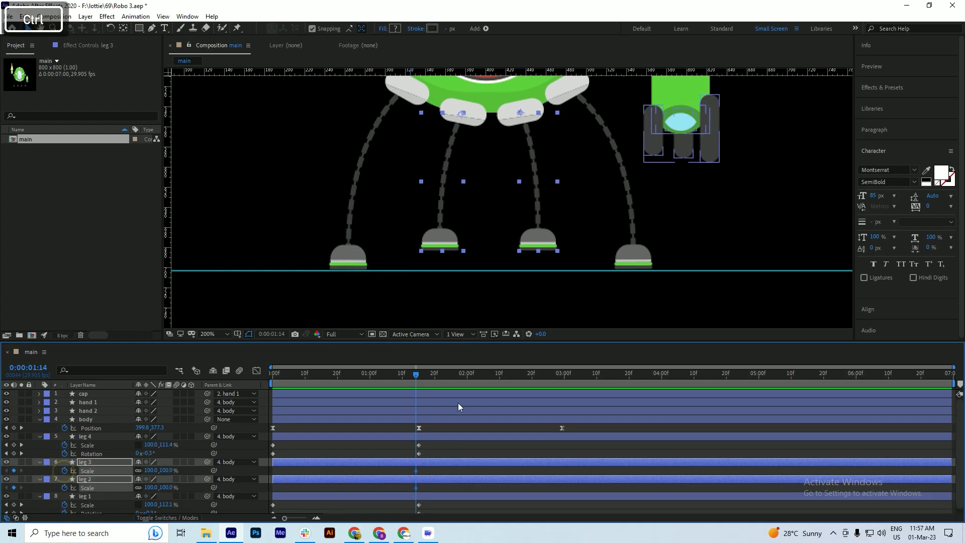
key("ctrl+s")
Delete the body's last Position keyframe, near 3:00
left_click_drag(416, 375, 472, 382)
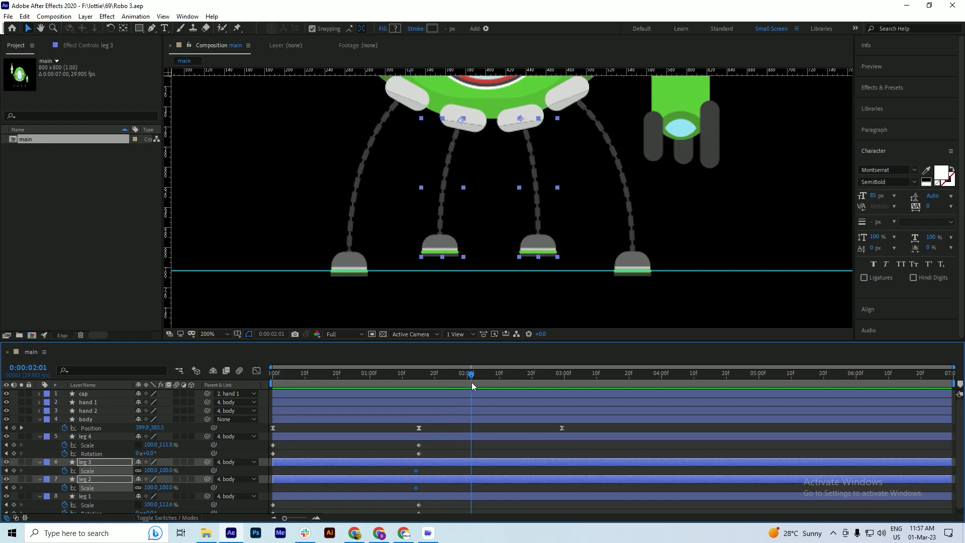
left_click(576, 427)
key("Delete")
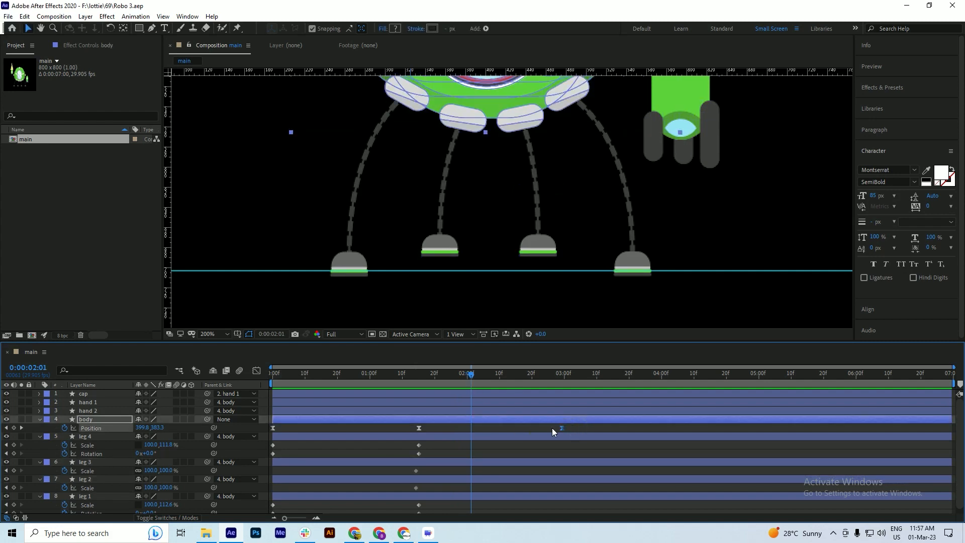
Add Scale keyframes to leg 3 and leg 2 at 0:00
left_click_drag(452, 373, 261, 415)
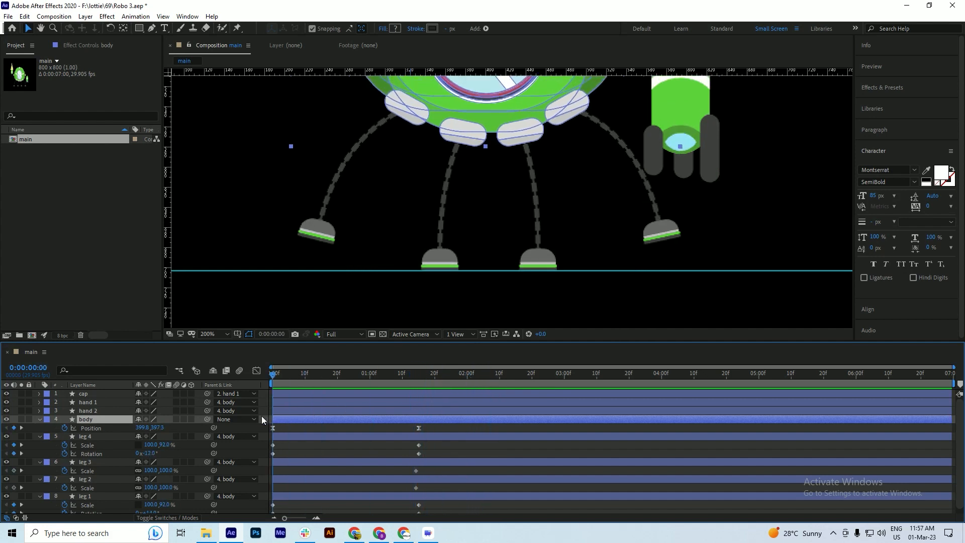
left_click(13, 470)
left_click(14, 487)
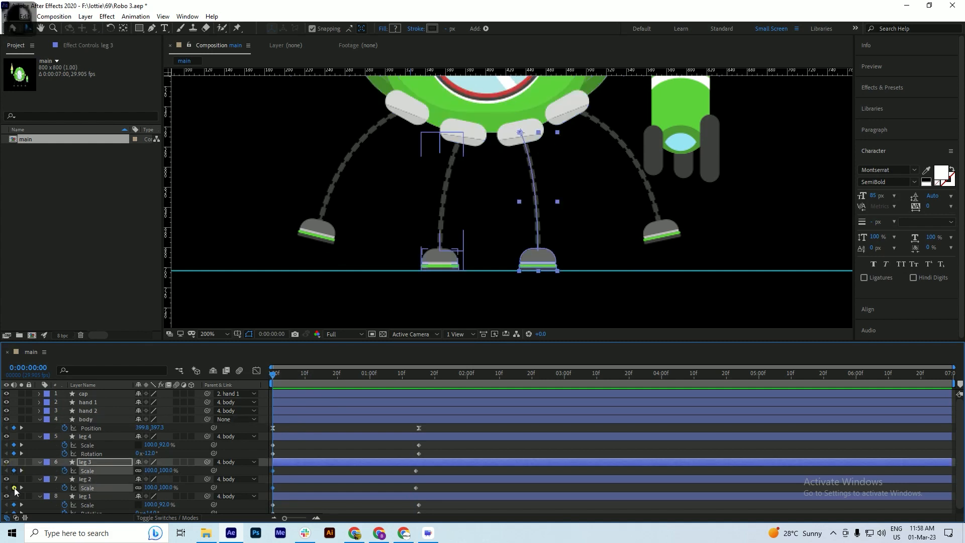
Unlink the Scale proportions of leg 2 and leg 3, set leg 3's vertical scale to 114% at 1:14, and save
left_click_drag(352, 379, 415, 393)
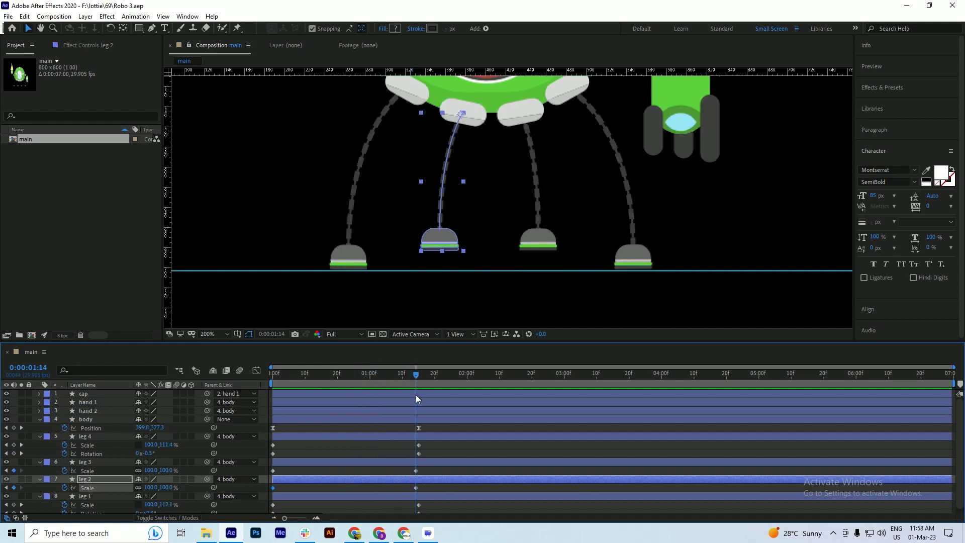
left_click(119, 490)
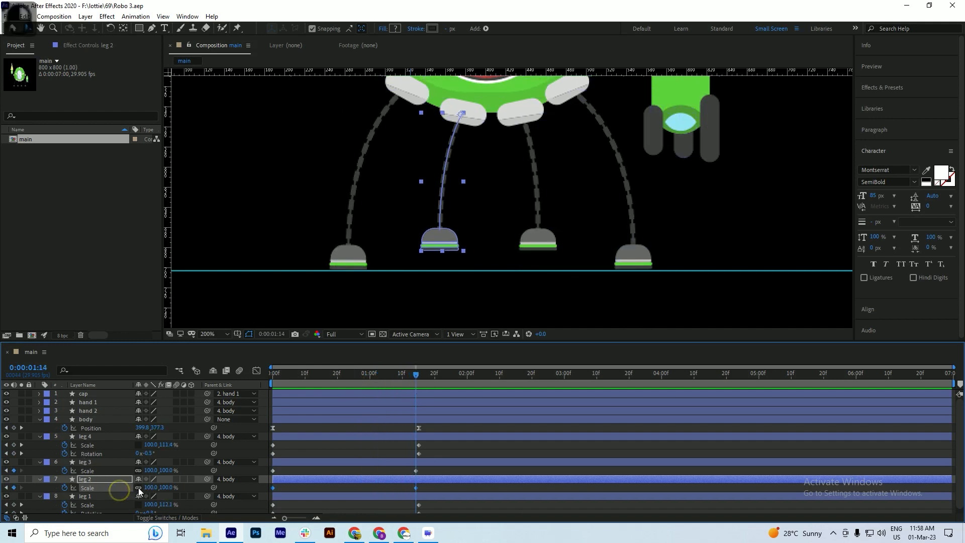
left_click(114, 494)
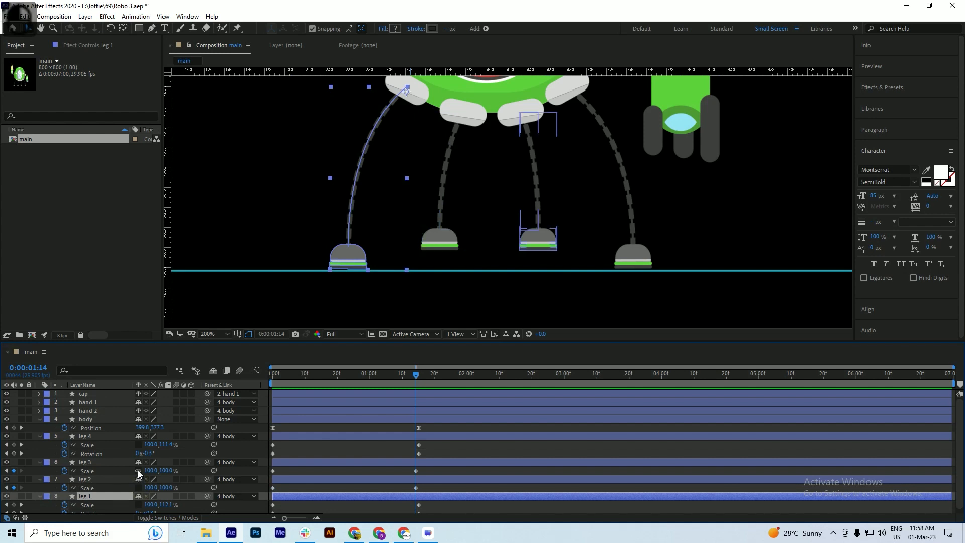
left_click_drag(169, 469, 177, 470)
key("ctrl+s")
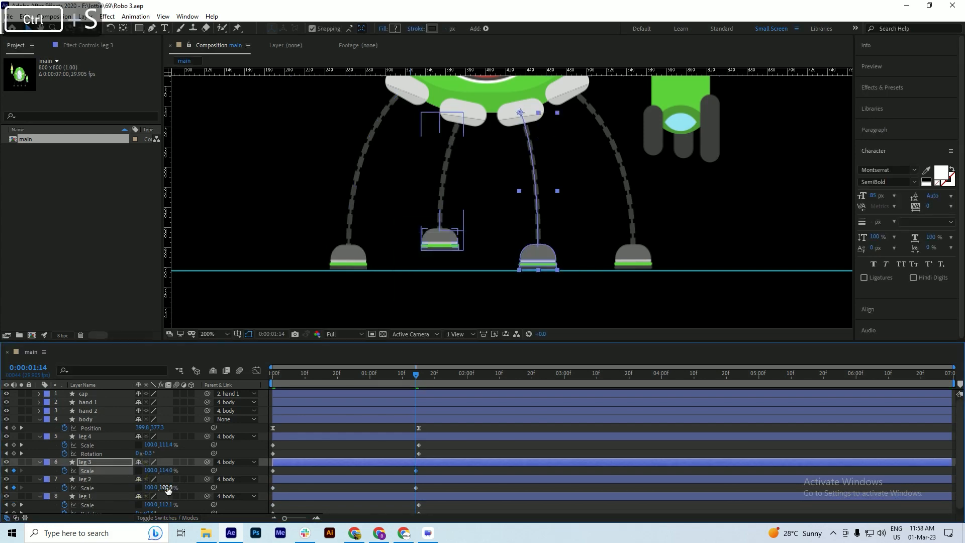
Set leg 2's vertical scale to 114% at 1:14, save the project, and play back the animation from the start
left_click_drag(167, 488, 170, 487)
left_click(170, 487)
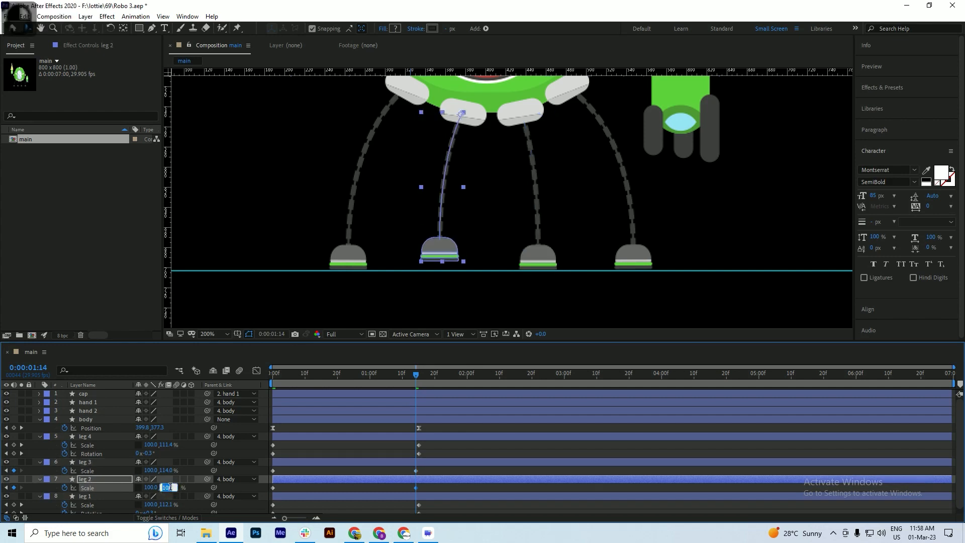
type("114")
key("Return")
key("ctrl+s")
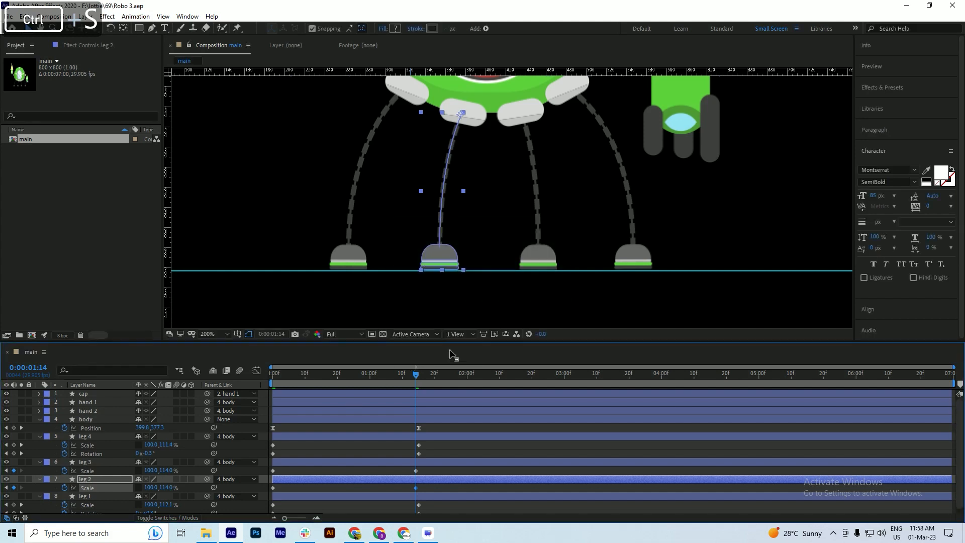
left_click_drag(415, 374, 223, 408)
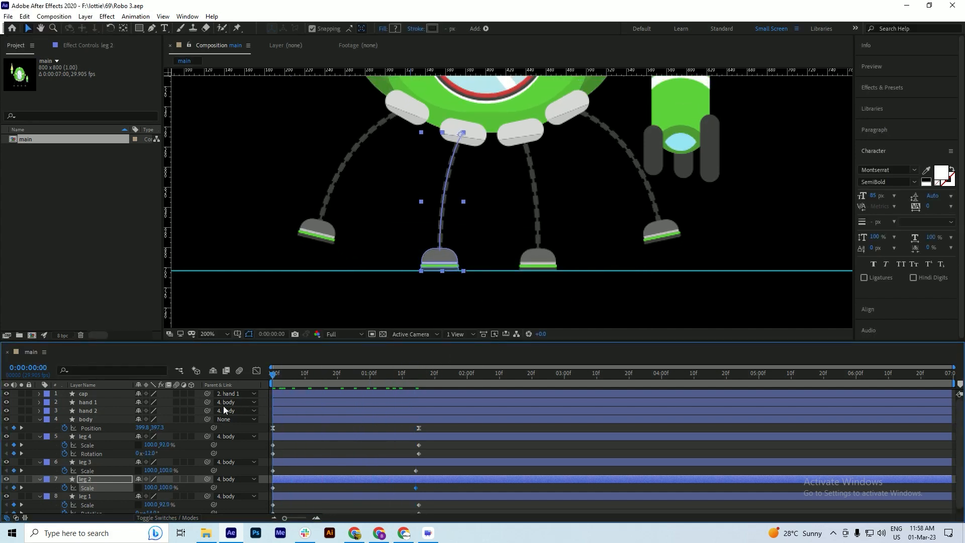
key("space")
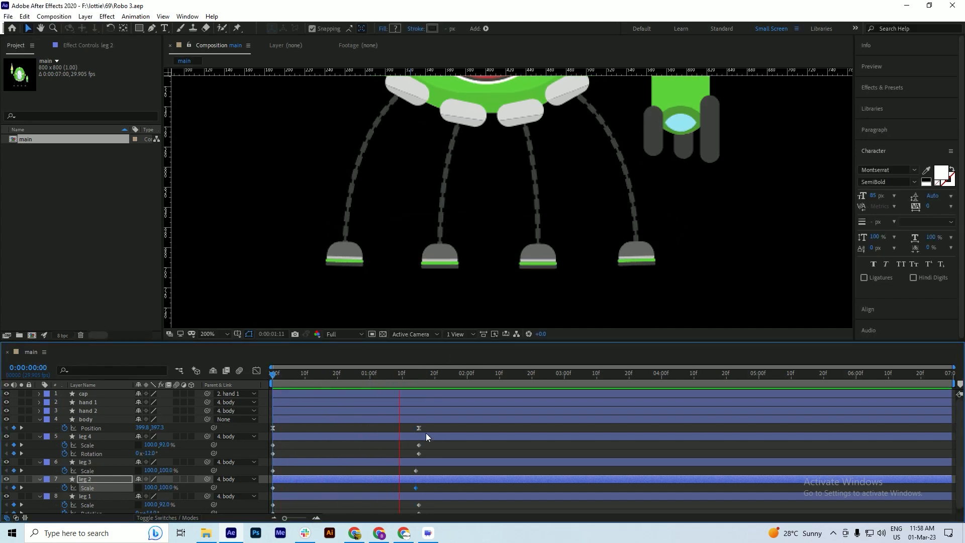
Set the vertical scale of leg 3 and leg 2 to 95% at 2:07 and save the project
left_click_drag(346, 373, 444, 401)
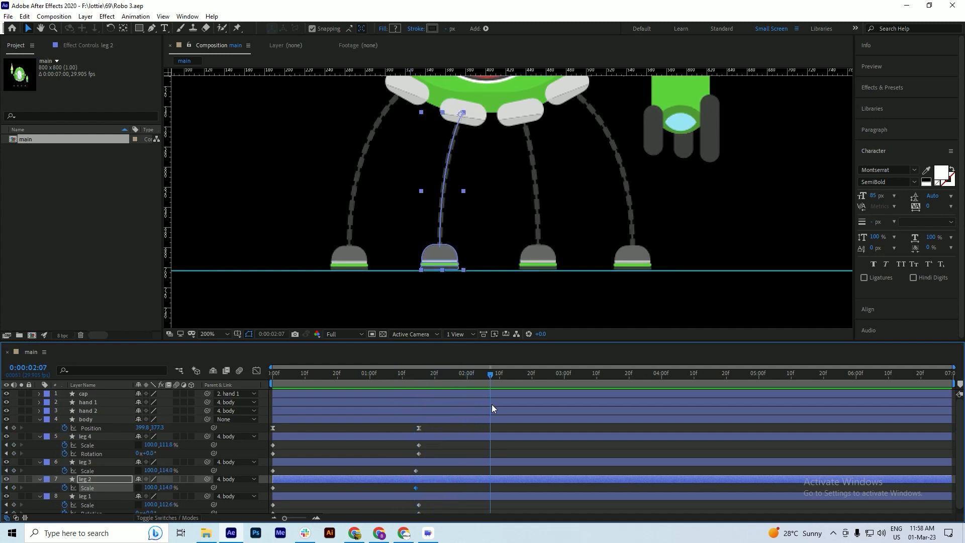
key("ctrl+s")
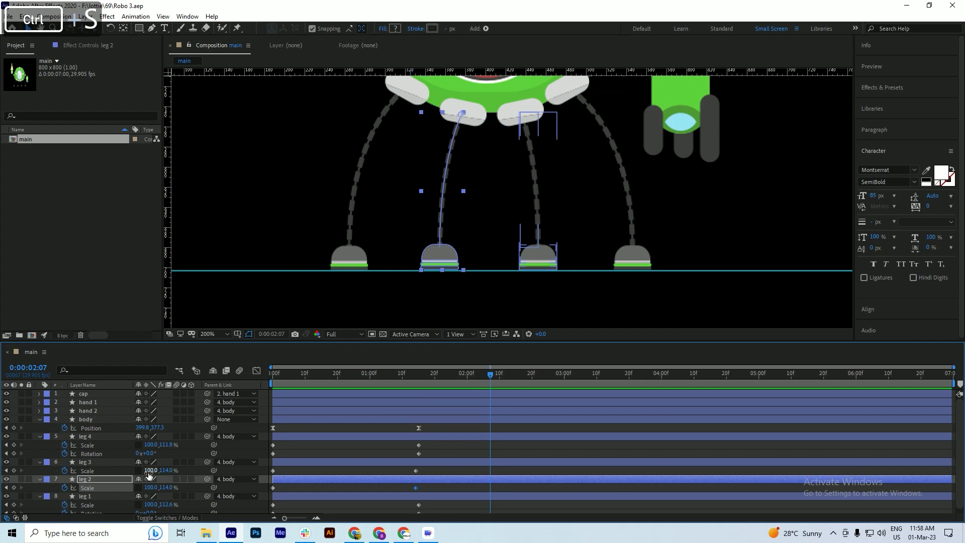
left_click_drag(171, 471, 158, 473)
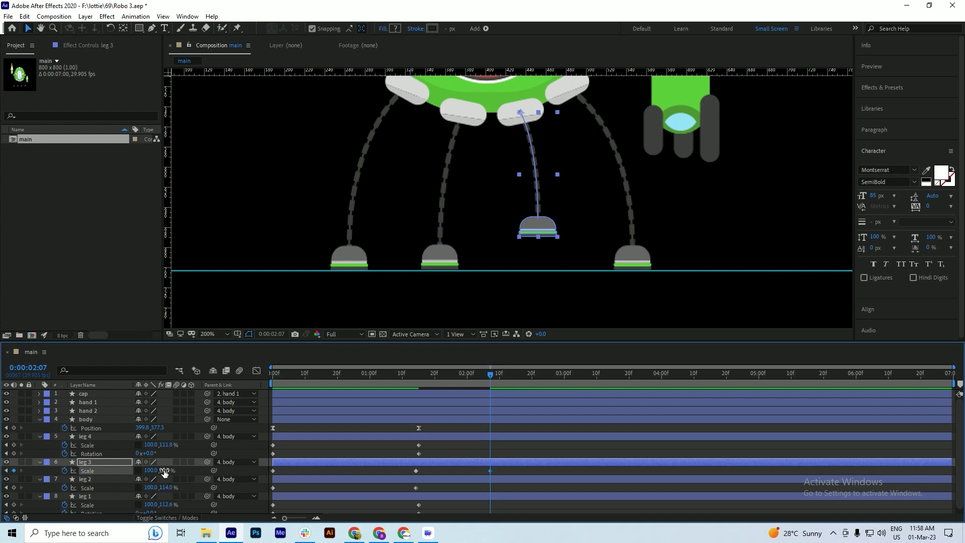
type("95")
key("Return")
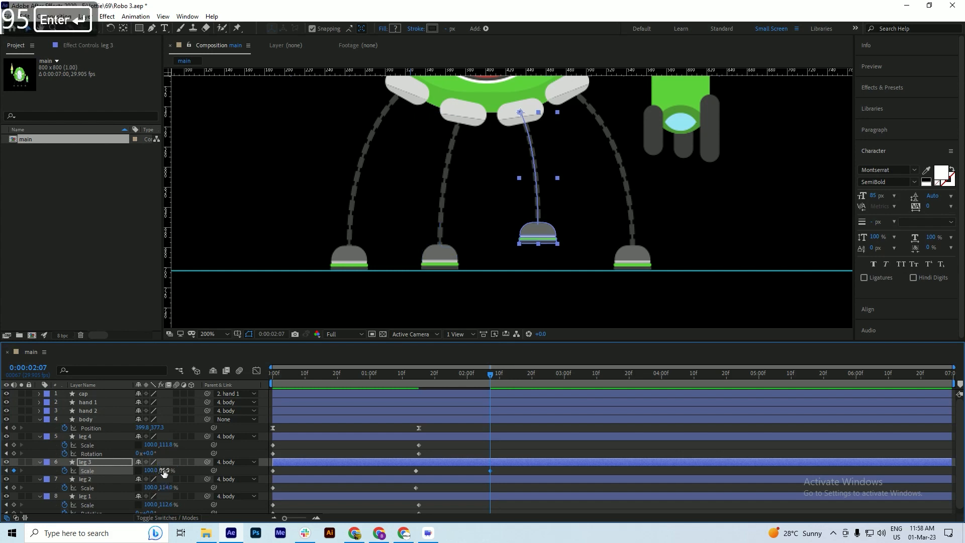
left_click(166, 487)
type("95")
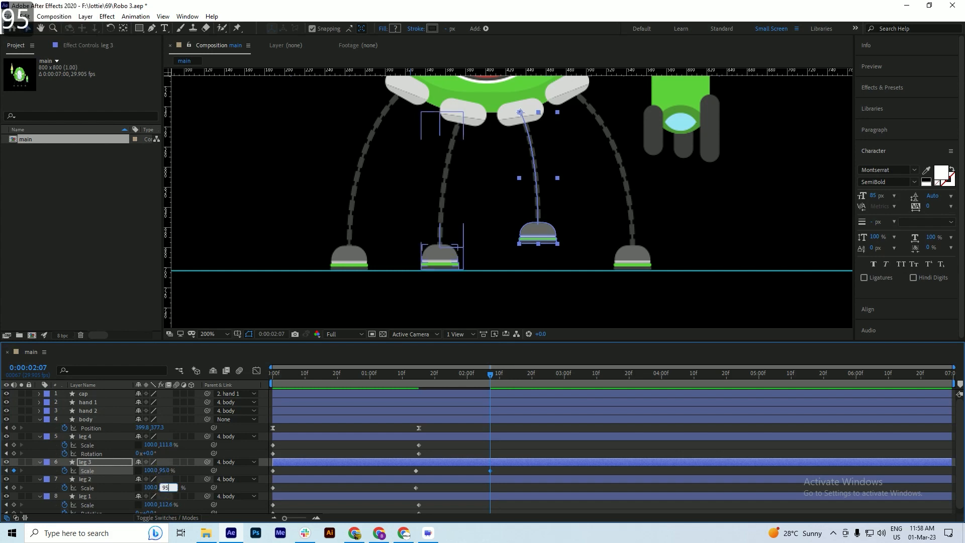
key("Return")
key("ctrl+s")
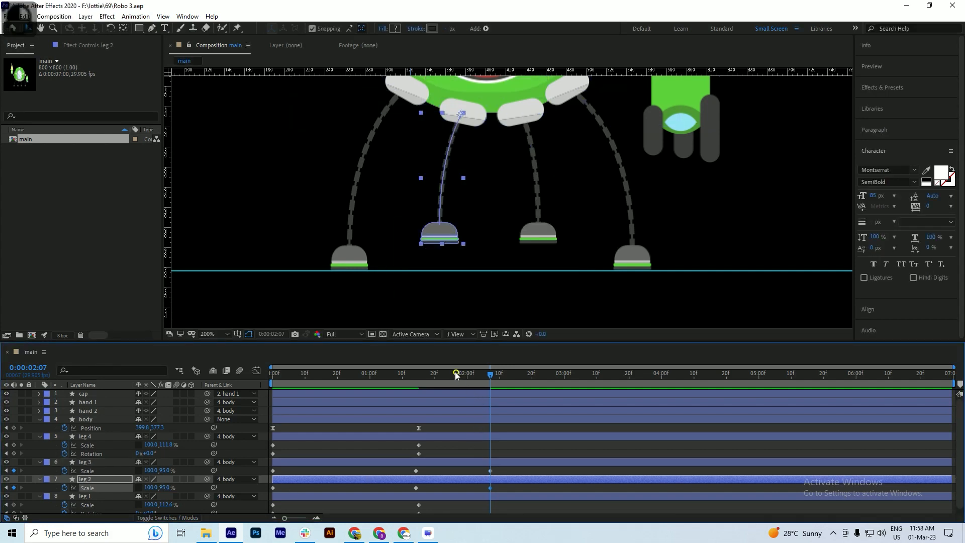
Play back the inner legs' lift from 1:10
left_click_drag(454, 372, 402, 387)
key("space")
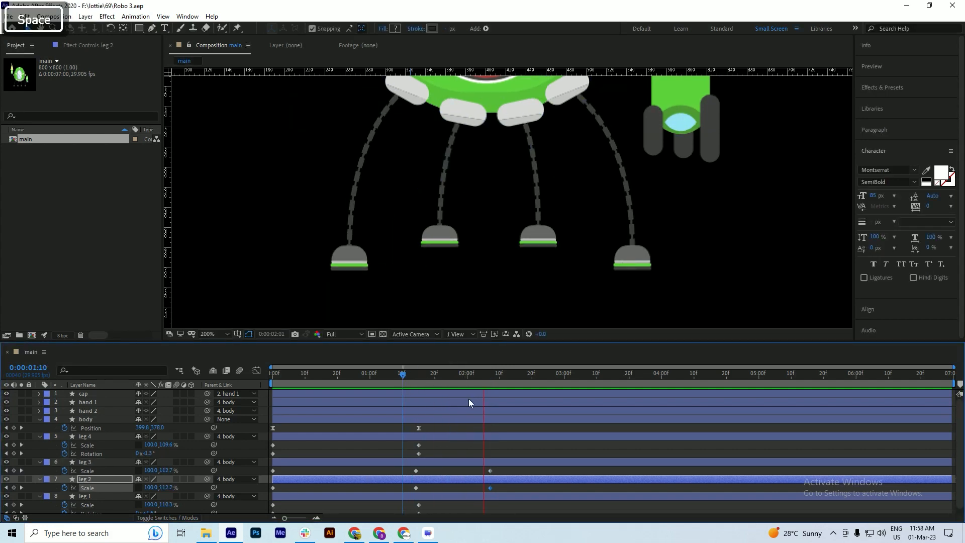
key("space")
Add Rotation keyframes to leg 3 and leg 2 at 2:07 and 1:14
left_click_drag(425, 376, 489, 387)
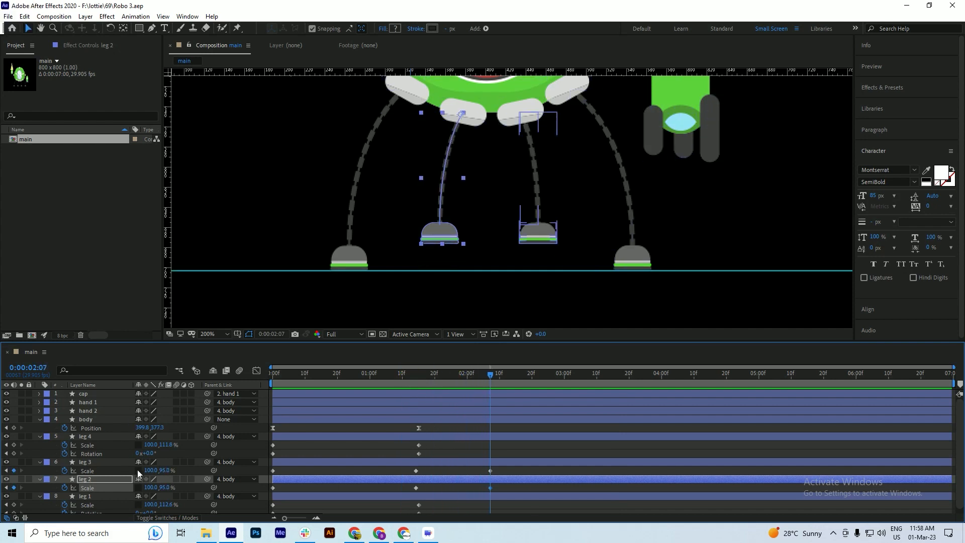
left_click(84, 461)
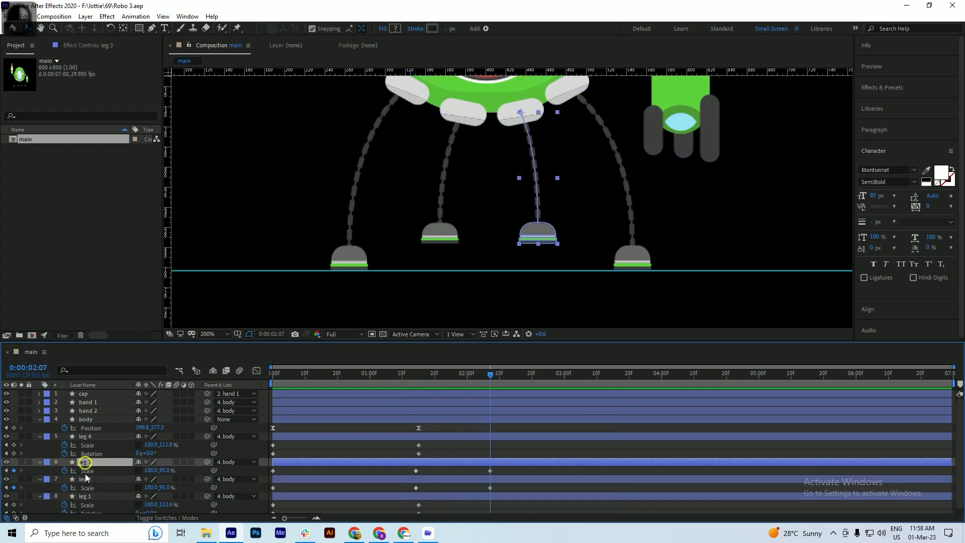
left_click(85, 479, "shift")
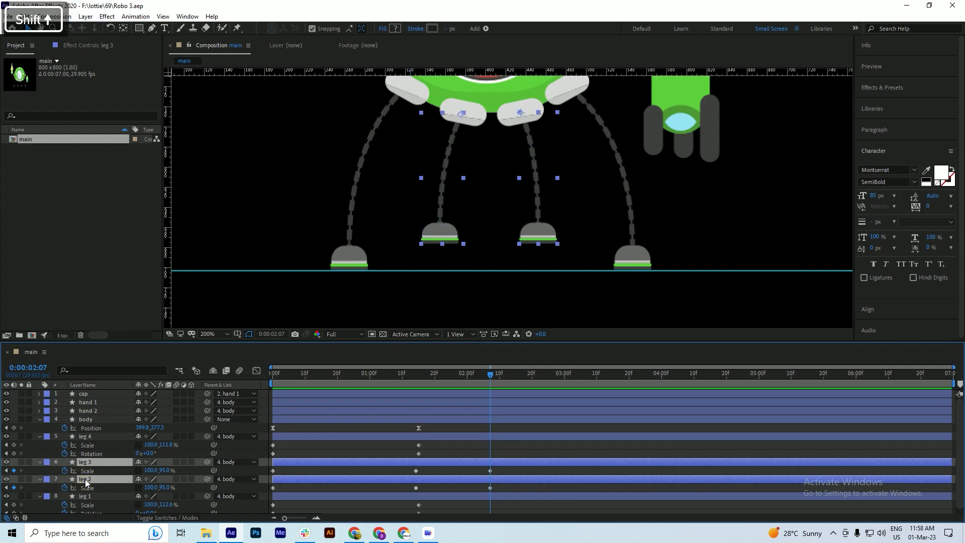
key("r")
left_click(65, 472)
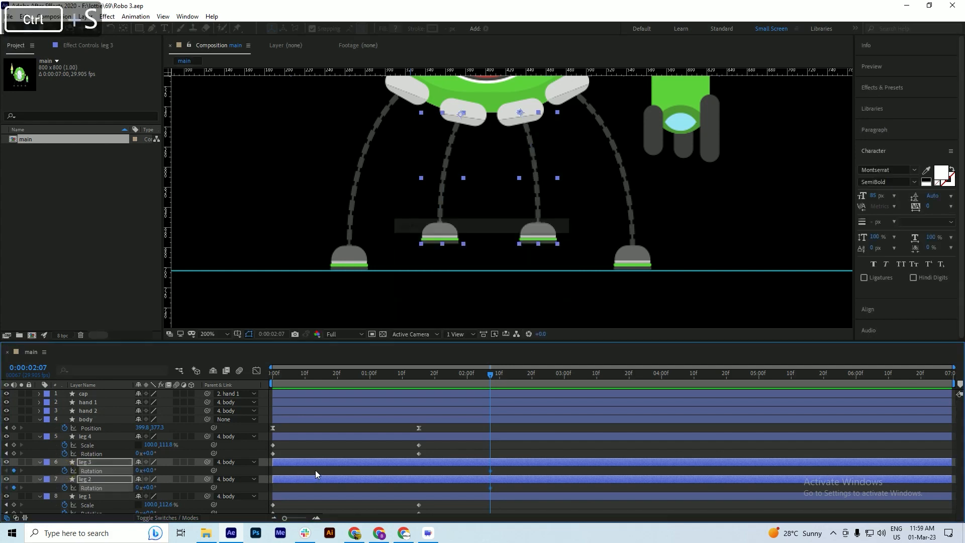
key("u")
left_click_drag(490, 374, 415, 394)
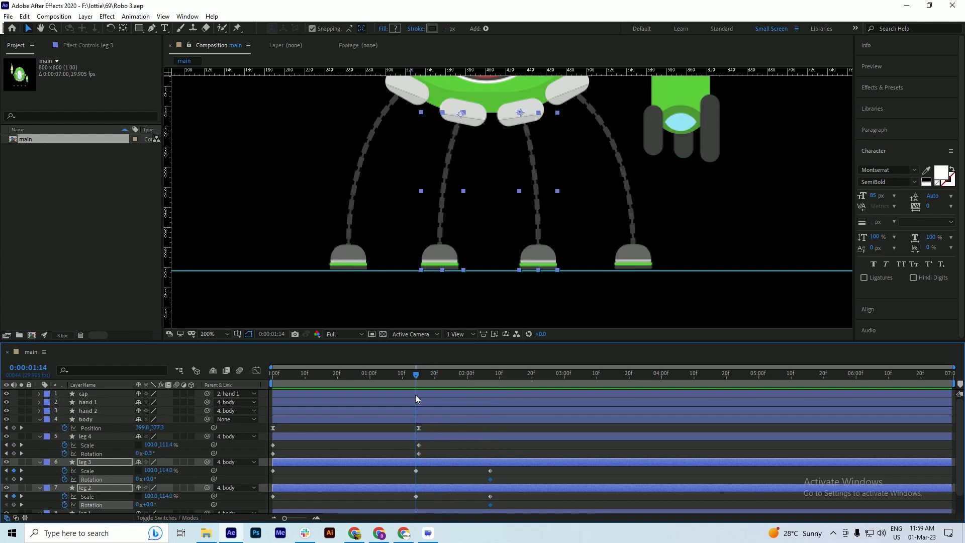
left_click(14, 479)
Set leg 3's Rotation to -10° at 2:07
left_click(21, 479)
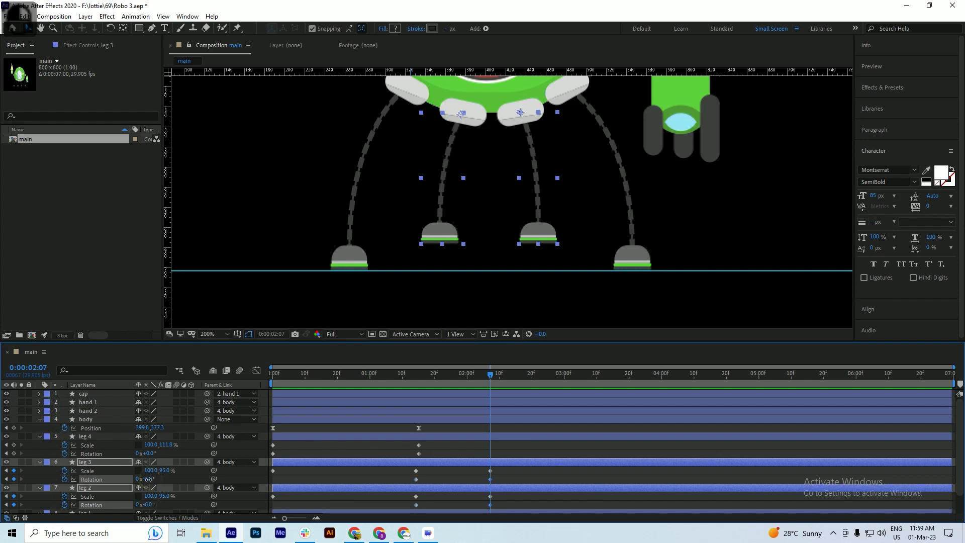
left_click_drag(147, 479, 151, 478)
key("ctrl+z")
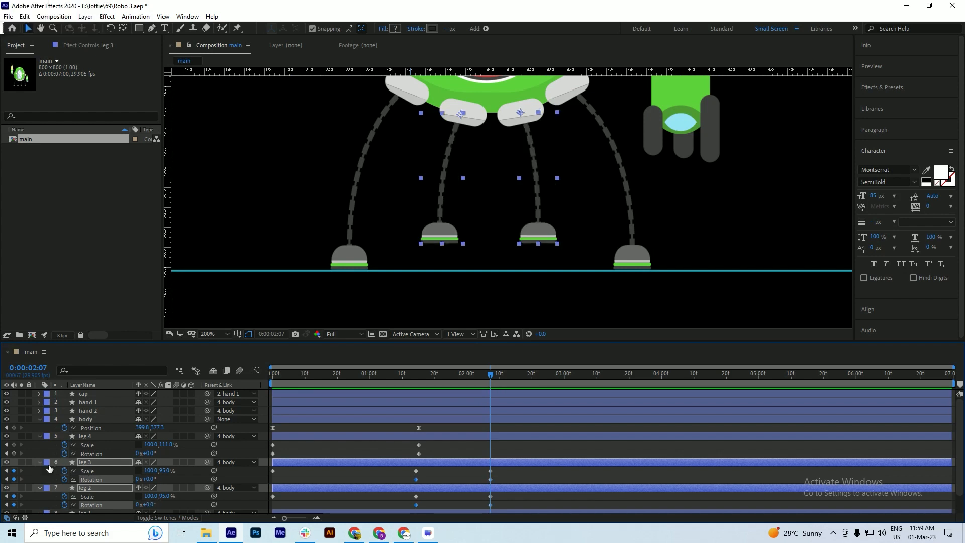
left_click(41, 475)
left_click(148, 478)
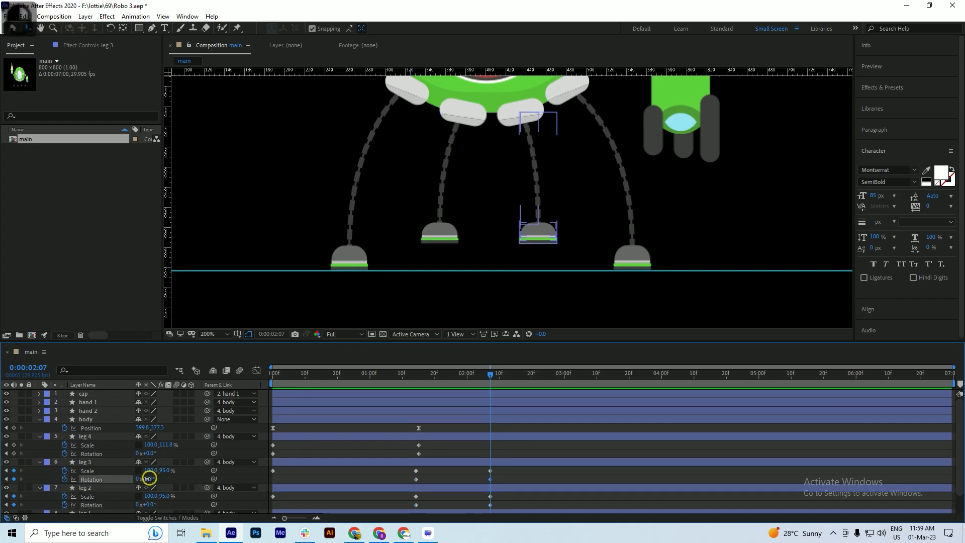
left_click_drag(148, 478, 146, 479)
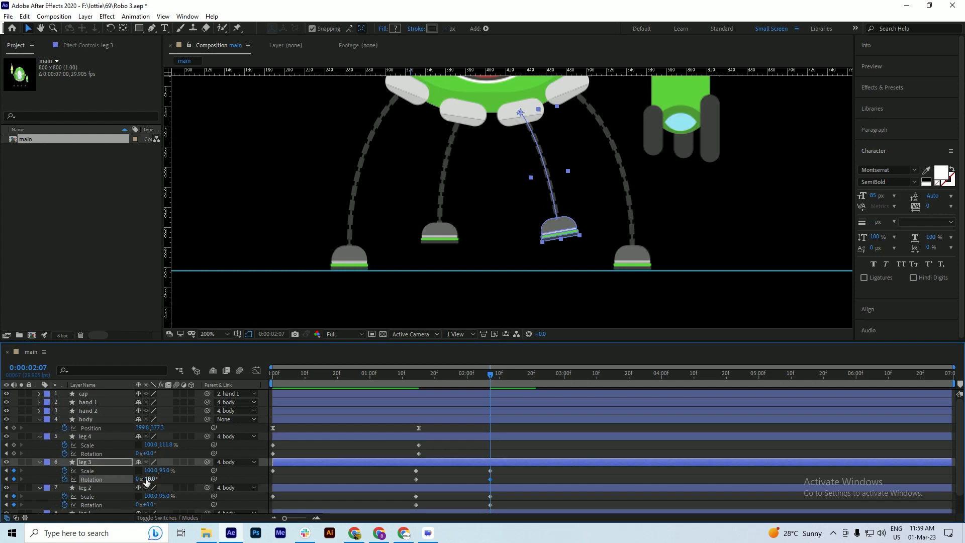
Set leg 2's Rotation to 10° at 2:07 and save the project
left_click(151, 504)
type("10")
key("Return")
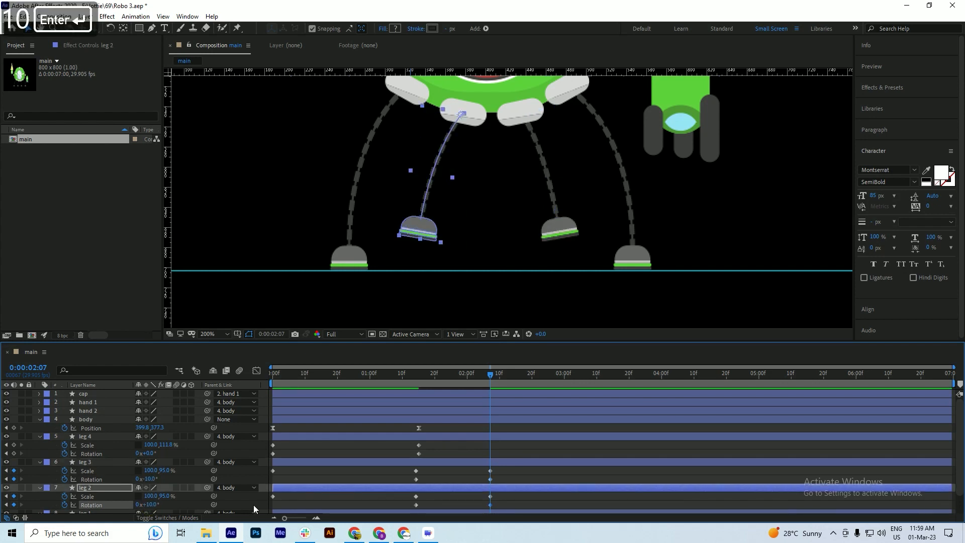
key("ctrl+s")
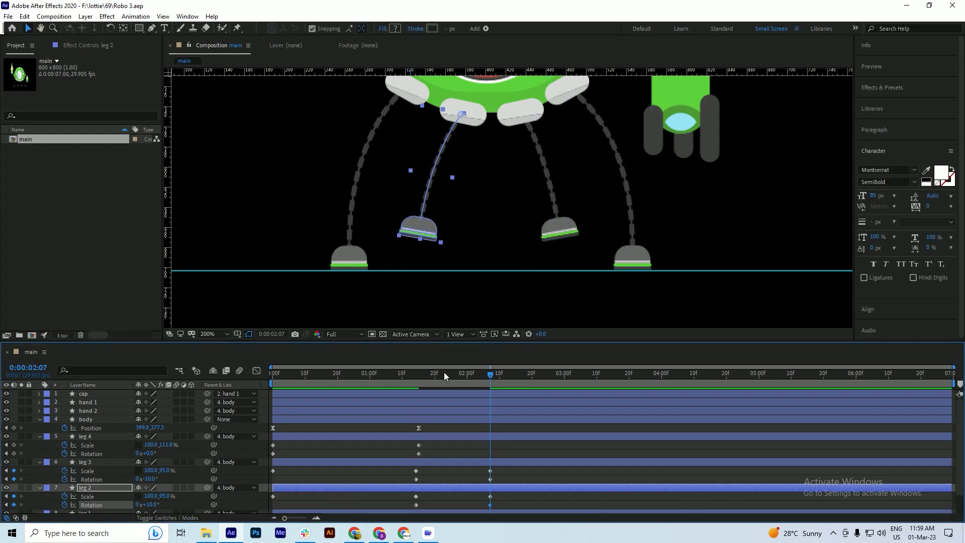
Play back the leg animation from the start and examine the pose at 1:20
left_click_drag(444, 372, 402, 433)
key("space")
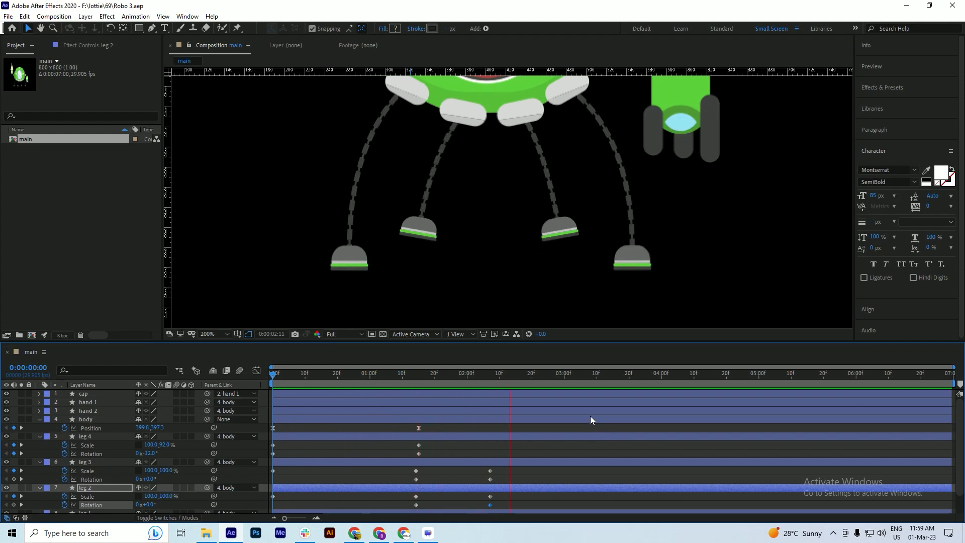
left_click_drag(461, 371, 437, 394)
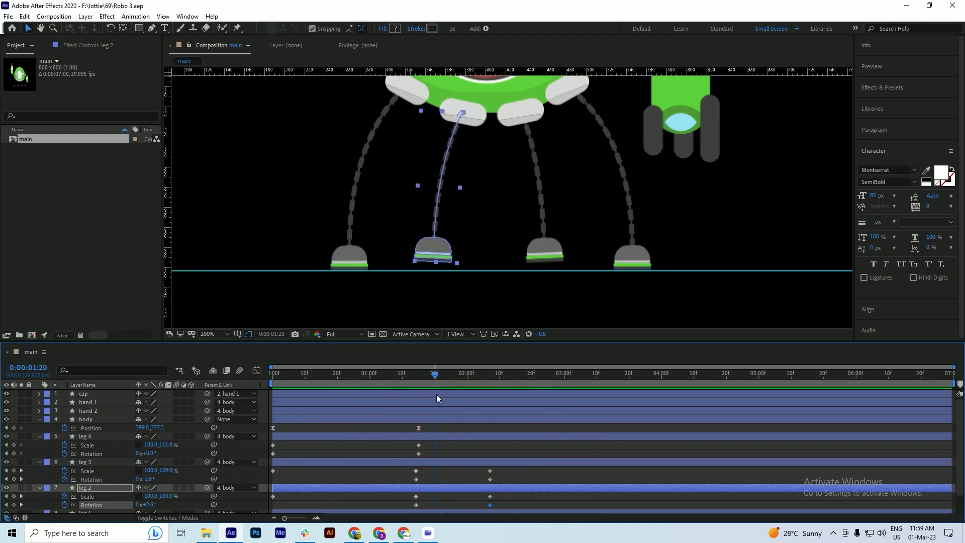
Apply Easy Ease to all Scale and Rotation keyframes on the four legs and save the project
key("grave")
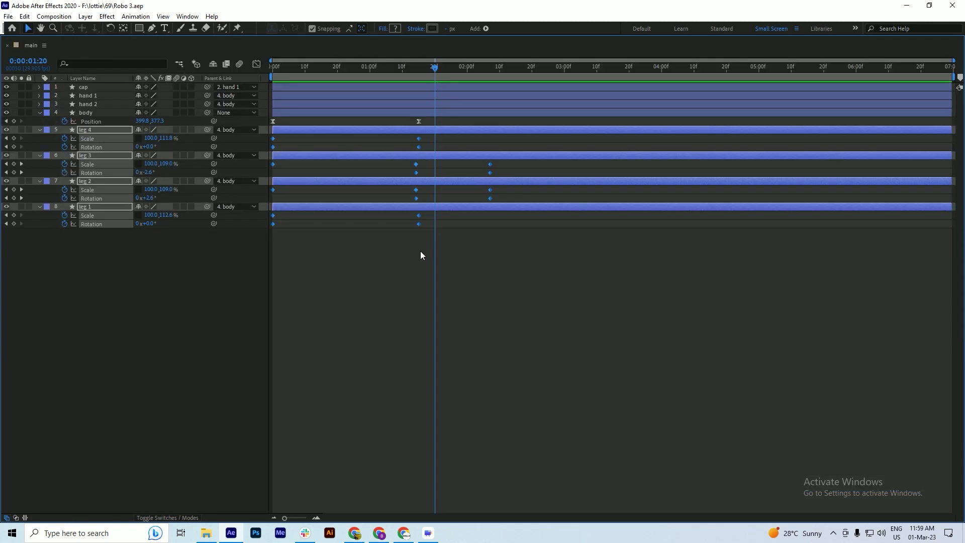
key("F9")
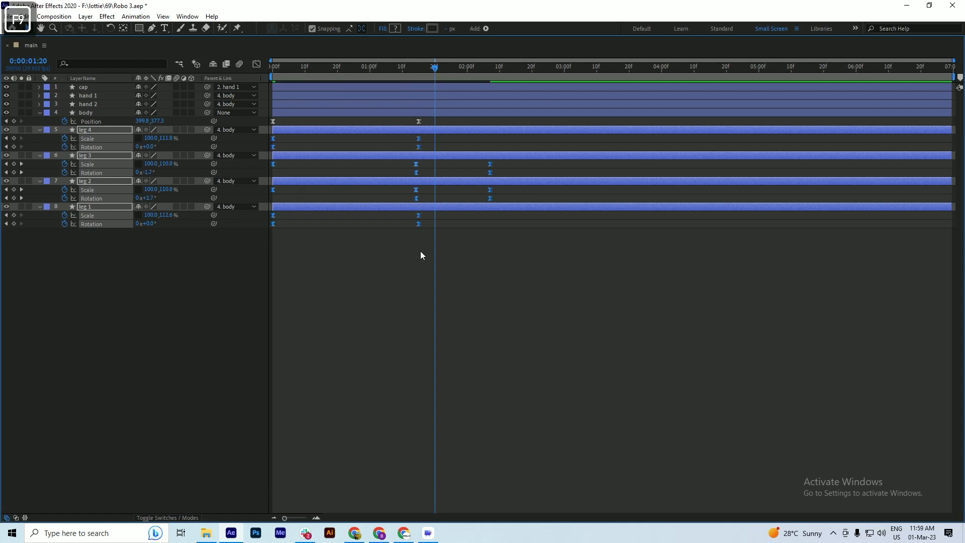
key("grave")
key("ctrl+s")
Play back the eased leg animation from the start to check the movement of the feet
left_click_drag(428, 373, 284, 392)
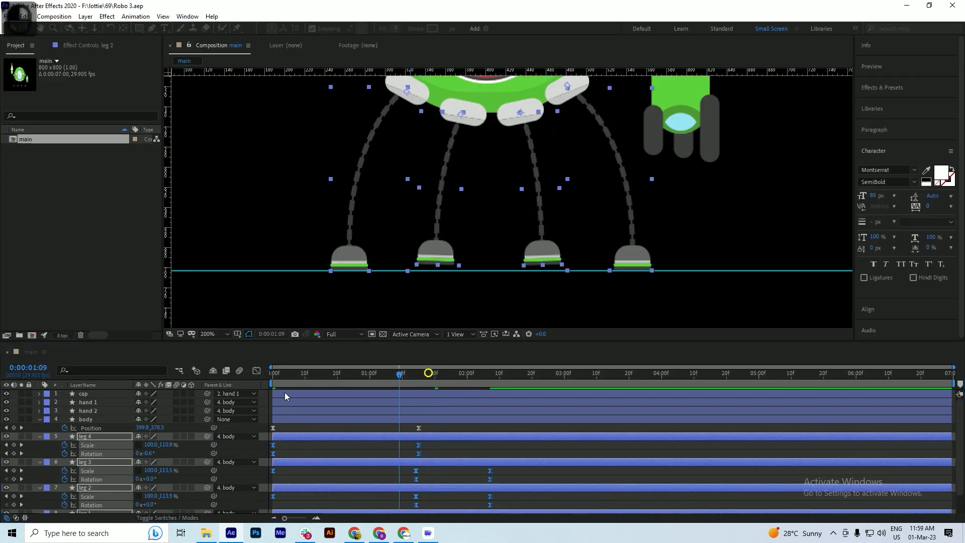
key("space")
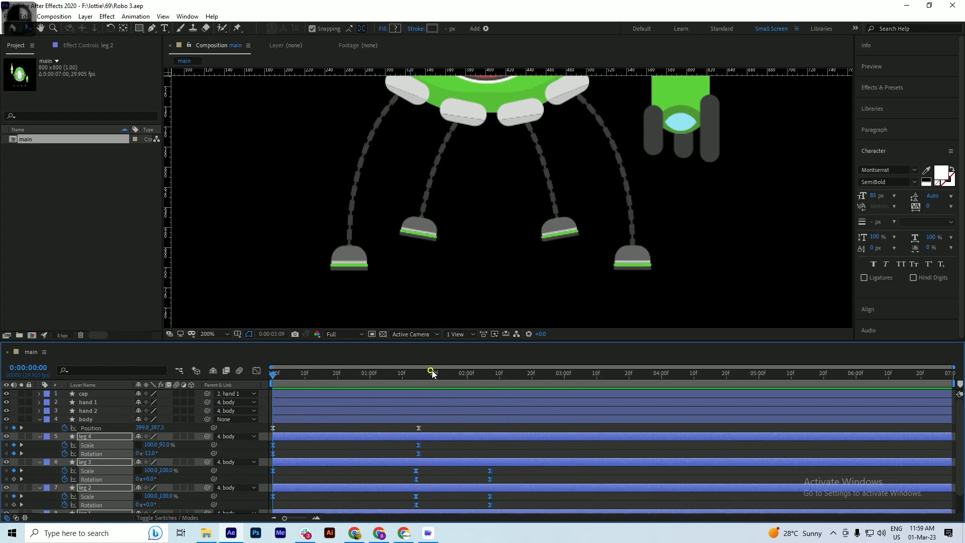
left_click_drag(432, 372, 474, 374)
key("Home")
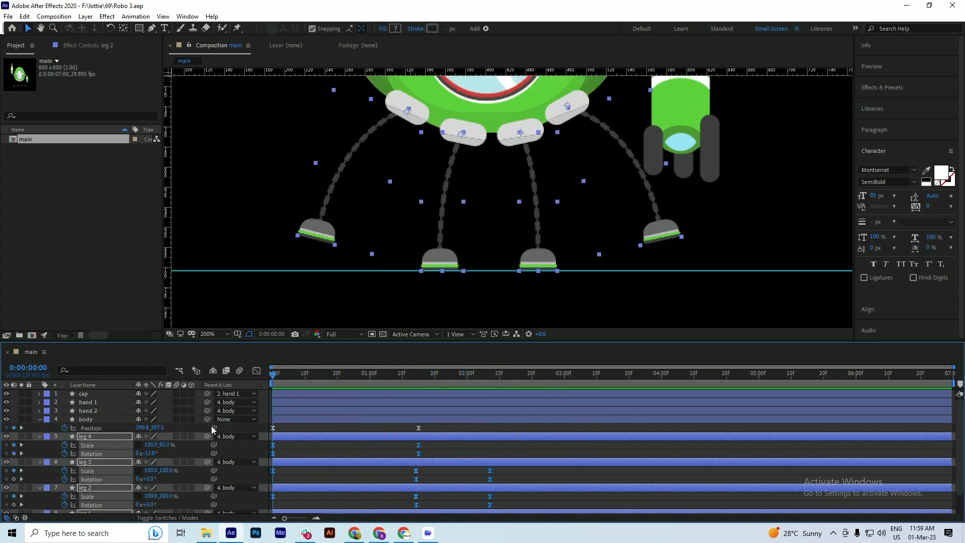
key("space")
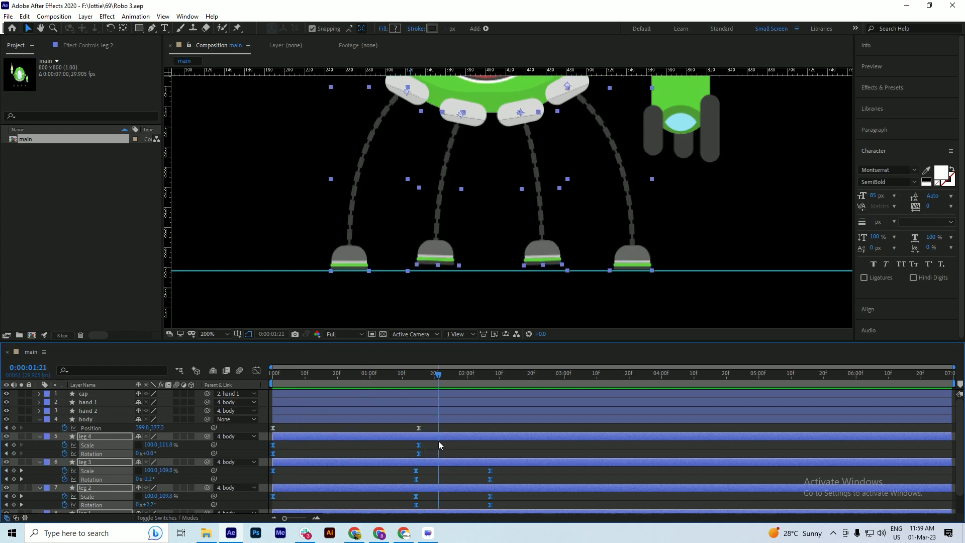
left_click_drag(341, 376, 272, 386)
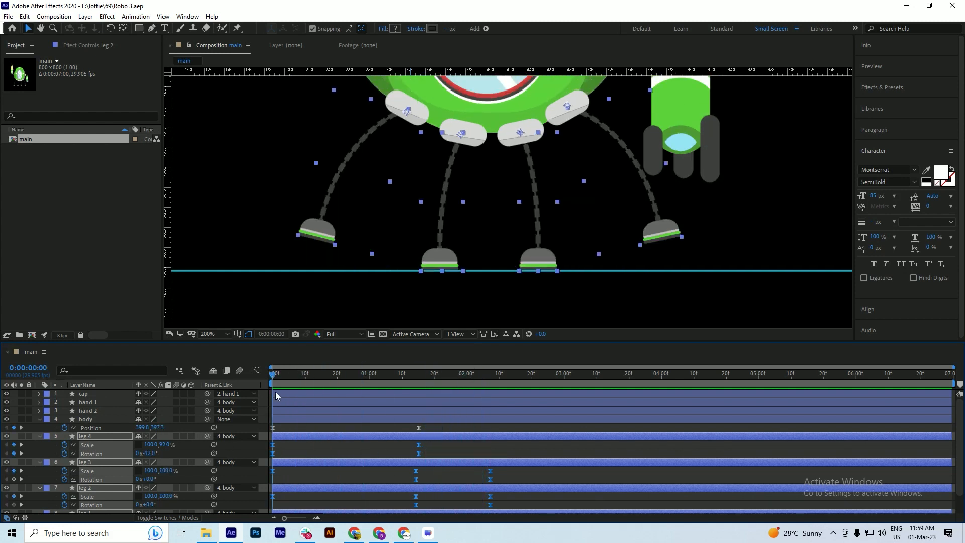
Save the project and replay the animation with more of the robot in view at 100% magnification
scroll(484, 259, "down", 1)
key("ctrl+s")
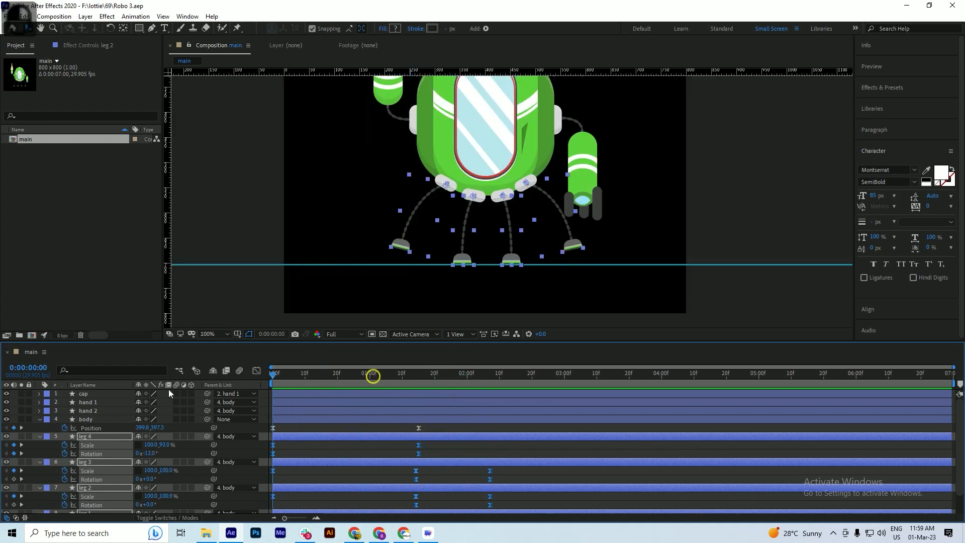
key("space")
scroll(464, 302, "down", 1)
scroll(464, 303, "up", 1)
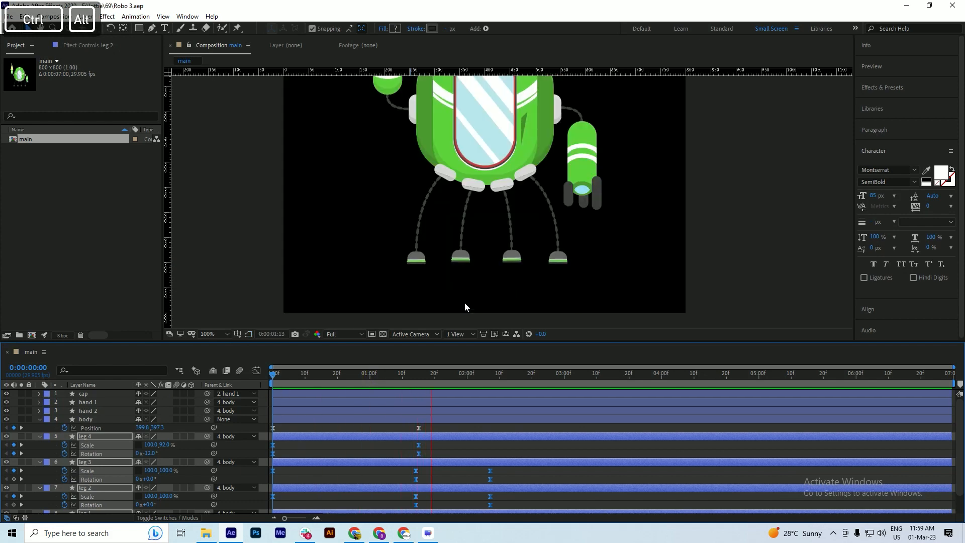
key("space")
key("space")
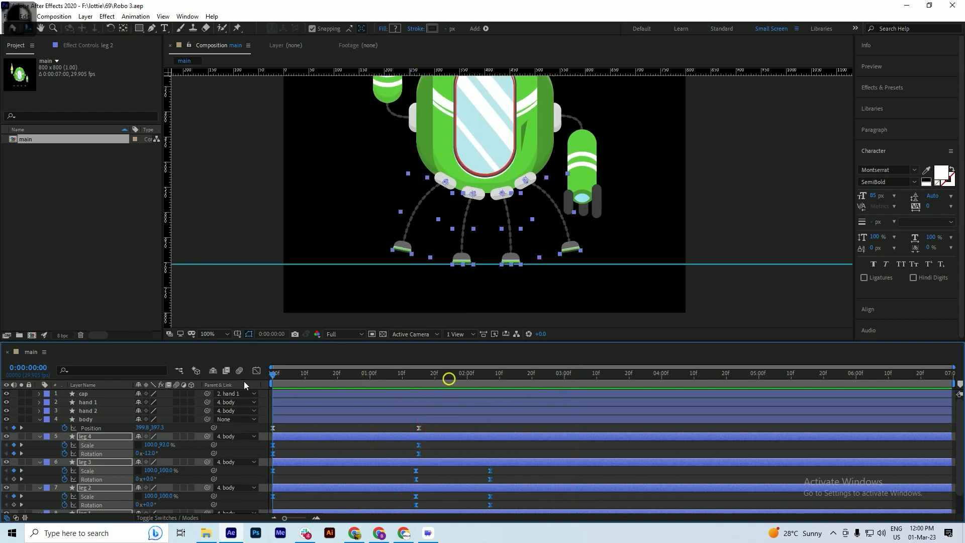
Move the last Scale and Rotation keyframes of leg 3 and leg 2 earlier, to about 1:29
key("grave")
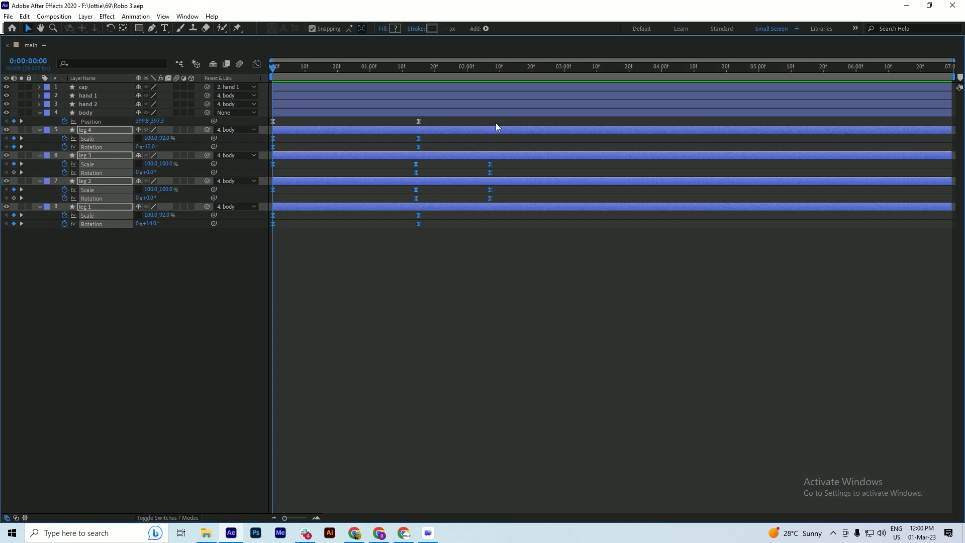
key("ctrl+z")
key("ctrl+z")
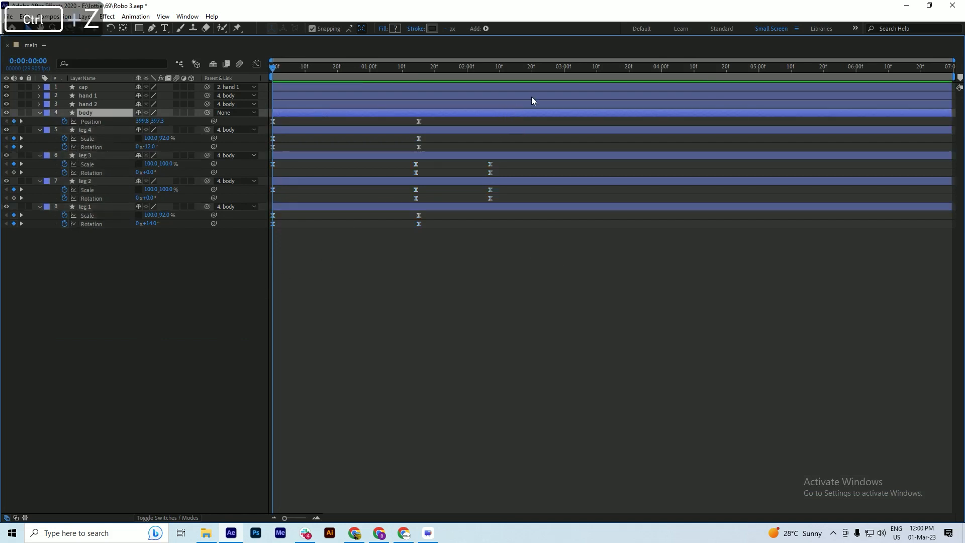
left_click_drag(525, 119, 465, 200)
Shift all body and leg keyframes after 0:00 earlier together, placing the body's second Position keyframe at about 1:01
left_click_drag(484, 120, 413, 267)
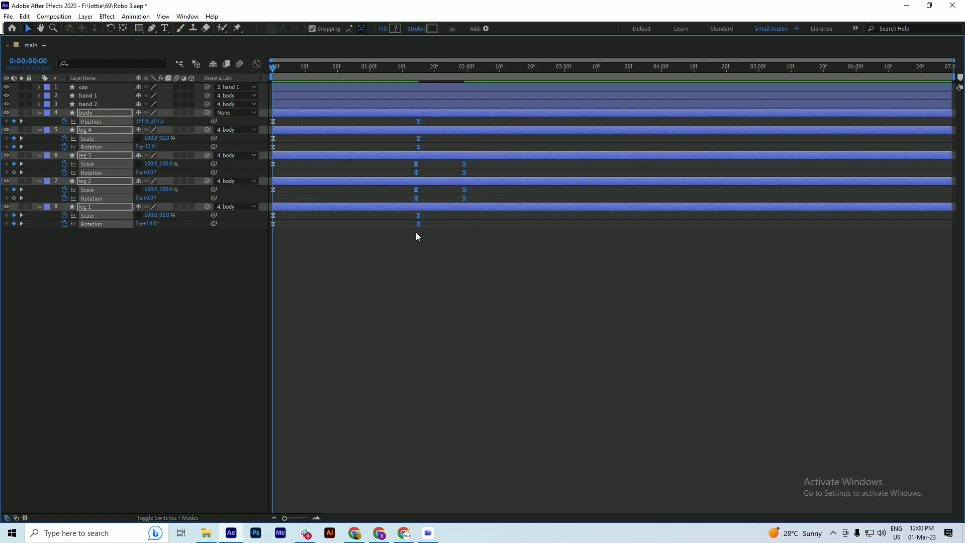
left_click_drag(418, 222, 373, 225)
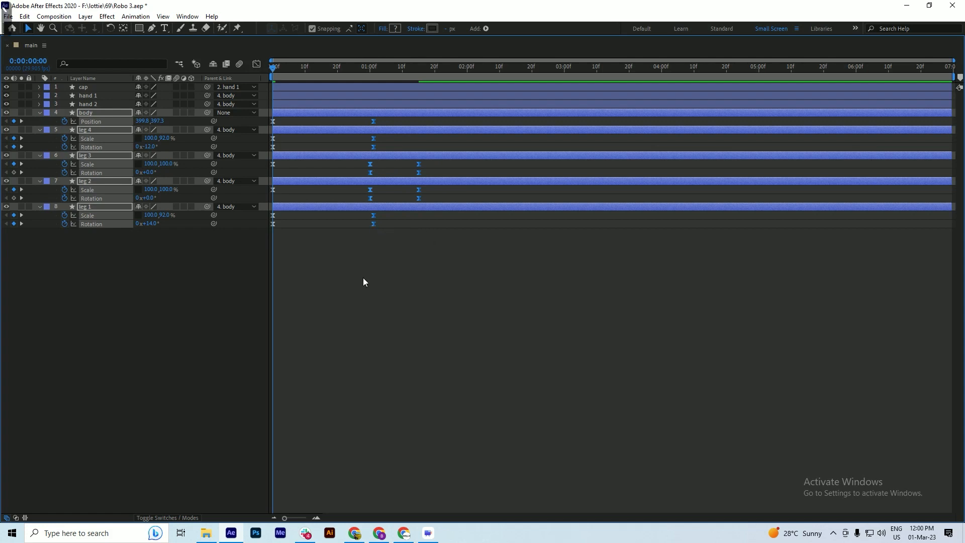
key("grave")
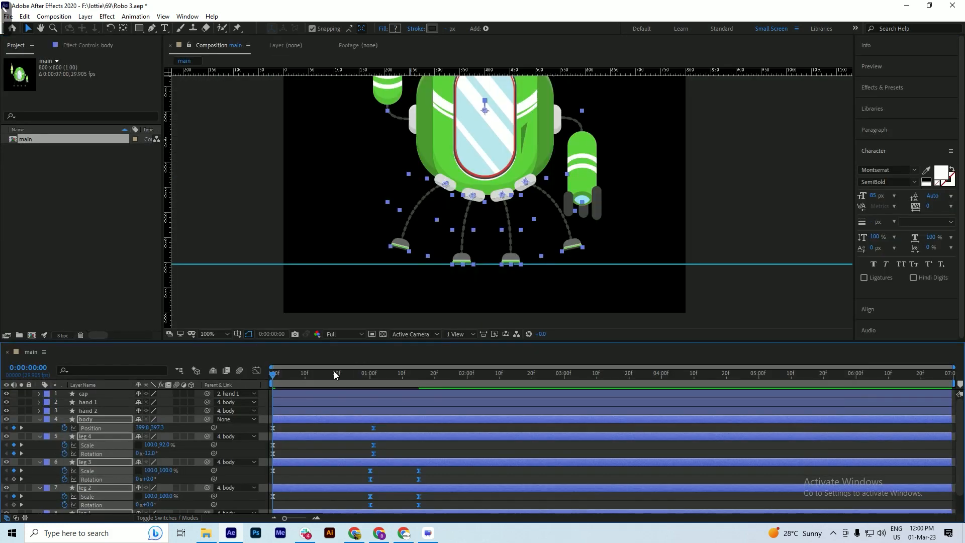
Play back the retimed body and leg animation from the start to check its pacing
key("space")
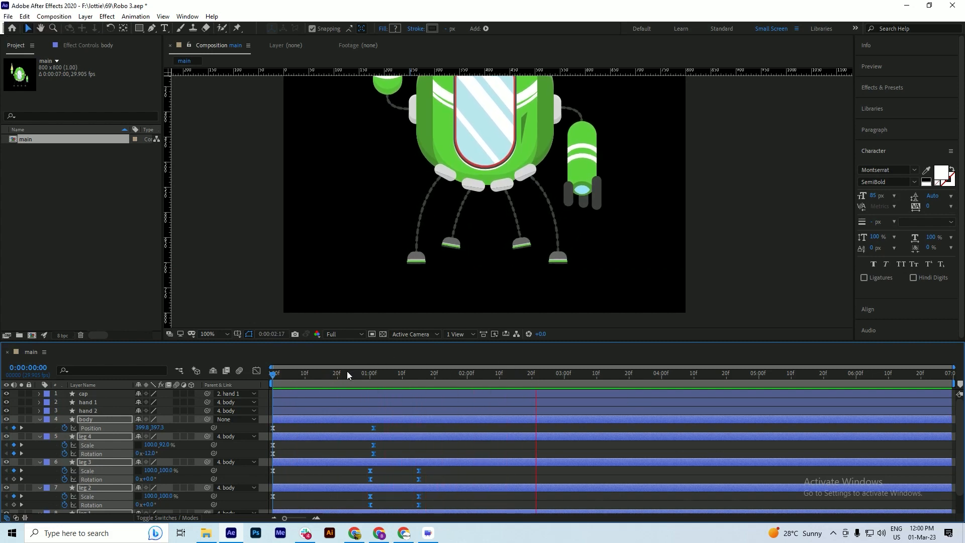
key("space")
key("space")
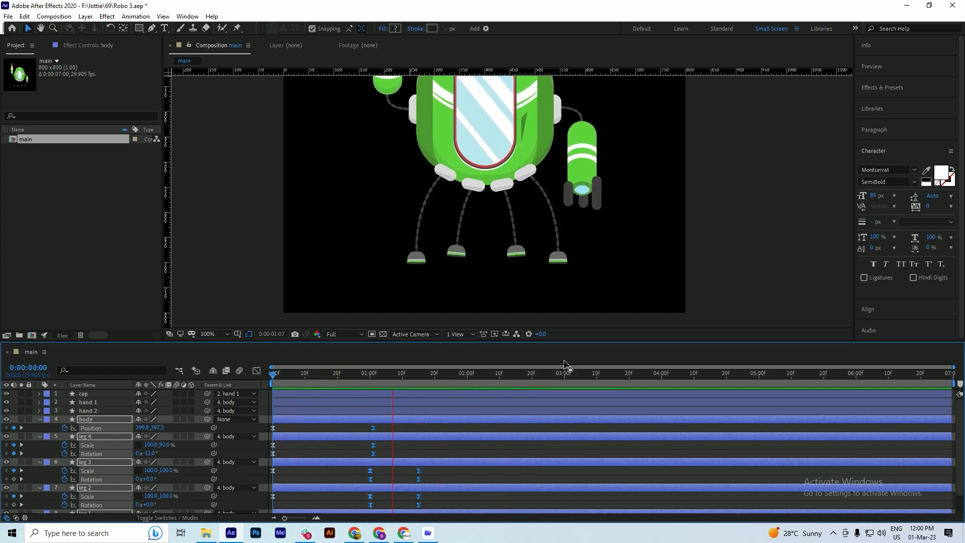
Copy the body's two Position keyframes and paste them at 2:00
left_click_drag(366, 373, 477, 378)
left_click_drag(416, 390, 471, 391)
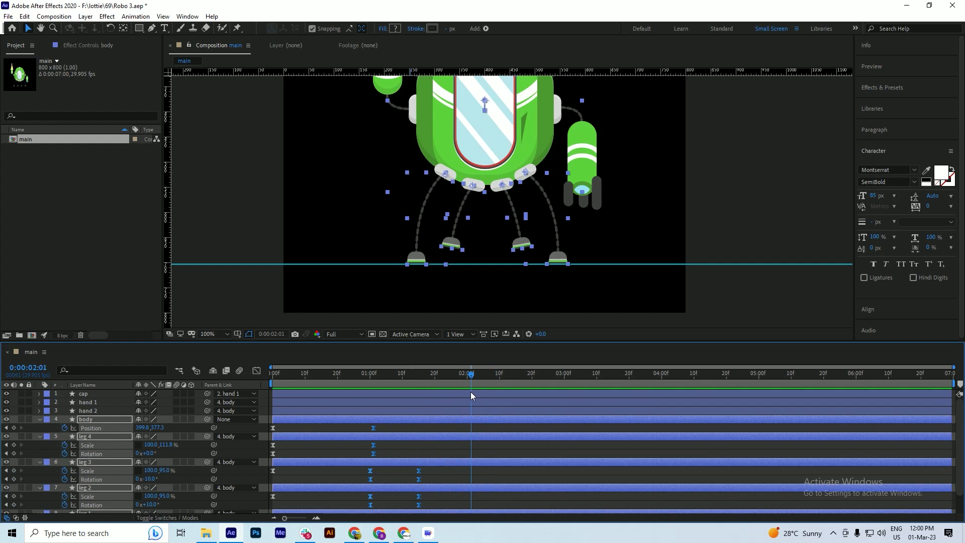
left_click(387, 426)
left_click_drag(457, 377, 466, 394)
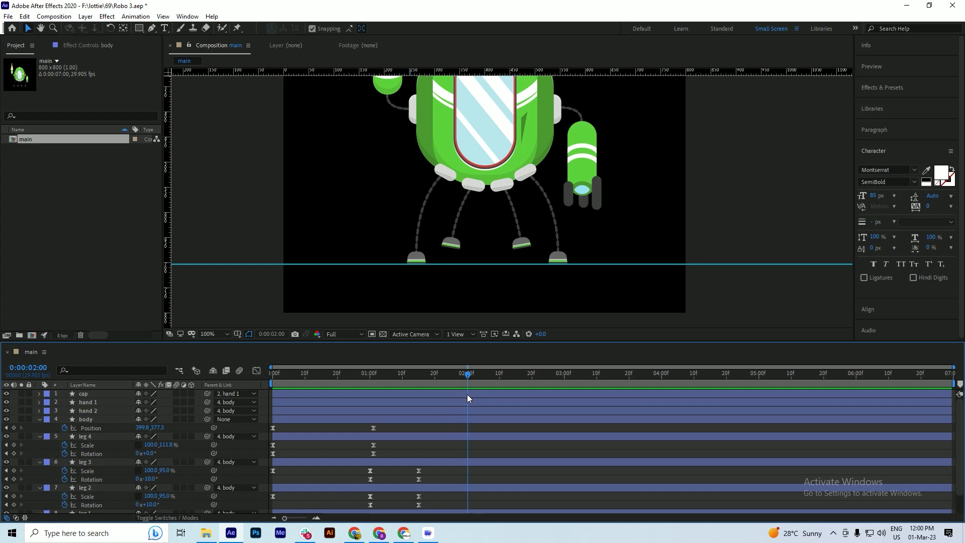
left_click(383, 427)
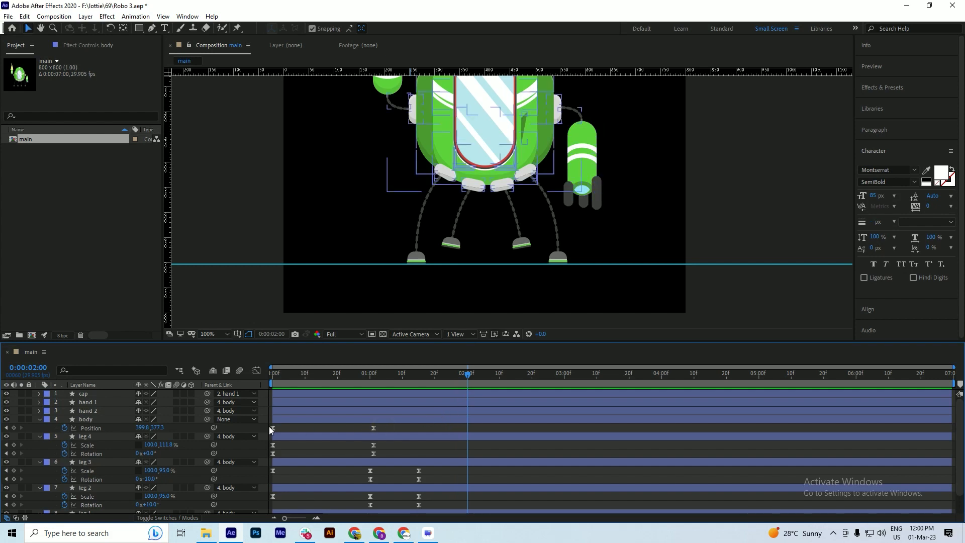
left_click(262, 426)
key("ctrl+v")
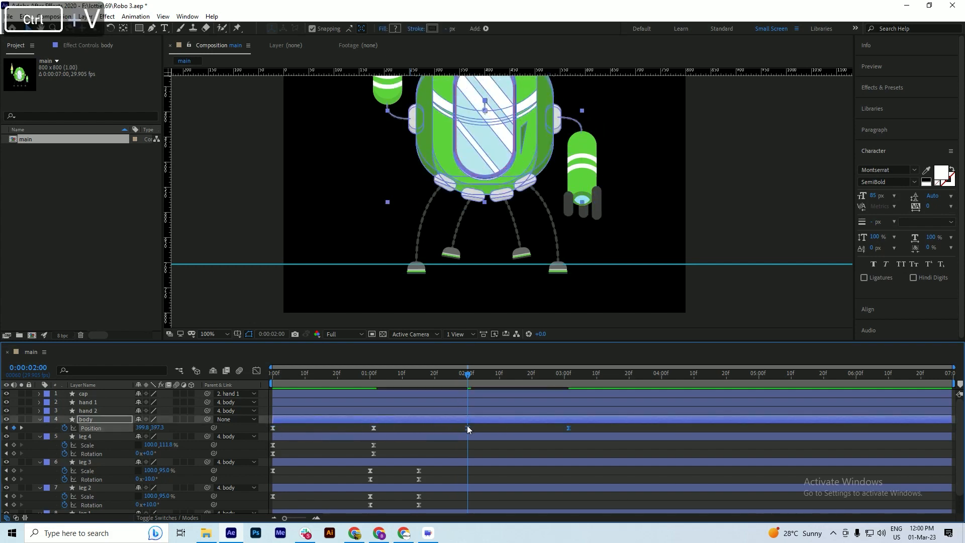
Time-reverse the pasted body Position keyframes and save the project
right_click(468, 429)
mouse_move(500, 422)
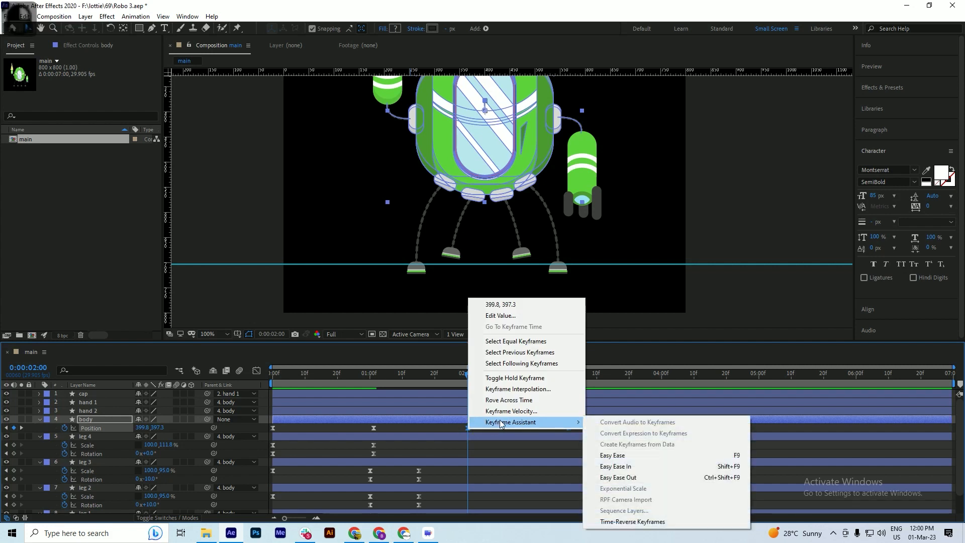
left_click(632, 521)
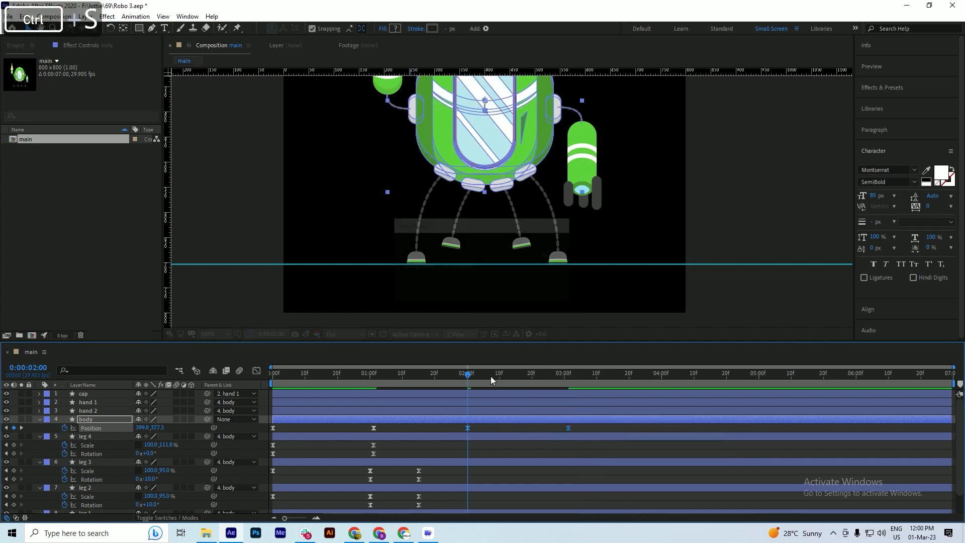
key("ctrl+s")
left_click_drag(466, 380, 467, 402)
key("ctrl+s")
Duplicate leg 4's Scale and Rotation keyframes at 2:00 and time-reverse the copies
left_click_drag(385, 444, 271, 460)
key("ctrl+c")
key("ctrl+v")
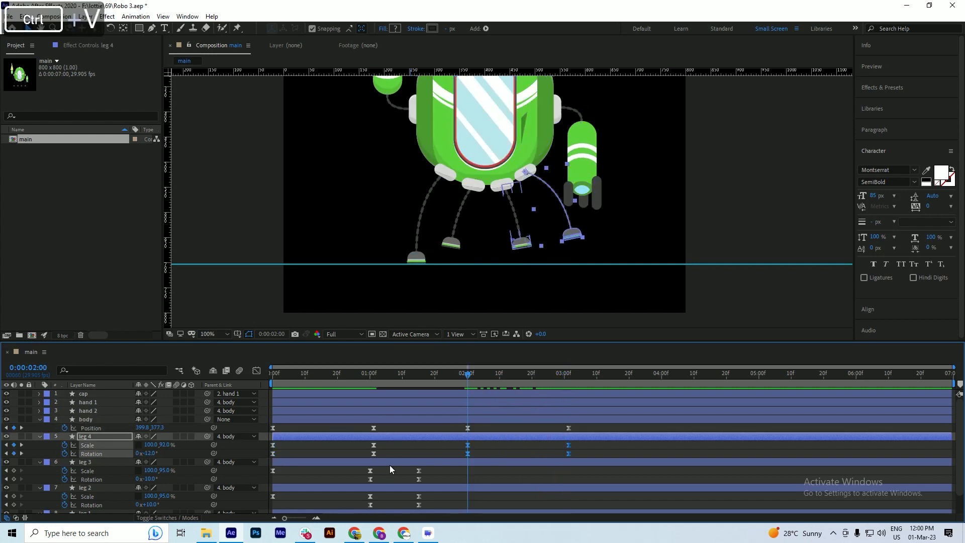
right_click(467, 445)
mouse_move(529, 438)
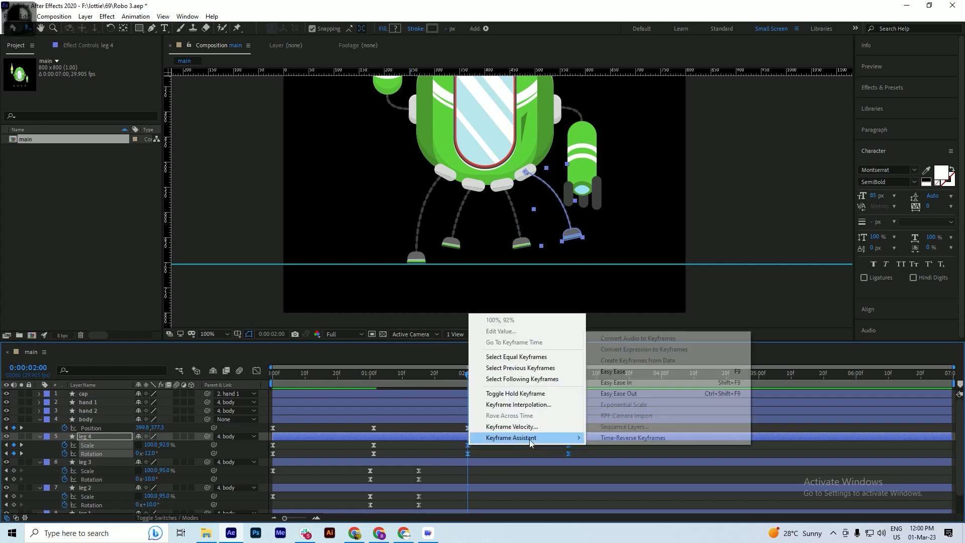
left_click(628, 437)
Duplicate leg 1's Scale and Rotation keyframes at 2:00, time-reverse the copies and save the project
scroll(433, 470, "down", 1)
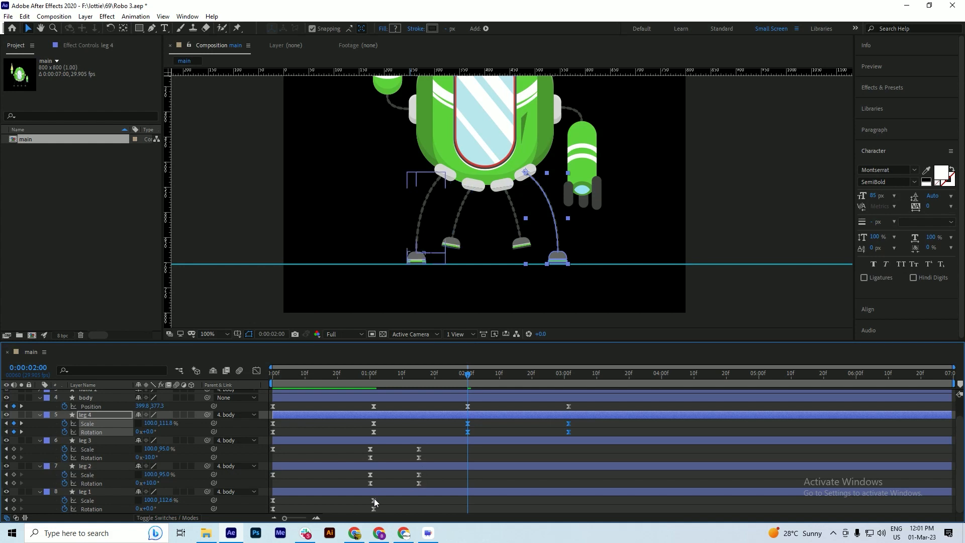
left_click_drag(382, 500, 271, 512)
key("ctrl+v")
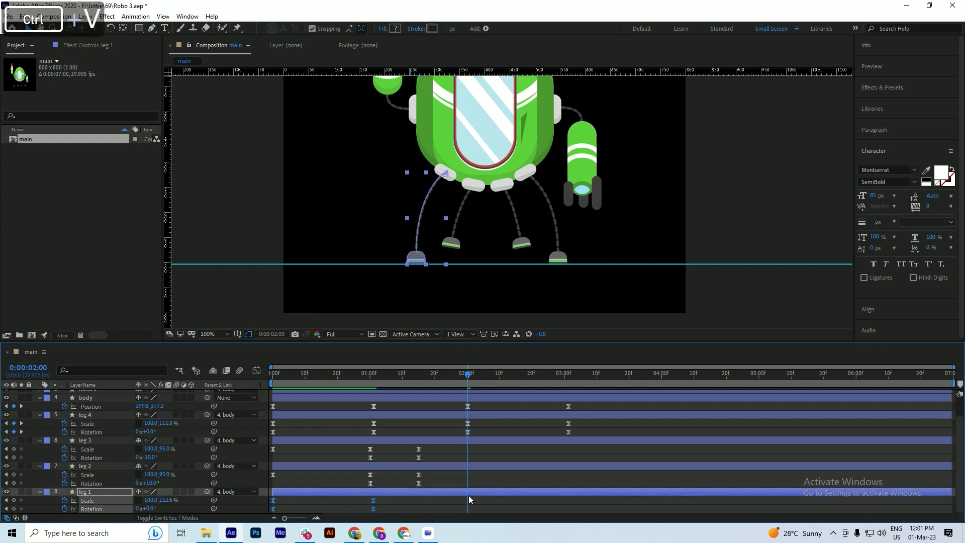
right_click(467, 500)
mouse_move(503, 491)
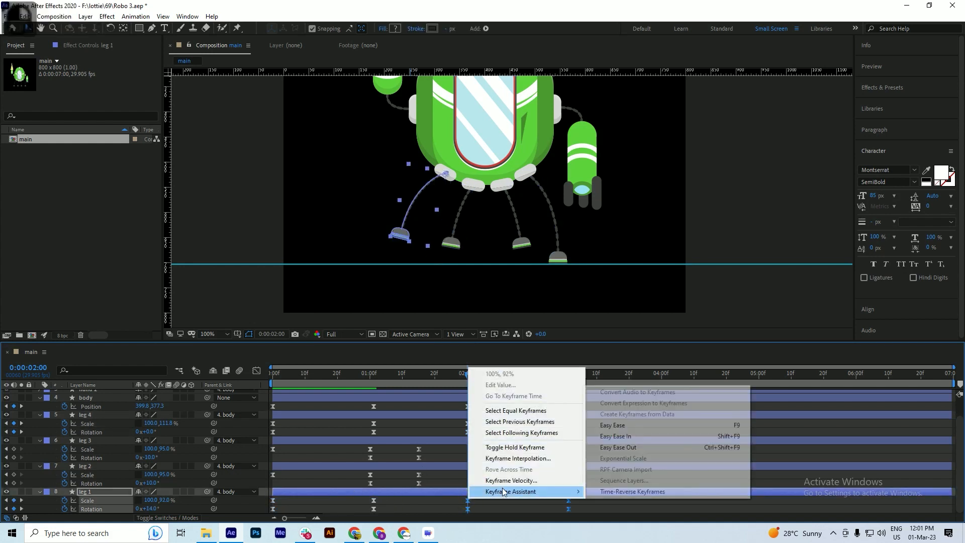
left_click(614, 491)
key("ctrl+s")
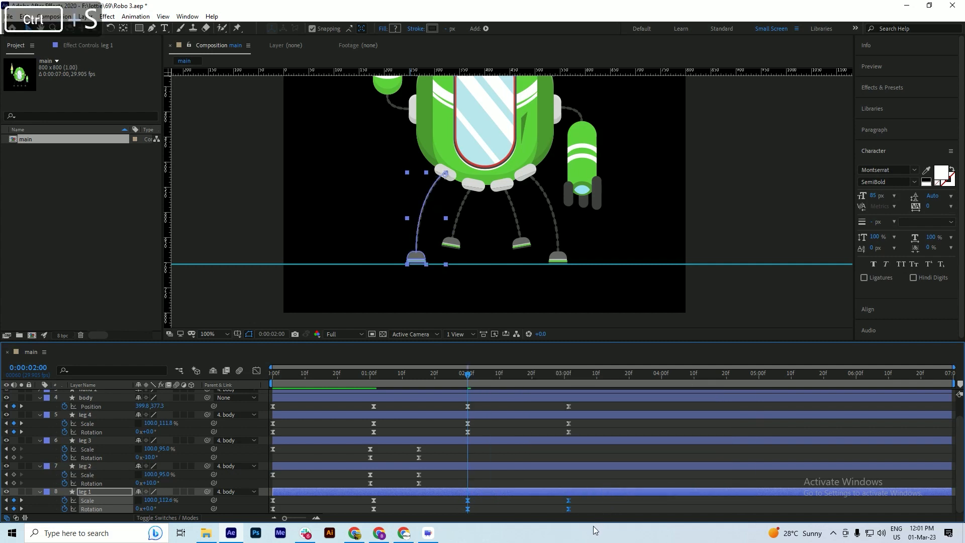
Copy all Scale and Rotation keyframes of leg 3 and of leg 2, pasting each set on its own layer at 2:00
left_click_drag(467, 376, 463, 399)
left_click_drag(433, 448, 267, 460)
key("ctrl+c")
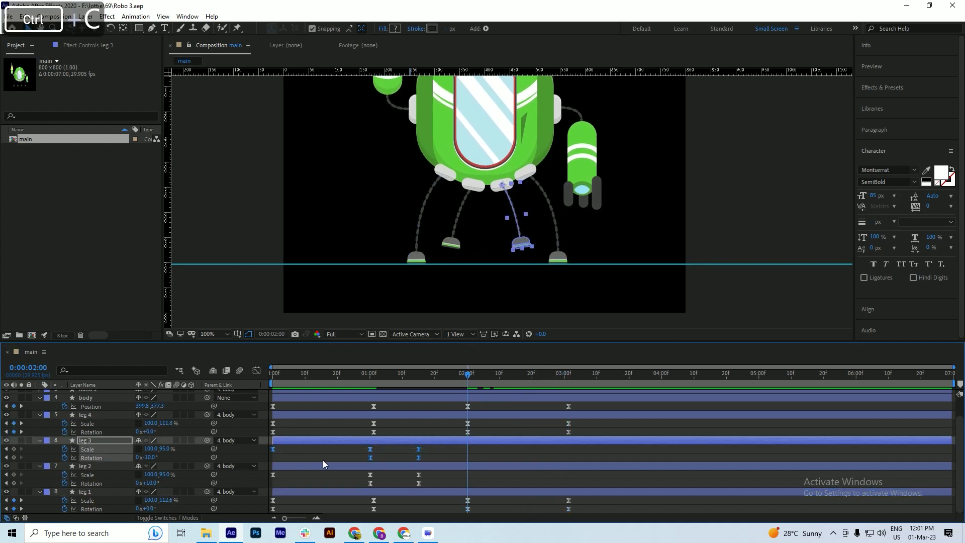
key("ctrl+v")
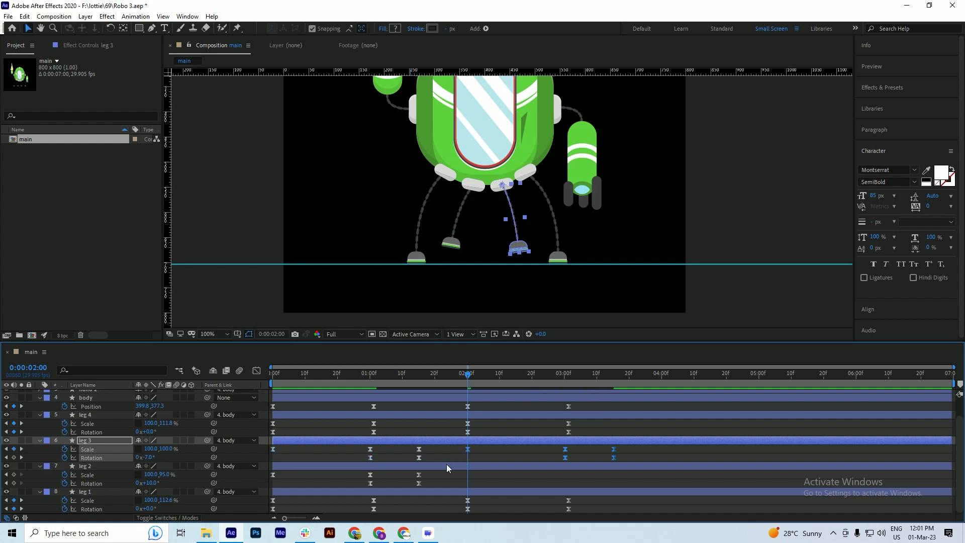
left_click_drag(430, 472, 272, 484)
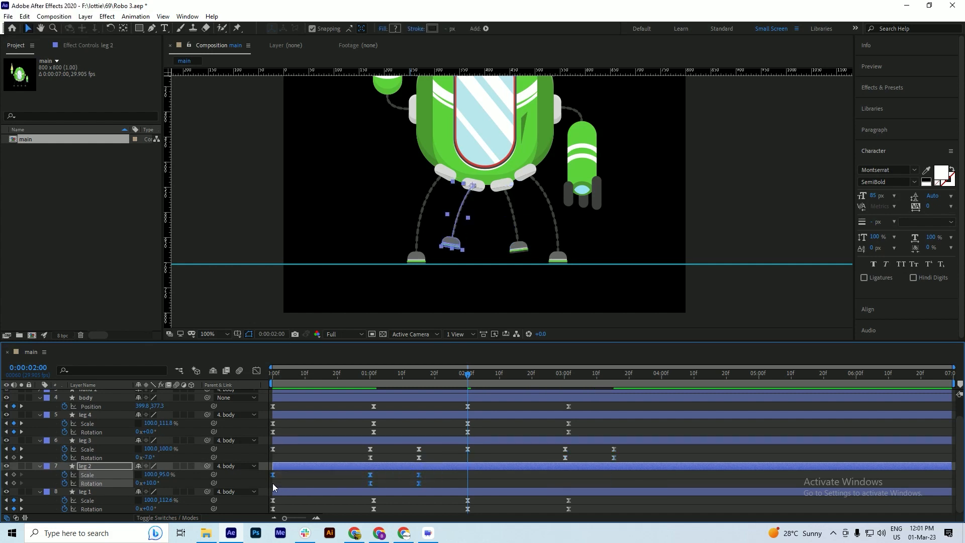
key("ctrl+v")
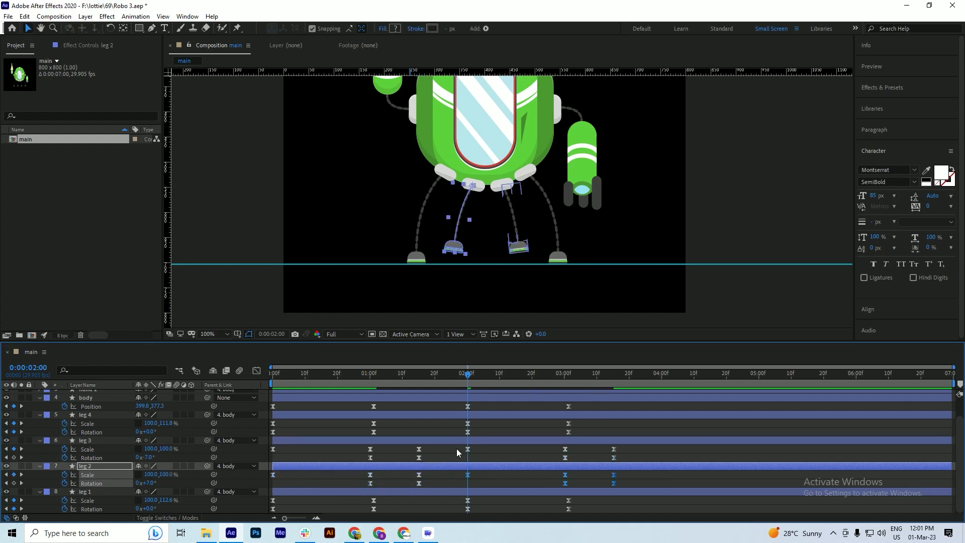
Time-reverse the pasted Scale and Rotation keyframes of leg 3 and leg 2 together
left_click_drag(456, 448, 622, 481)
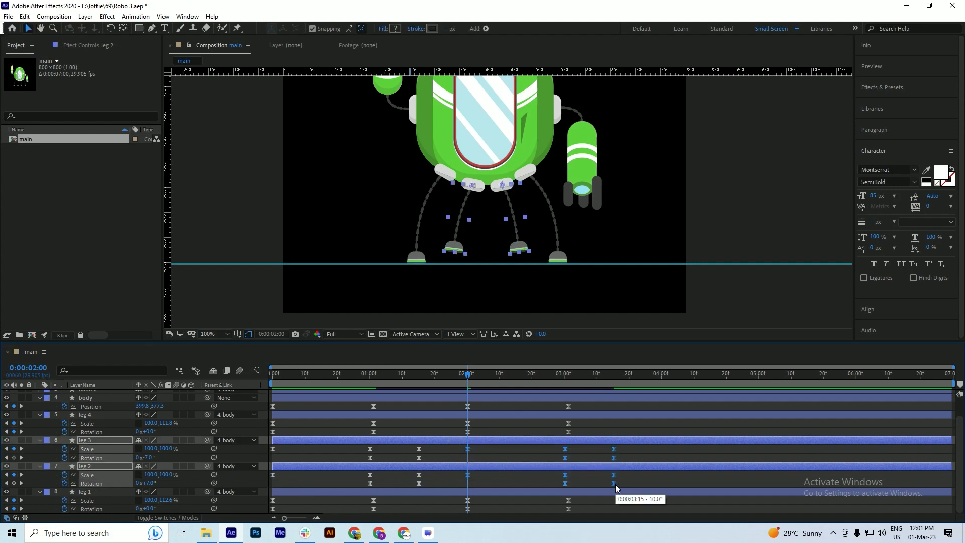
right_click(613, 483)
mouse_move(673, 477)
left_click(765, 476)
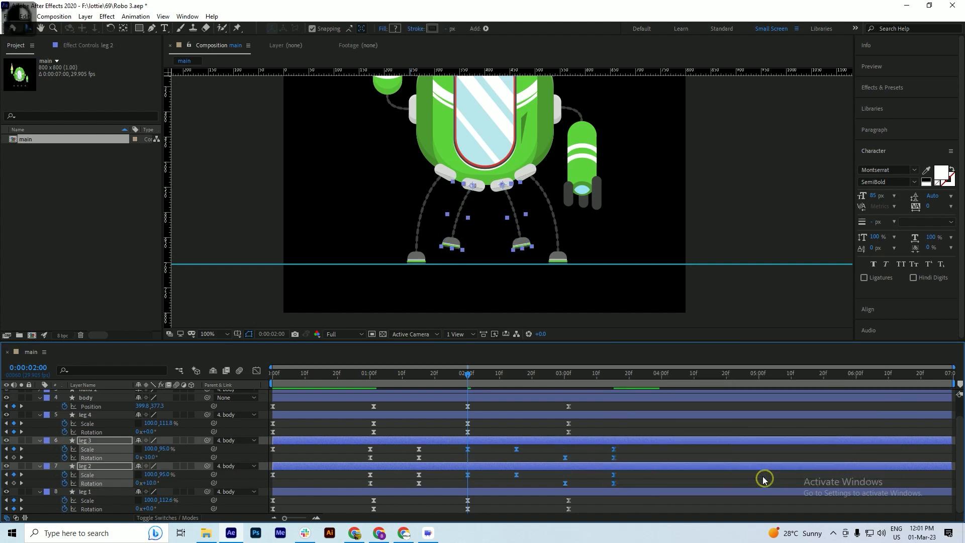
Shift the reversed Rotation keyframes of leg 3 and leg 2 earlier so they start at 2:00 and end at 2:15
left_click_drag(471, 376, 478, 405)
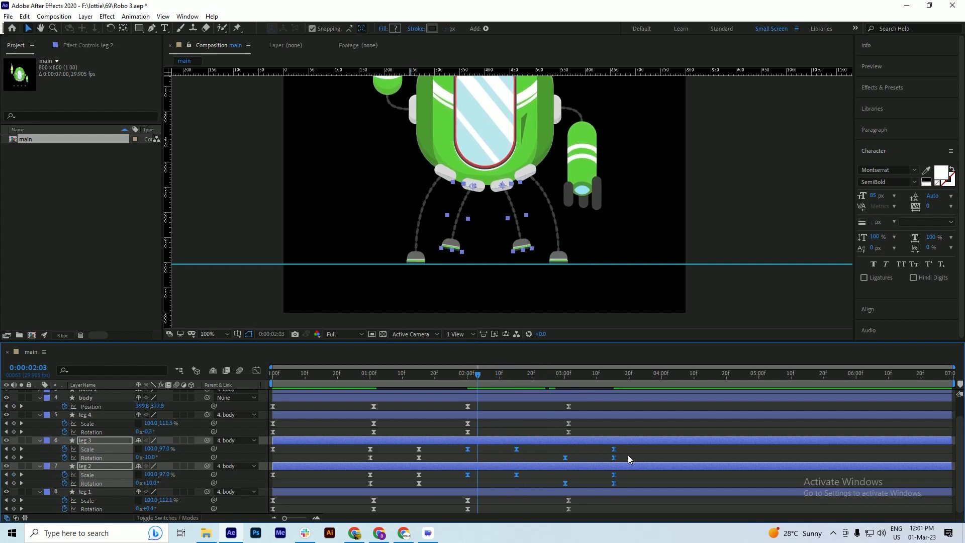
left_click_drag(628, 454, 470, 458)
left_click_drag(625, 479, 471, 486)
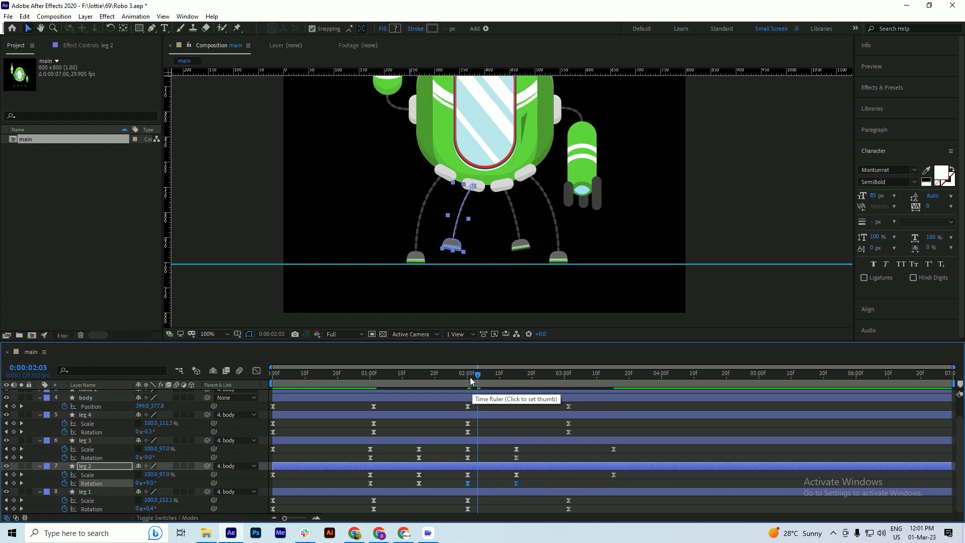
Play back and scrub the return movement from about 1:17 to check how the feet meet the ground
left_click(444, 384)
key("space")
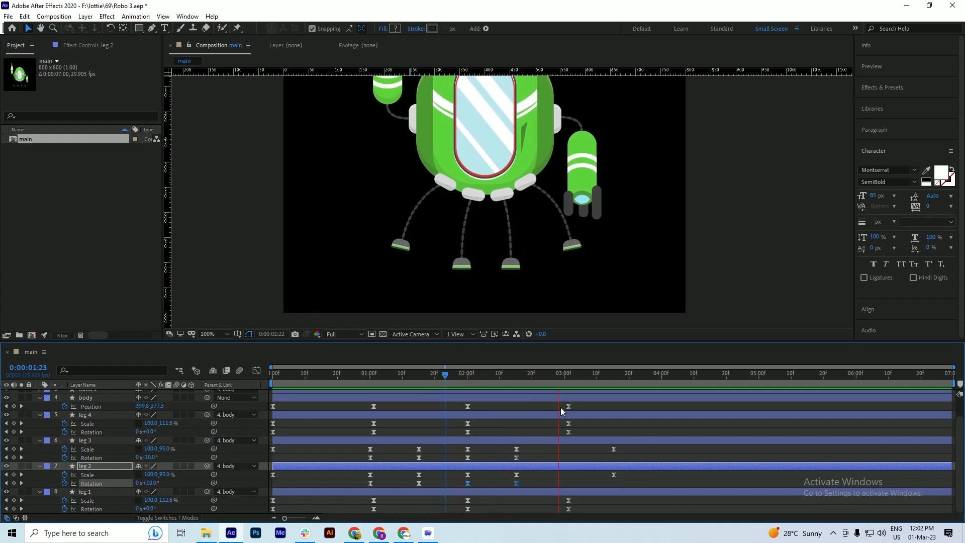
left_click(424, 385)
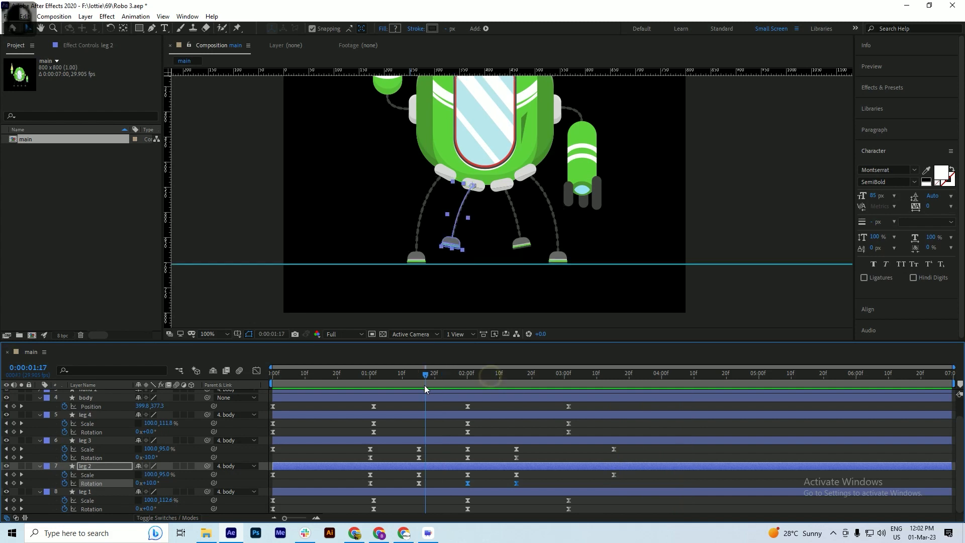
key("space")
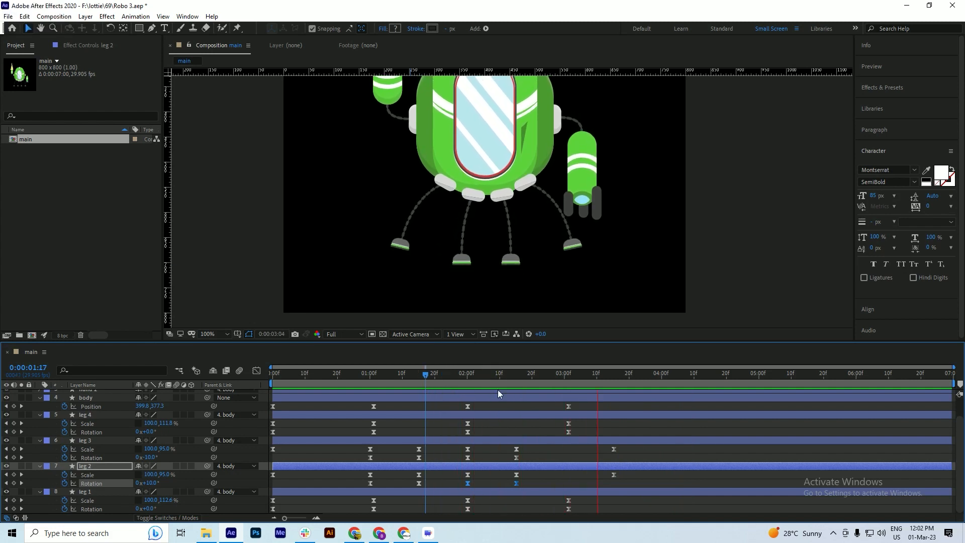
left_click_drag(463, 381, 507, 409)
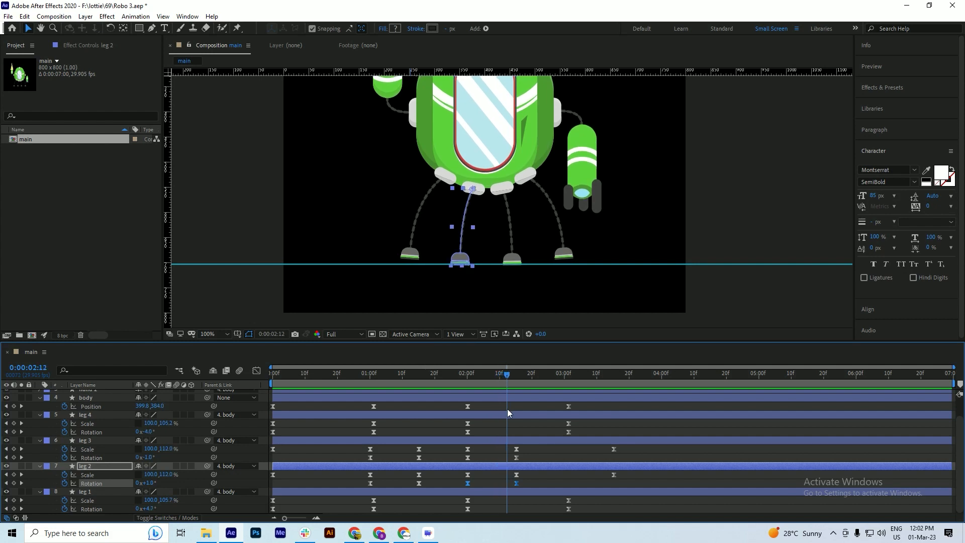
Move leg 4's last two pairs of Scale and Rotation keyframes later, to about 2:09 and 3:10, and save the project
left_click_drag(447, 420, 576, 432)
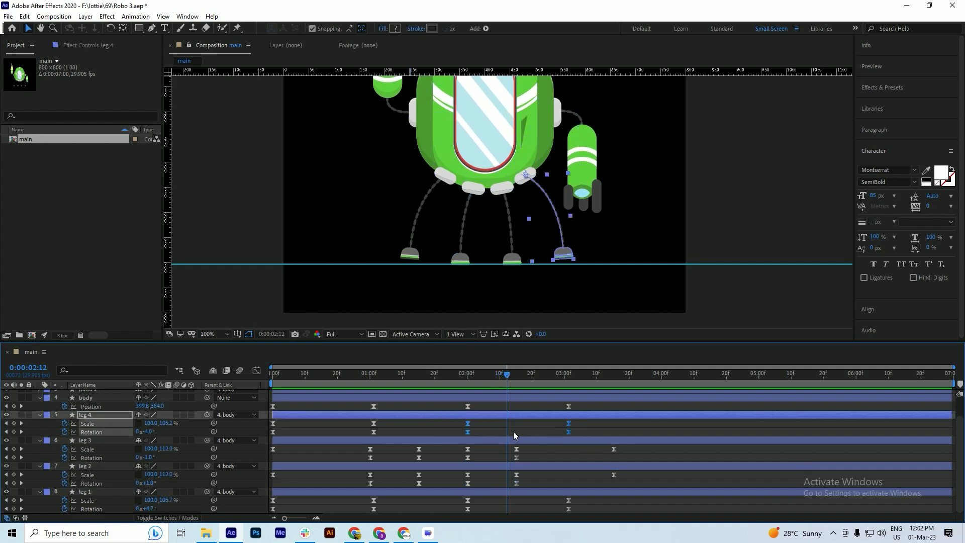
left_click_drag(462, 428, 500, 427)
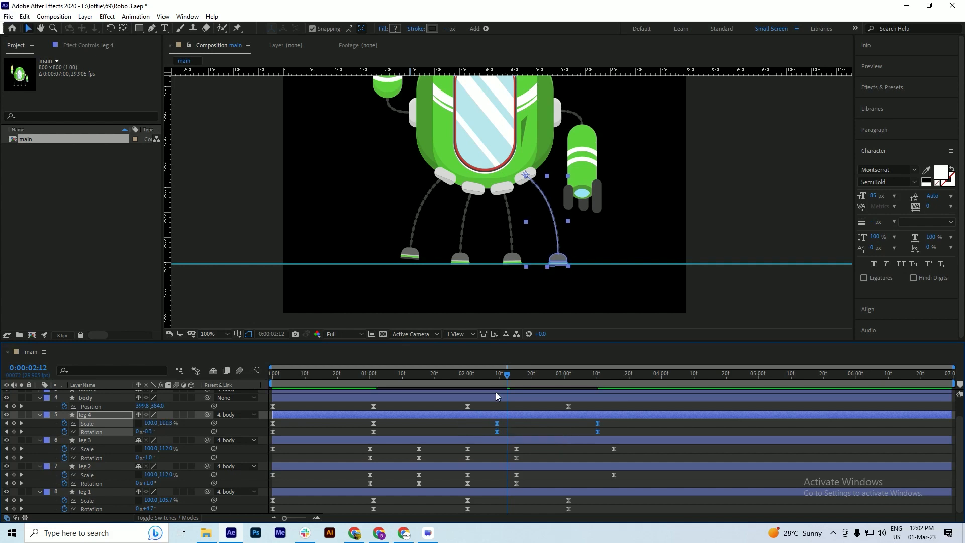
left_click_drag(493, 383, 535, 416)
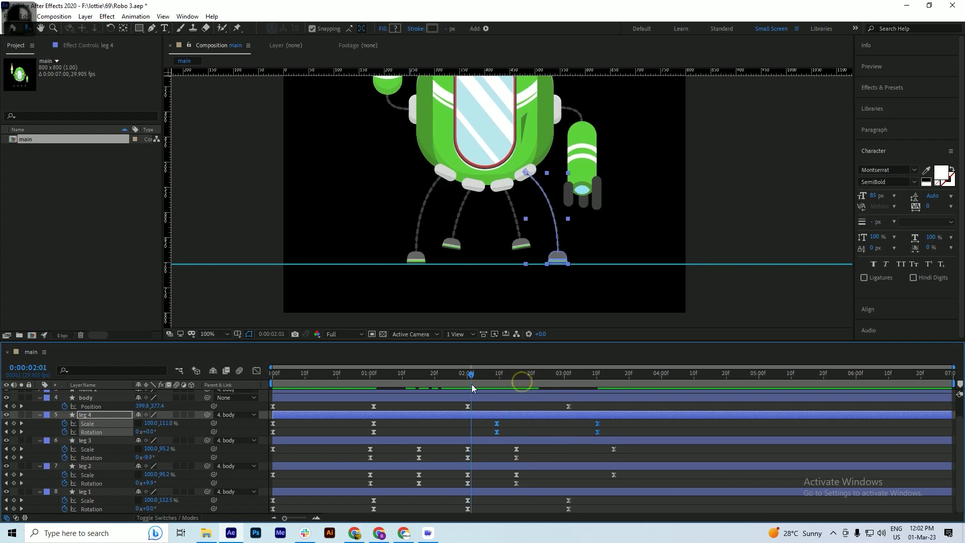
left_click_drag(471, 384, 467, 385)
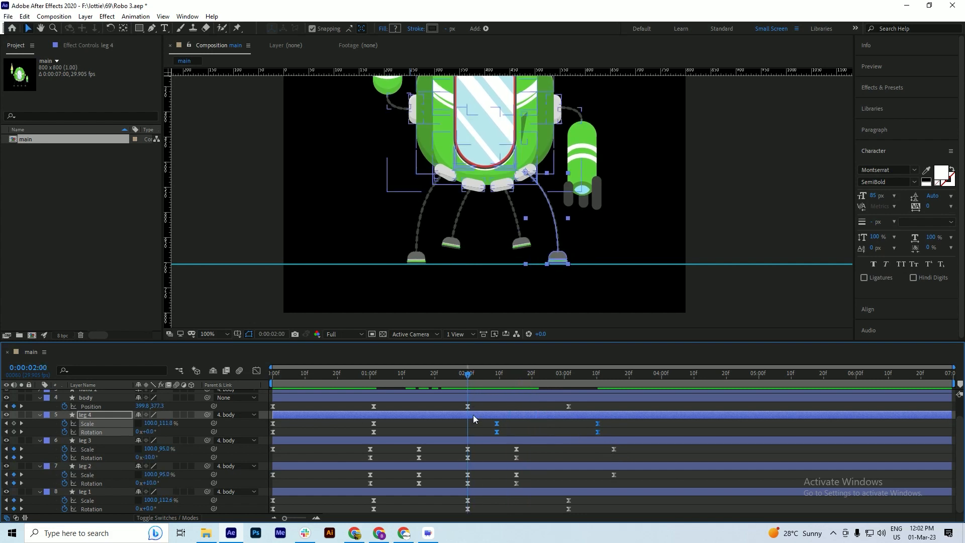
key("ctrl+s")
Scrub between 2:00 and about 2:17 to examine the timing of the feet as the body lowers
left_click(478, 440)
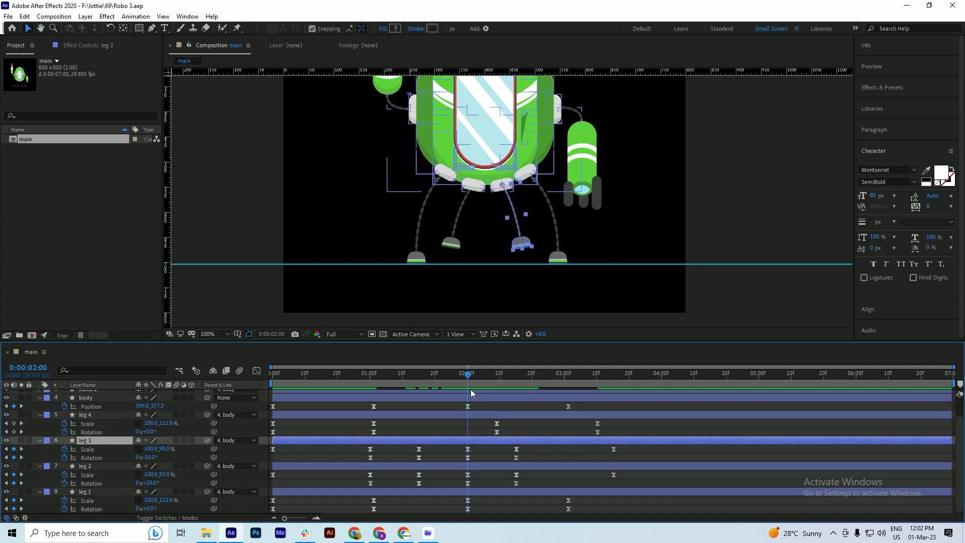
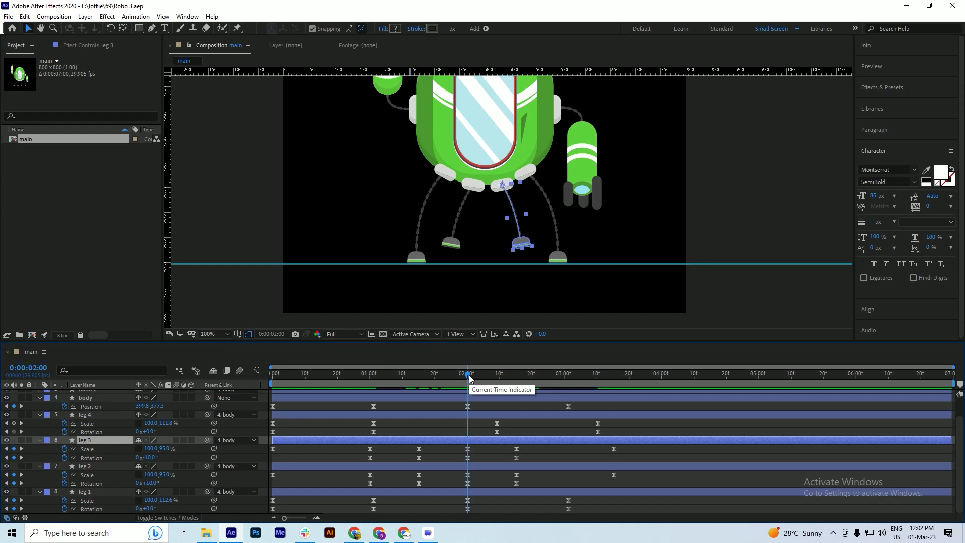
left_click_drag(469, 376, 523, 382)
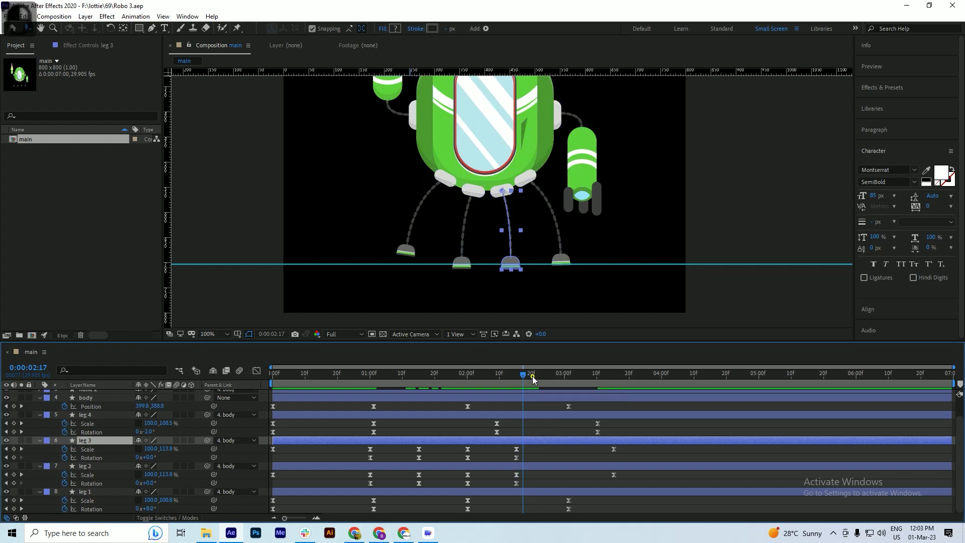
left_click_drag(532, 375, 466, 395)
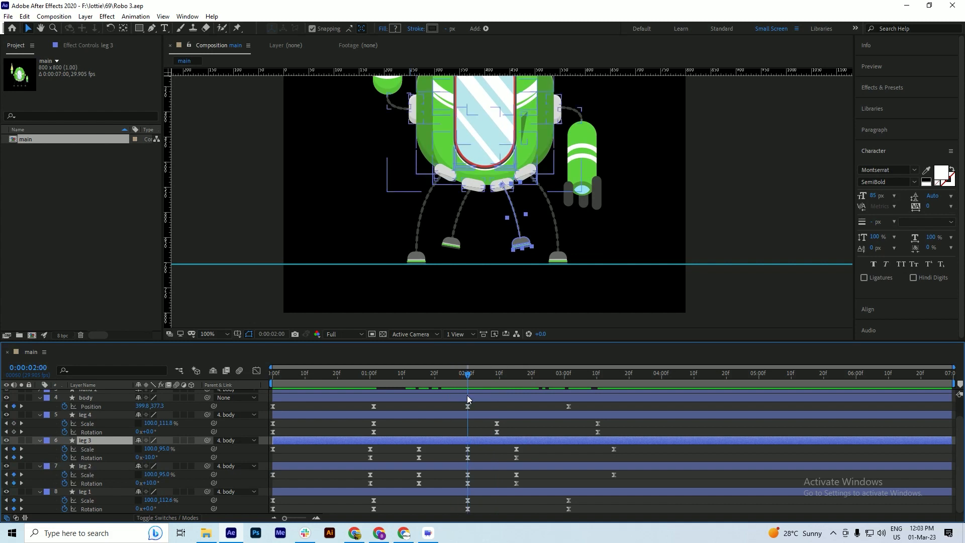
left_click_drag(463, 387, 517, 395)
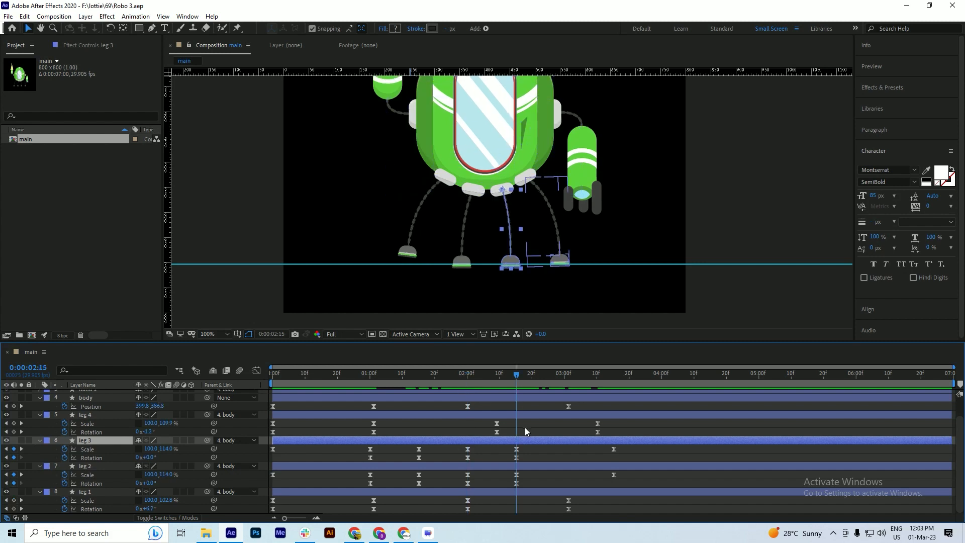
At 2:15, set the vertical Scale of leg 3 to 107.3% and leg 2 to 107.5% so both feet rest on the ground line
scroll(480, 224, "up", 2)
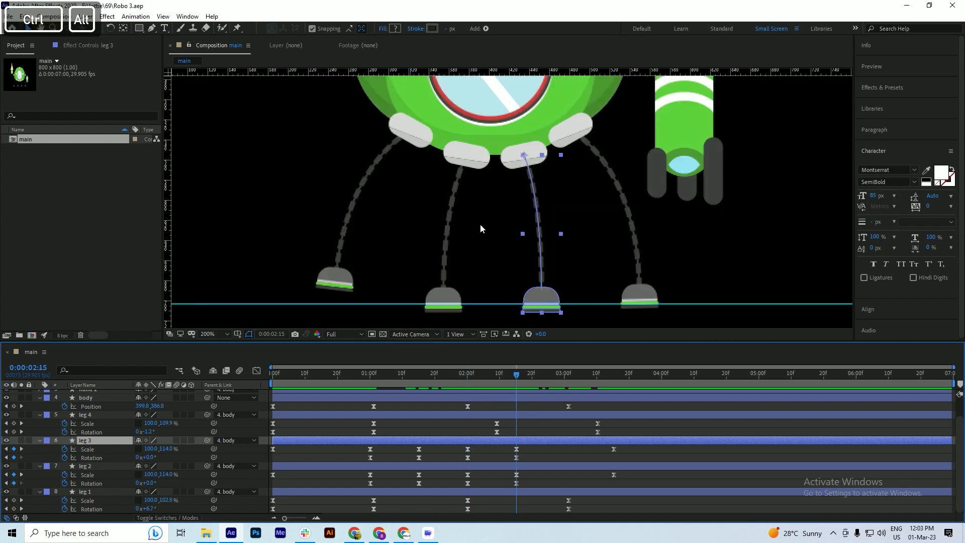
left_click_drag(527, 311, 522, 290)
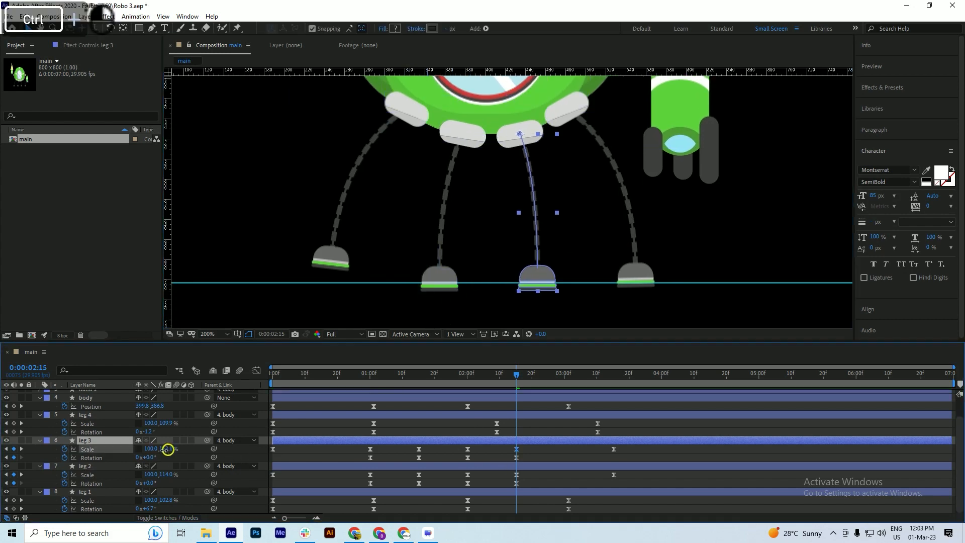
left_click_drag(169, 451, 151, 455)
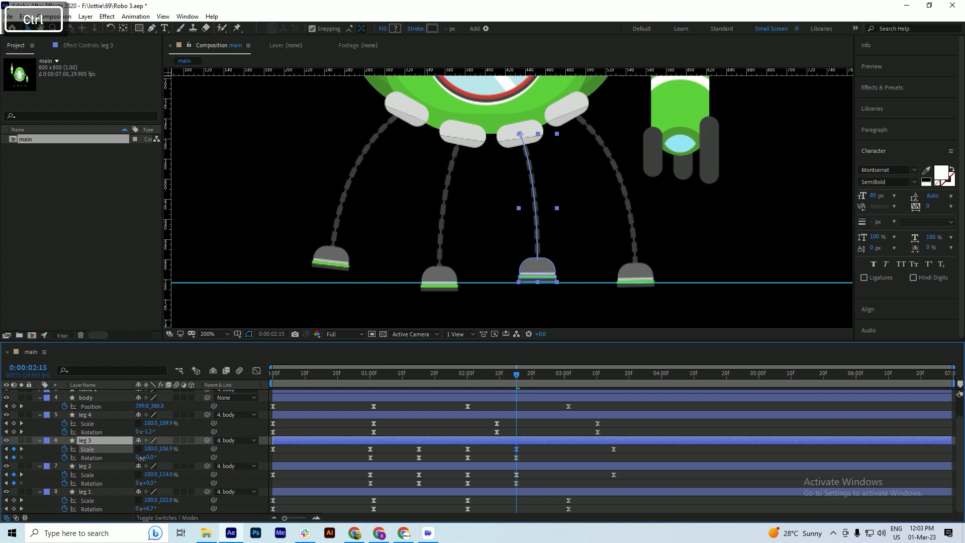
left_click(514, 467)
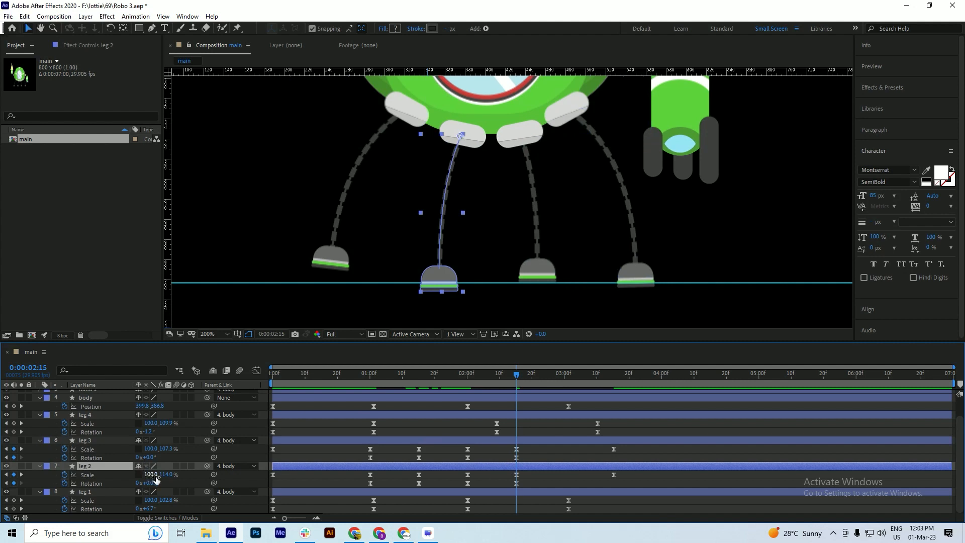
left_click_drag(166, 475, 142, 481)
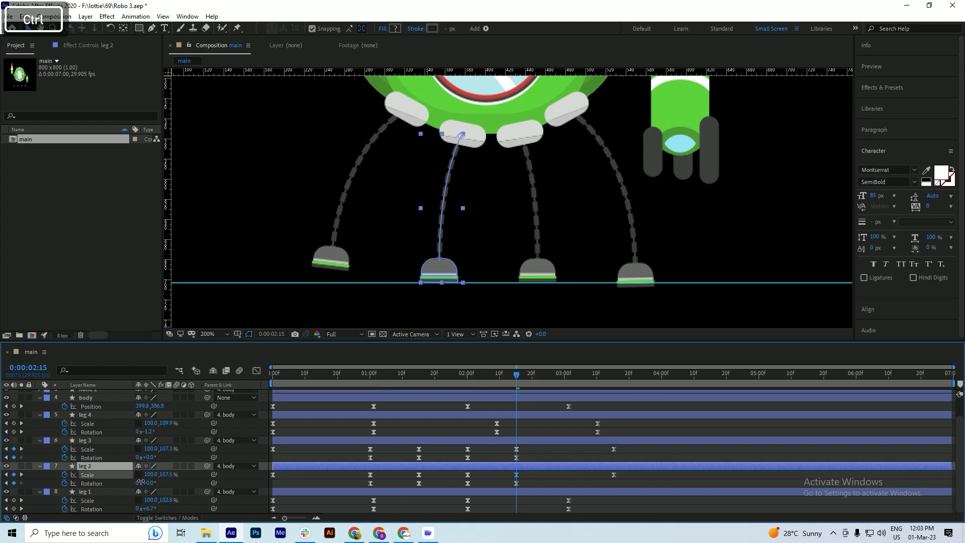
Compare the foot positions at 2:14 and 2:00 against the timing of leg 4's keyframes
mouse_move(505, 380)
left_mouse_down()
mouse_move(484, 378)
mouse_move(513, 390)
left_mouse_up()
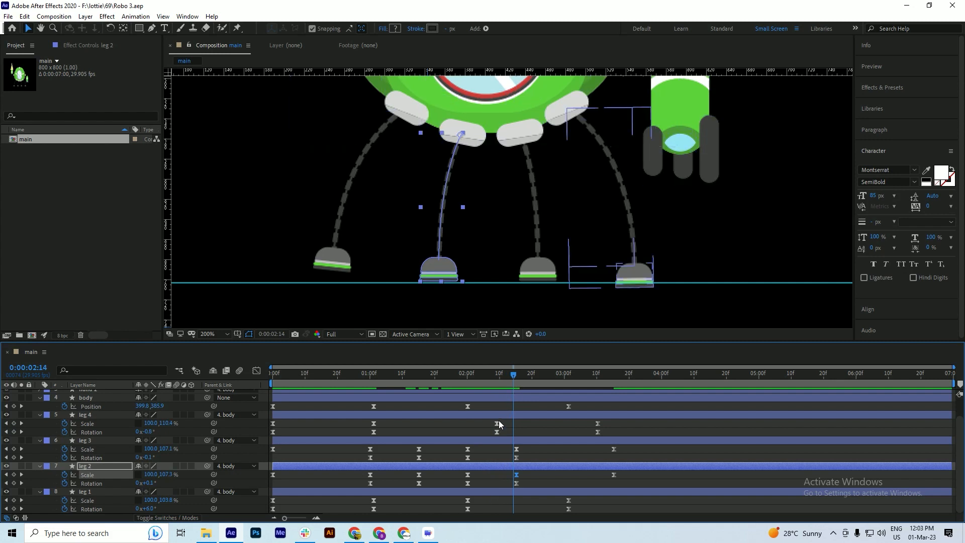
left_click_drag(500, 421, 499, 430)
key("Caps_Lock")
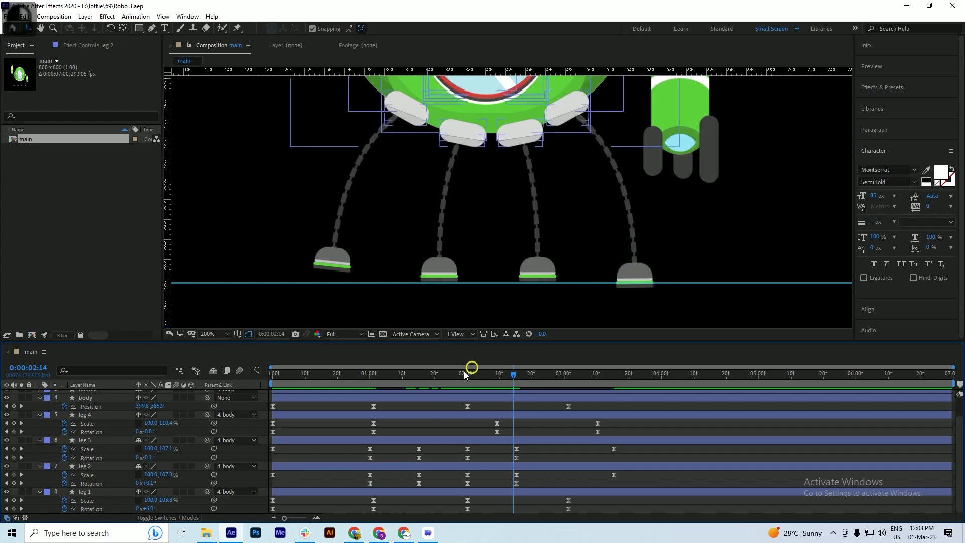
left_click(466, 373)
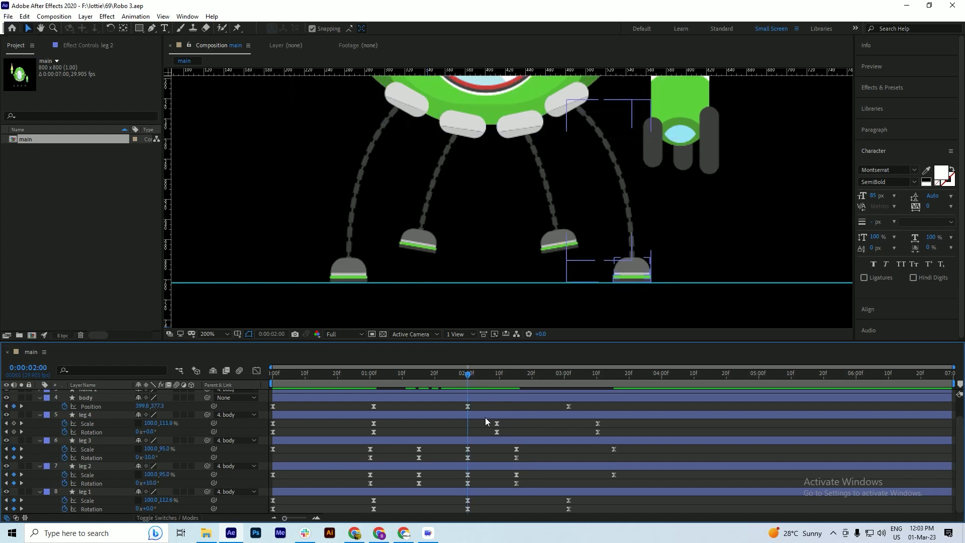
Delete leg 4's scale and rotation keyframes that follow 0:00:02:00 and save the project
left_click_drag(485, 418, 628, 432)
key("Delete")
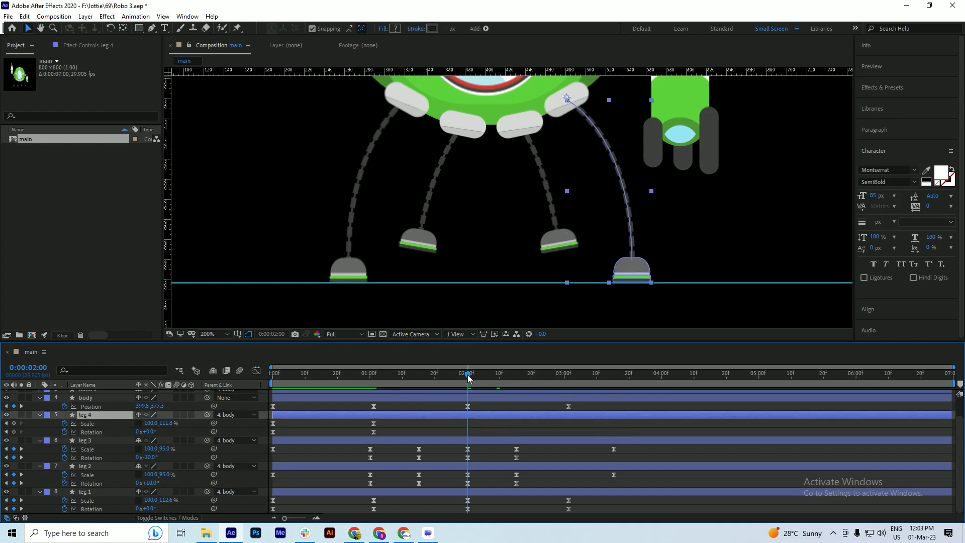
key("ctrl+s")
Add scale and rotation keyframes to leg 4 at 0:00:02:00 and save the project
left_click(14, 424)
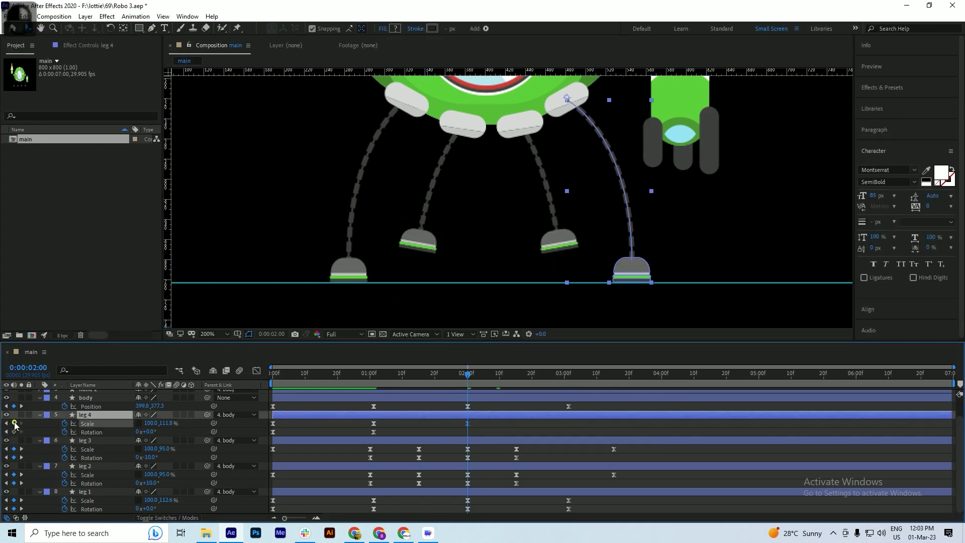
left_click(14, 432)
key("ctrl+s")
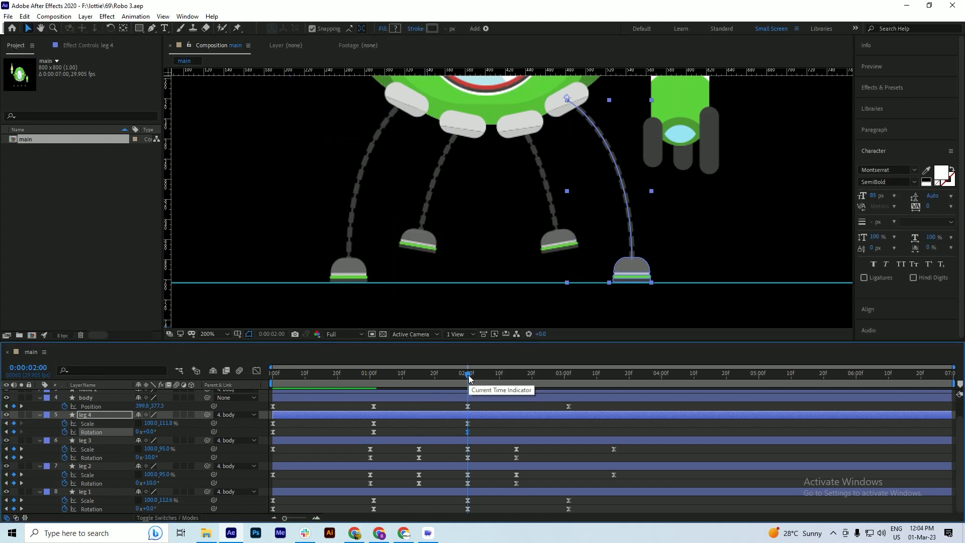
Remove all of leg 4's rotation keyframes and set its vertical scale to 105.9% at 0:00:02:15
left_click_drag(468, 375, 470, 378)
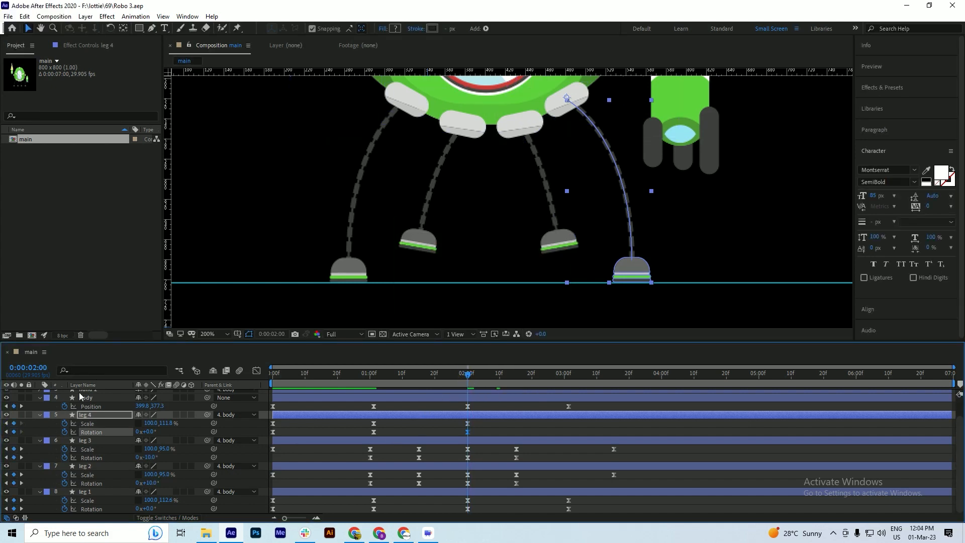
left_click(64, 432)
left_click_drag(468, 373, 515, 386)
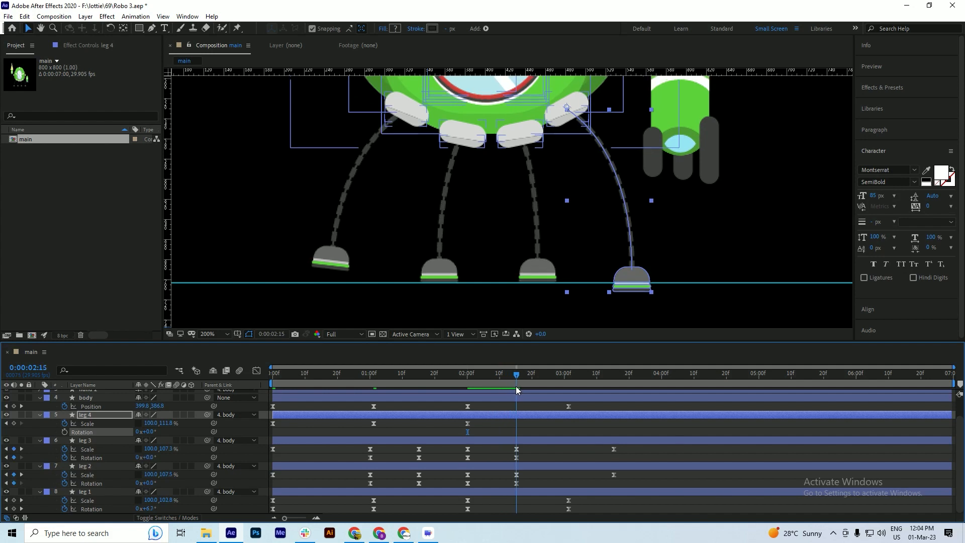
left_click(171, 423)
left_click_drag(171, 423, 190, 422)
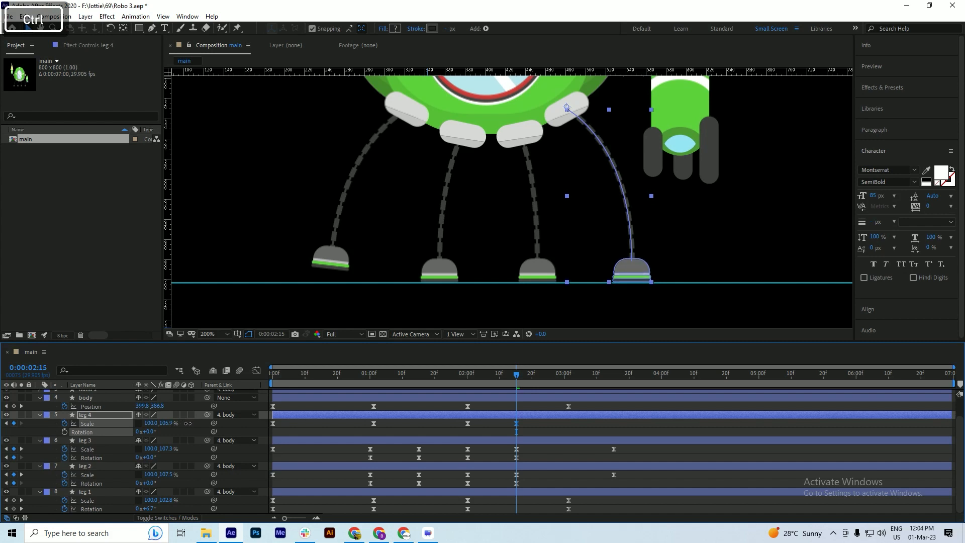
Replace leg 1's scale and rotation keyframes from 0:00:02:00 onward with a single scale keyframe at 0:00:02:00, and save
left_click_drag(484, 375, 469, 378)
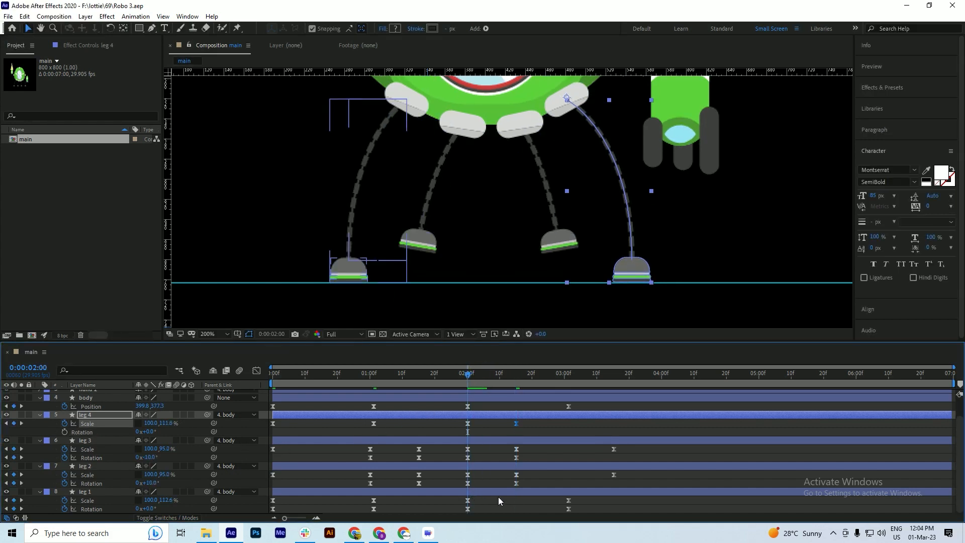
left_click_drag(459, 498, 595, 509)
key("Delete")
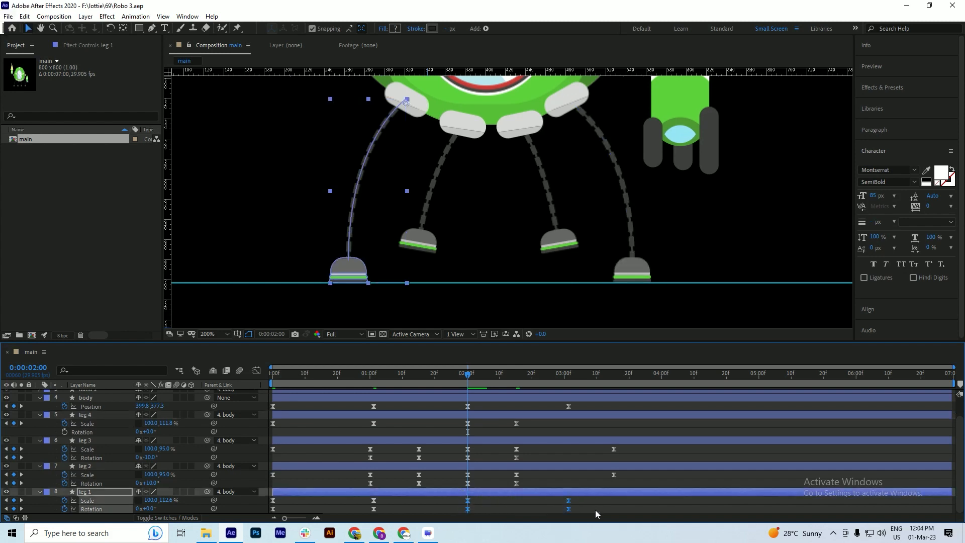
left_click(13, 500)
key("ctrl+s")
Set leg 1's vertical scale to 106.5% at 0:00:02:15 and save the project
left_click_drag(507, 383, 516, 384)
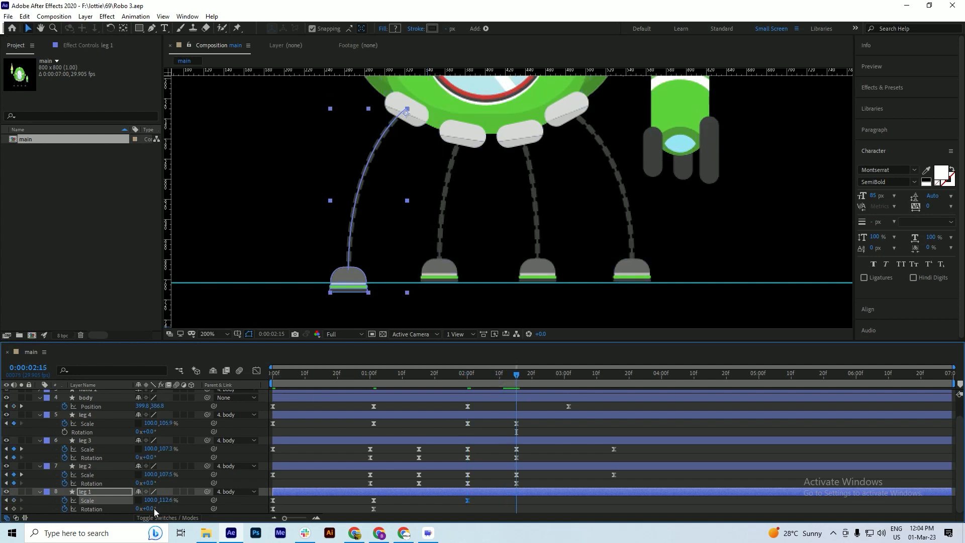
left_click_drag(151, 511, 154, 512)
key("ctrl+z")
key("ctrl+z")
key("ctrl+z")
key("ctrl+z")
key("ctrl+z")
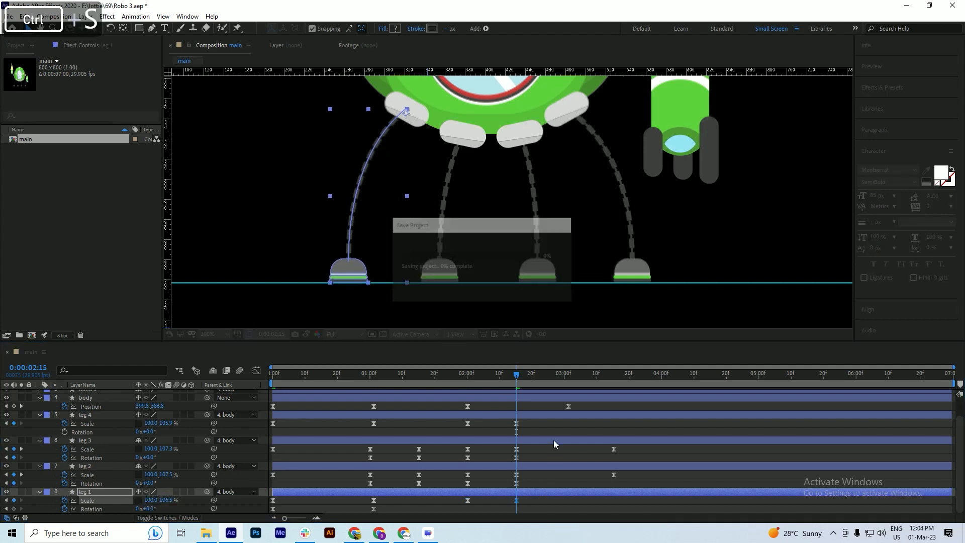
Move the last scale keyframes of leg 2 and leg 3 to 0:00:03:01, in line with the body's last position keyframe
left_click_drag(508, 381, 567, 444)
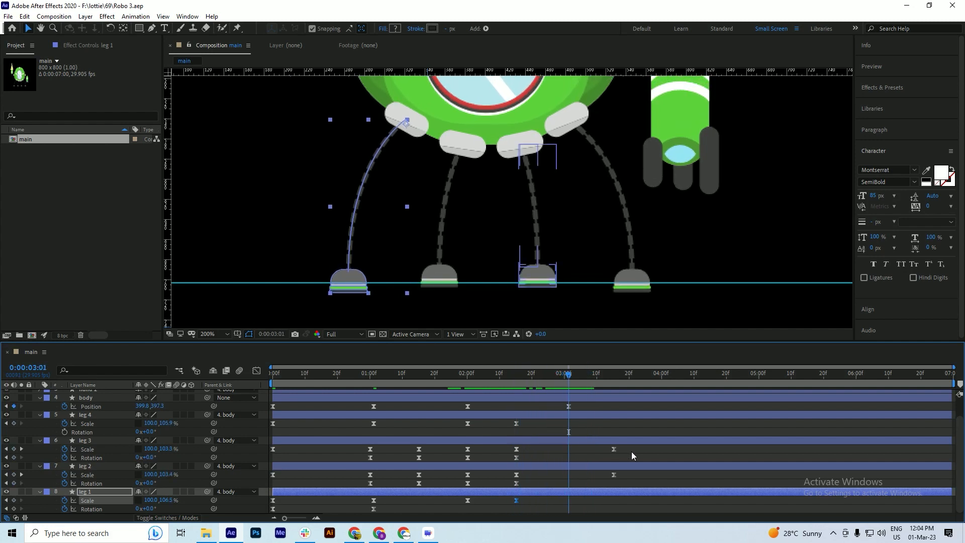
left_click_drag(636, 447, 569, 475)
left_click(614, 449, "shift")
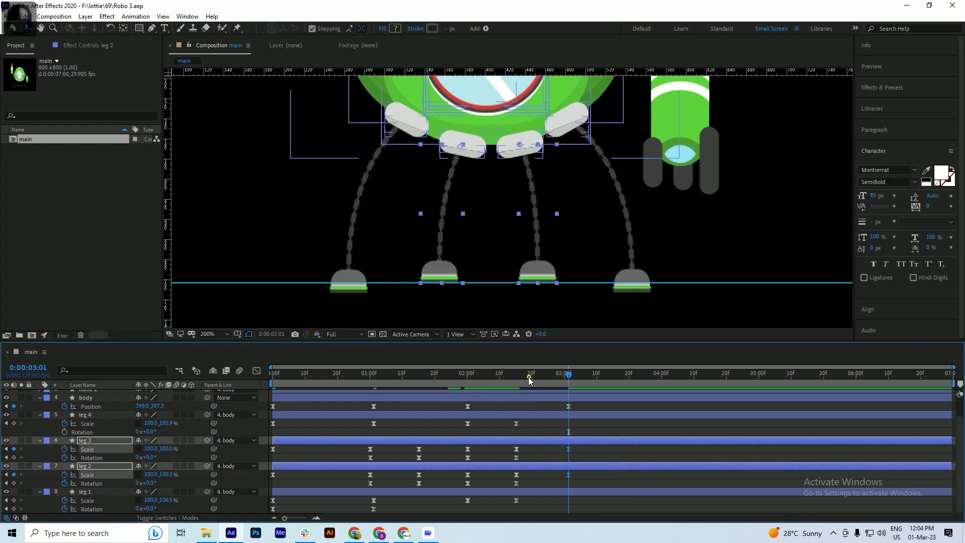
Turn on rotation keyframing for leg 4 with a keyframe at 0:00:02:15
mouse_move(529, 377)
left_mouse_down()
mouse_move(508, 382)
mouse_move(562, 385)
mouse_move(586, 410)
mouse_move(523, 372)
mouse_move(516, 382)
left_mouse_up()
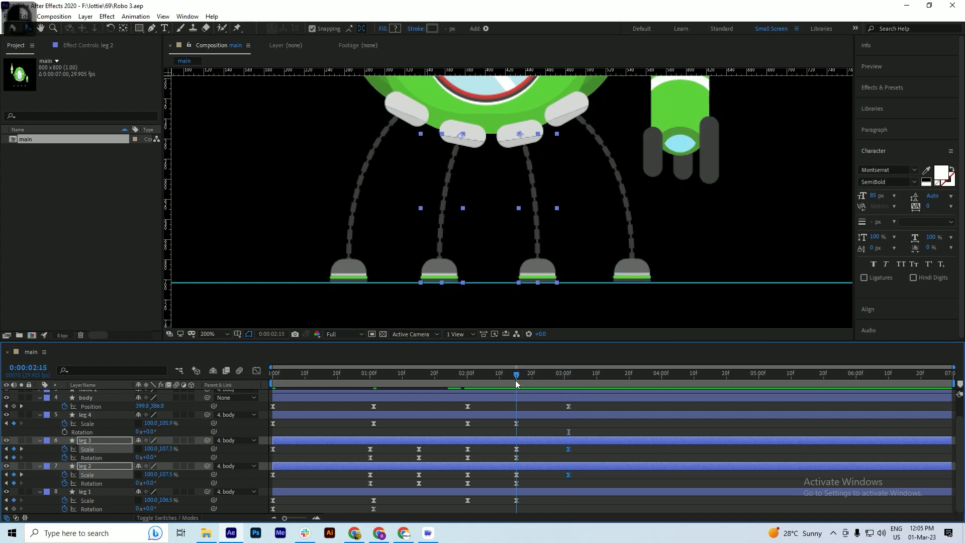
left_click(65, 433)
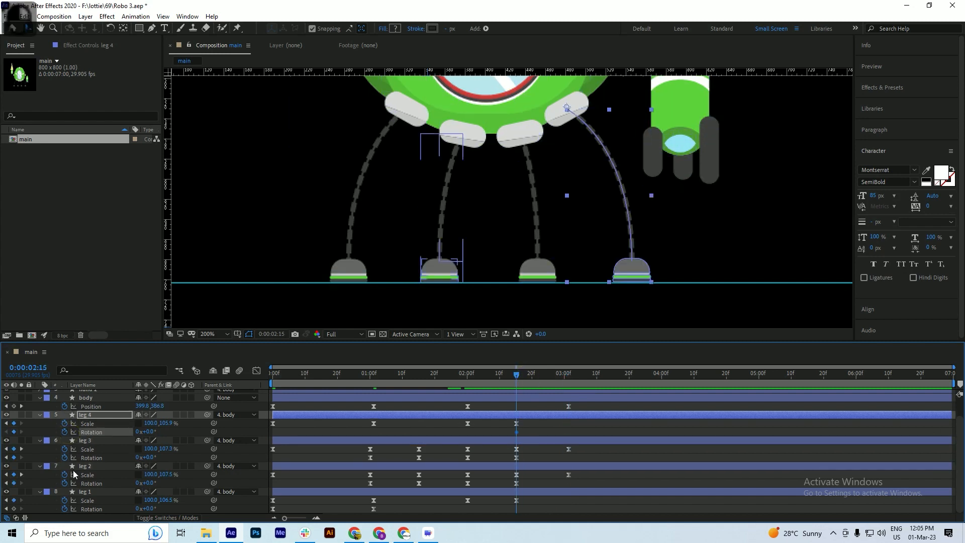
key("ctrl+z")
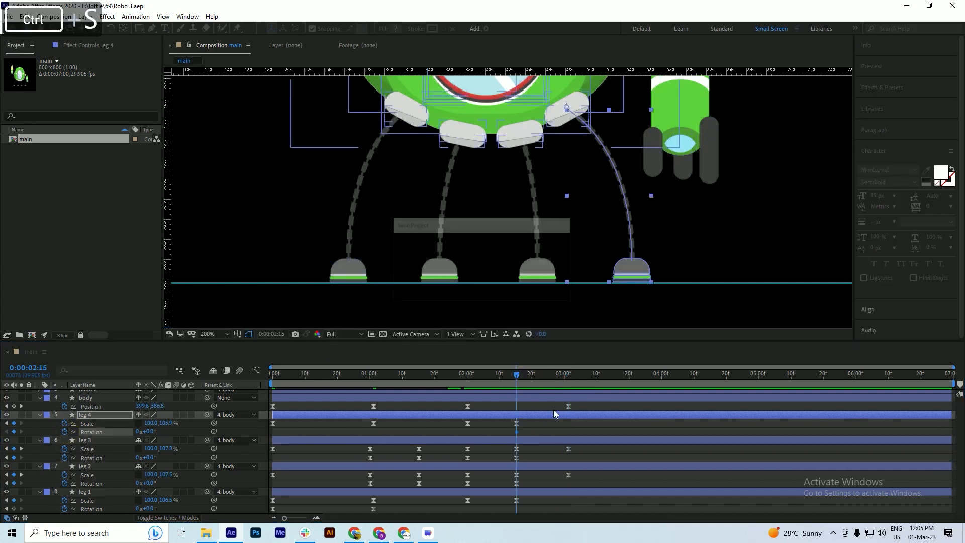
left_click(45, 429)
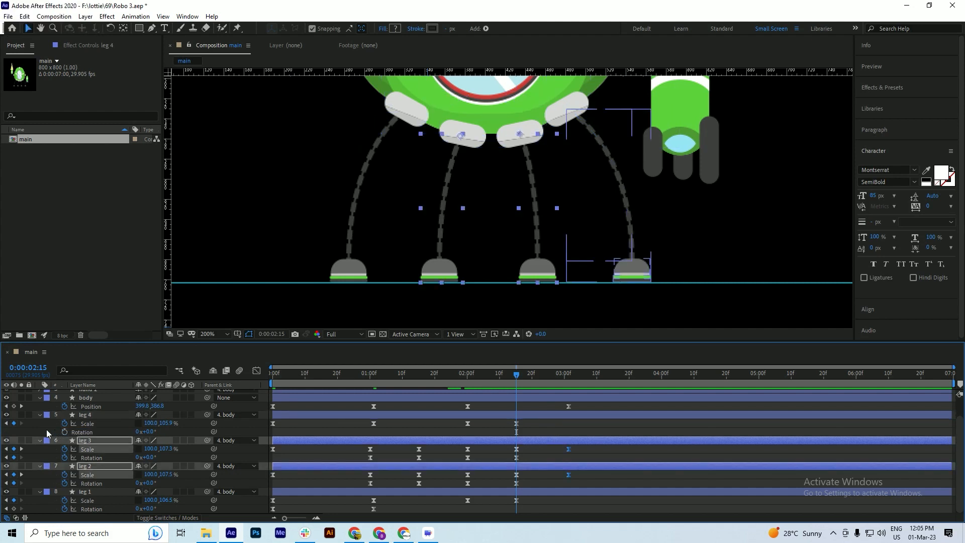
left_click(64, 432)
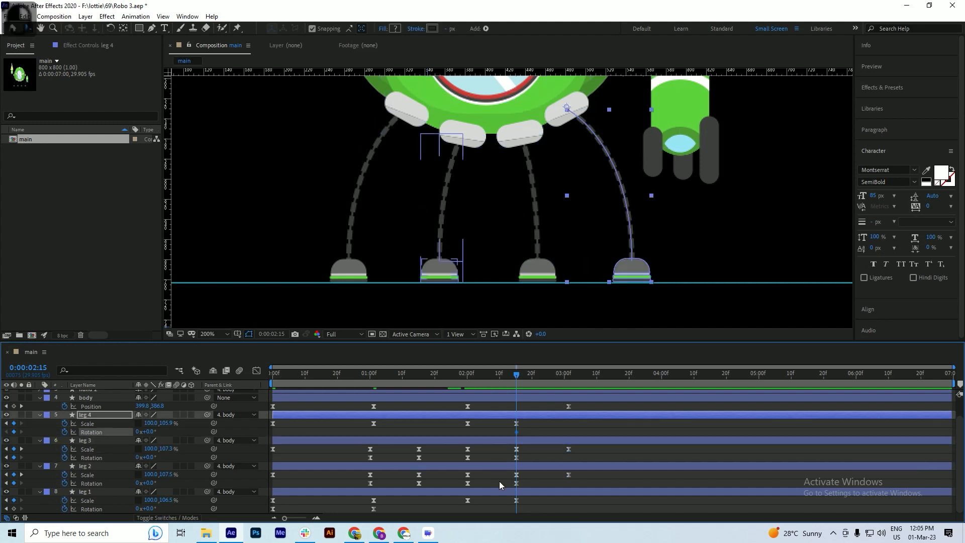
Add a rotation keyframe to leg 1 at 0:00:02:15 and save the project
left_click(517, 491)
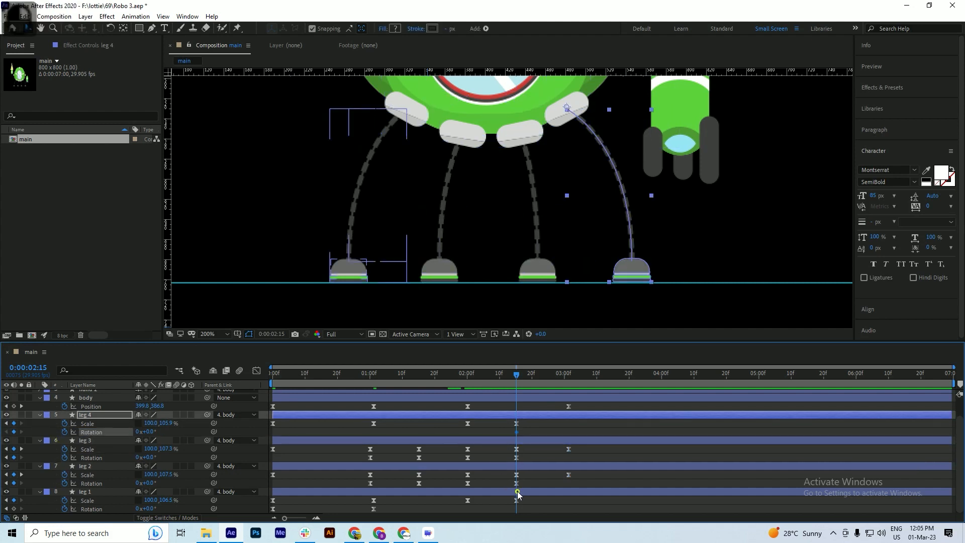
left_click(13, 508)
key("ctrl+s")
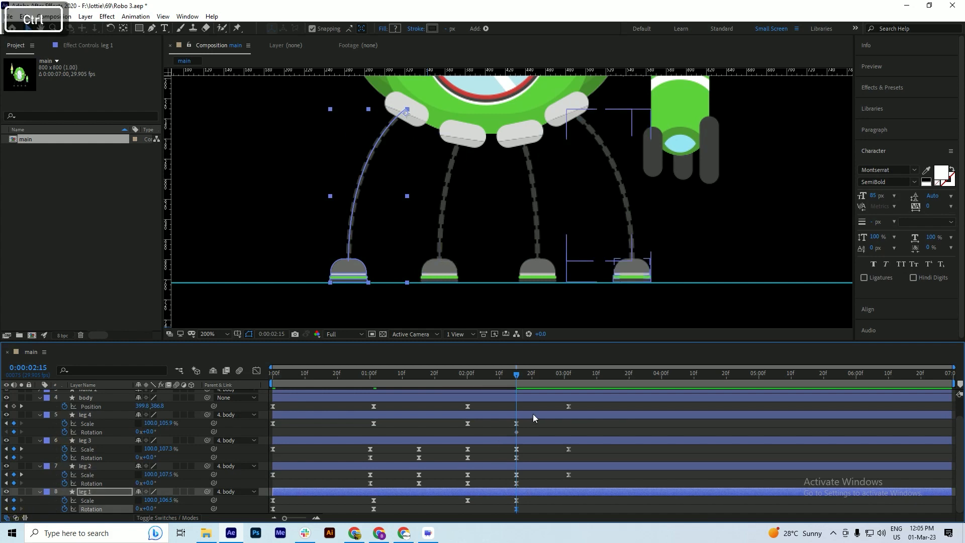
Add a rotation keyframe to leg 4 at the start of the timeline, 0:00:00:00
left_click_drag(510, 375, 191, 377)
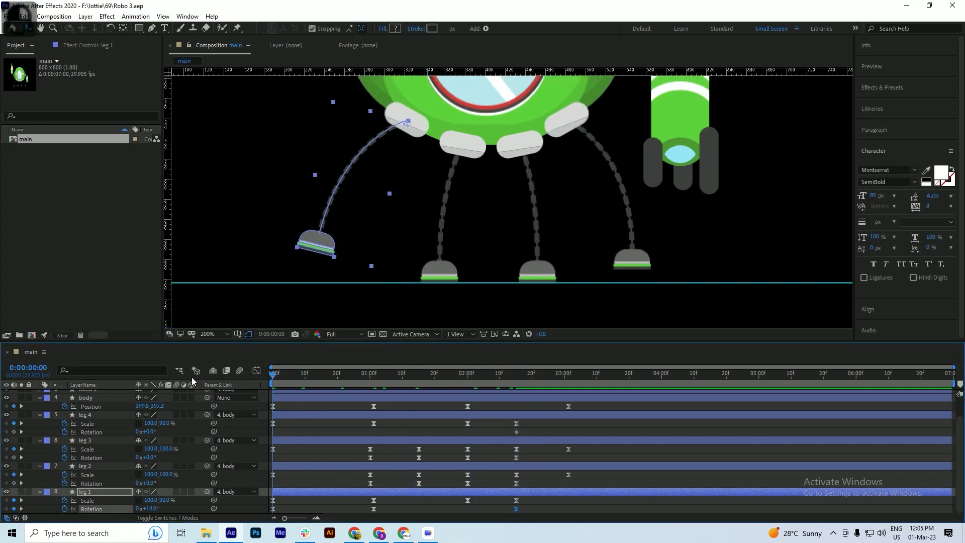
left_click_drag(249, 382, 261, 430)
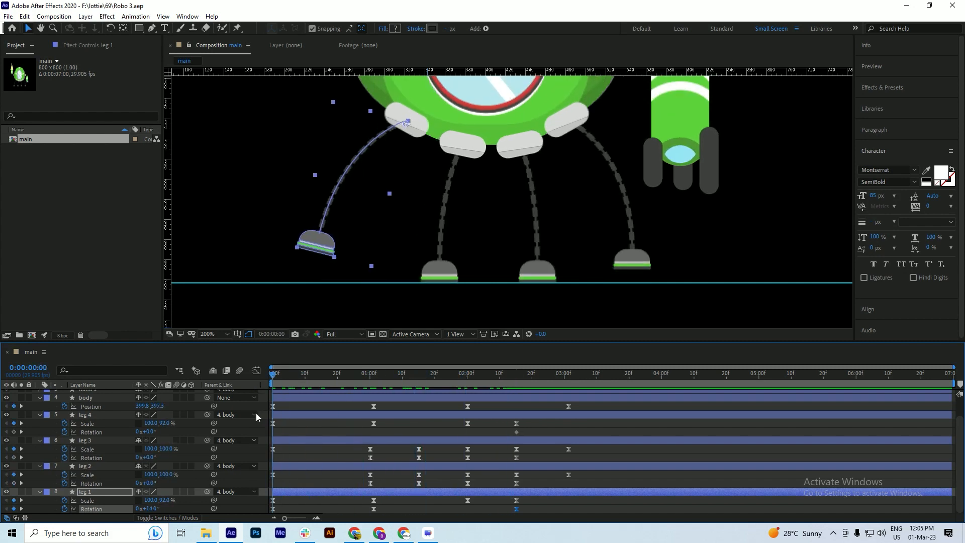
left_click(41, 432)
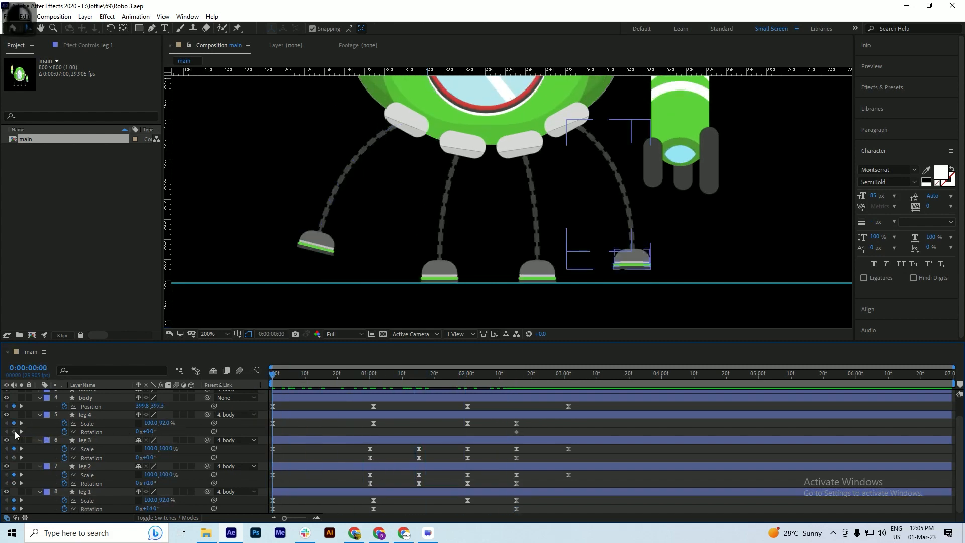
left_click(14, 431)
Key leg 4's rotation at -11° at 0:00:01:01 and save the project
left_click_drag(338, 387, 372, 387)
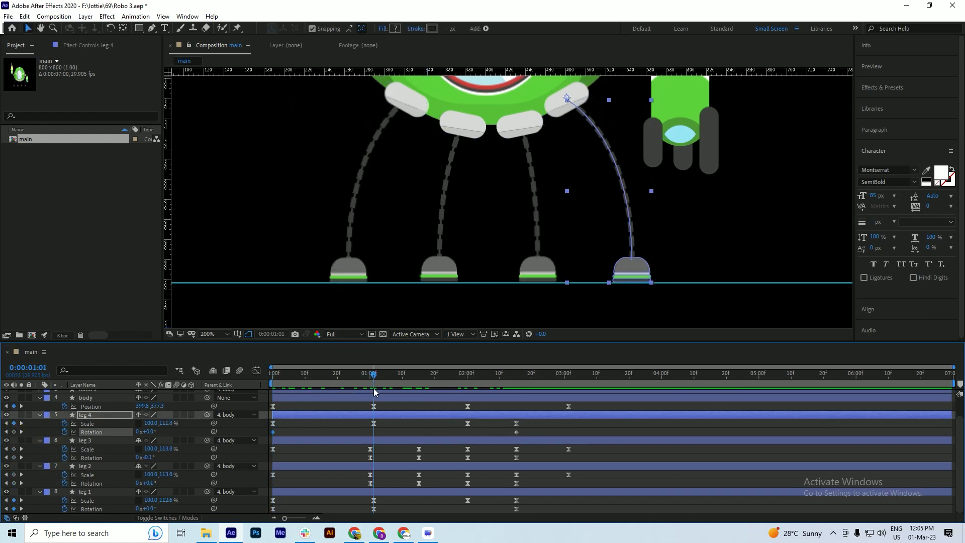
left_click(149, 432)
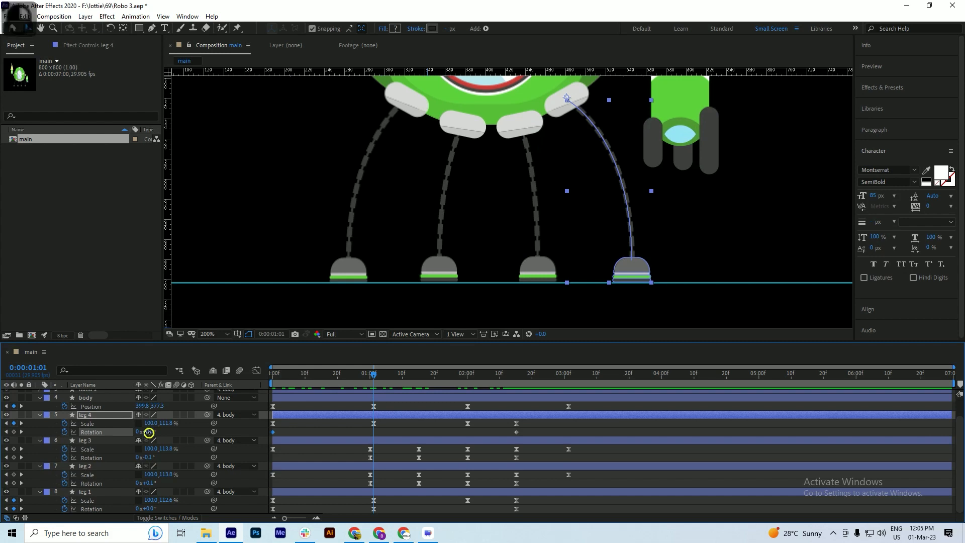
left_click_drag(148, 432, 143, 433)
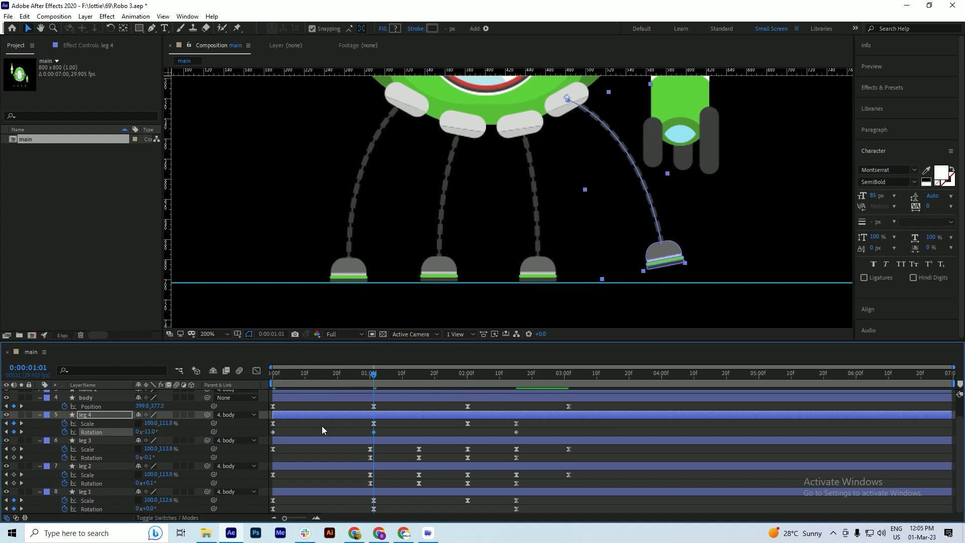
key("ctrl+s")
Preview the animation from the start and undo the last rotation change on leg 4
key("Home")
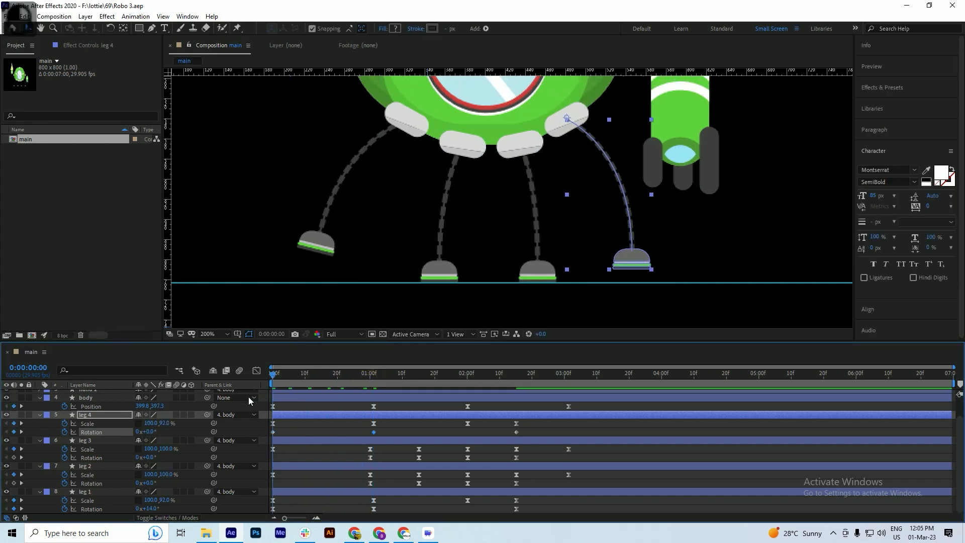
key("space")
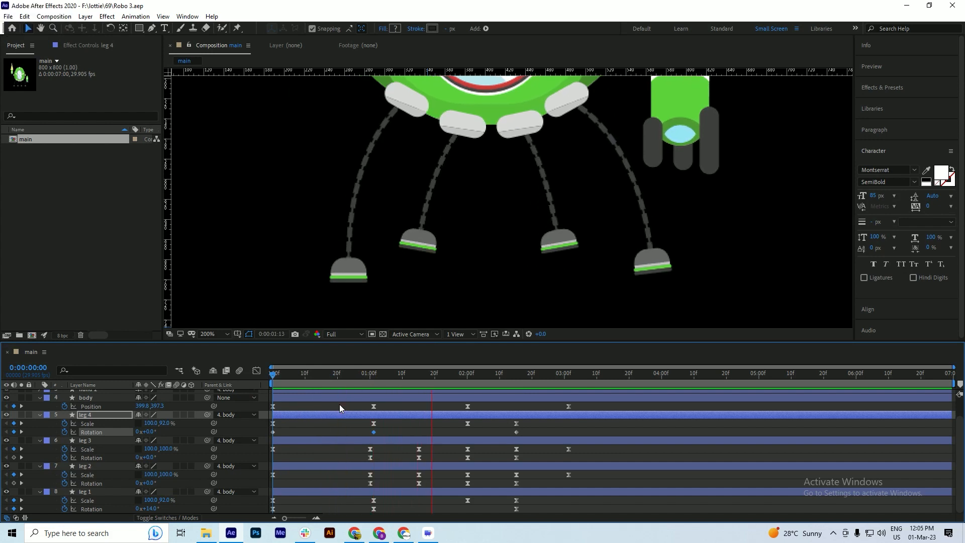
key("space")
left_click(278, 382)
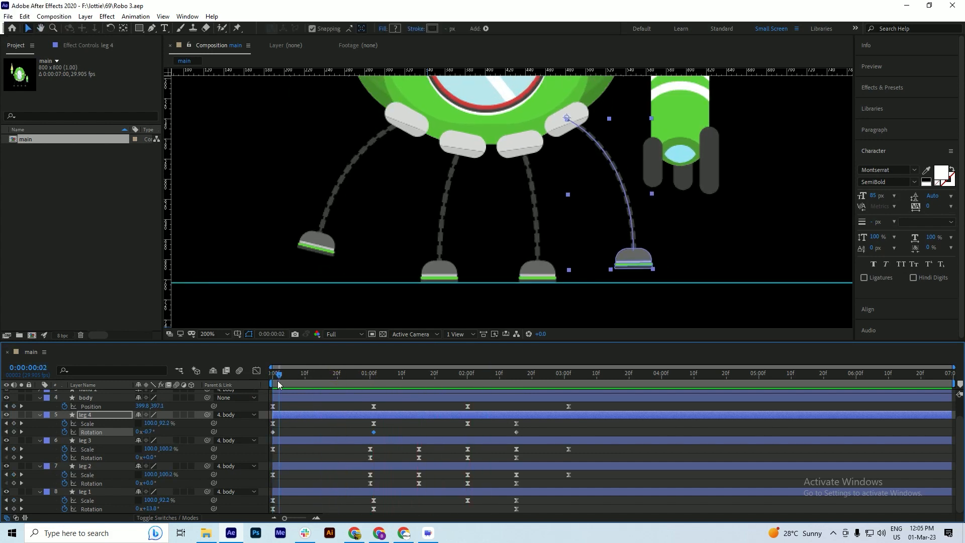
key("ctrl+z")
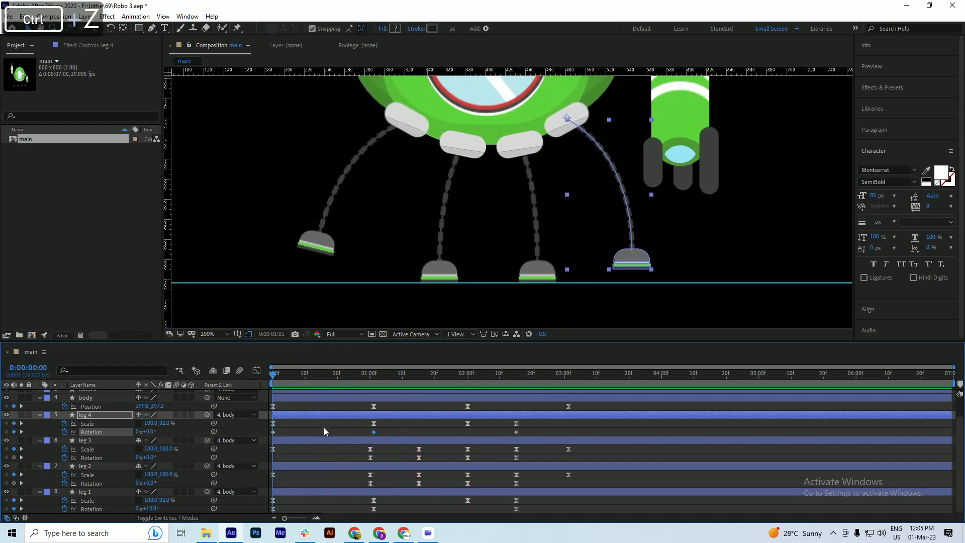
Set leg 4's rotation to -9° at 0:00:00:00, save the project and preview the animation
left_click(14, 432)
left_click(6, 432)
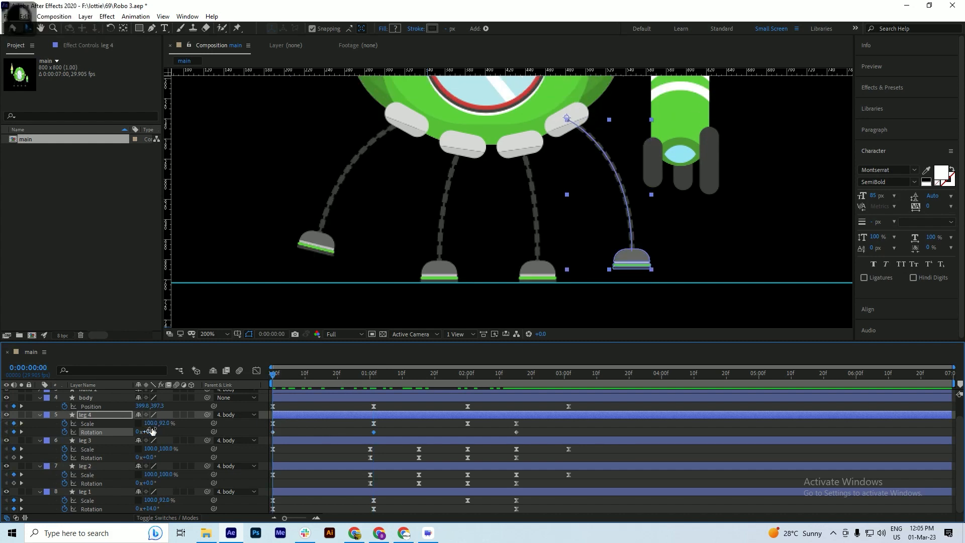
left_click_drag(151, 430, 149, 434)
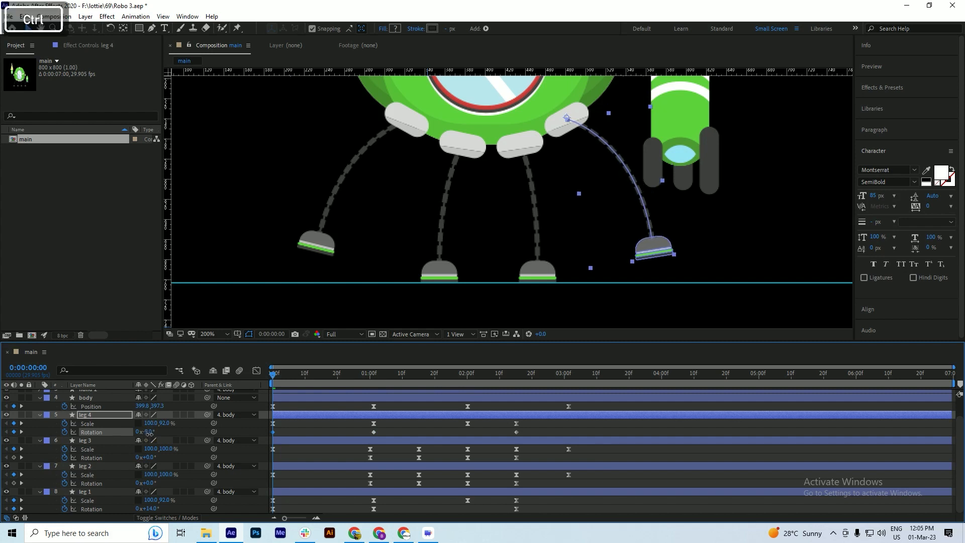
key("ctrl+s")
left_click(330, 376)
key("space")
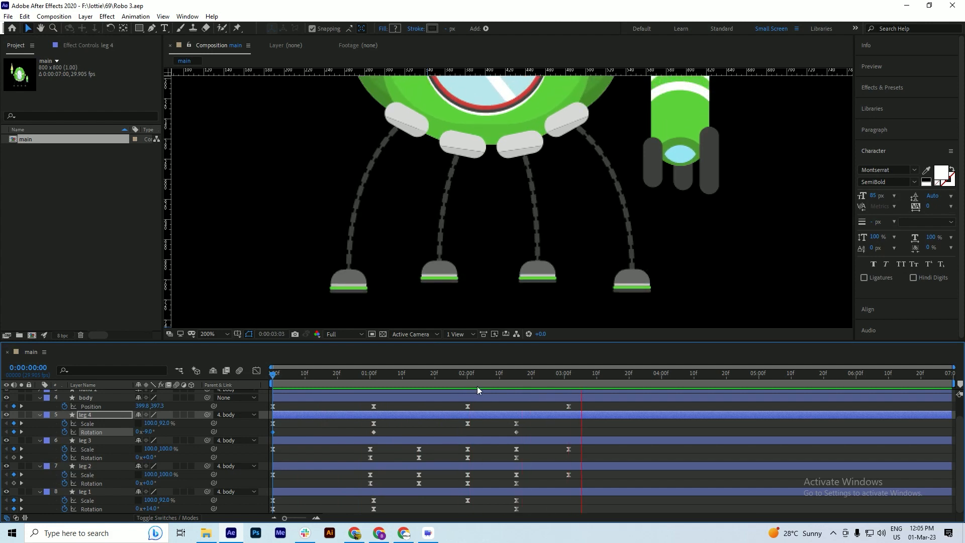
Copy leg 4's scale and rotation keyframes from the start of the timeline and paste them at 0:00:03:01
left_click_drag(469, 381, 515, 389)
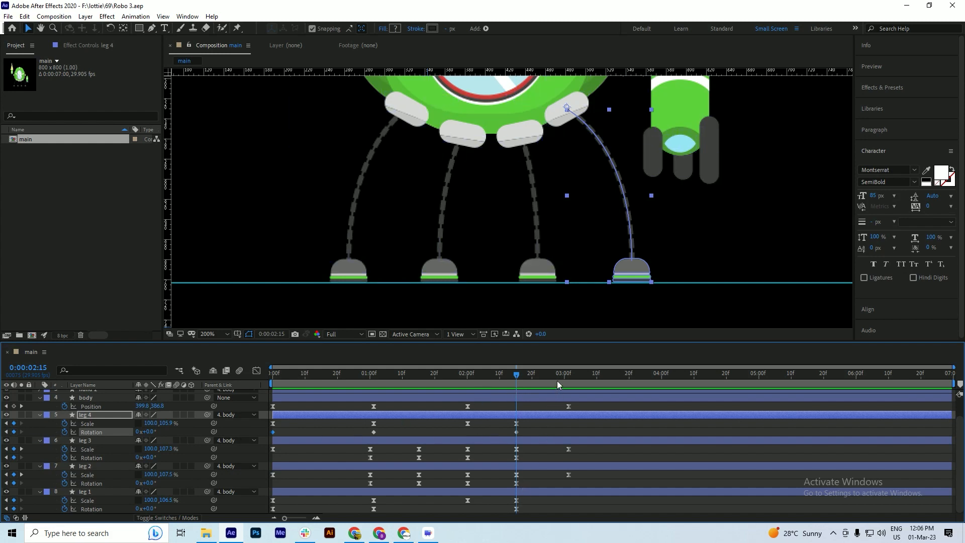
left_click(555, 381)
left_click_drag(555, 380, 568, 385)
key("ctrl+s")
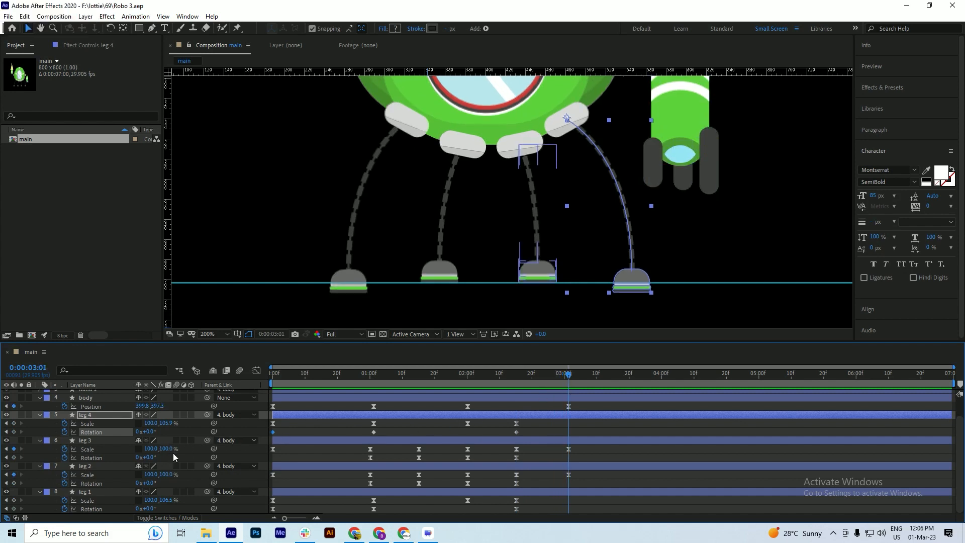
left_click_drag(283, 423, 271, 436)
key("ctrl+c")
key("ctrl+v")
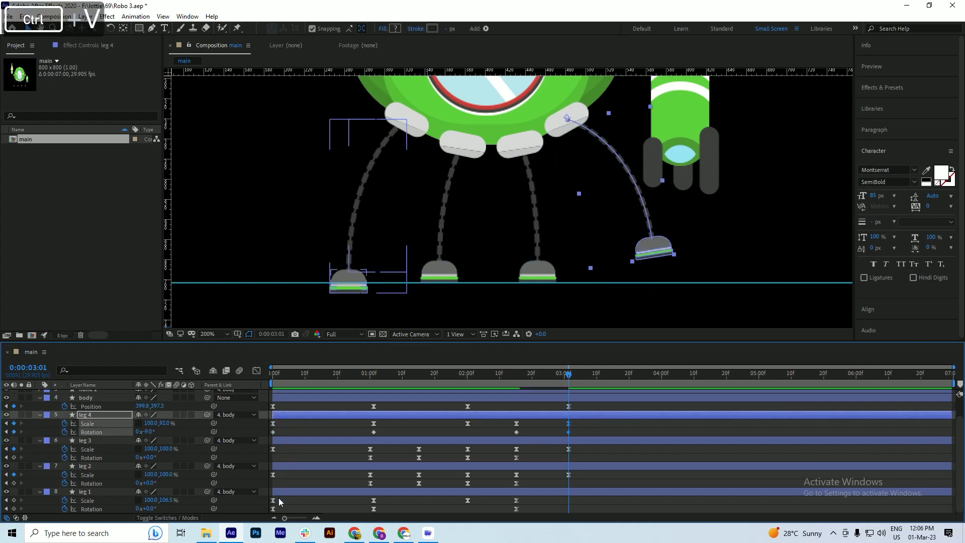
Copy leg 1's starting scale and rotation keyframes to 0:00:03:01 and preview the animation
left_click_drag(278, 499, 269, 511)
key("ctrl+c")
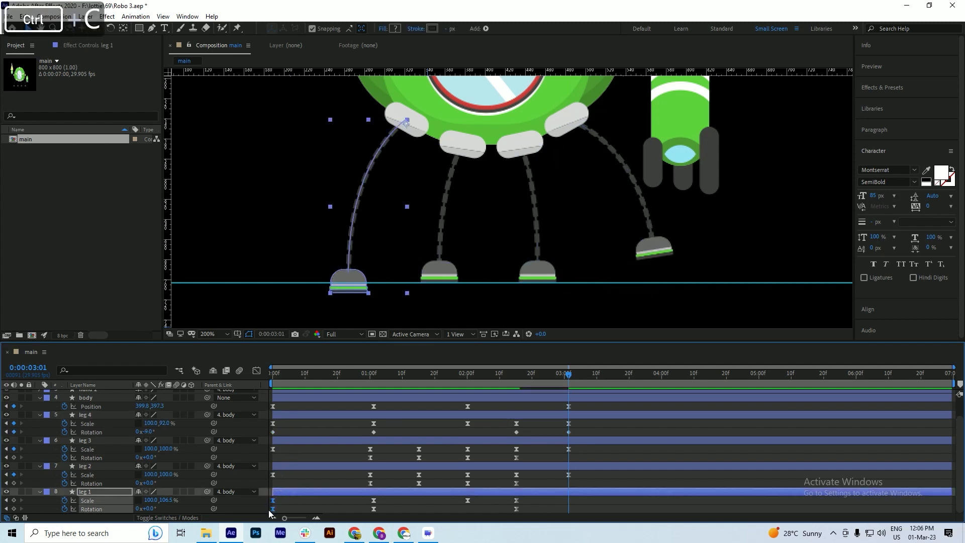
key("ctrl+v")
left_click_drag(535, 378, 500, 388)
key("space")
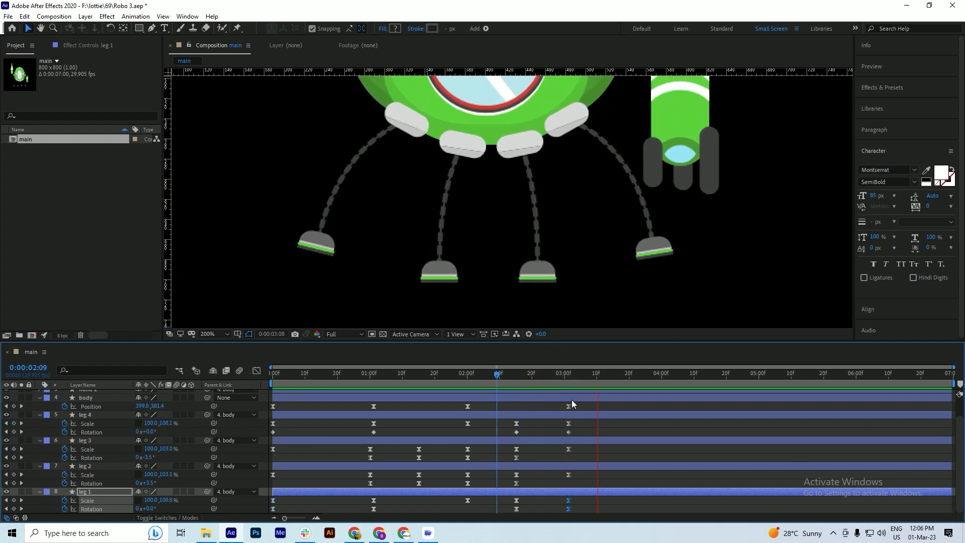
key("space")
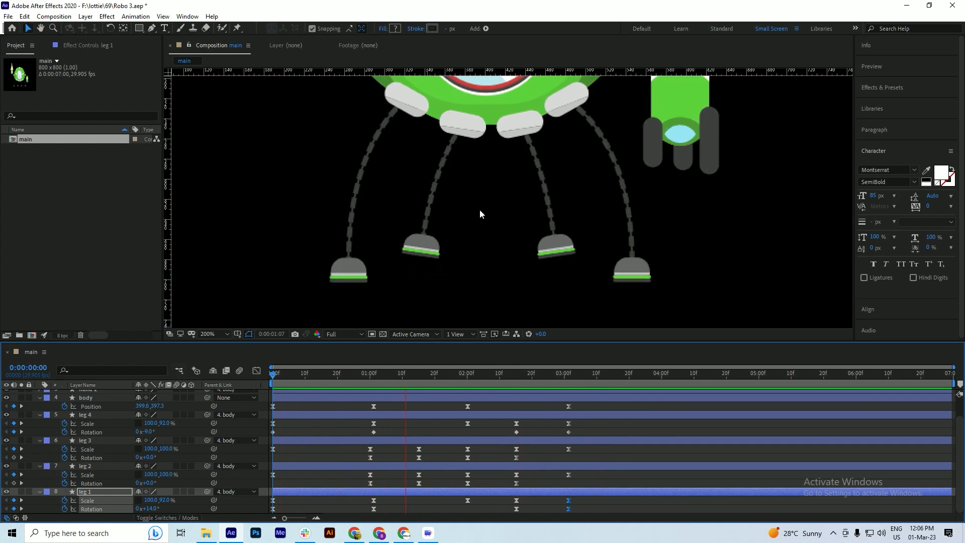
key("space")
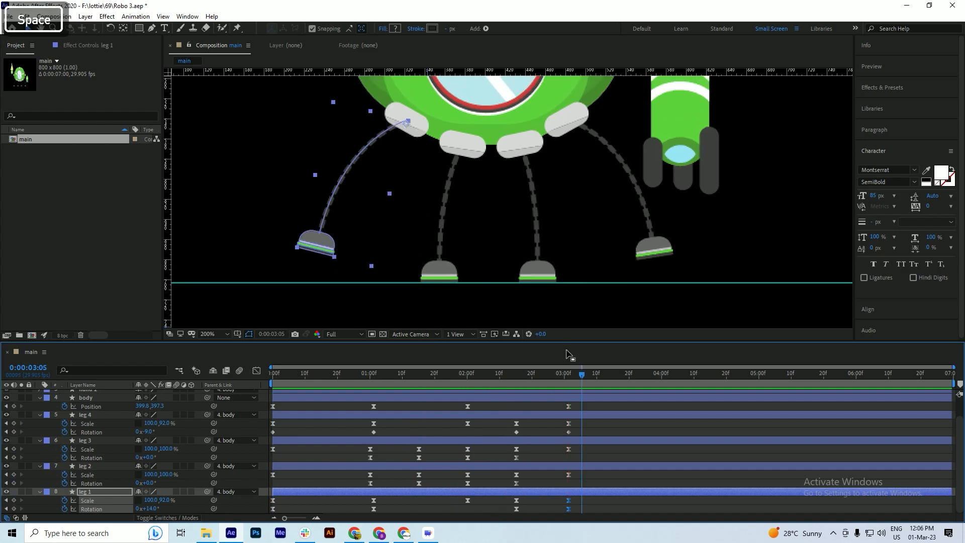
Apply Easy Ease to all body and leg keyframes, save the project and preview the animation
key("grave")
left_click_drag(581, 120, 258, 267)
key("F9")
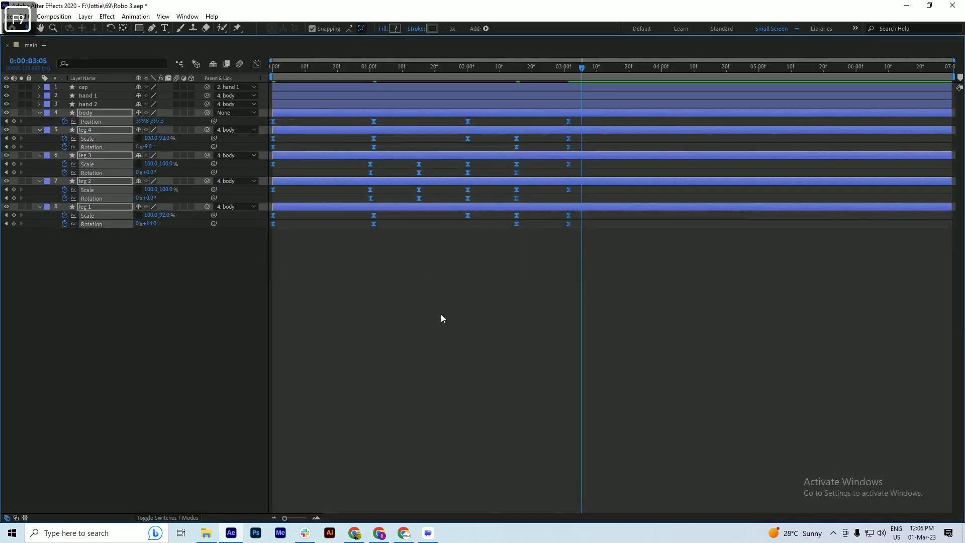
key("grave")
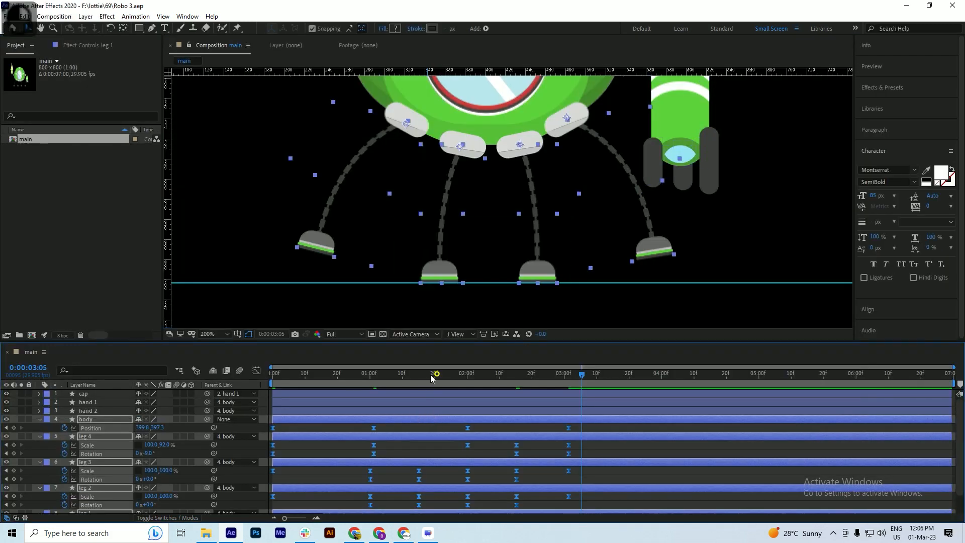
key("space")
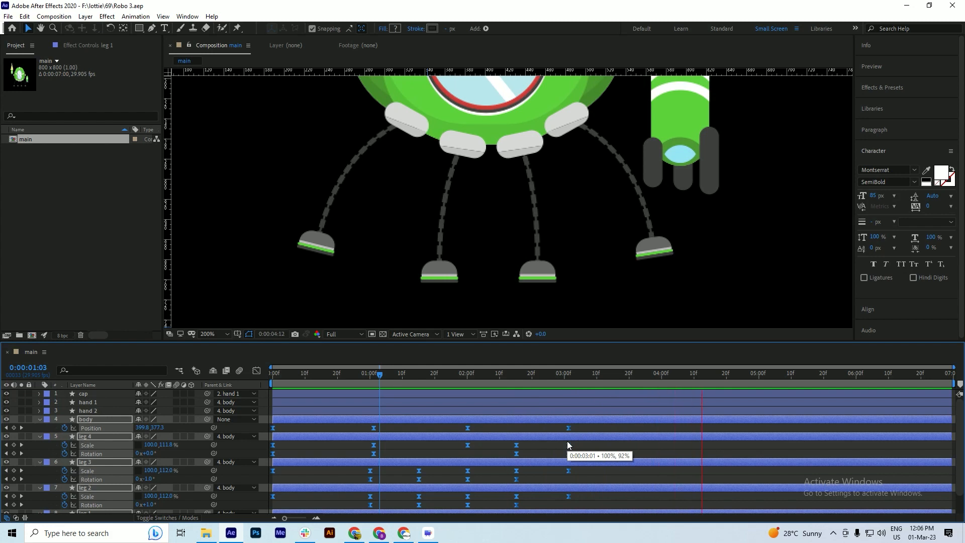
left_click_drag(361, 372, 421, 397)
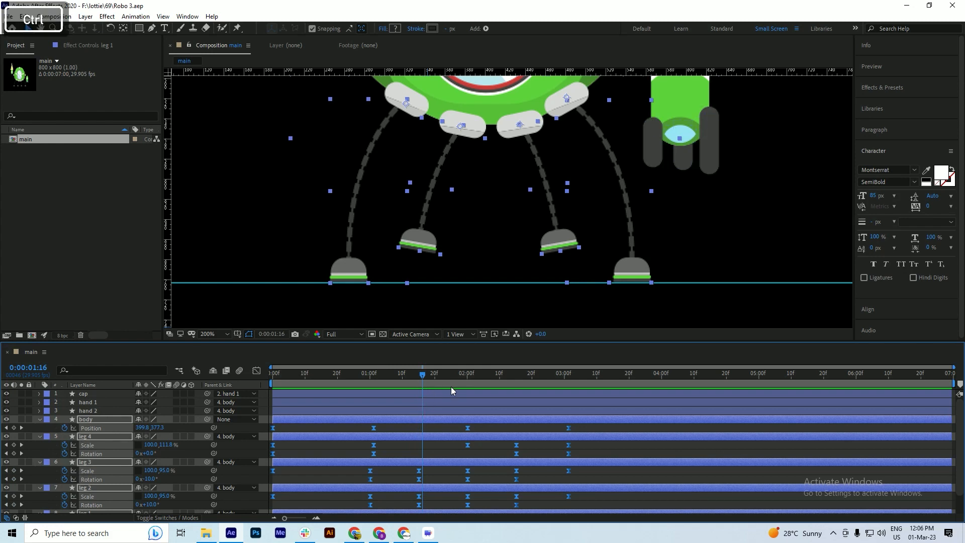
left_click(407, 427, "ctrl")
left_click(418, 420)
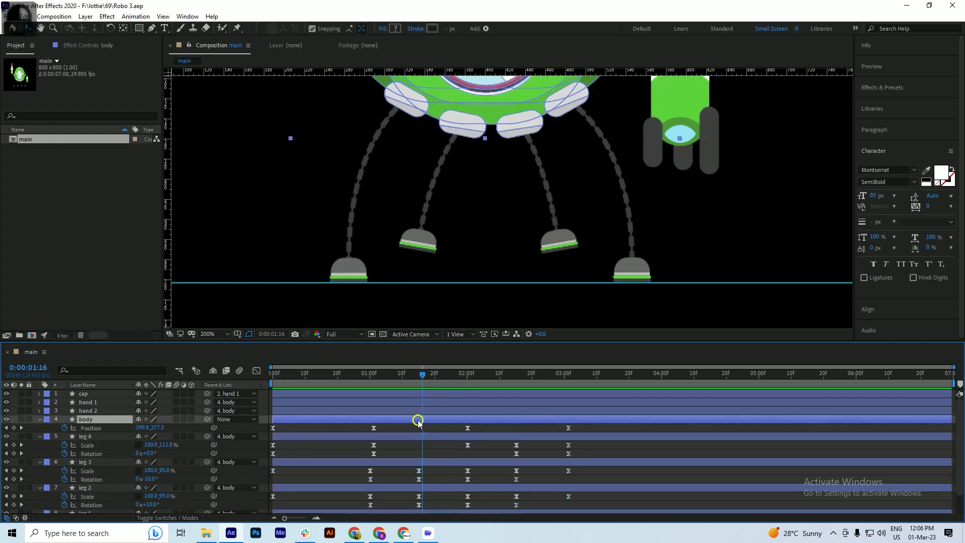
left_click(425, 249)
left_click(556, 235, "shift")
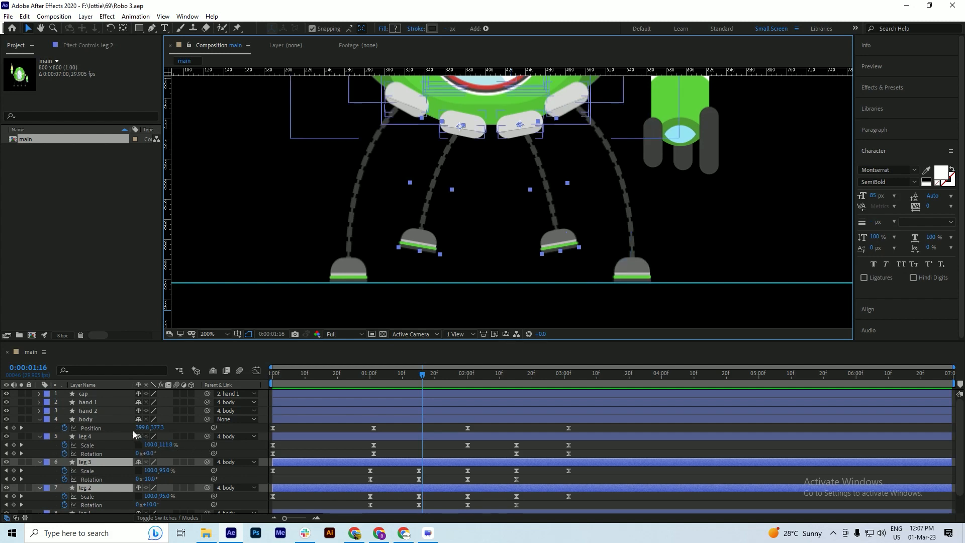
left_click(99, 438)
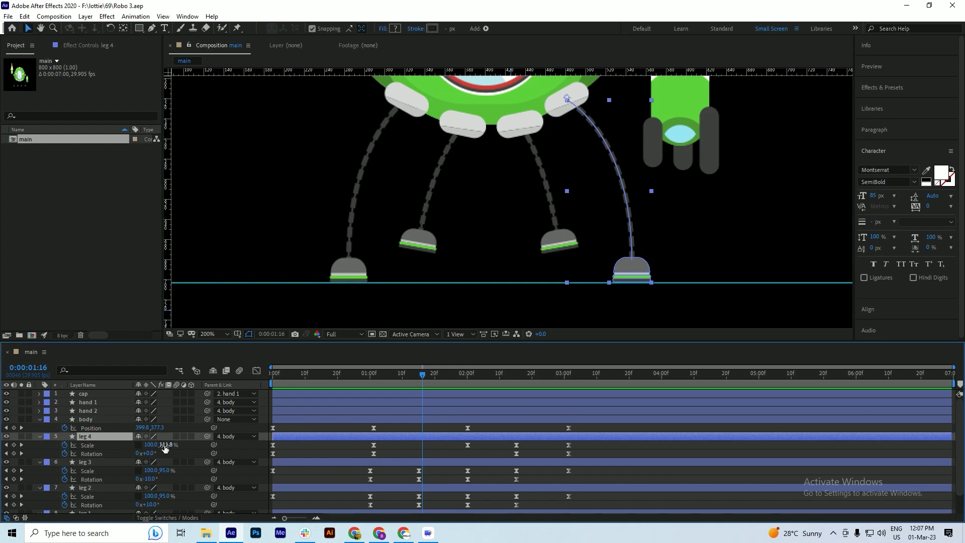
left_click_drag(167, 447, 173, 445)
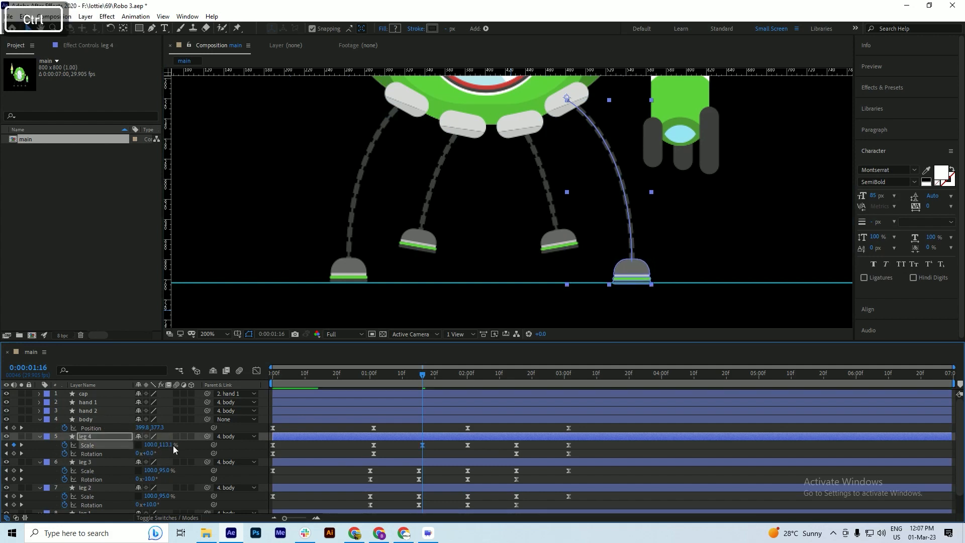
key("ctrl+z")
Key leg 3's vertical scale at 96.7% at 0:00:01:22 and save the project
left_click(447, 488)
left_click(441, 462)
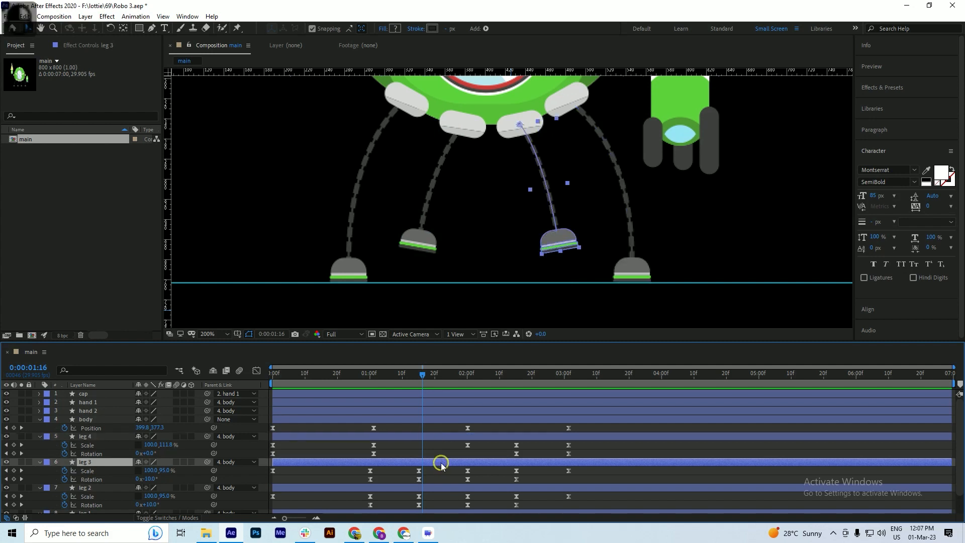
left_click_drag(425, 377, 445, 425)
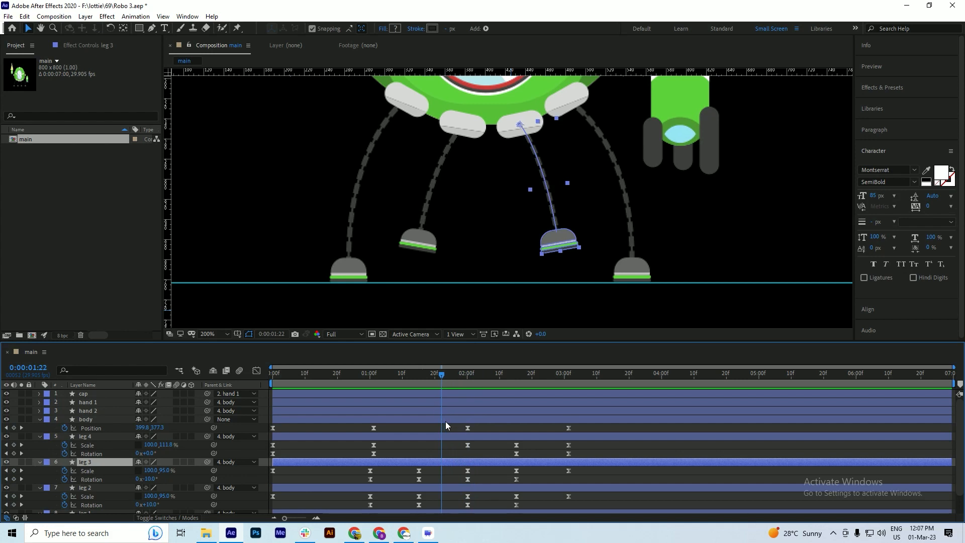
left_click(118, 479)
left_click(161, 470, "ctrl")
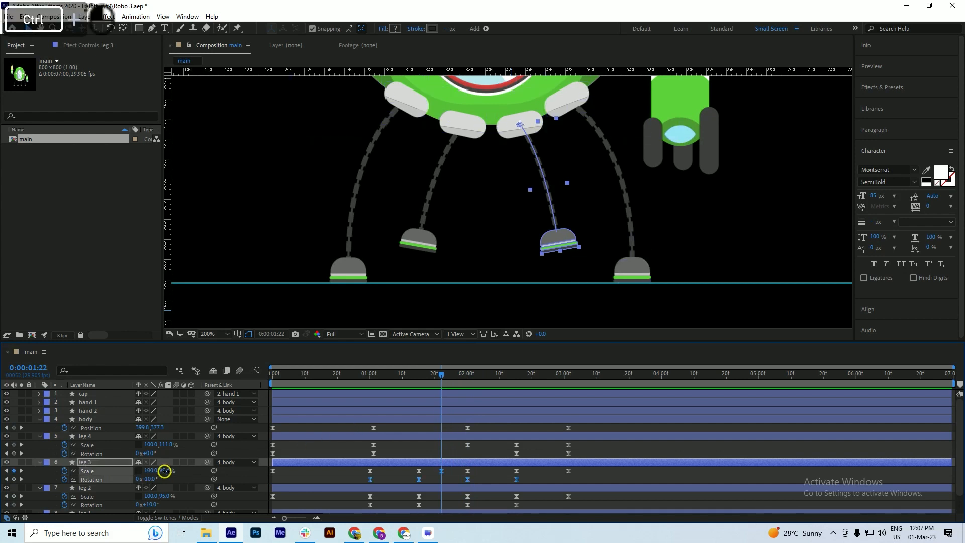
left_click_drag(174, 471, 177, 472)
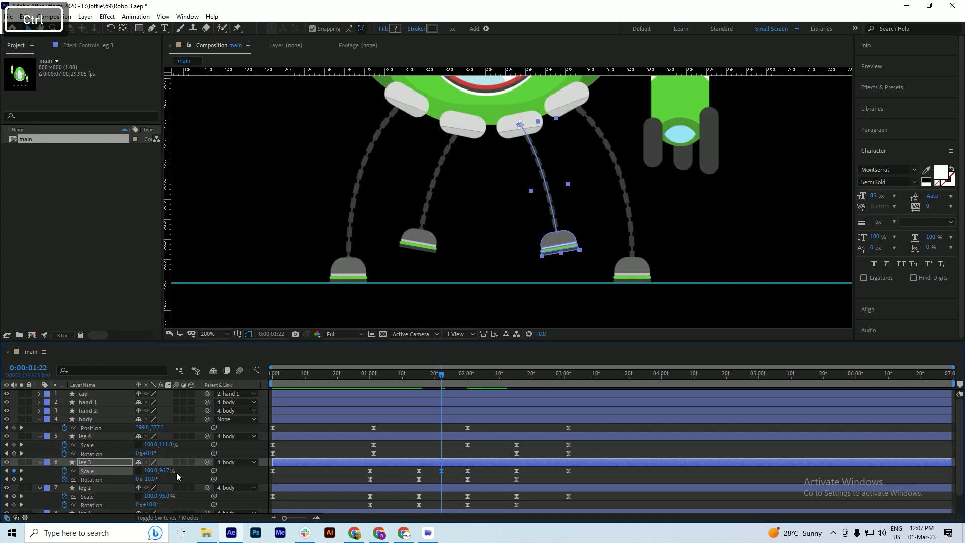
key("ctrl+s")
Key leg 2's vertical scale at 96.6% at 0:00:01:22, save the project and preview from 0:00:01:10
left_click_drag(154, 505, 153, 504)
key("ctrl+z")
key("ctrl+z")
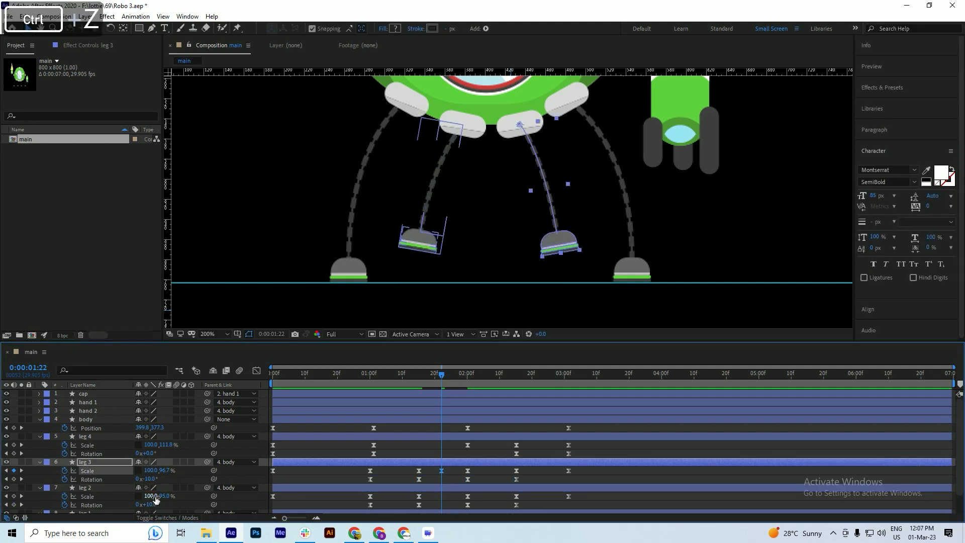
left_click(164, 496, "ctrl")
key("ctrl+s")
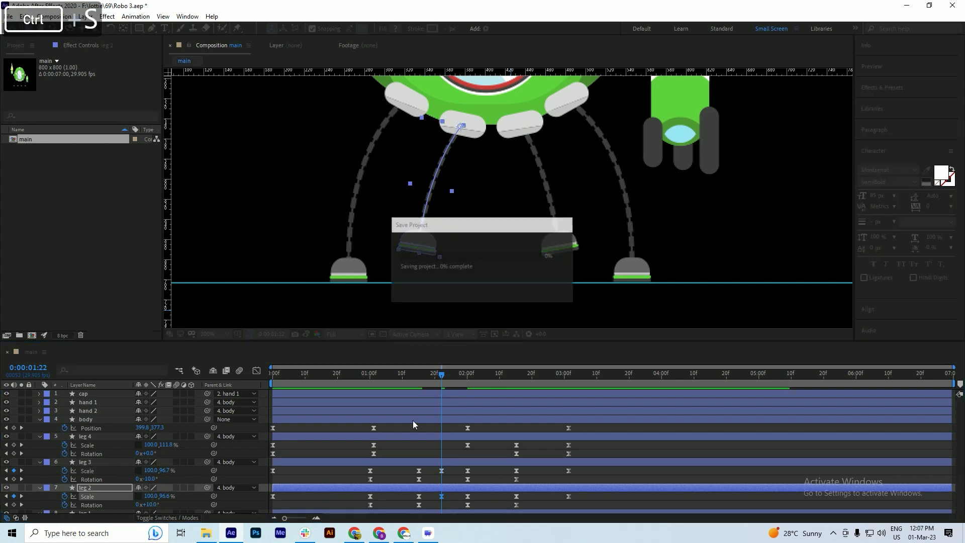
left_click(403, 383)
key("space")
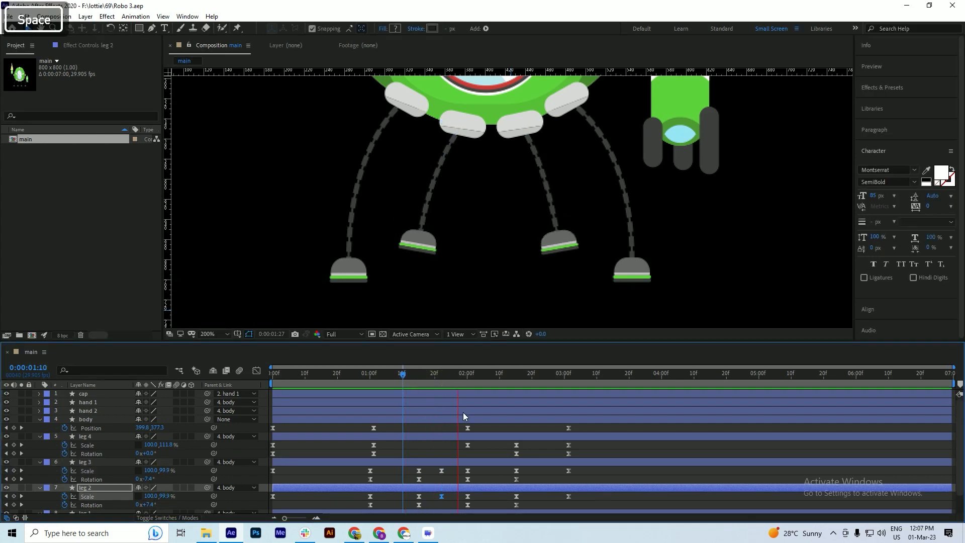
key("space")
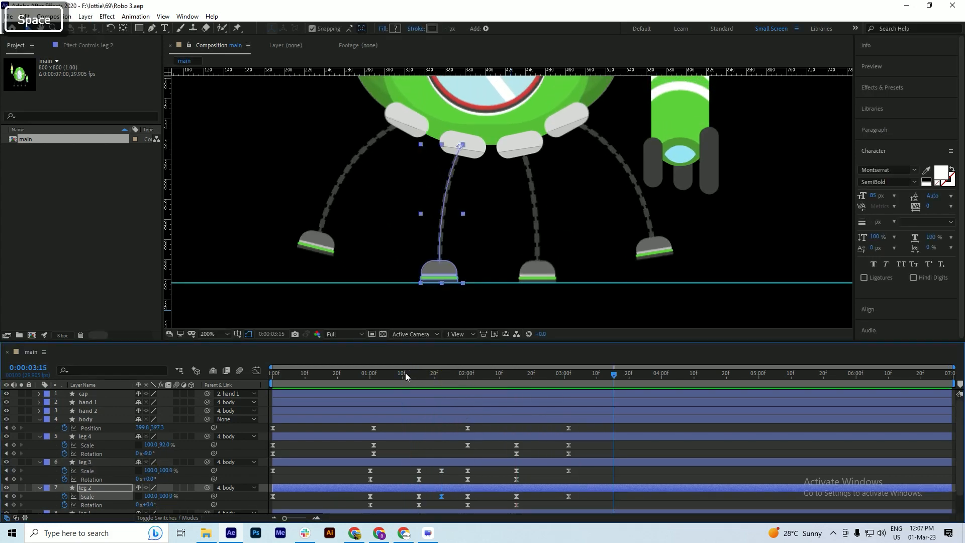
Key leg 4's vertical scale at 94.2% at 0:00:03:14 and save the project
left_click_drag(402, 372, 581, 454)
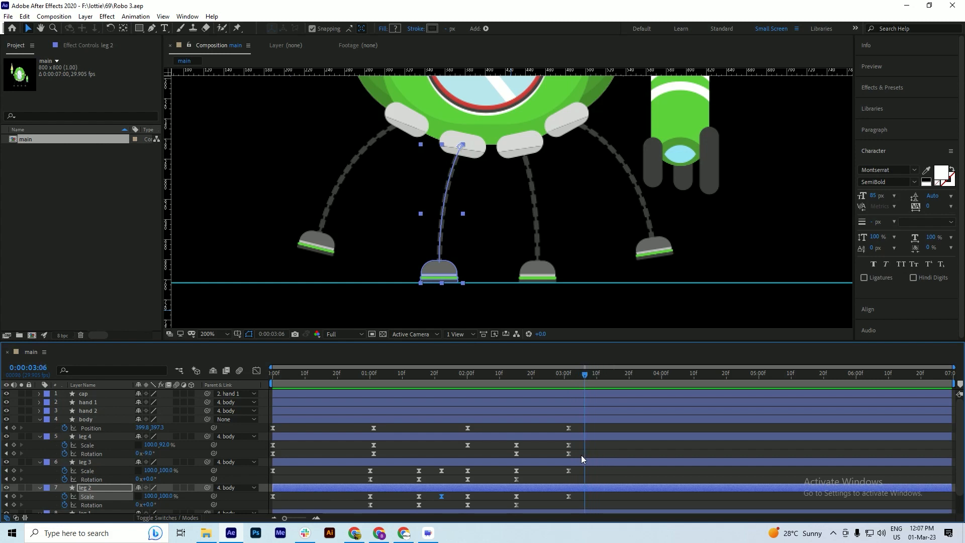
key("ctrl+z")
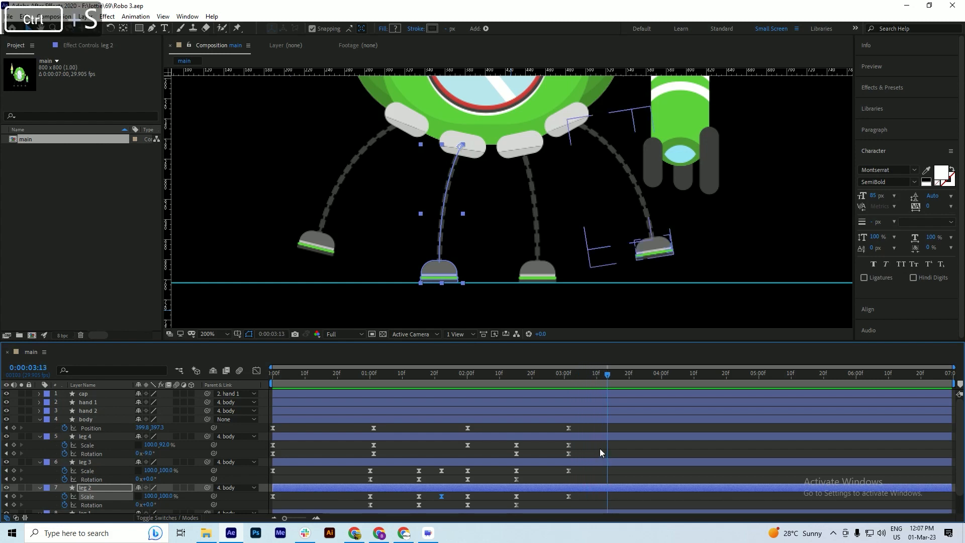
key("ctrl+shift+z")
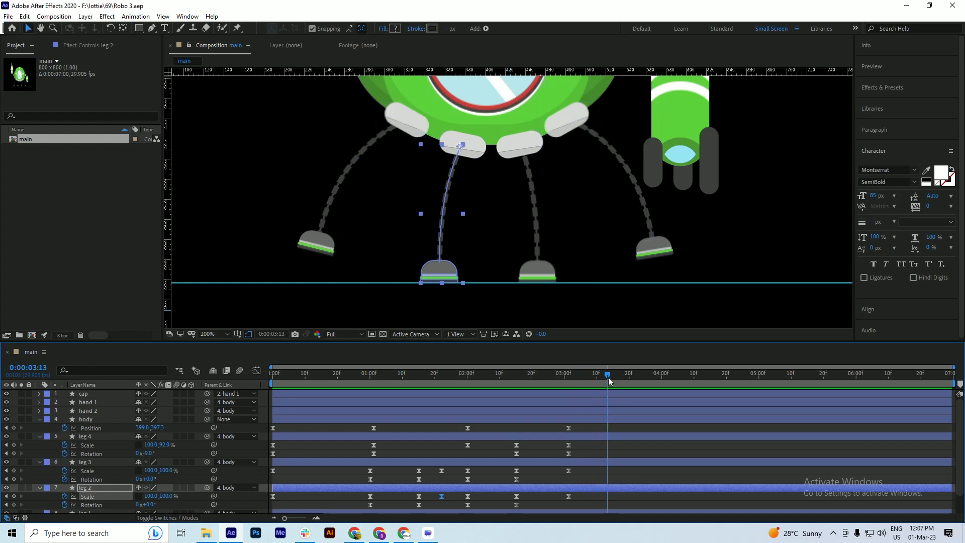
left_click_drag(608, 376, 611, 383)
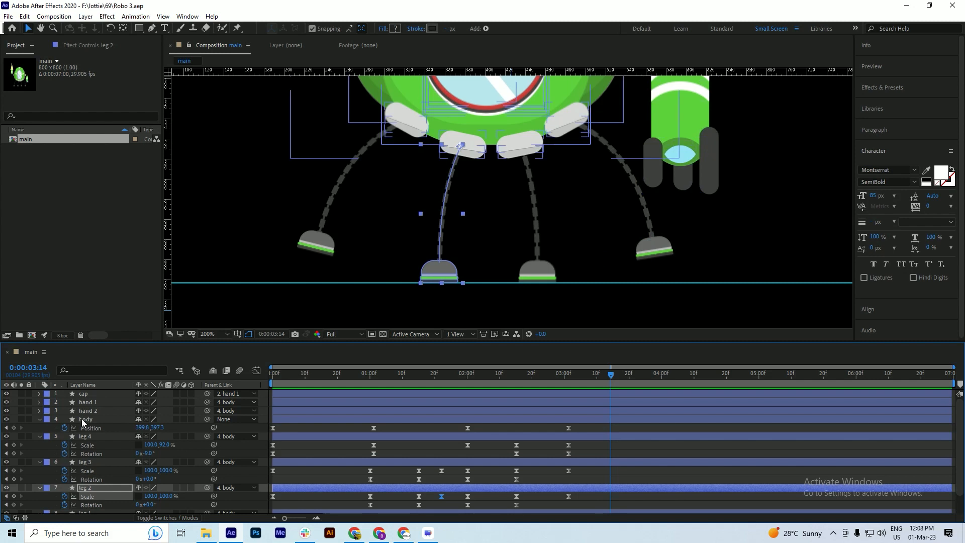
left_click(84, 436)
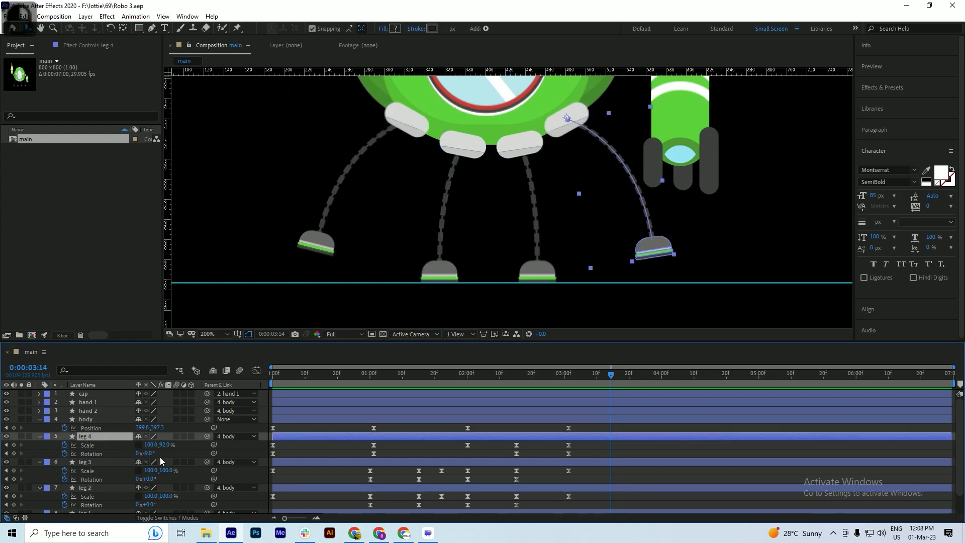
key("ctrl")
left_click_drag(166, 445, 181, 446)
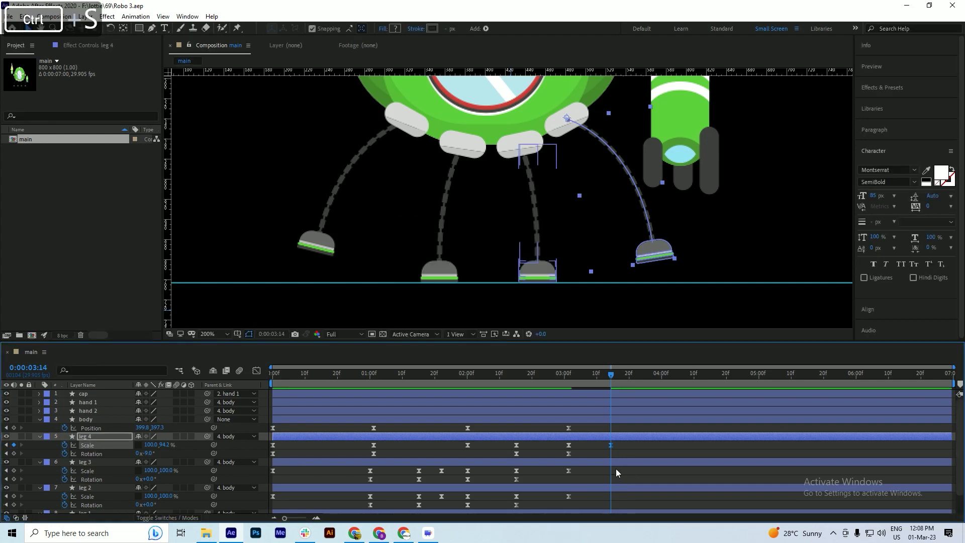
Key leg 1's vertical scale at 94.8% at 0:00:03:14 and save the project
scroll(614, 499, "down", 1)
left_click(614, 490)
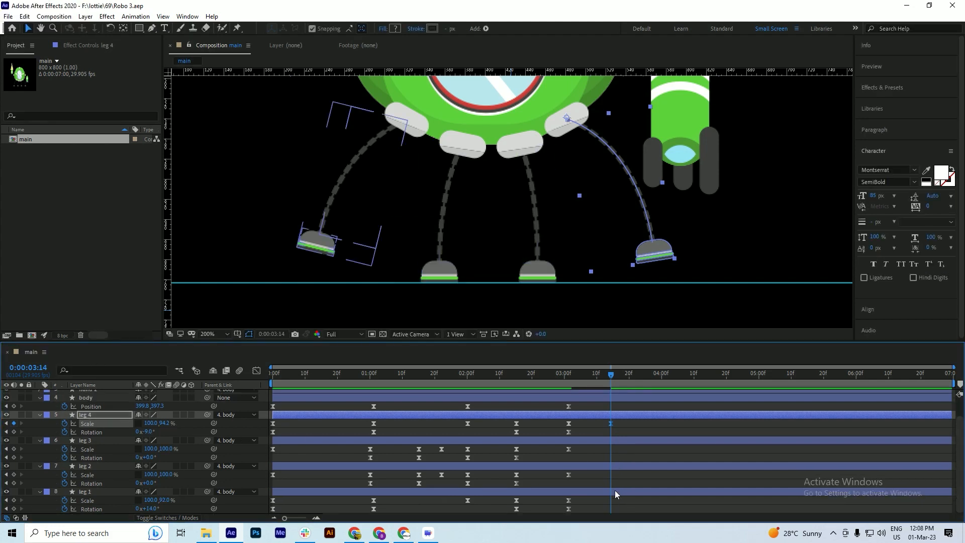
left_click_drag(150, 508, 182, 503)
key("ctrl+z")
key("ctrl+s")
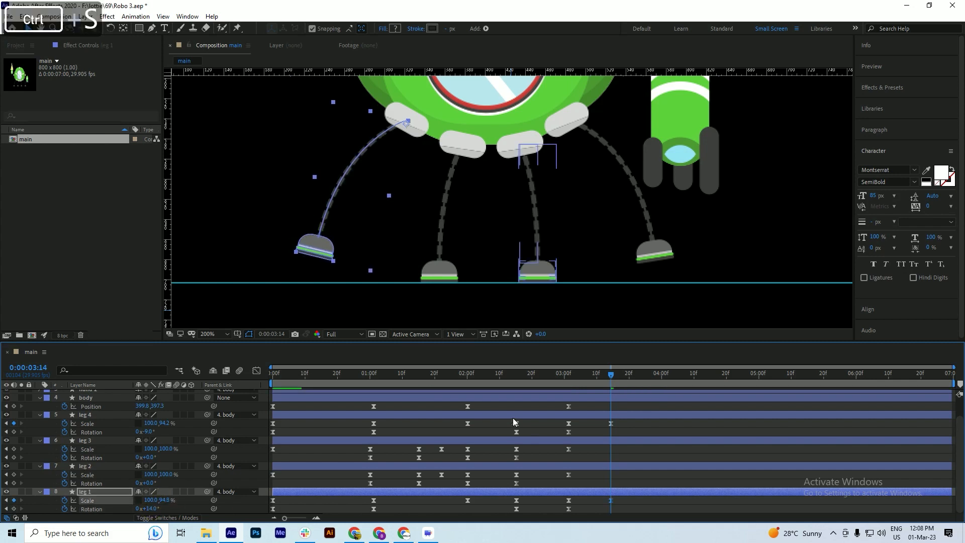
Copy the scale keyframes of leg 4 and leg 1 from 0:00:03:01 to 0:00:04:00
left_click_drag(633, 376, 662, 383)
left_click(568, 424)
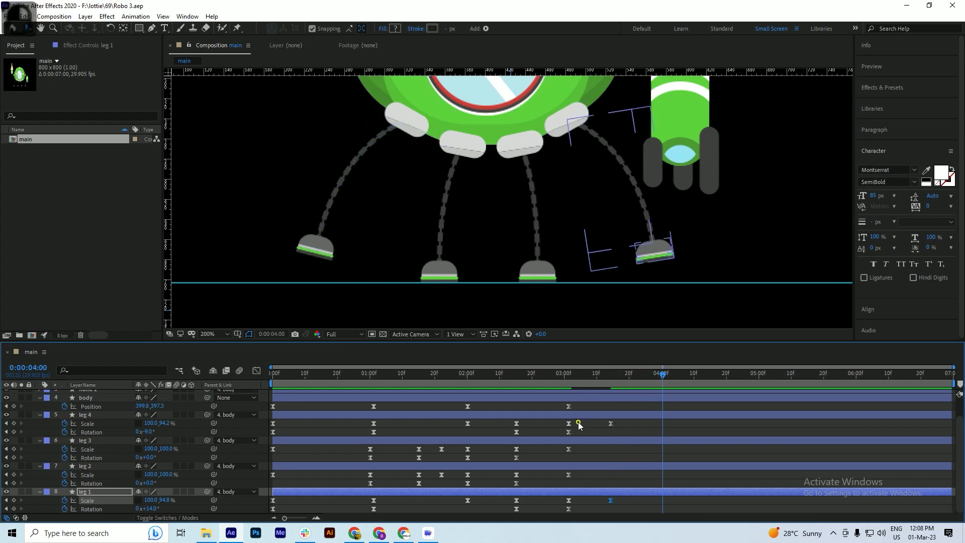
key("ctrl+v")
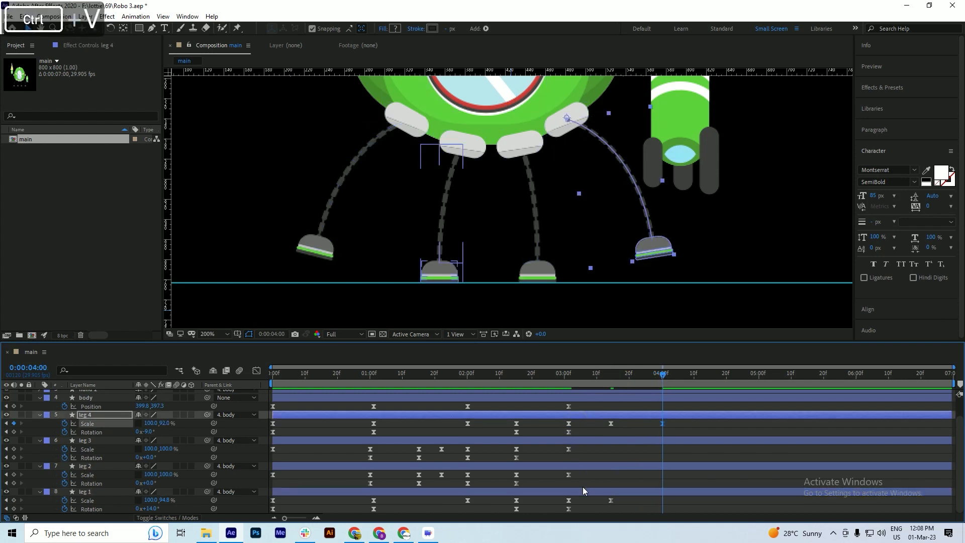
left_click(568, 500)
key("ctrl+c")
key("ctrl+v")
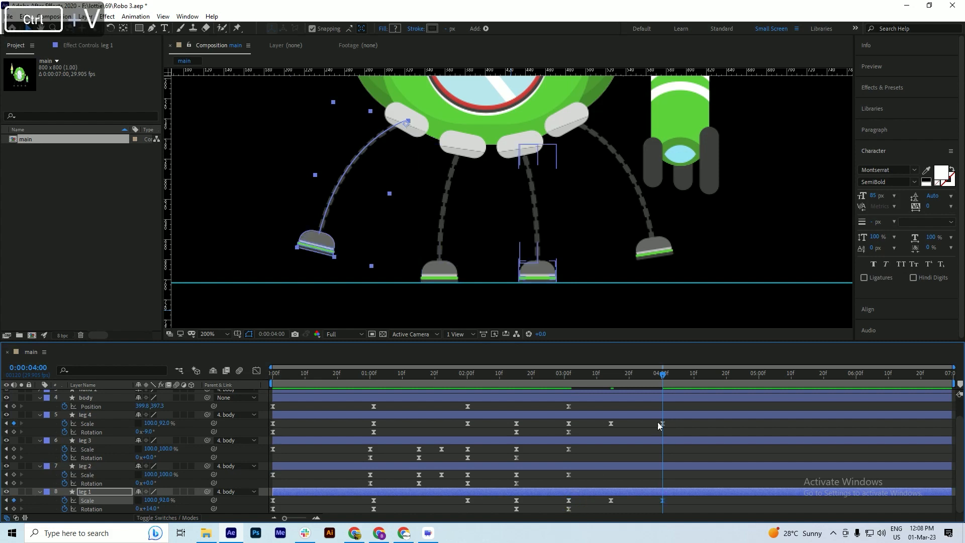
Trim the composition to a work area ending just after 0:00:04:00 and save the project
left_click(660, 375)
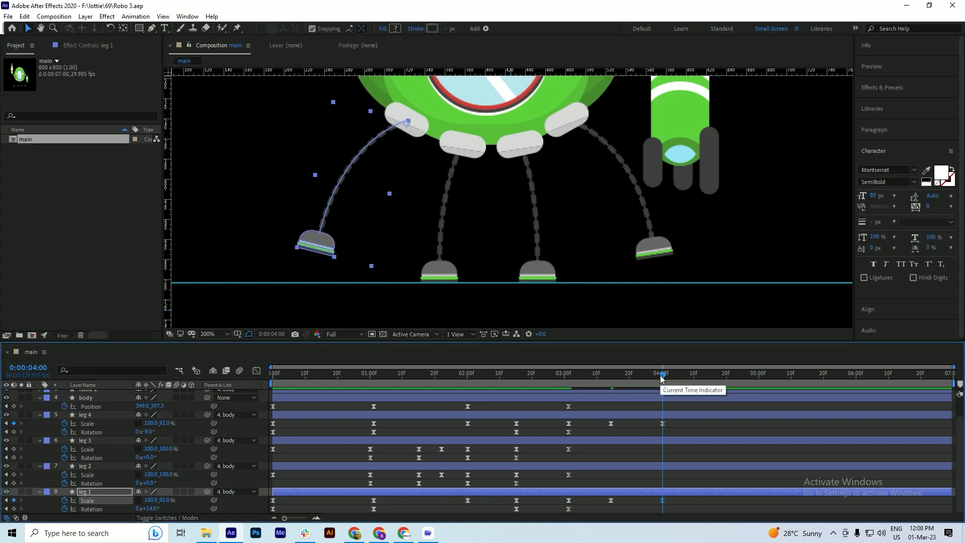
right_click(642, 386)
left_click(675, 414)
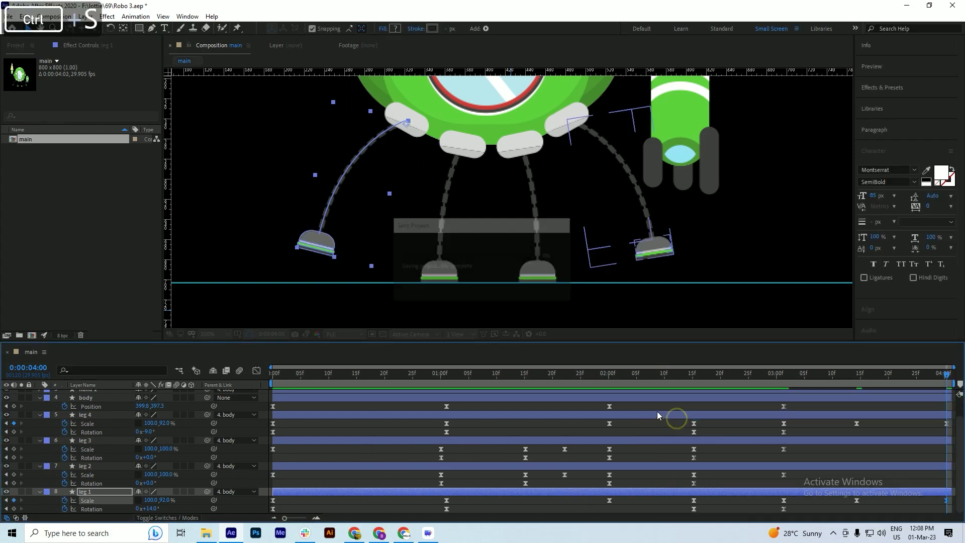
Return to 0:00:00:00, collapse the keyframe properties of all layers and clear the layer selection
key("ctrl+a")
left_click_drag(289, 373, 162, 385)
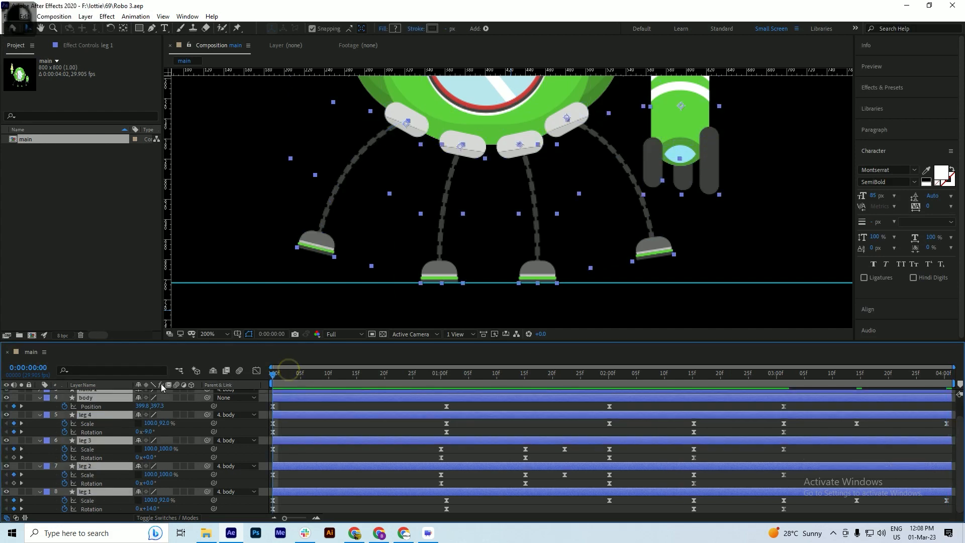
key("ctrl+a")
left_click(39, 397)
left_click(308, 465)
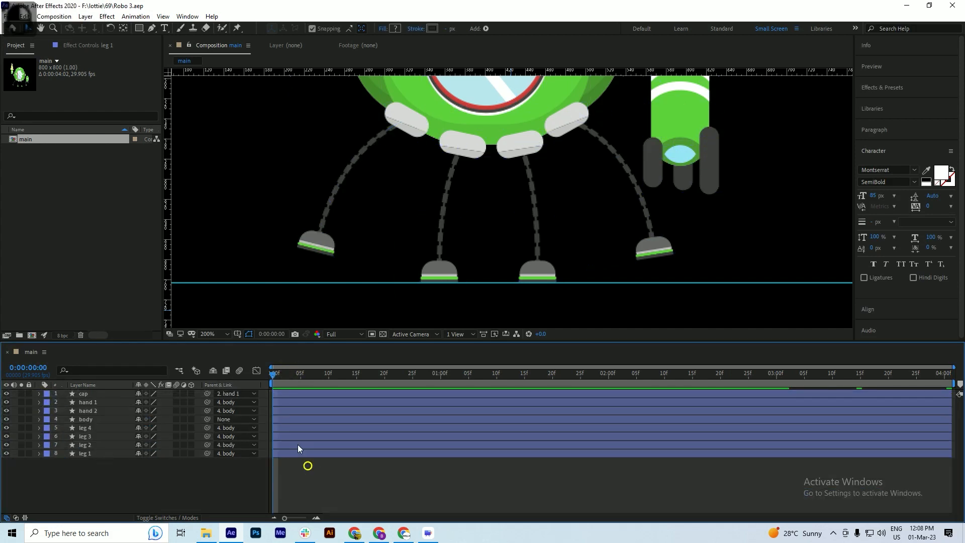
Play the looping leg animation at several zoom levels to examine the walk cycle, and save the project
key("space")
scroll(402, 237, "down", 2)
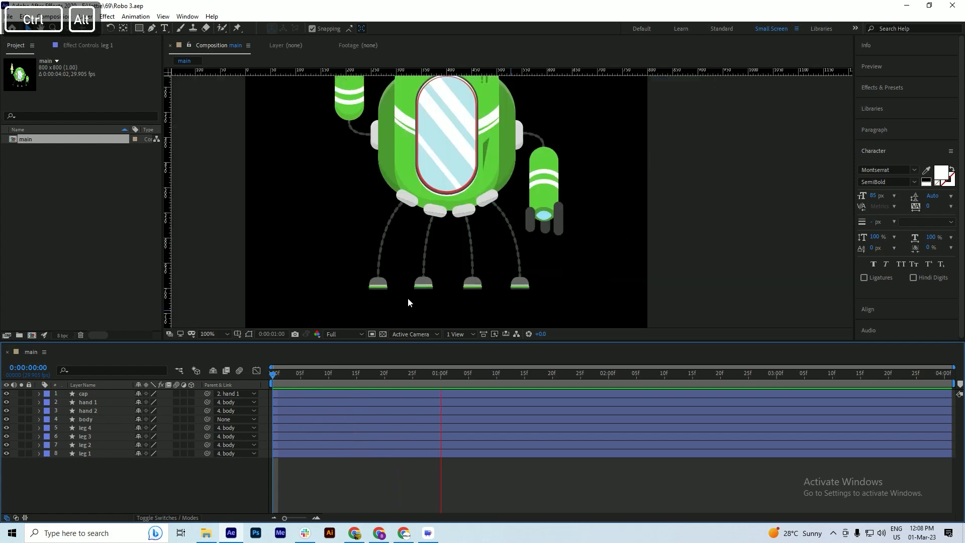
key("space")
left_click_drag(500, 282, 515, 324)
key("space")
scroll(458, 282, "down", 1)
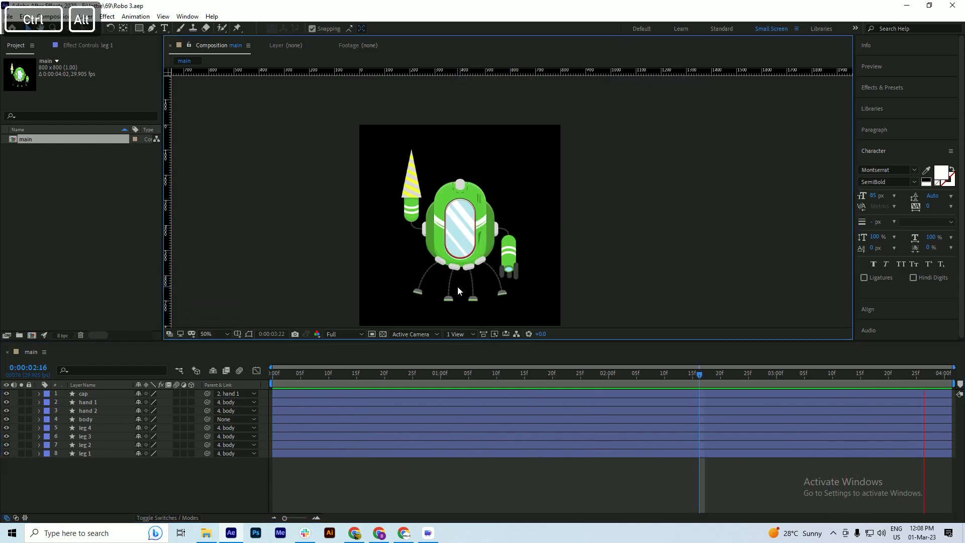
scroll(458, 285, "up", 2)
key("ctrl+s")
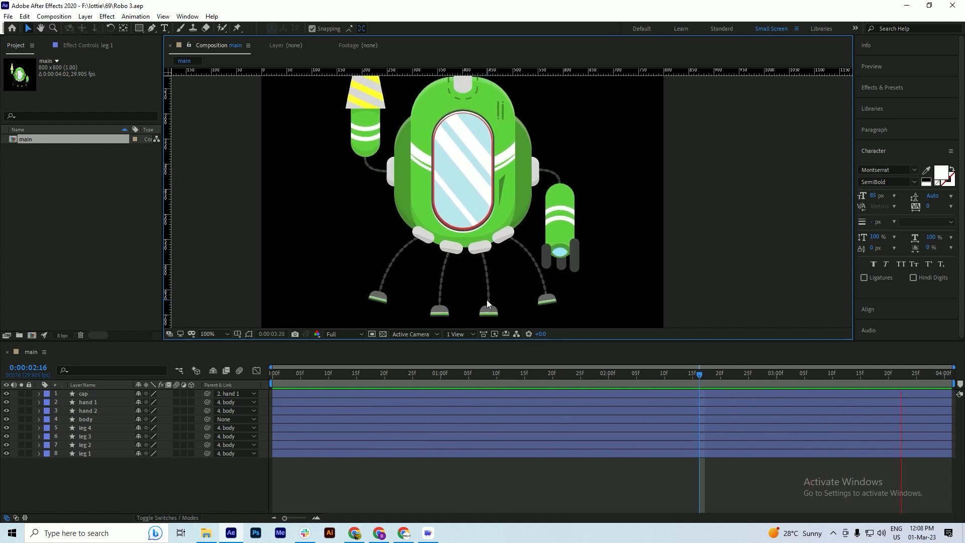
key("space")
Return to 0:00:00:00, save the project and bring the robot's body and both hands into view with nothing selected
left_click_drag(299, 375, 245, 382)
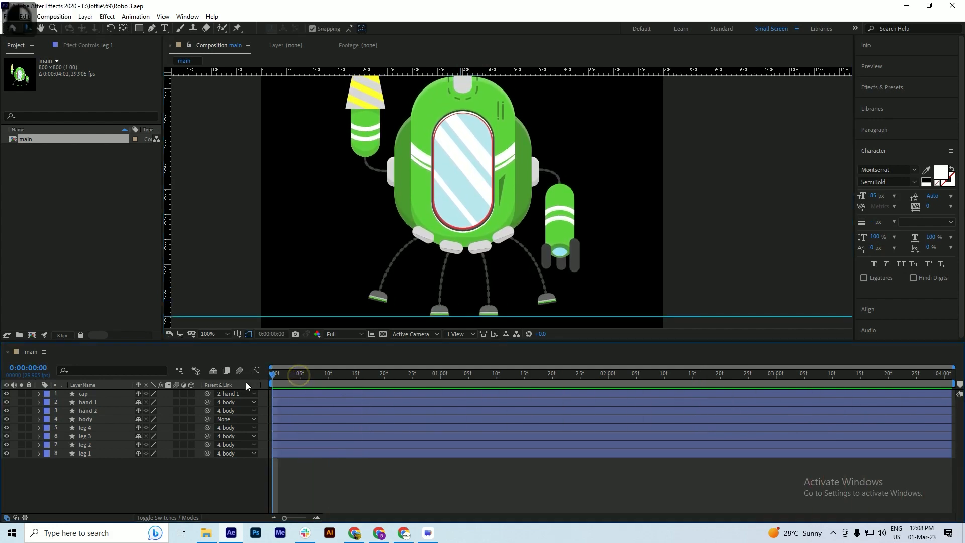
key("ctrl+s")
key("space")
left_click_drag(371, 195, 355, 229)
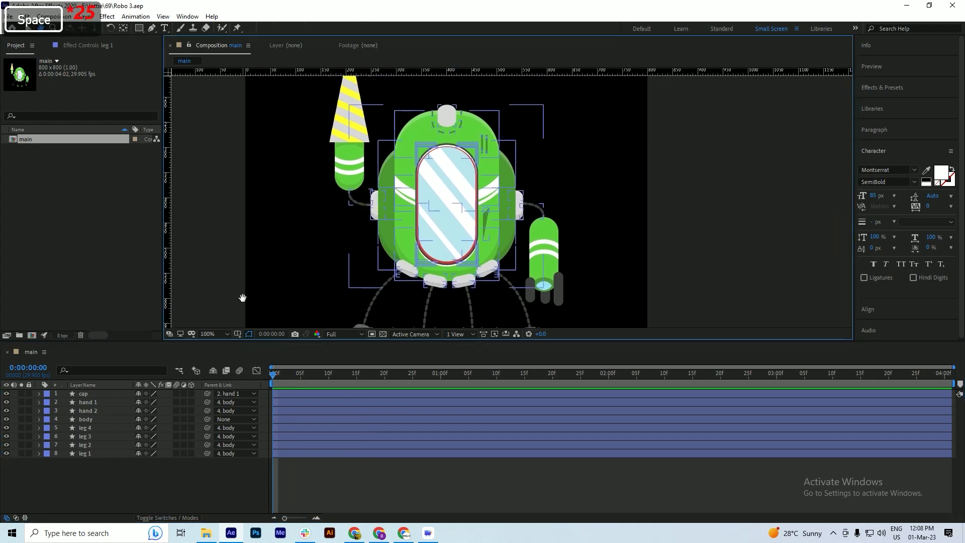
left_click(81, 478)
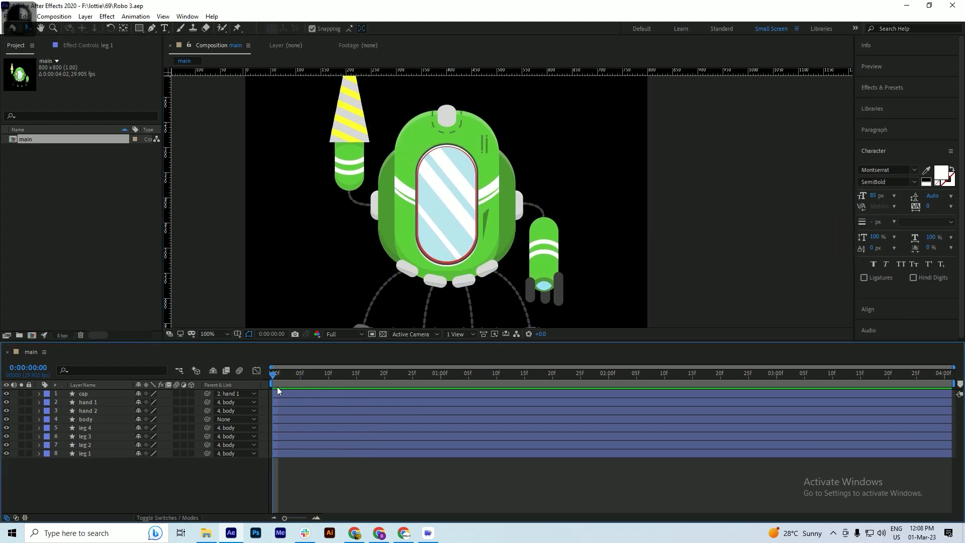
left_click_drag(278, 387, 207, 393)
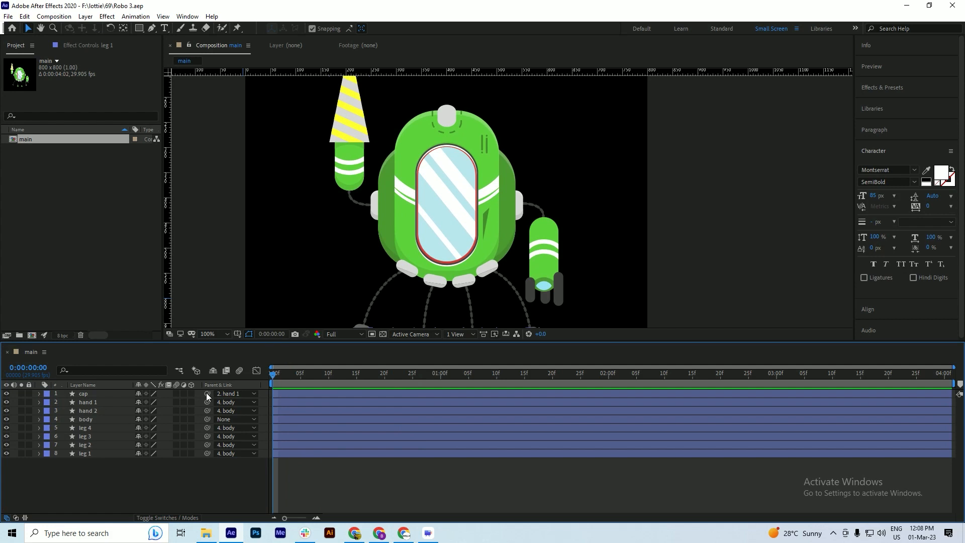
Save the project and reveal the Position properties of the hand 1 and hand 2 layers
left_click(349, 165)
key("ctrl+s")
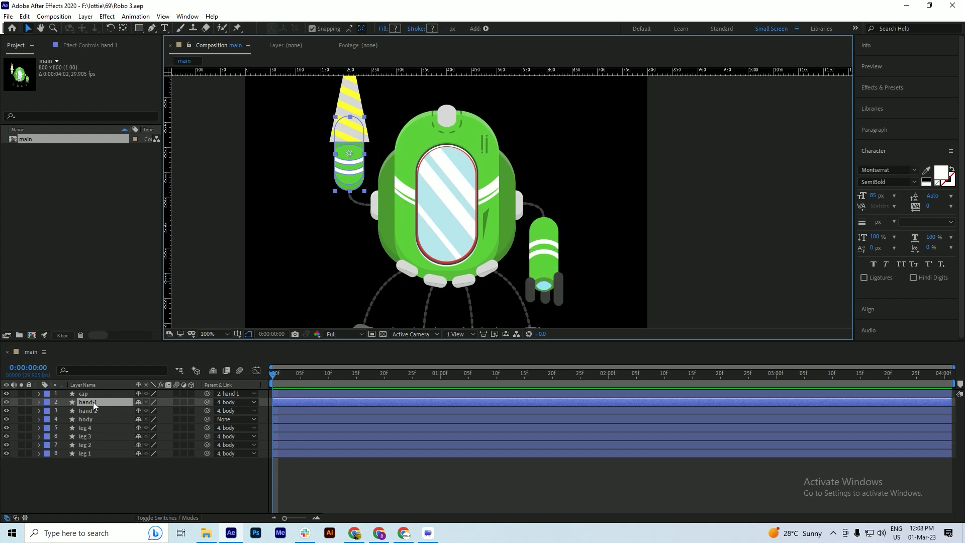
key("p")
left_click(87, 419)
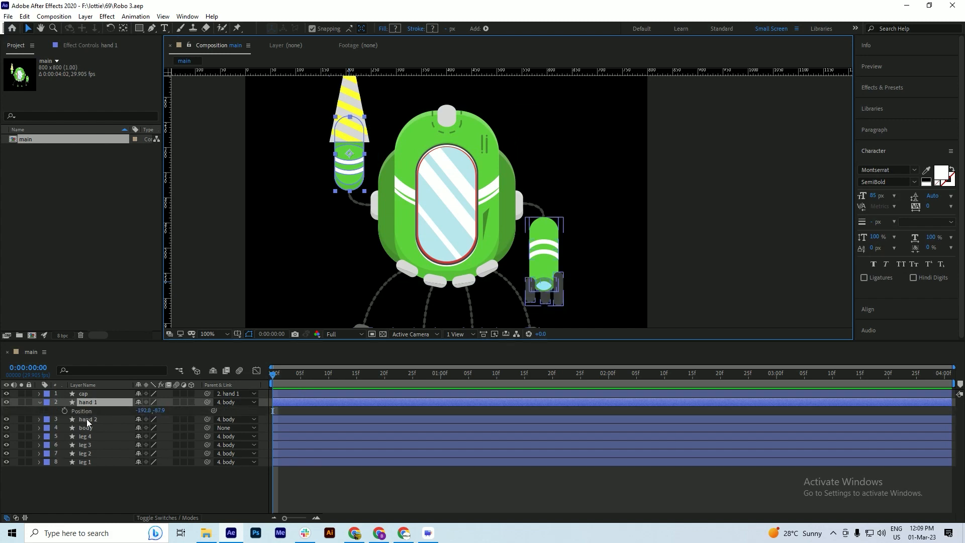
key("p")
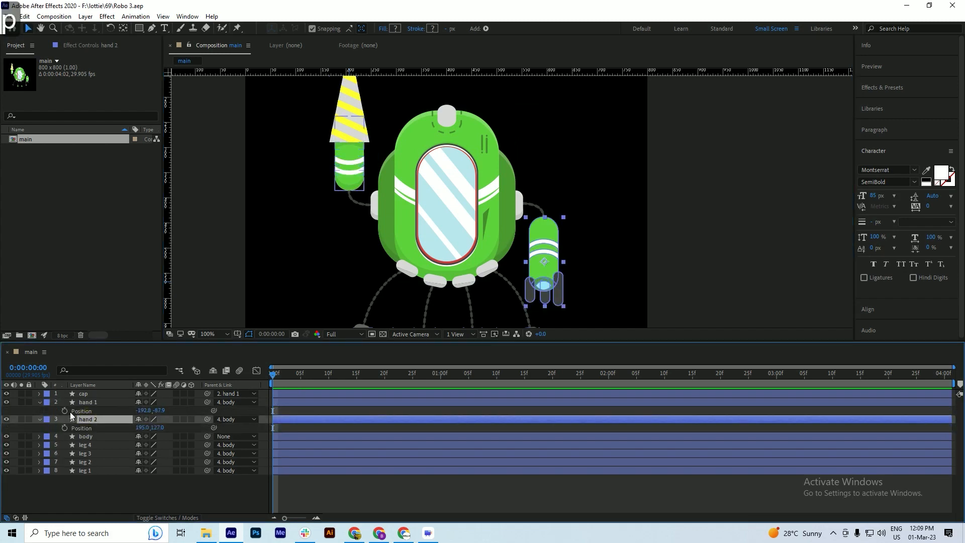
Start Position keyframes on hand 1 and hand 2, save the project and shift both keyframes to 0:00:00:04
left_click(66, 411)
left_click(66, 427)
key("ctrl+s")
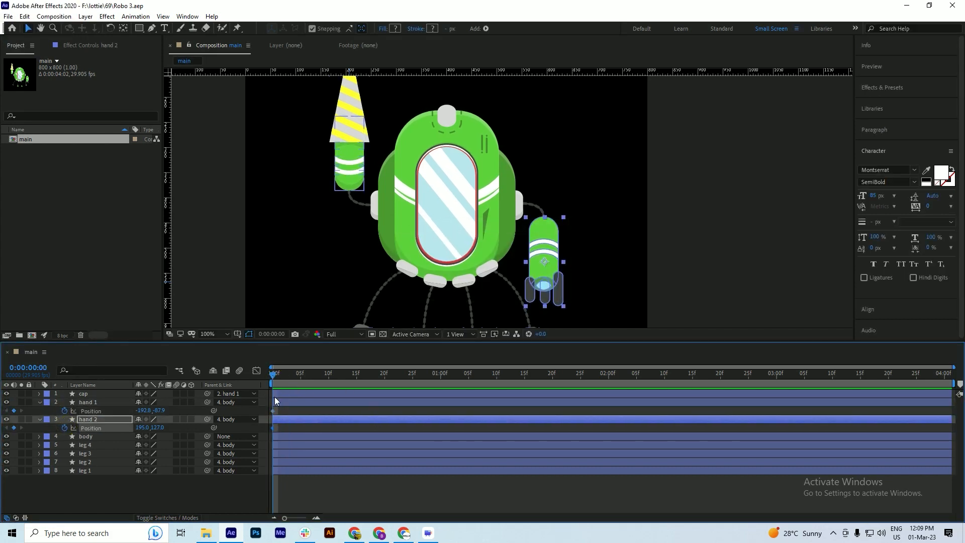
left_click_drag(275, 401, 298, 402)
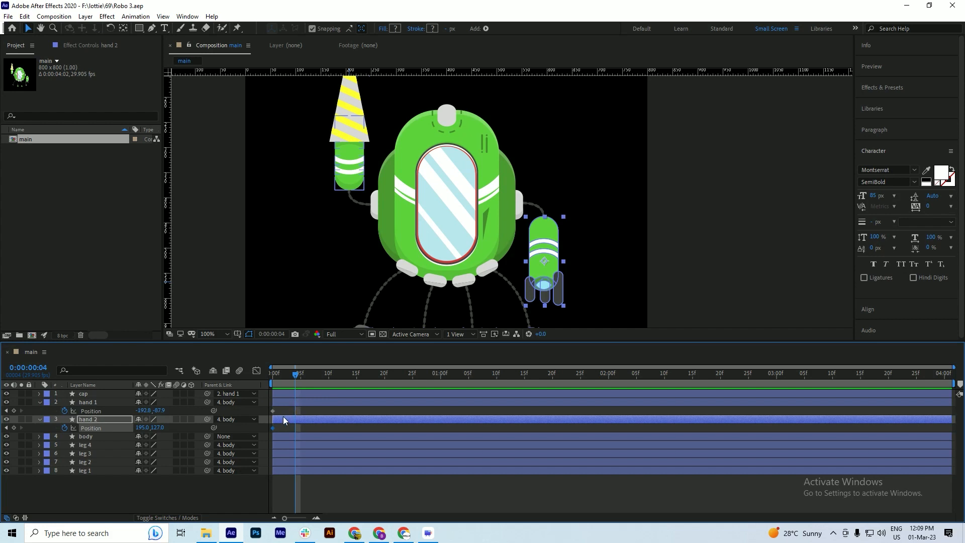
left_click_drag(282, 409, 296, 427)
Key hand 2's vertical position at 117.0 at 0:00:01:04 and save the project
left_click_drag(297, 375, 462, 393)
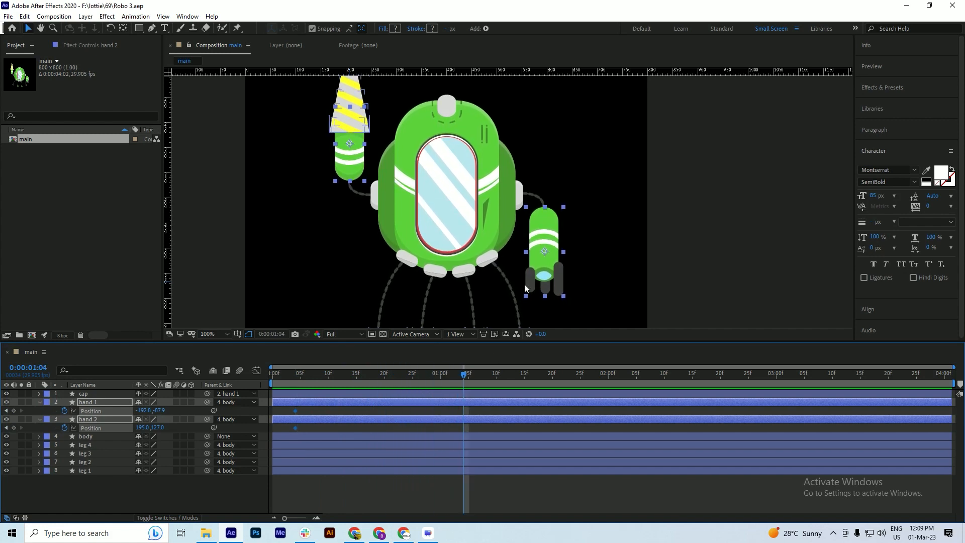
left_click(459, 430)
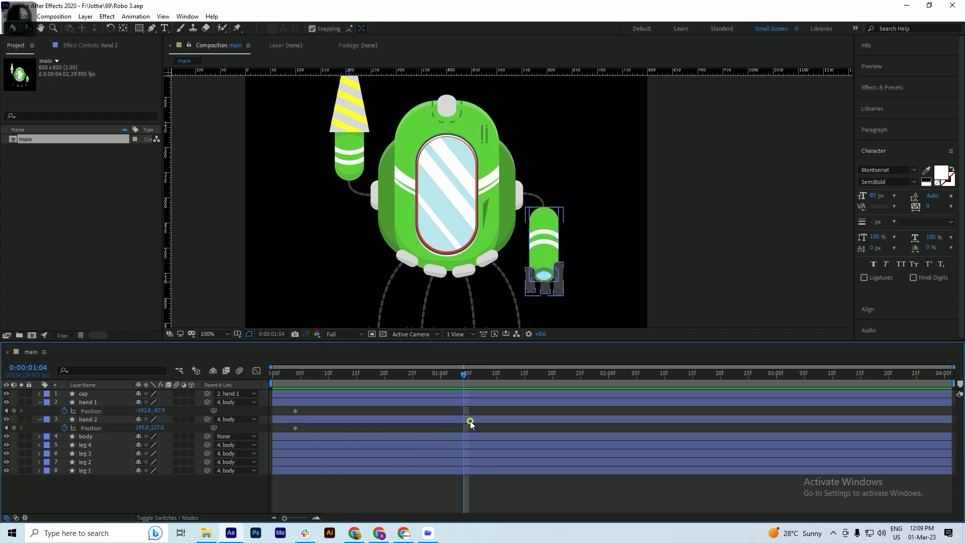
left_click(469, 420)
key("shift+Up")
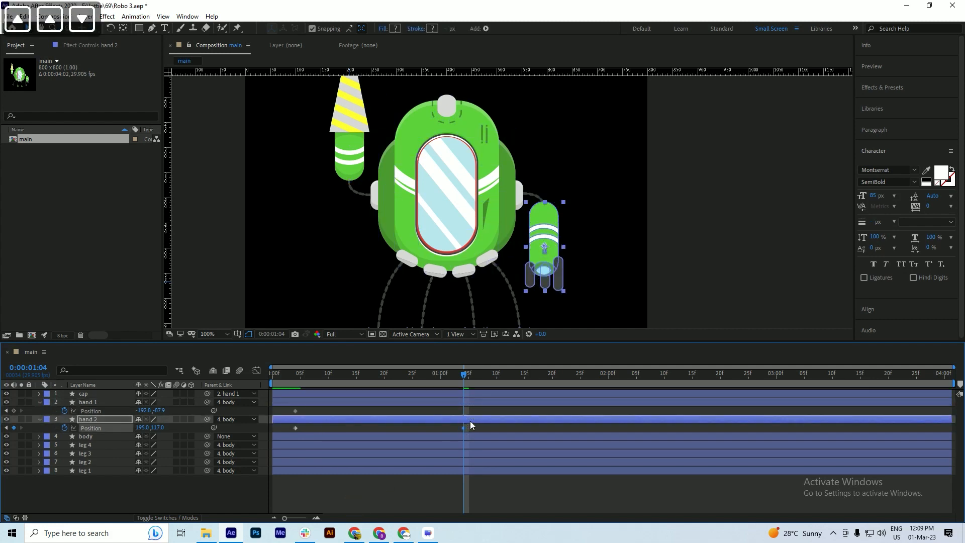
key("ctrl+s")
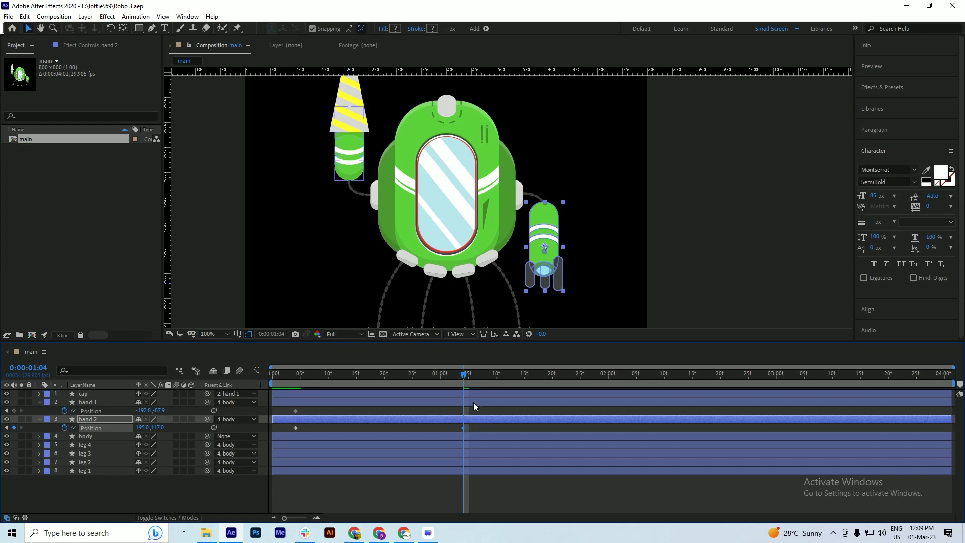
Key hand 1's vertical position at -77.9 at 0:00:01:04 and save the project
left_click(473, 403)
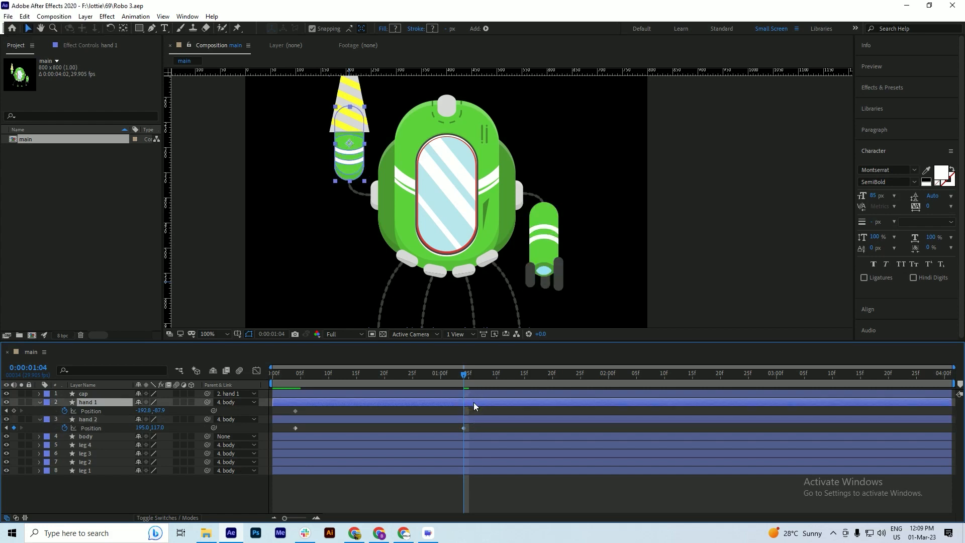
key("shift")
key("shift+Down")
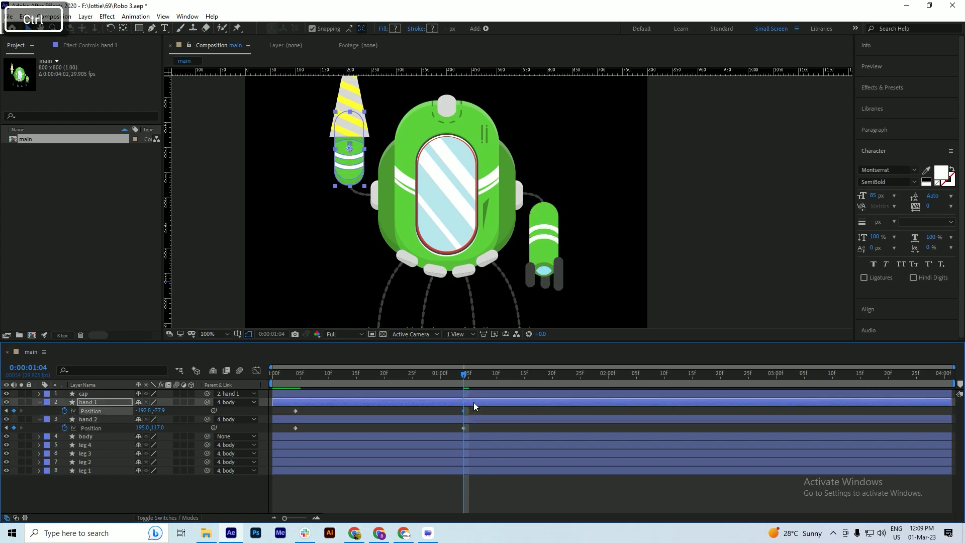
key("ctrl+s")
Apply Easy Ease to all Position keyframes of hand 1 and hand 2, previewing the motion before and after
key("space")
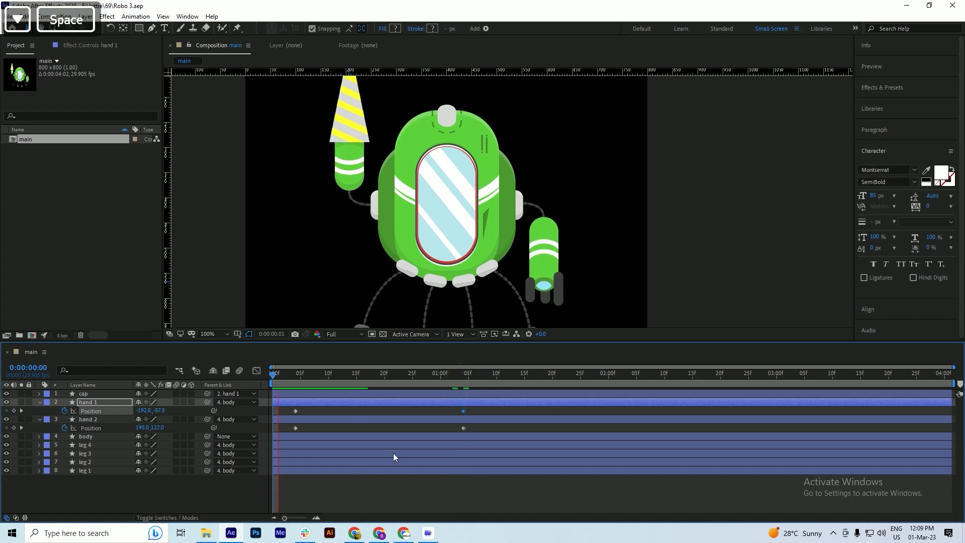
key("space")
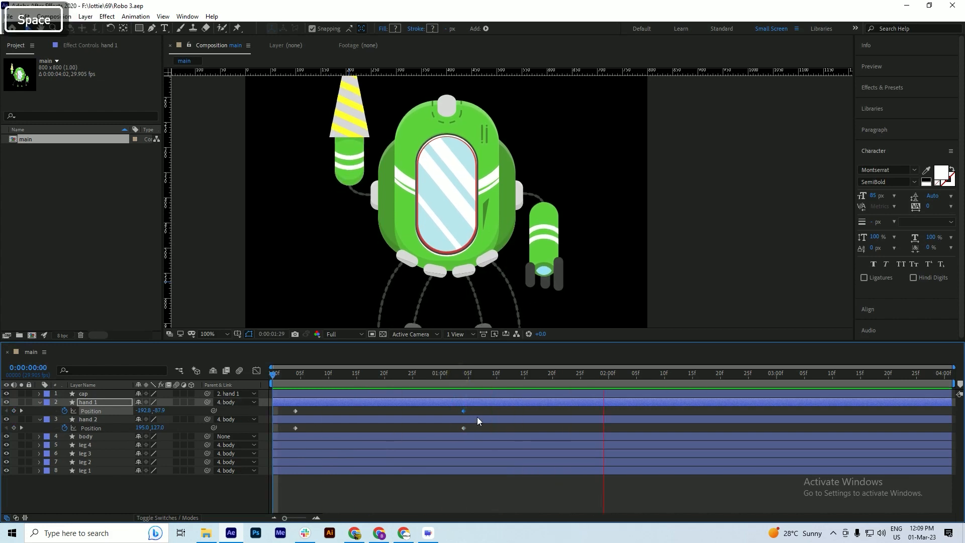
left_click_drag(479, 409, 275, 432)
key("F9")
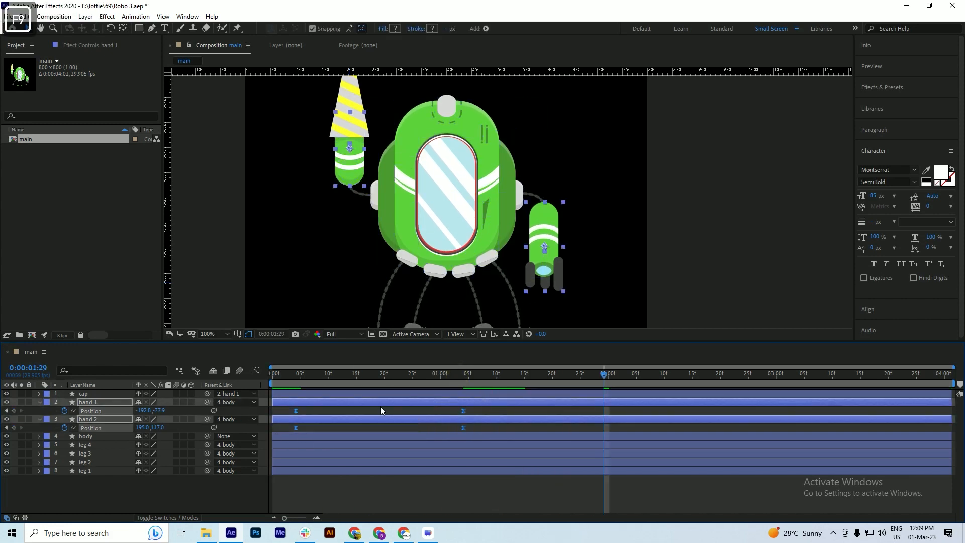
key("space")
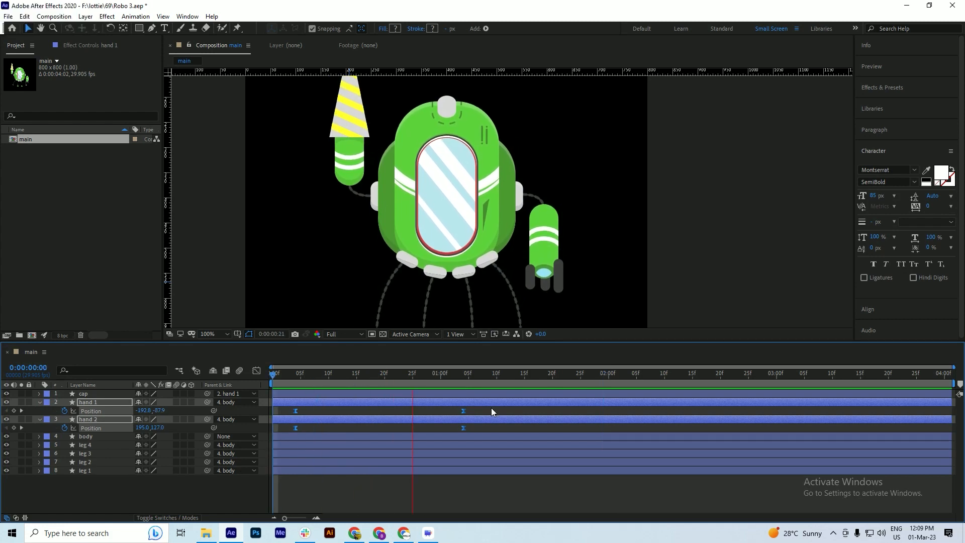
key("space")
Adjust hand 1's vertical position keyframe at 0:00:01:04 to -87.9
left_click_drag(319, 377, 461, 405)
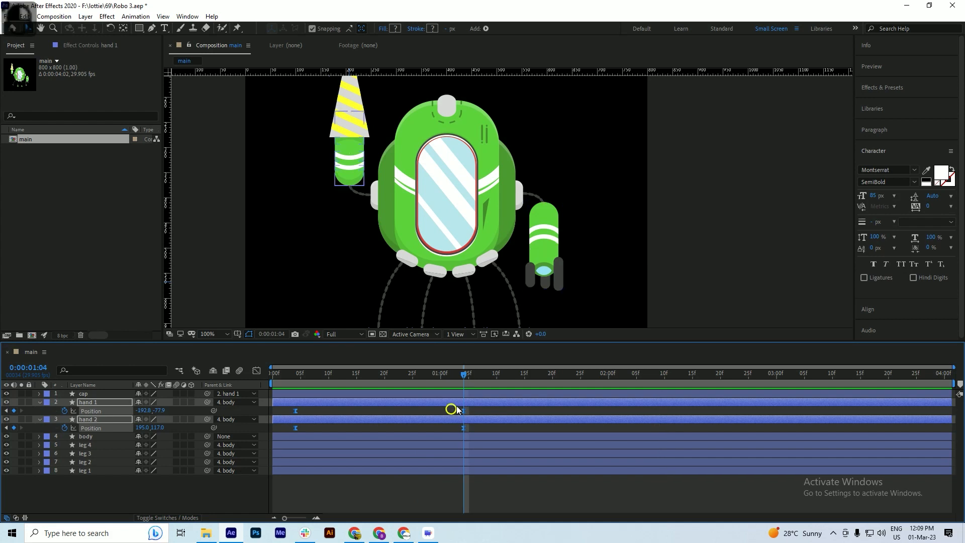
left_click(462, 403)
key("shift+Up")
key("shift+Up")
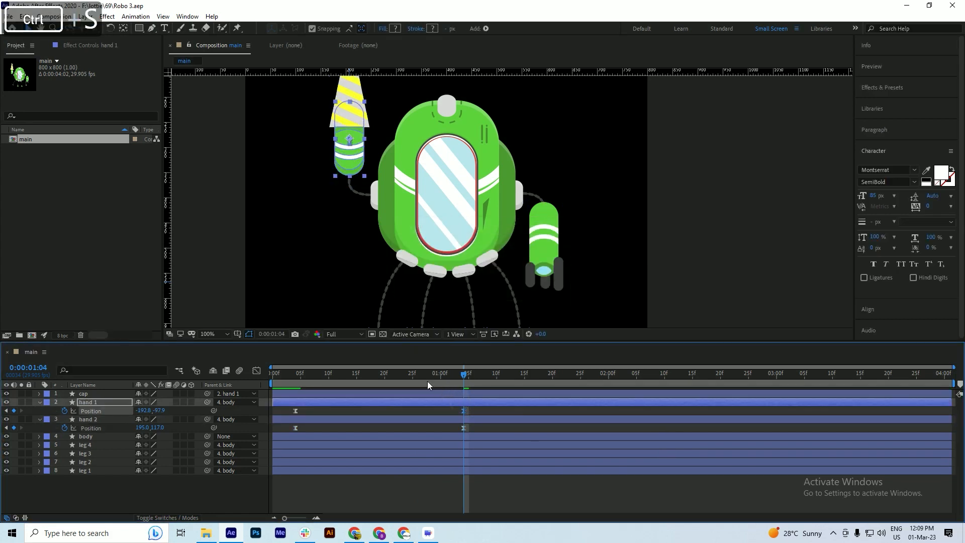
left_click(296, 490)
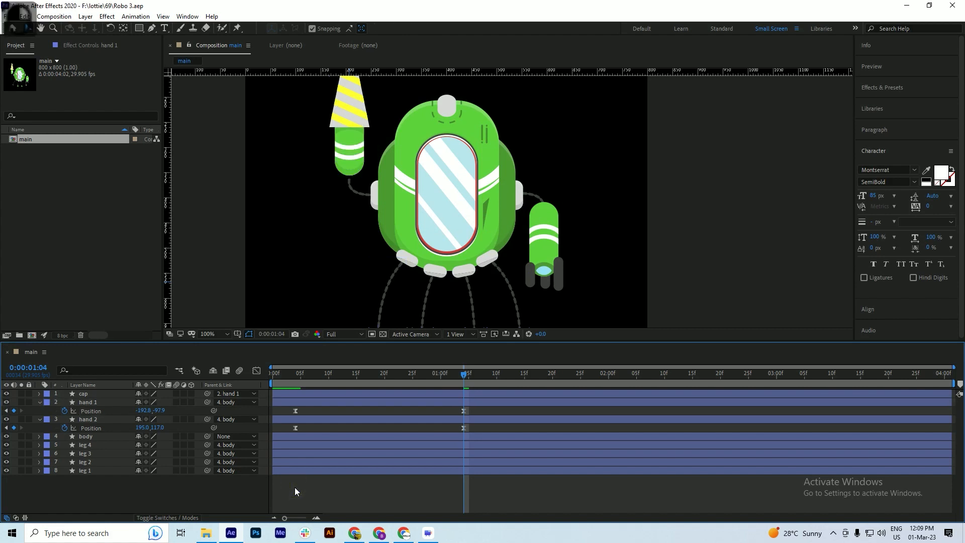
key("ctrl+s")
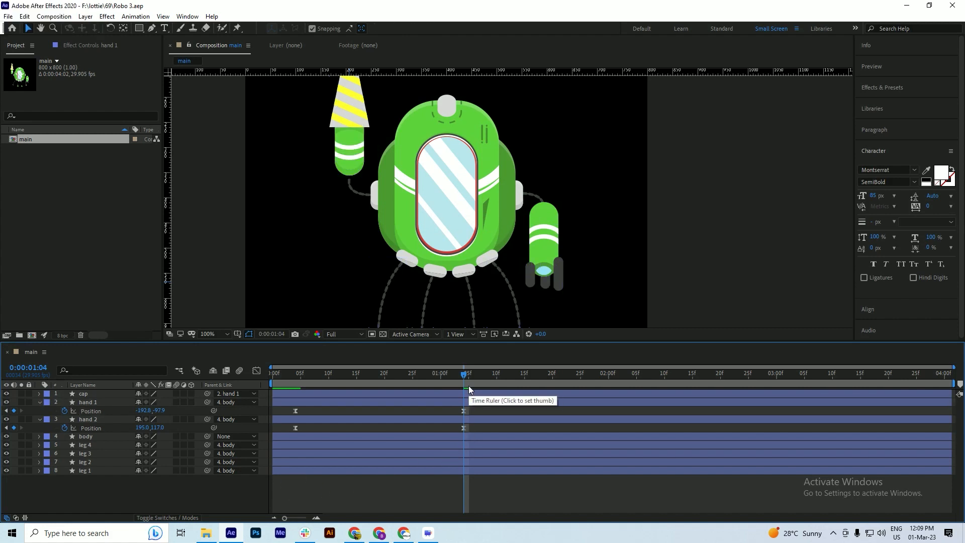
key("ctrl+s")
key("ctrl+z")
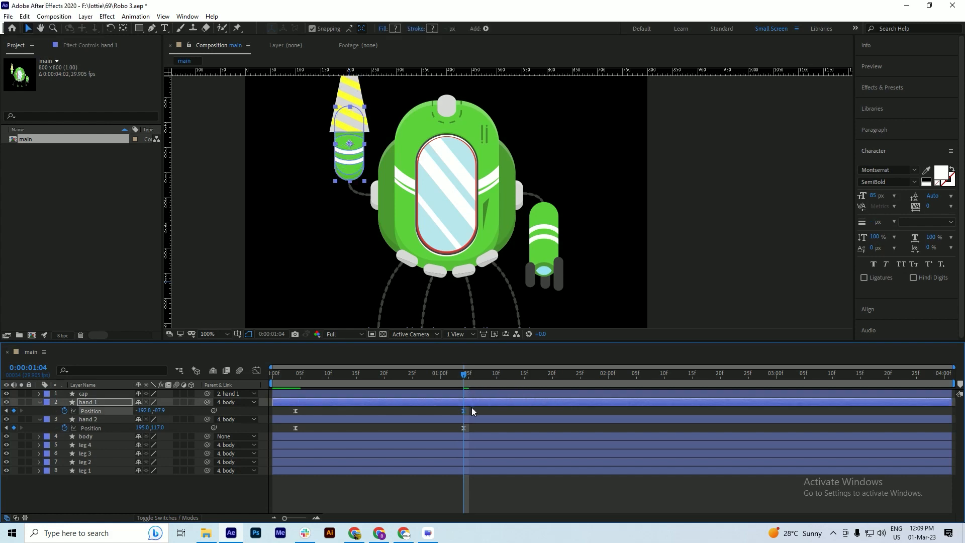
Set hand 1's vertical position keyframe at 0:00:00:04 to -81.9, save the project and preview the motion
left_click(474, 402)
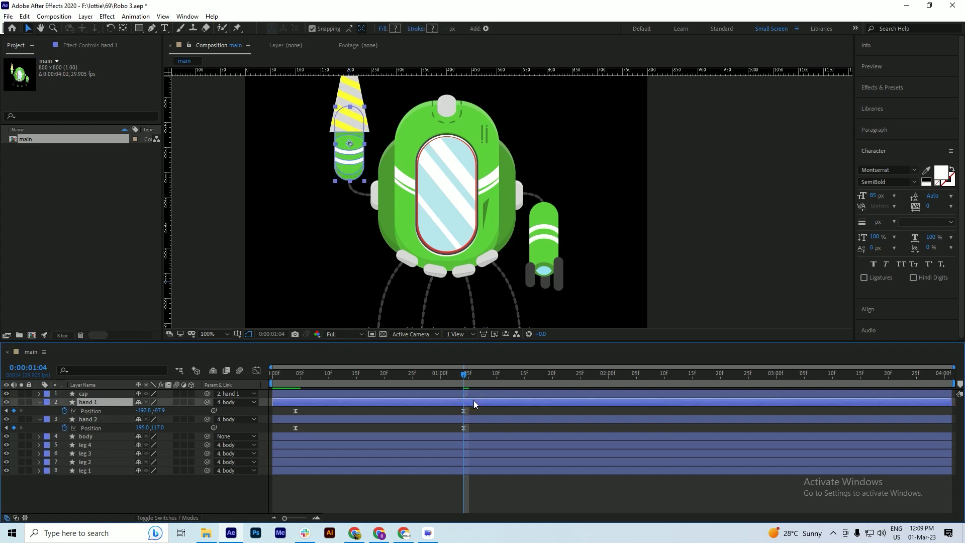
left_click_drag(370, 375, 294, 394)
key("Down")
key("Down")
key("Down")
key("Down")
key("Down")
key("Down")
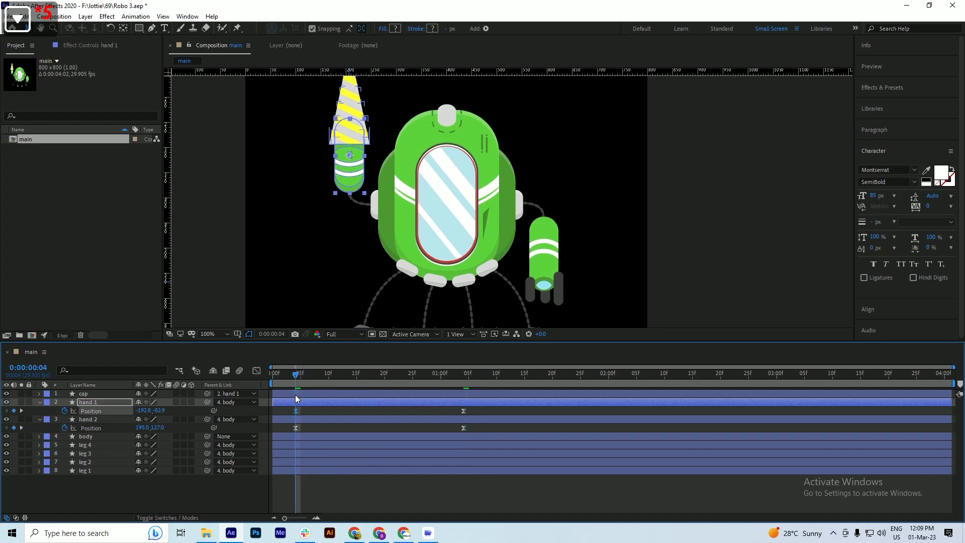
key("ctrl+s")
left_click(464, 379)
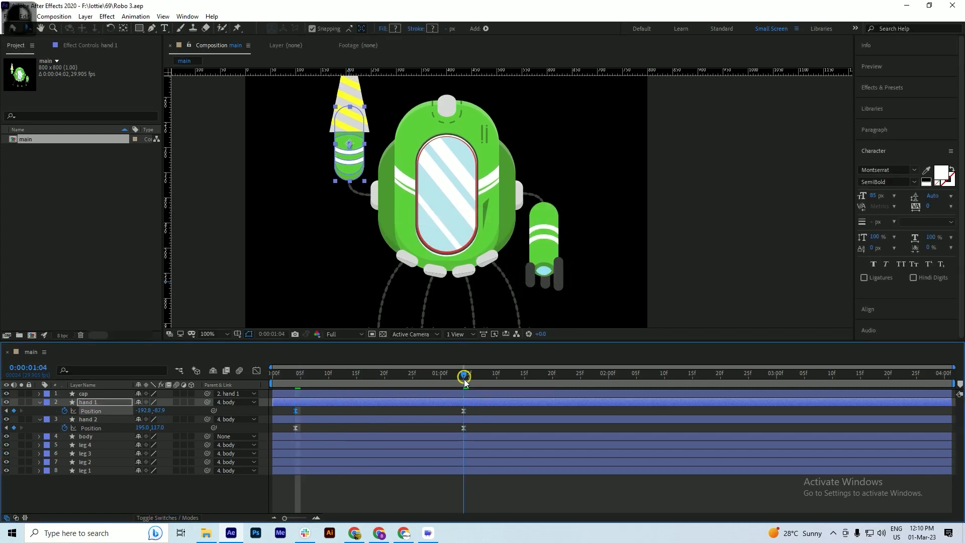
left_click_drag(477, 384, 314, 383)
key("space")
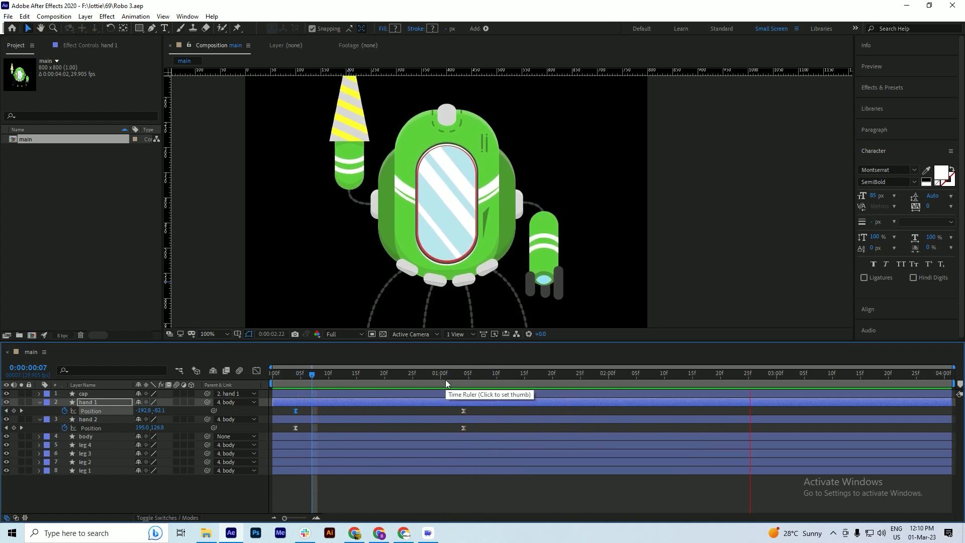
Copy the two Position keyframes of hand 1 and of hand 2 to start again at 0:00:02:04
left_click_drag(445, 379, 631, 399)
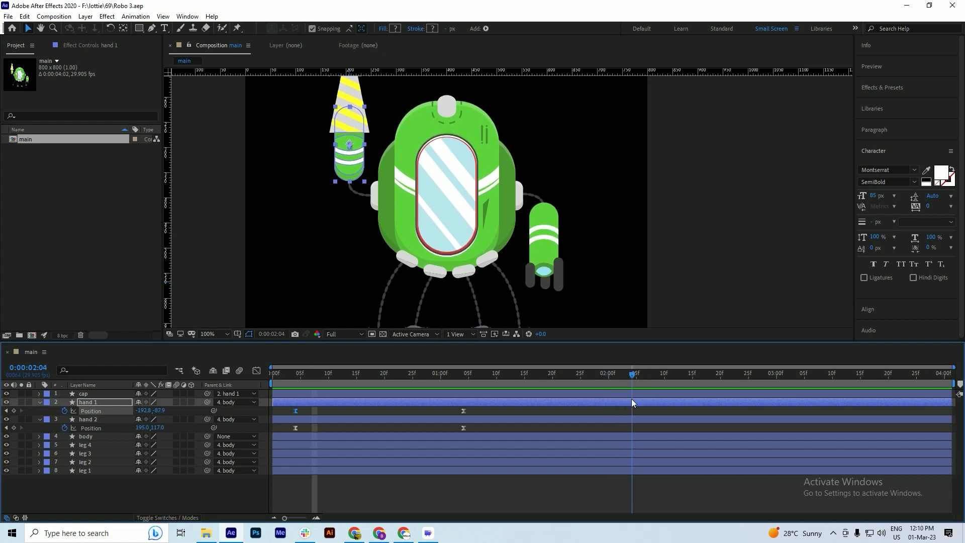
left_click_drag(470, 409, 278, 414)
key("ctrl+c")
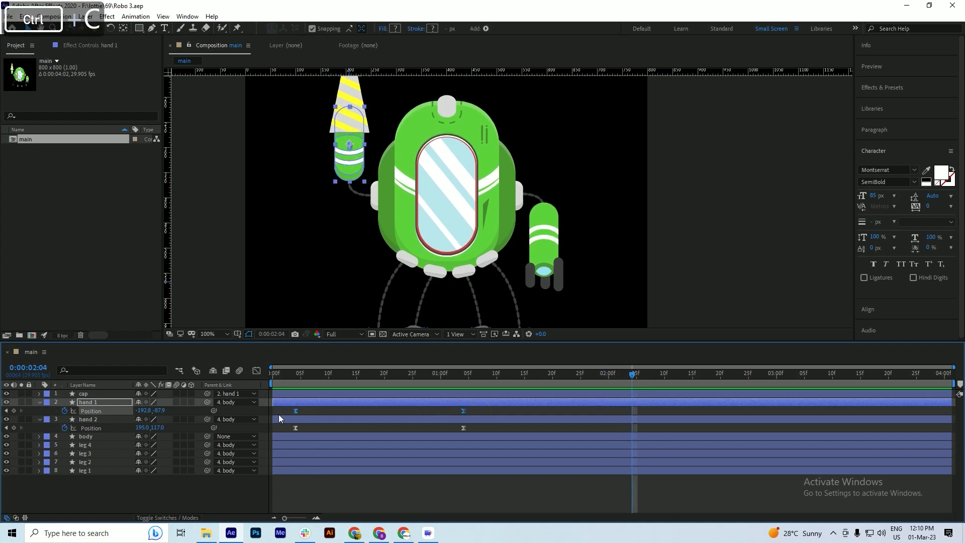
key("ctrl+v")
left_click_drag(481, 425, 308, 433)
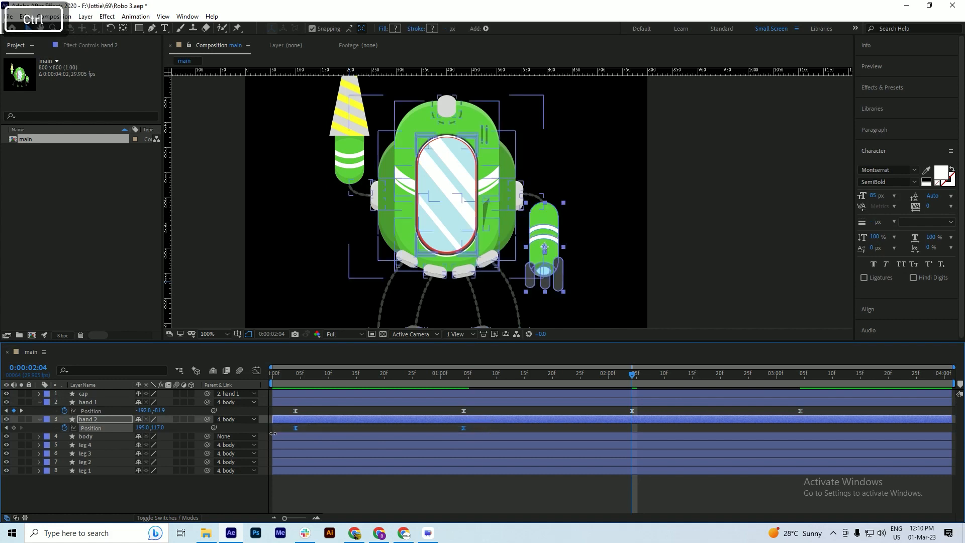
key("ctrl+c")
key("ctrl+v")
Time-reverse the copied Position keyframes of hand 1 and hand 2 from 0:00:02:04 onward and preview the motion
left_click_drag(619, 410, 810, 435)
right_click(800, 428)
mouse_move(824, 420)
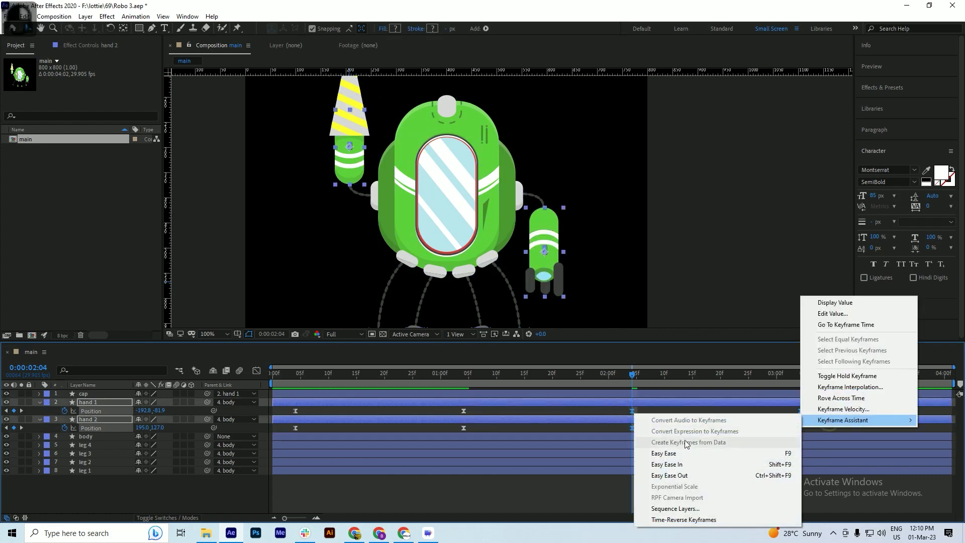
left_click(674, 519)
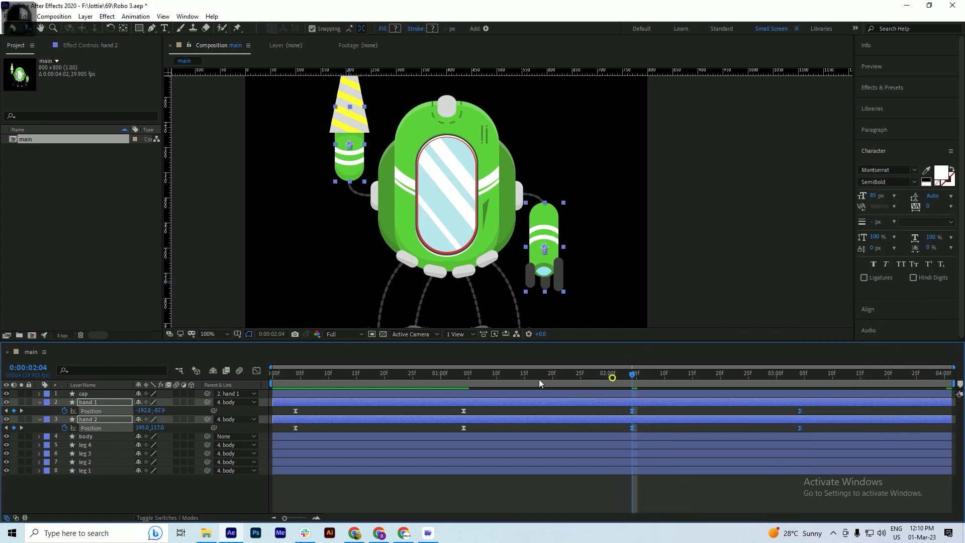
left_click_drag(539, 379, 224, 385)
key("space")
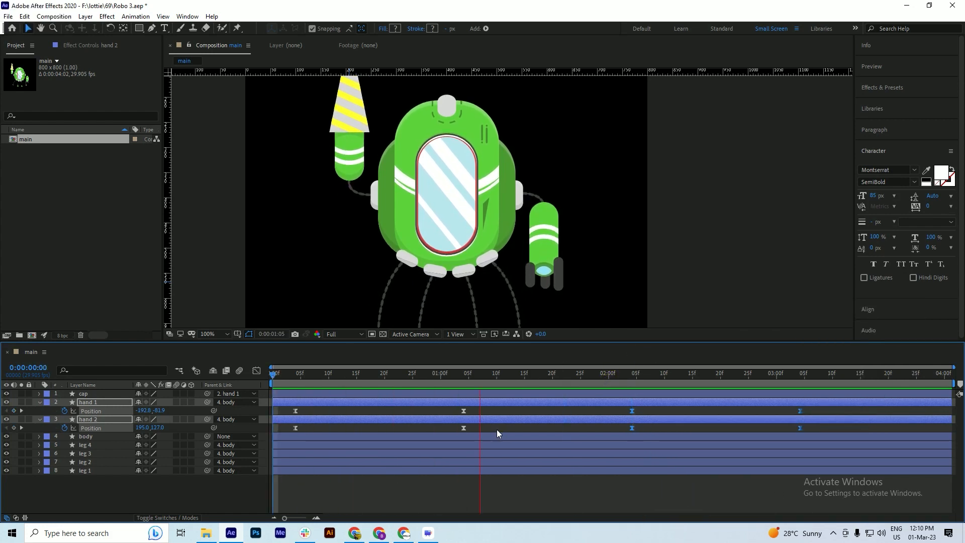
left_click(324, 379)
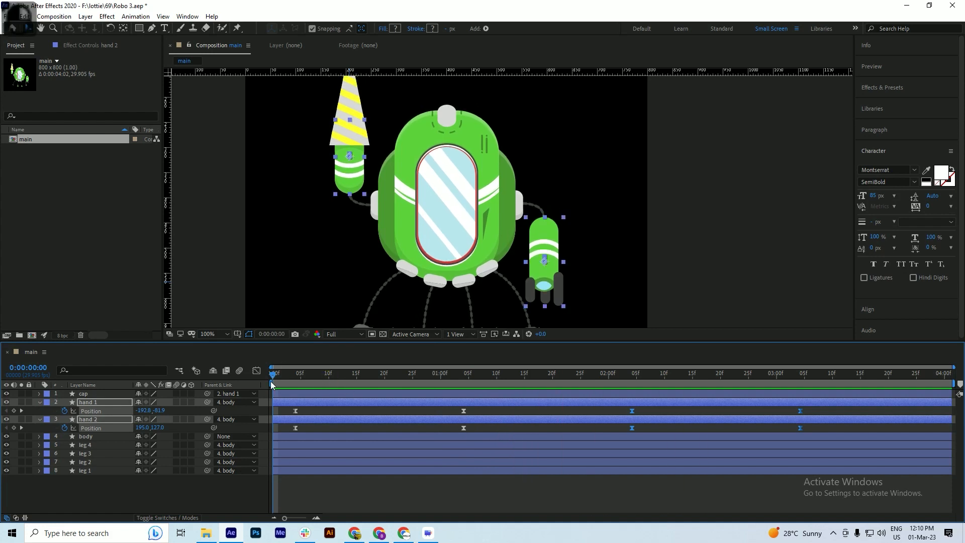
Remove all Position keyframes from hand 1 and hand 2, collapse both layers and save the project
key("ctrl+a")
left_click(37, 404)
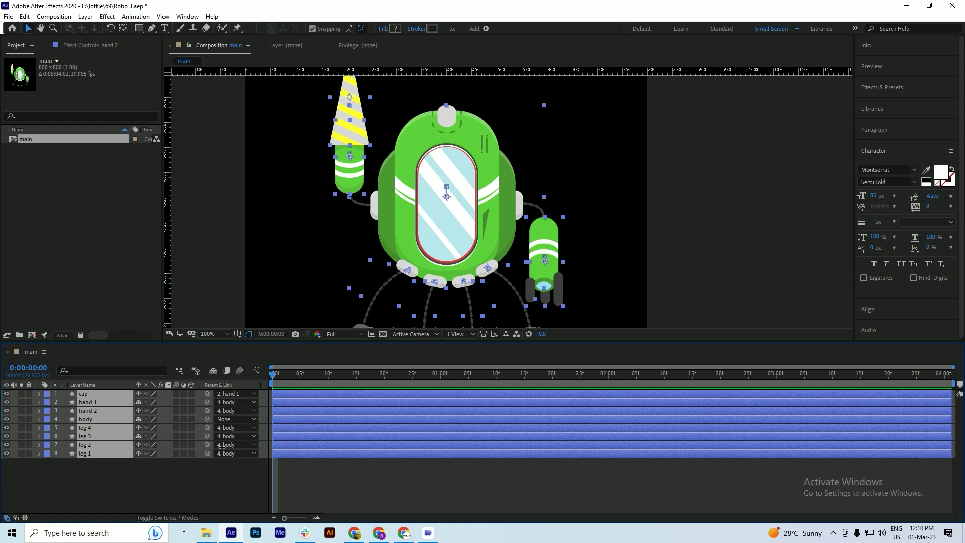
left_click(174, 479)
left_click(88, 402)
left_click(86, 410, "shift")
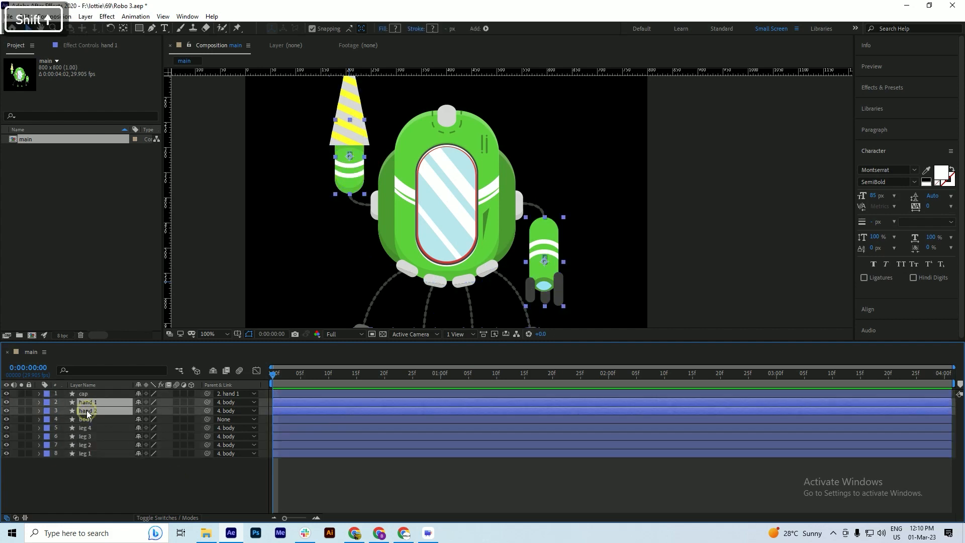
key("p")
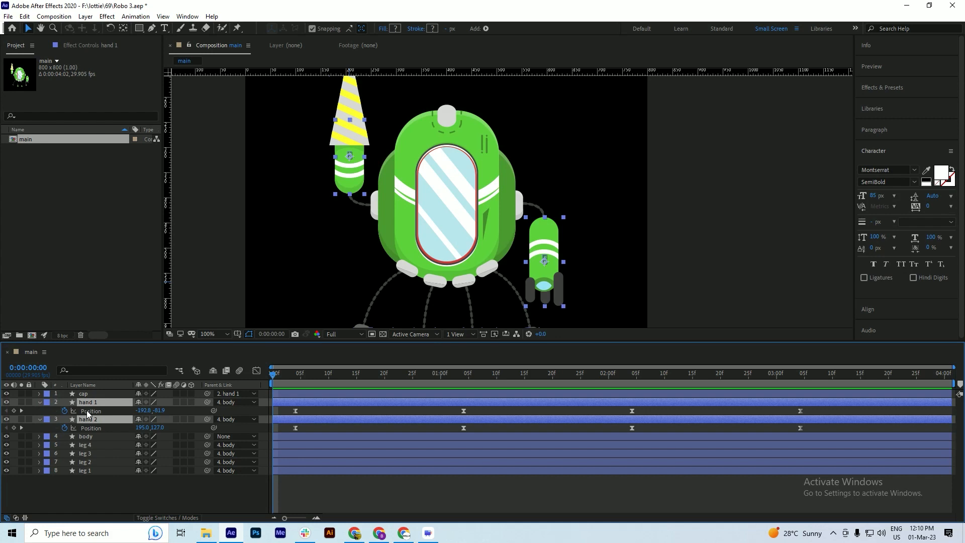
left_click(65, 411)
left_click(64, 428)
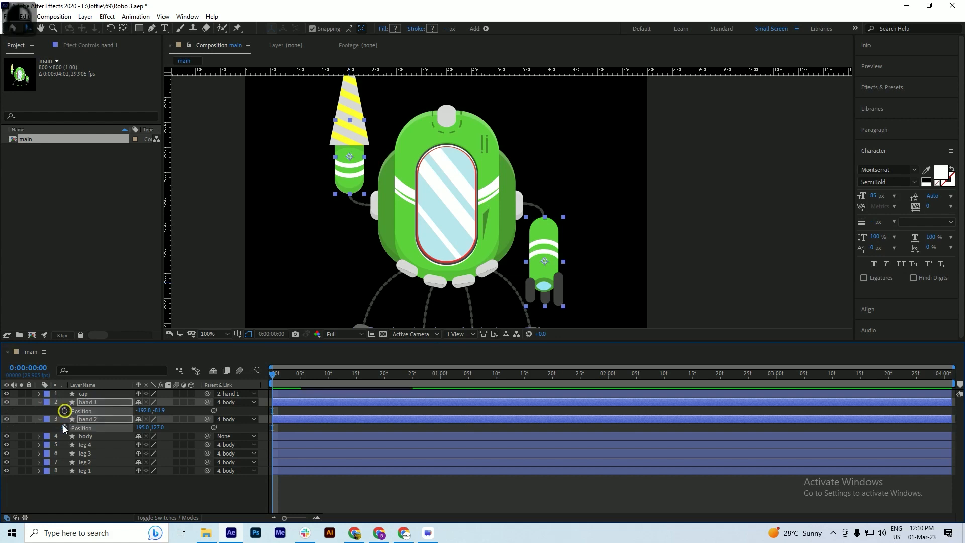
left_click(40, 402)
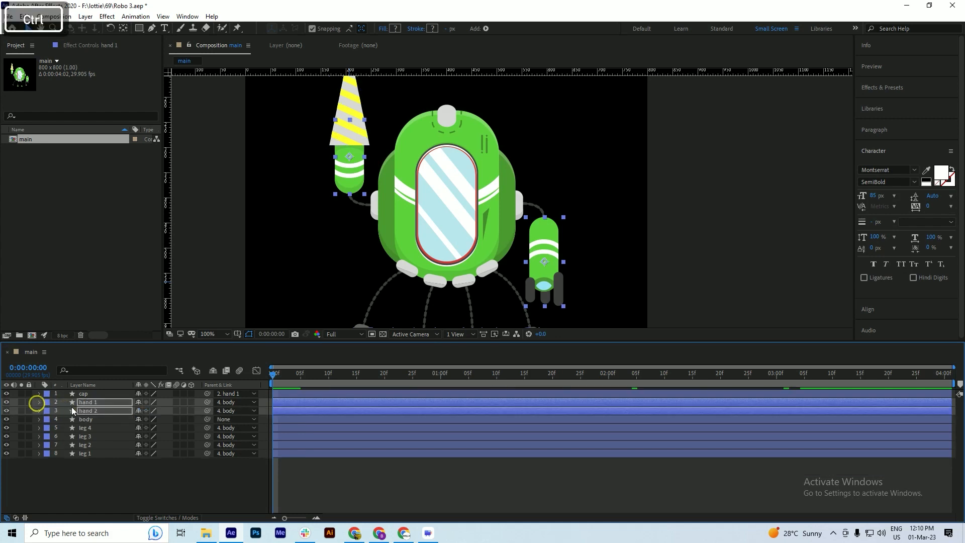
key("ctrl+s")
Move hand 2's anchor point to its upper end and hand 1's to its lower end, where each meets its arm
left_click(86, 410)
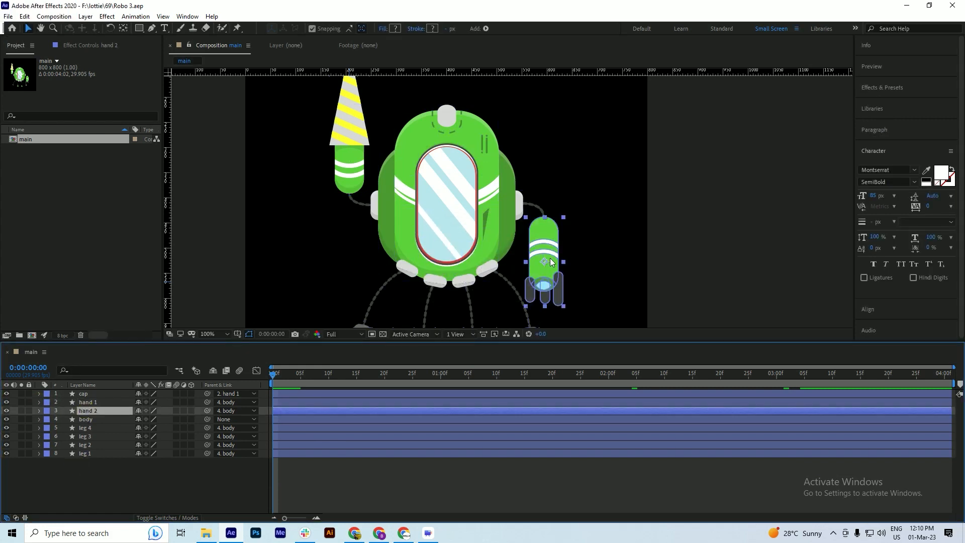
key("y")
left_click_drag(544, 263, 545, 224)
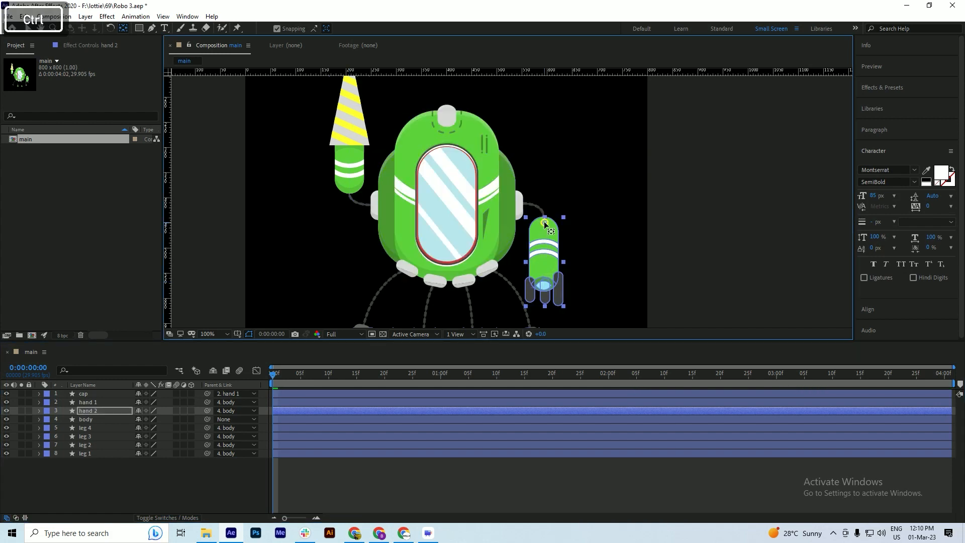
left_click(95, 401)
left_click_drag(349, 157, 349, 192)
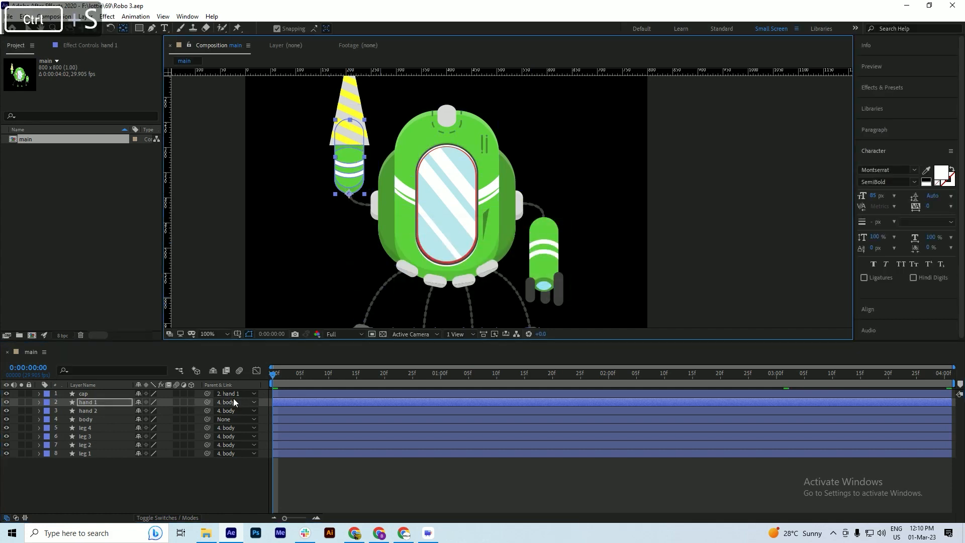
Enable Position and Rotation keyframes for hand 1 and hand 2 at 0:00:00:00 and save the project
left_click(283, 393, "ctrl")
left_click(282, 392, "ctrl")
left_click(283, 411, "shift")
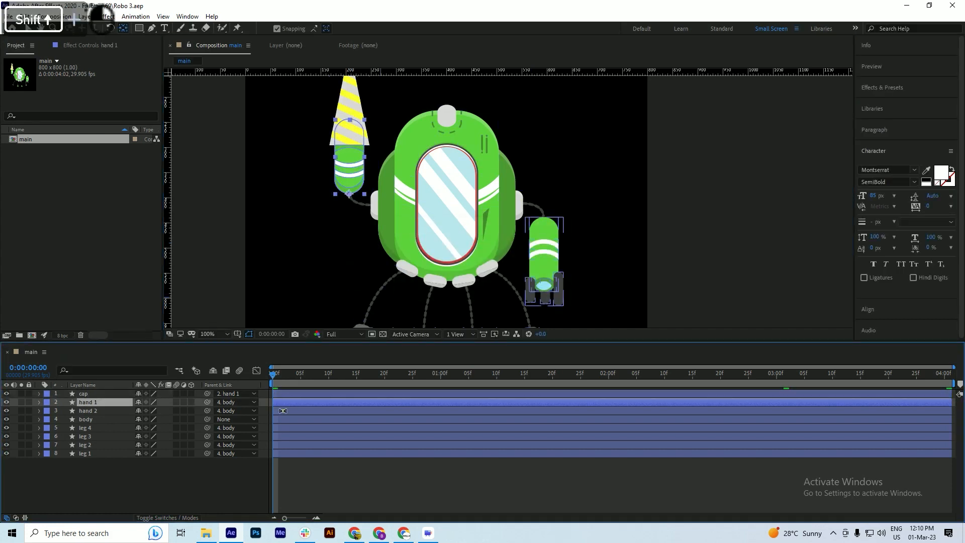
key("r")
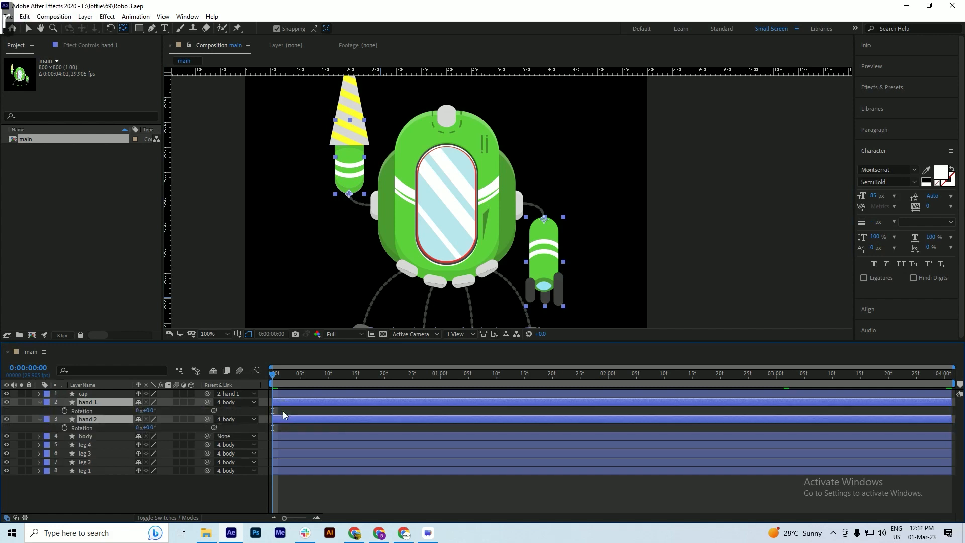
key("shift+p")
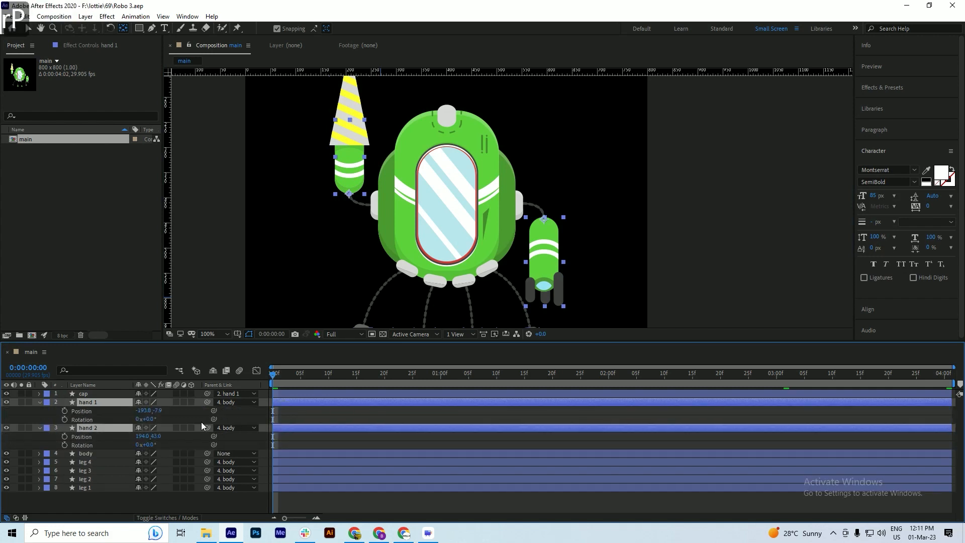
left_click(64, 411)
left_click(65, 436)
left_click(65, 445)
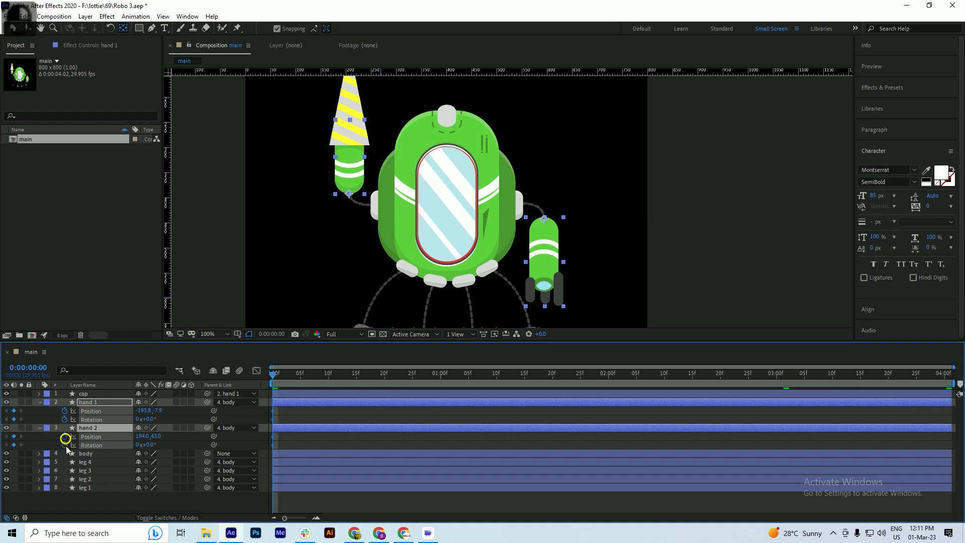
key("ctrl+s")
Nudge hand 1 down to a vertical position of -2.9 at 0:00:00:00 and save the project
left_click(294, 379)
left_click_drag(293, 379, 273, 384)
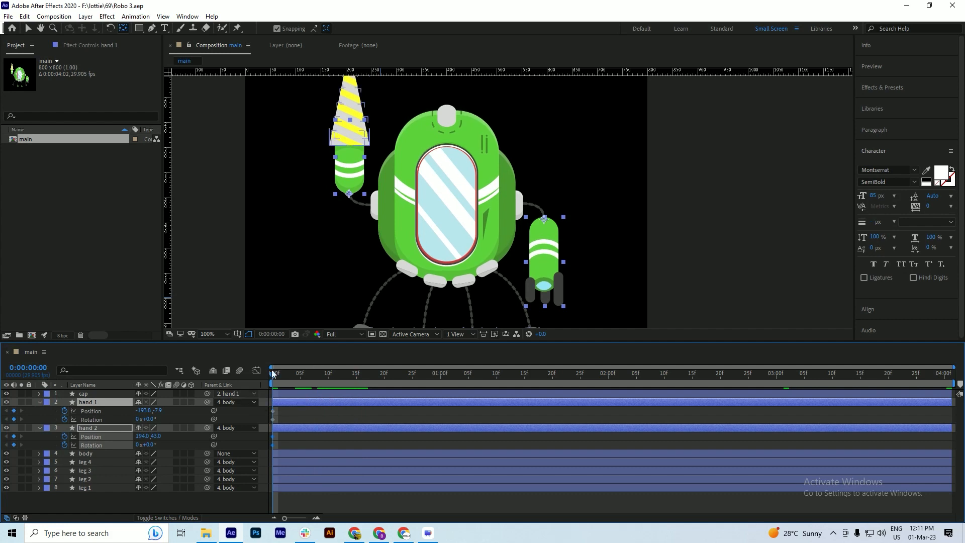
left_click(229, 270)
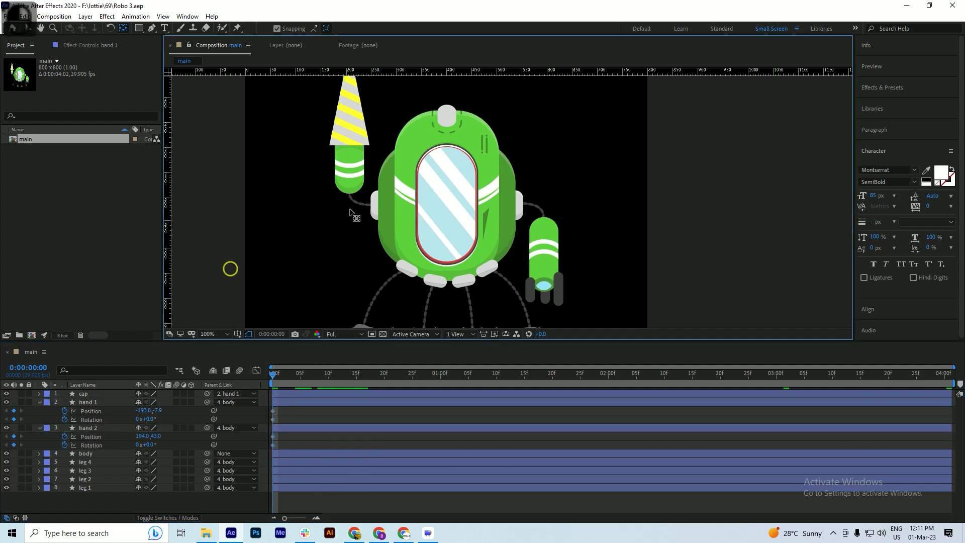
left_click(350, 172)
key("Down")
key("Down")
key("Down")
key("Down")
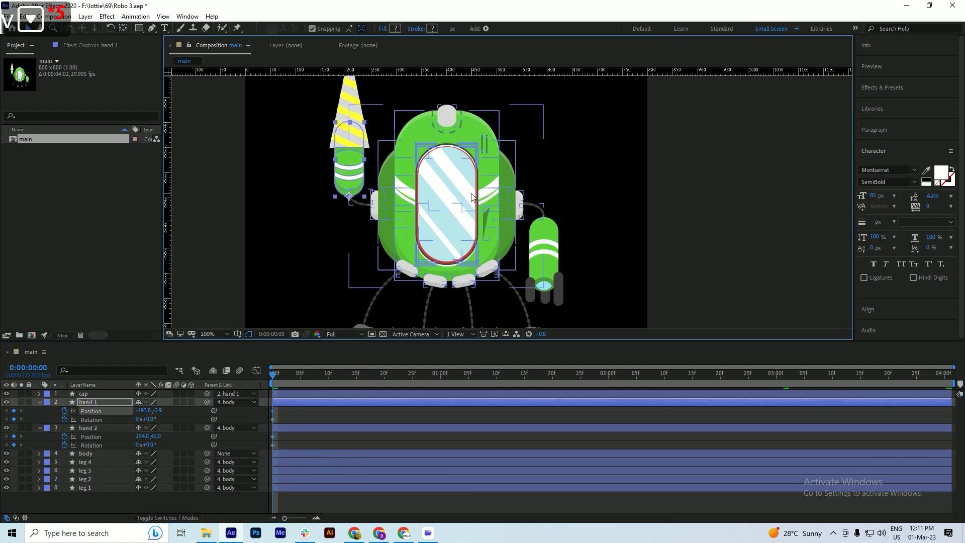
key("ctrl+s")
Raise hand 1 to a vertical position of -12.9 at 0:00:00:23, check its joint with the arm and save
left_click_drag(354, 373, 401, 379)
key("shift+Up")
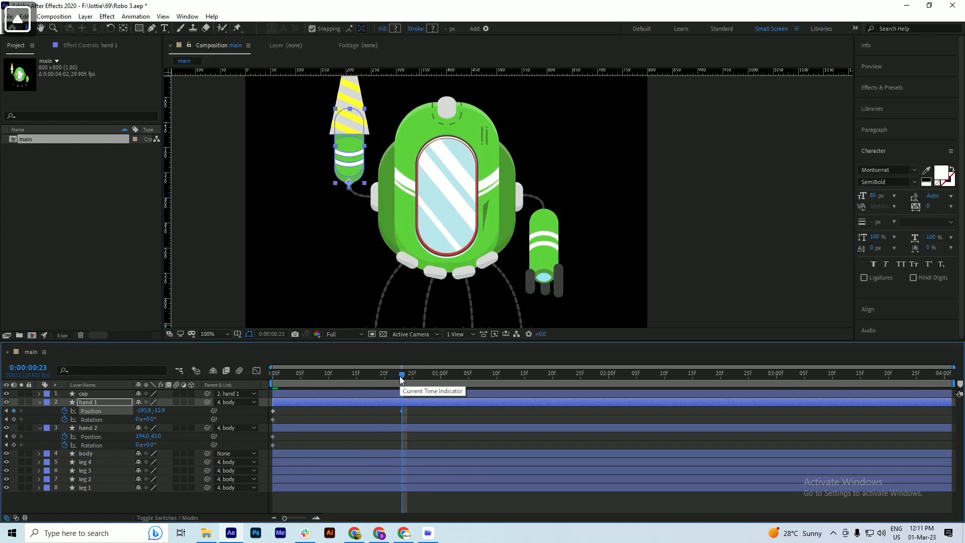
scroll(353, 188, "up", 4)
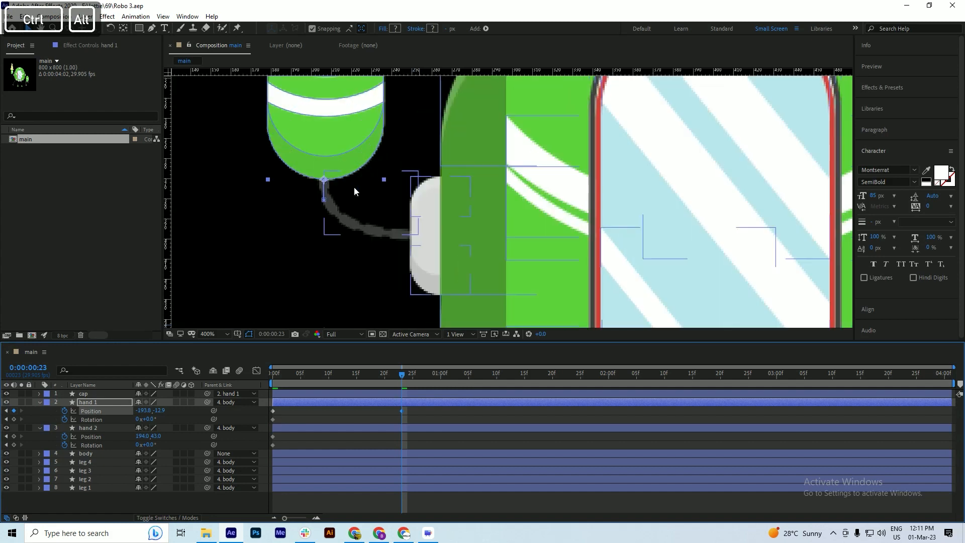
scroll(338, 203, "down", 4)
key("ctrl+s")
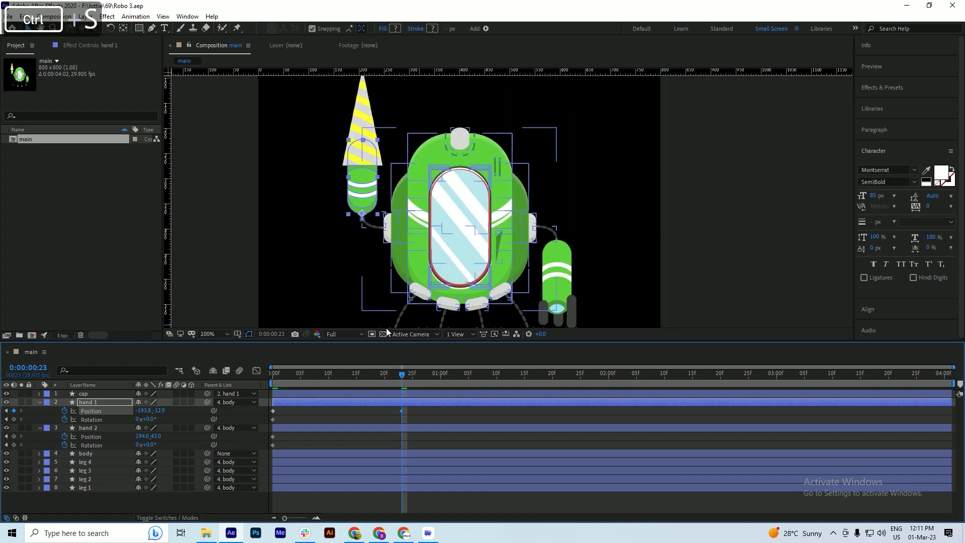
Raise hand 2 to a vertical position of 33 at 0:00:00:23 and save the project
left_click(399, 429)
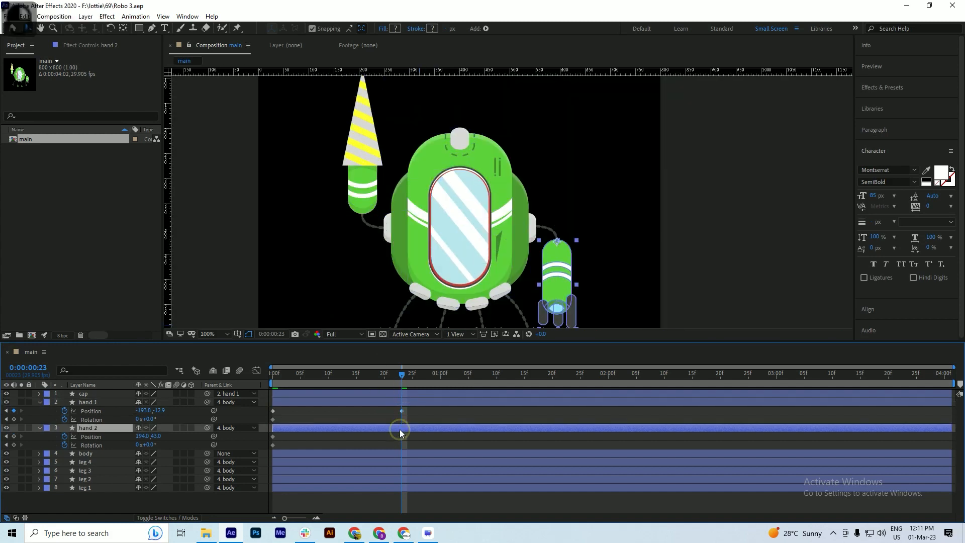
key("shift+Up")
key("ctrl+s")
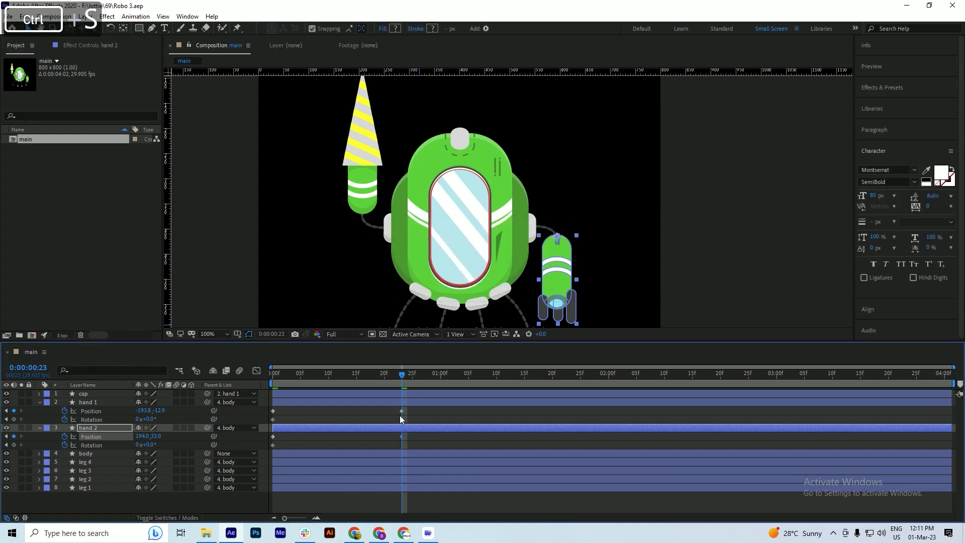
Set hand 1's Rotation to 10° at 0:00:00:00 and save the project
left_click_drag(396, 377, 254, 382)
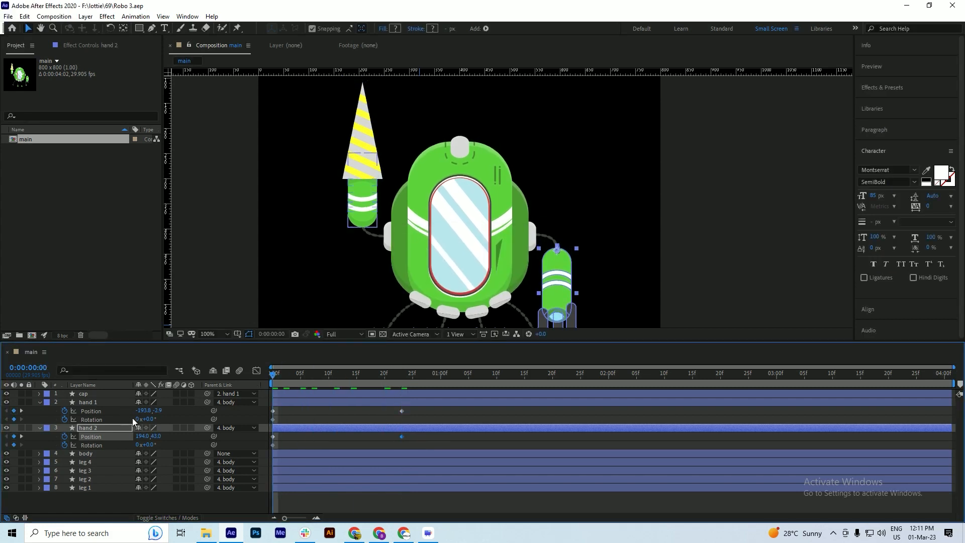
left_click_drag(149, 420, 155, 418)
key("ctrl+s")
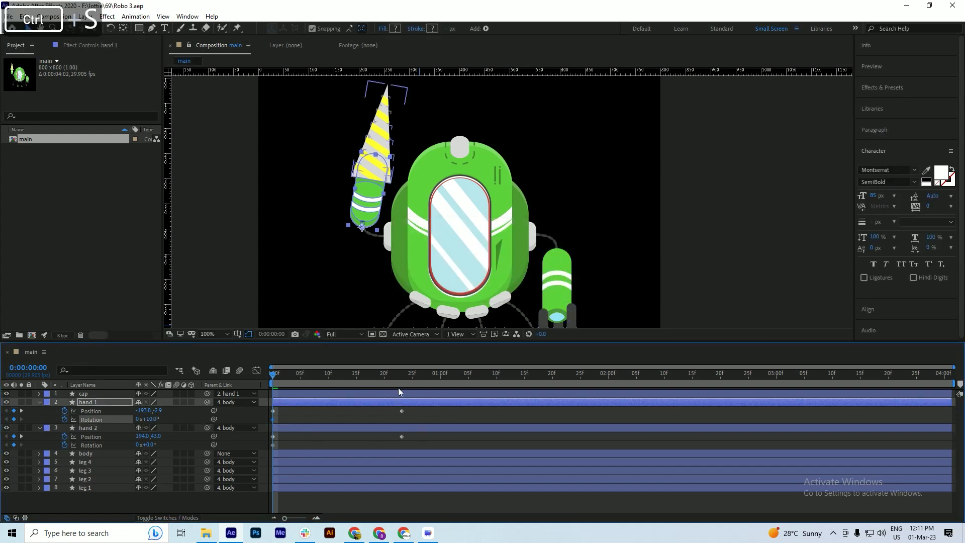
Set hand 2's Rotation to 9° at 0:00:00:23, save the project and preview the motion from the start
left_click_drag(392, 378, 401, 380)
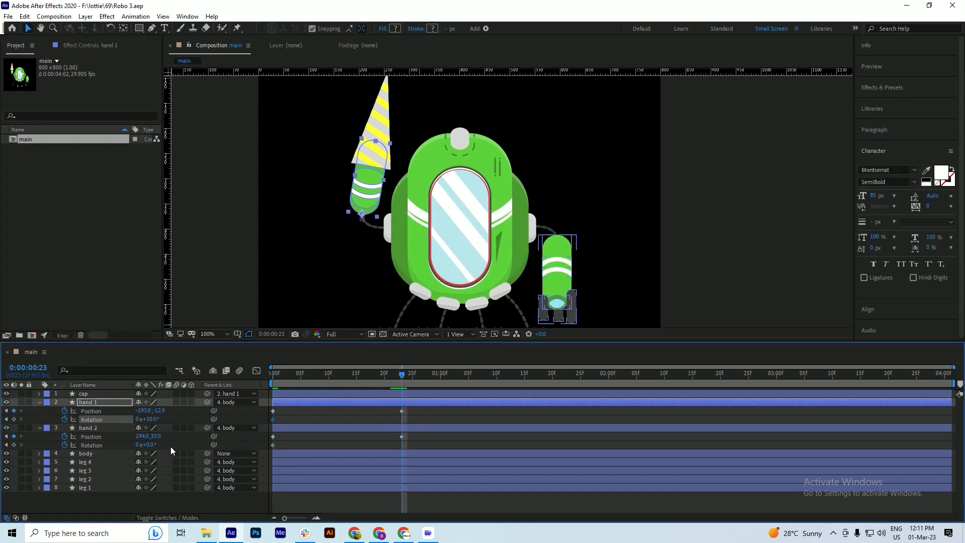
left_click_drag(154, 444, 186, 438)
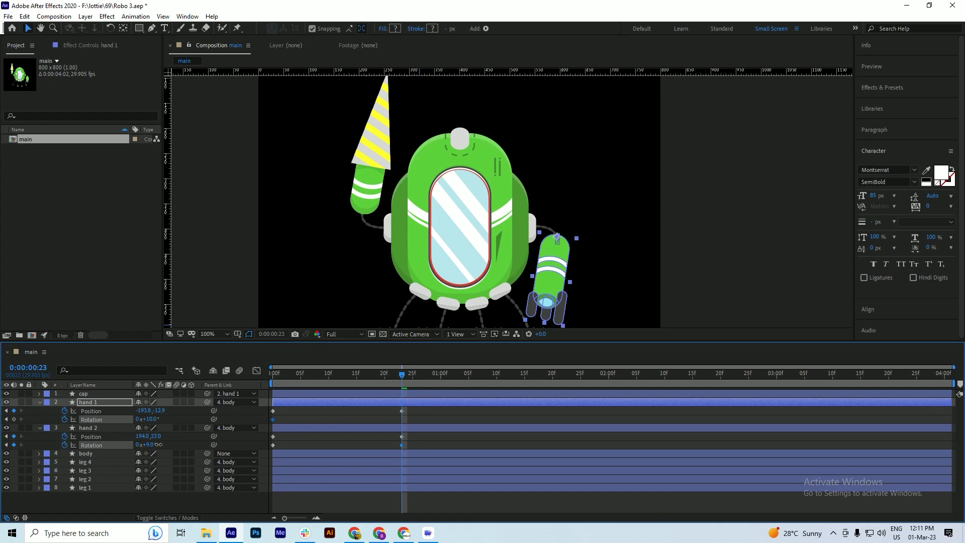
key("ctrl+s")
left_click_drag(394, 372, 241, 389)
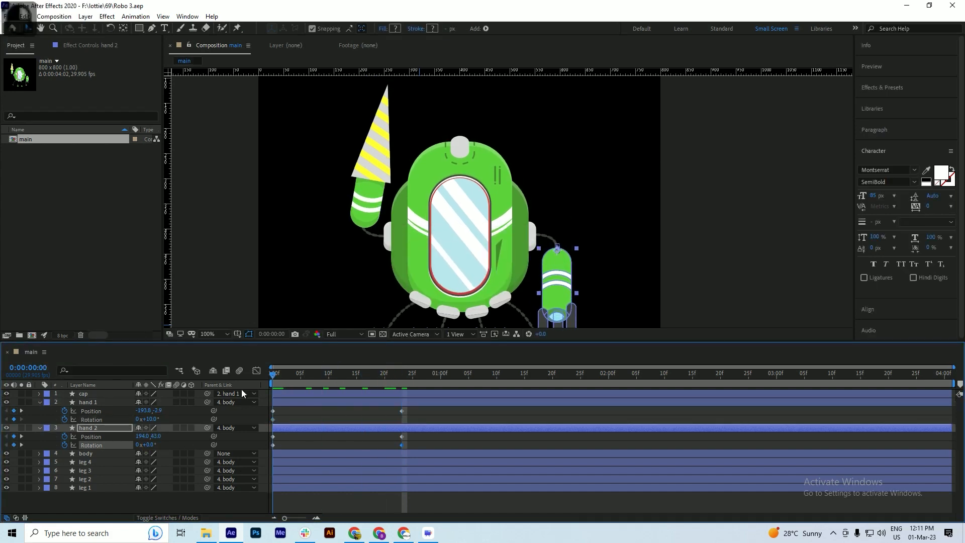
key("space")
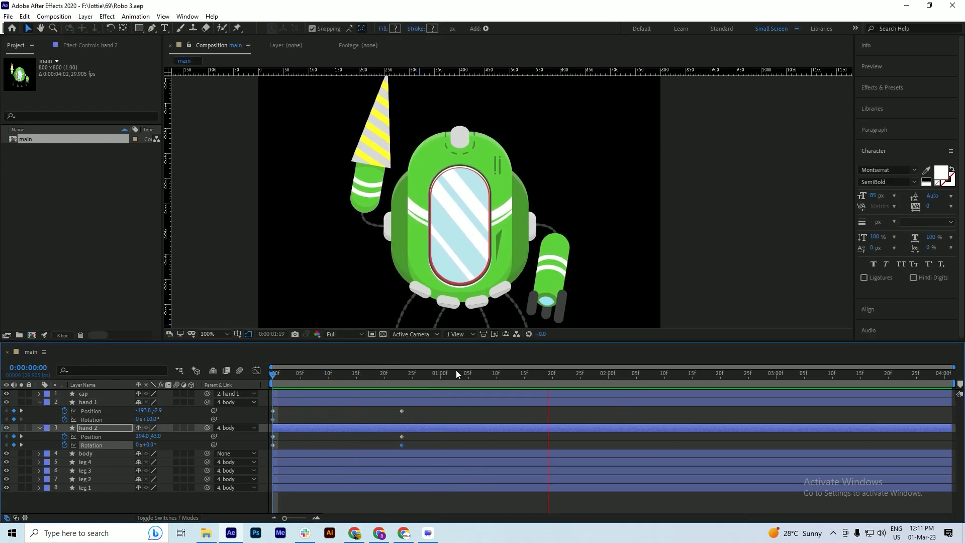
key("space")
Keyframe hand 1's Rotation to go from 0° at 0:00:00:00 to 10° at 0:00:00:23, then save and preview the motion
left_click_drag(423, 409, 272, 448)
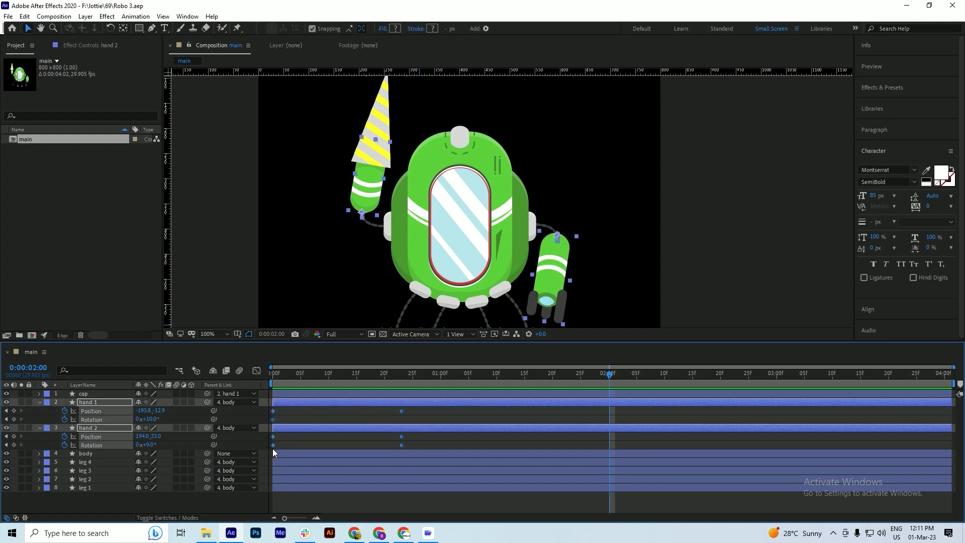
left_click_drag(323, 376, 402, 395)
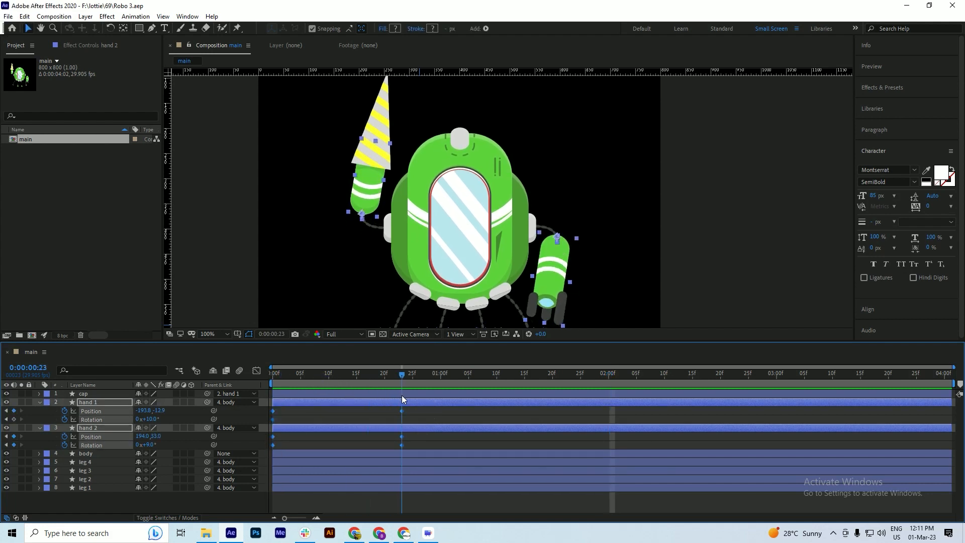
left_click(6, 419)
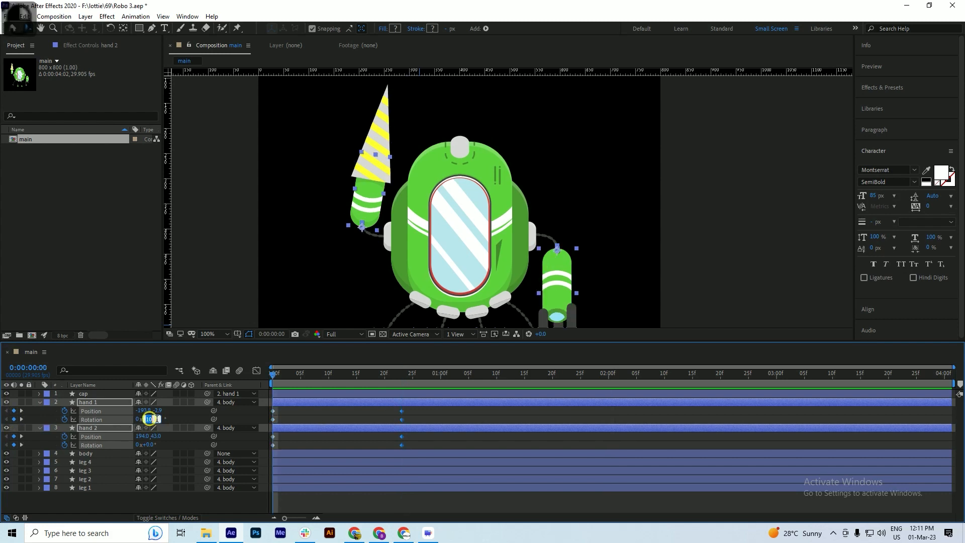
type("0")
key("Return")
key("ctrl+s")
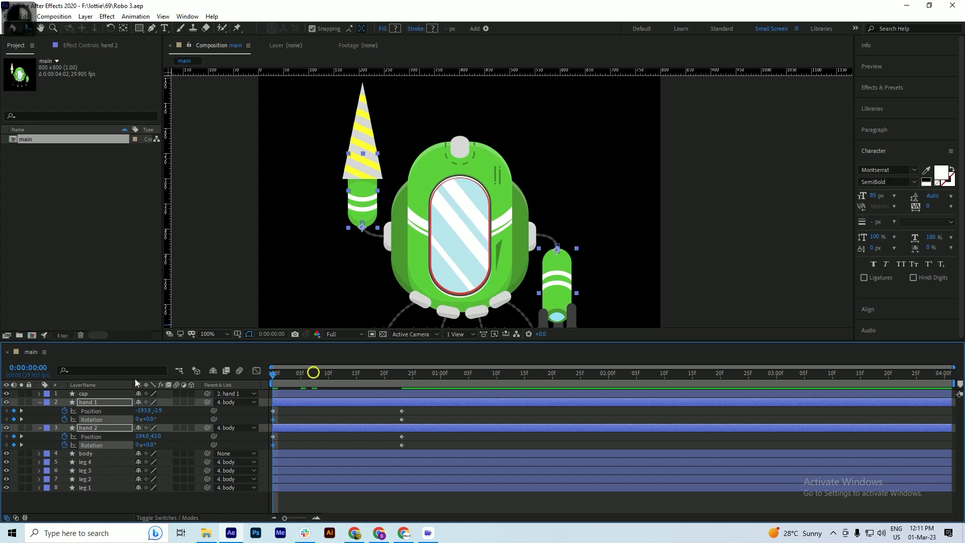
key("space")
scroll(452, 196, "down", 1)
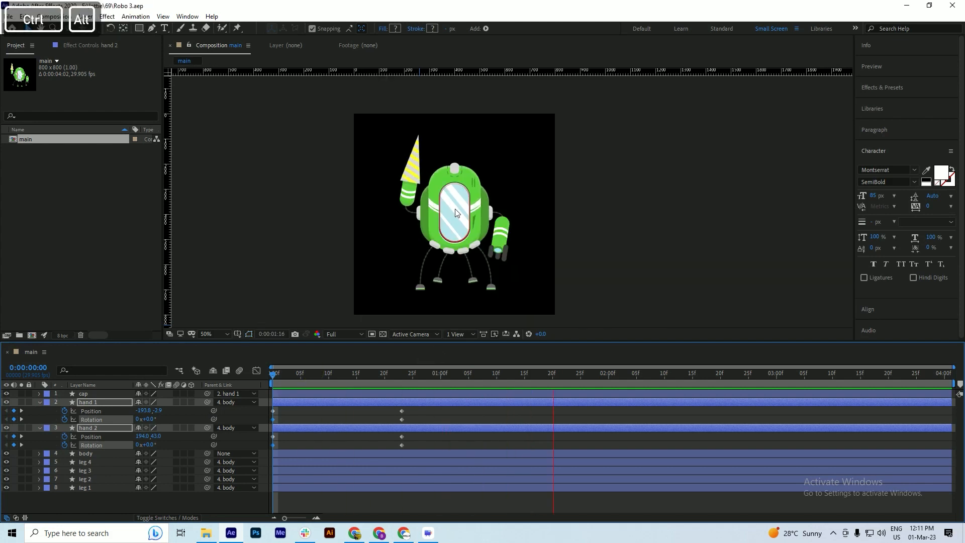
Examine the looping hand motion up close, fit the whole composition in the viewer, and save the project
scroll(454, 235, "up", 1)
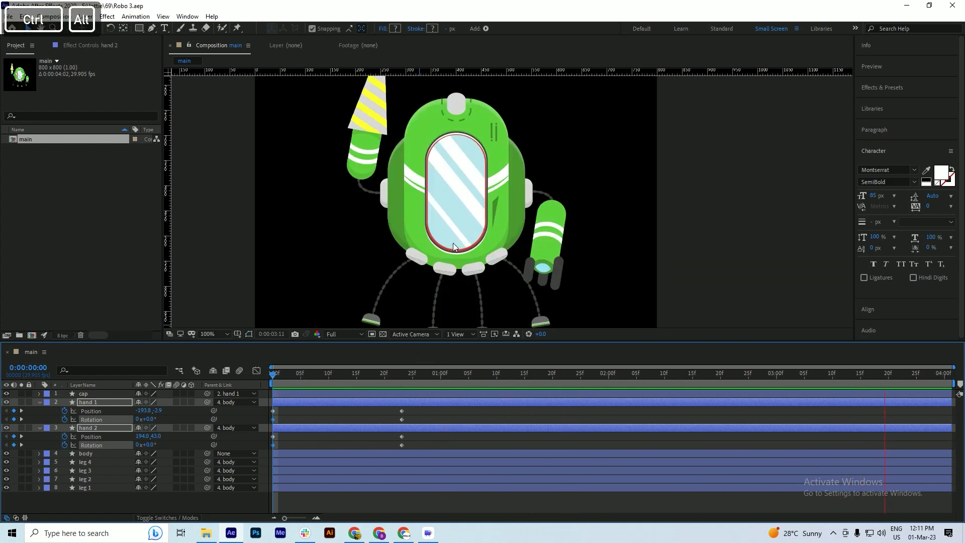
scroll(454, 247, "down", 1)
scroll(347, 306, "up", 1)
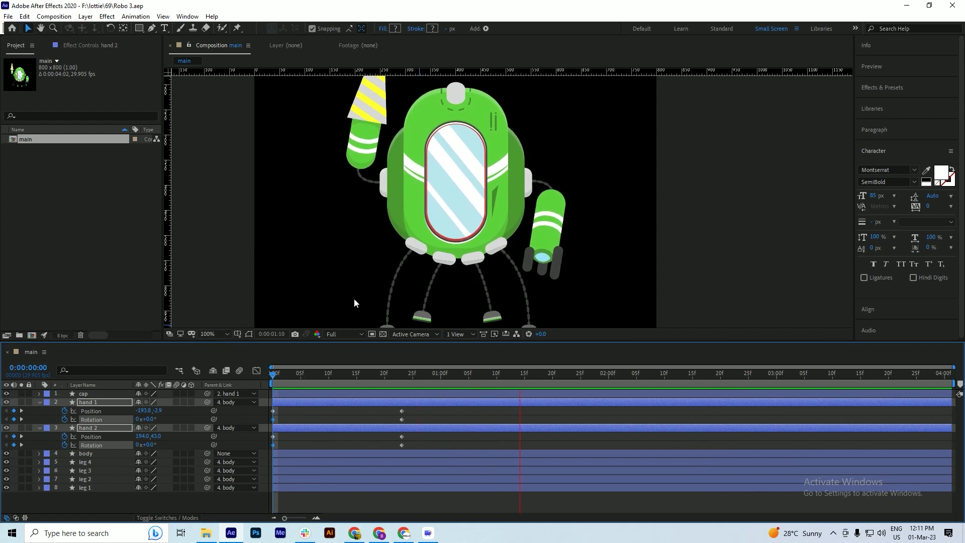
left_click(214, 333)
left_click(219, 342)
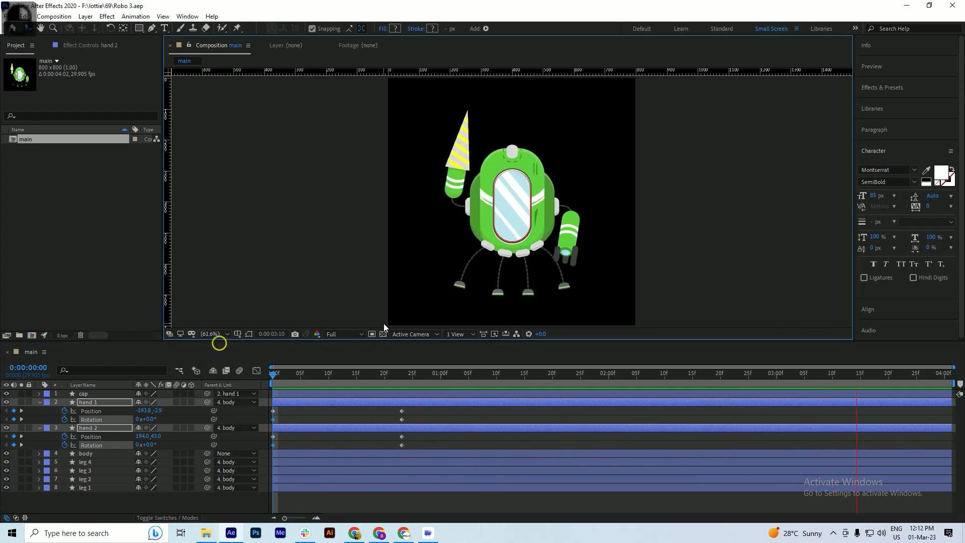
key("ctrl+s")
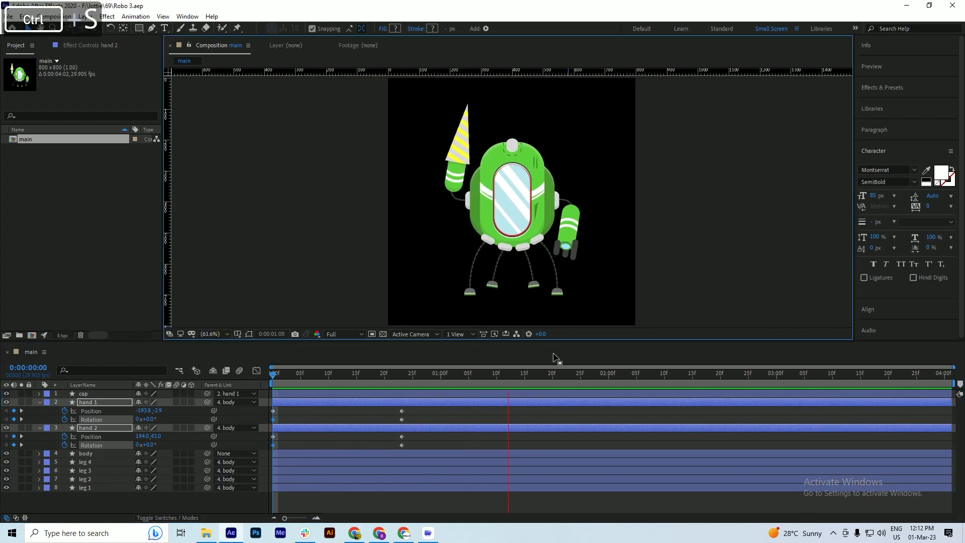
key("space")
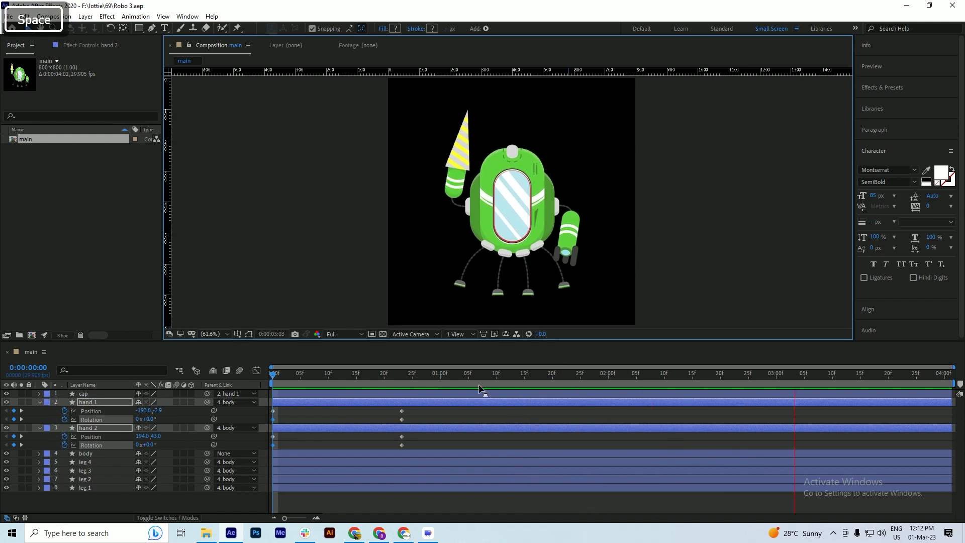
Copy the Position and Rotation keyframes of hand 1 and hand 2 and paste them starting at 0:00:02:08
left_click_drag(494, 376, 654, 391)
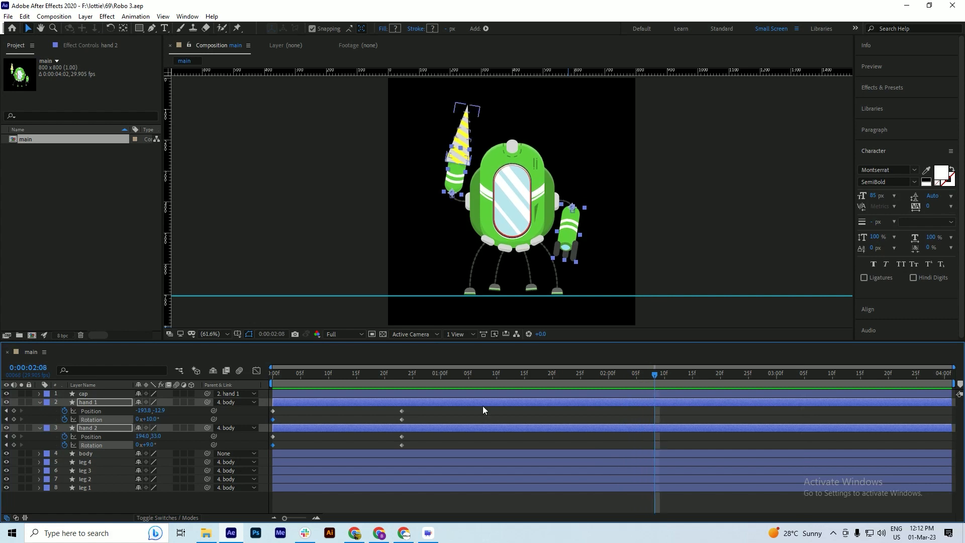
left_click_drag(419, 407, 261, 421)
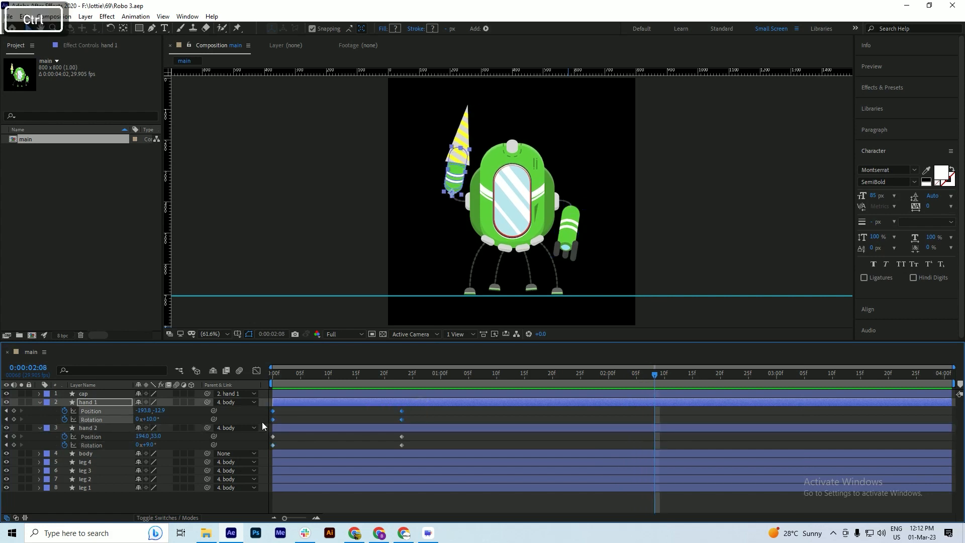
key("ctrl+c")
key("ctrl+v")
left_click_drag(423, 437, 269, 450)
key("ctrl+c")
key("ctrl+v")
Time-reverse the pasted keyframes of both hands and preview the motion
right_click(783, 445)
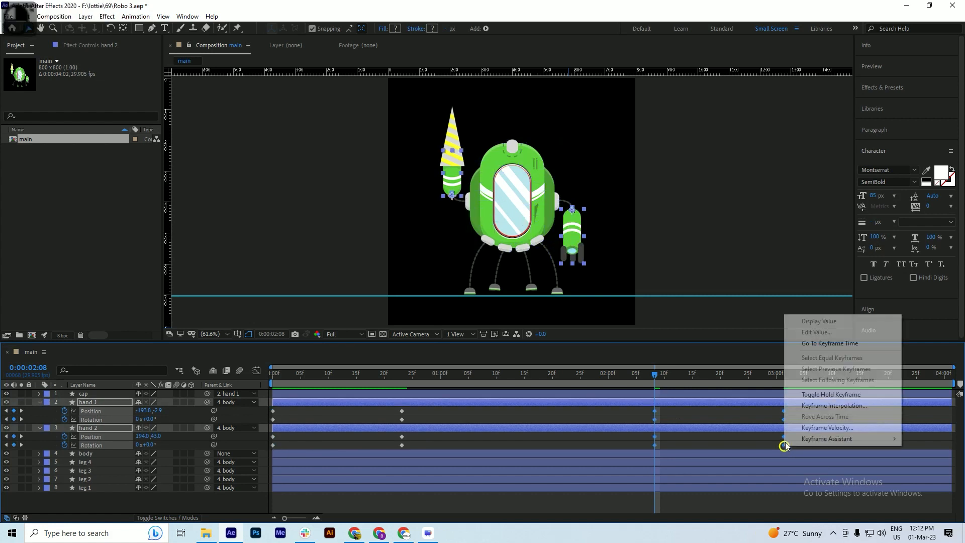
mouse_move(813, 439)
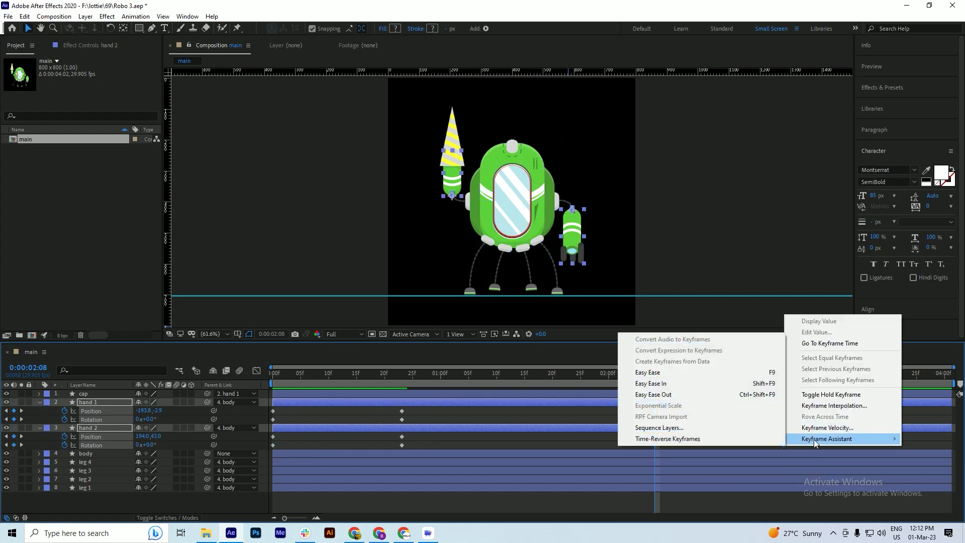
left_click(689, 439)
left_click_drag(640, 381, 574, 383)
key("space")
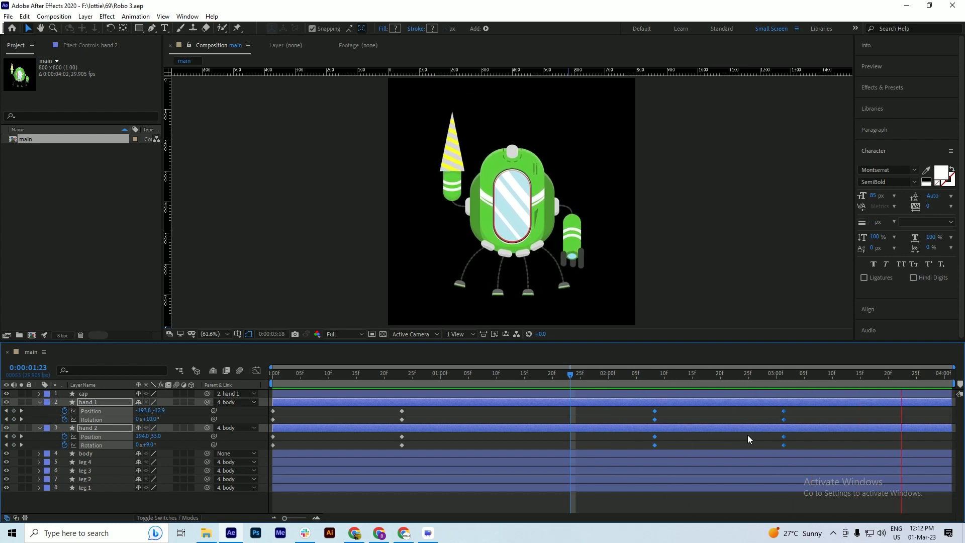
Add a Rotation keyframe of 6° to hand 1 at 0:00:01:14 and save the project
left_click_drag(407, 374, 520, 380)
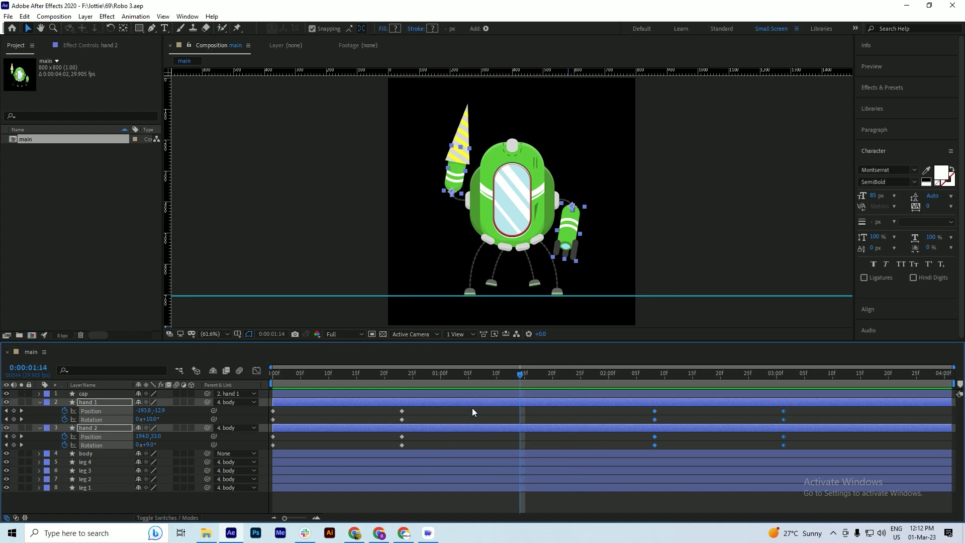
left_click(429, 419)
left_click(457, 404)
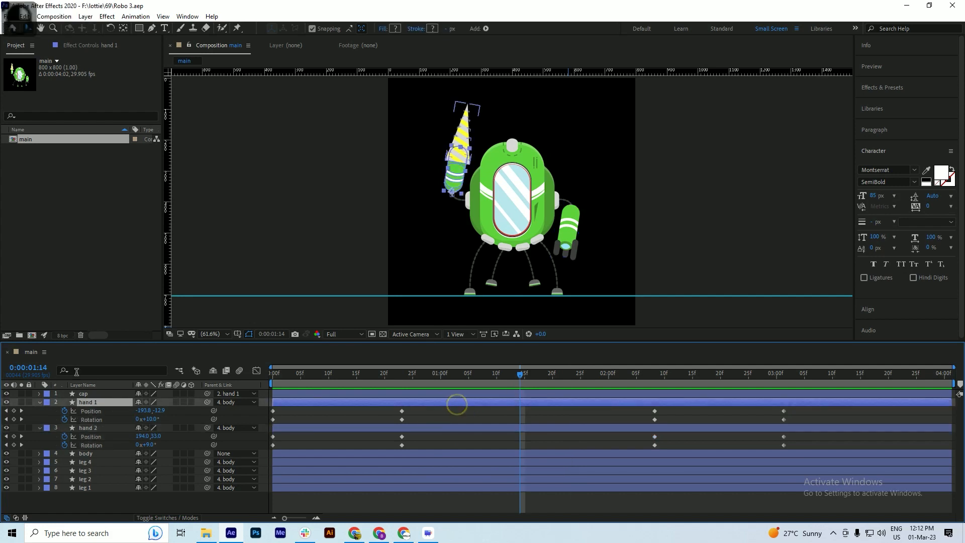
left_click_drag(147, 419, 152, 418)
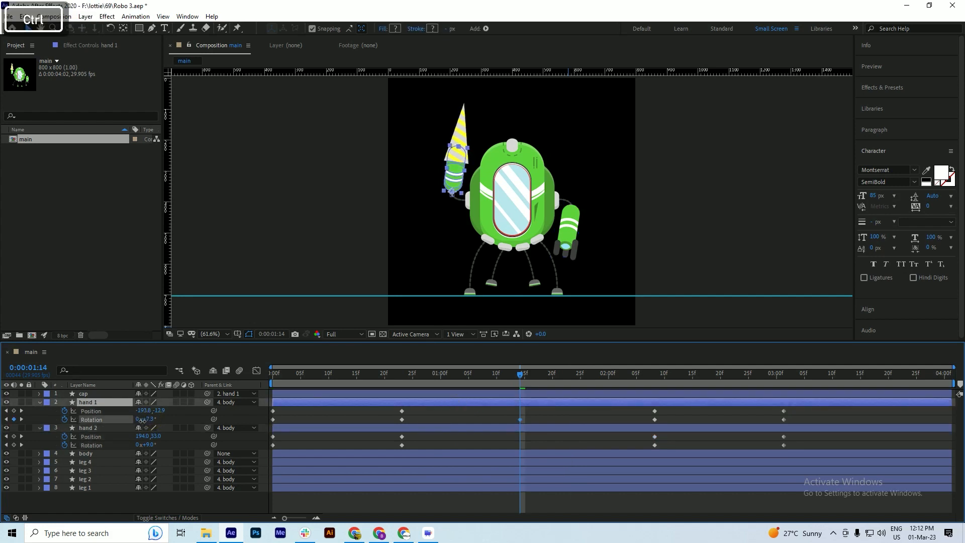
key("ctrl+s")
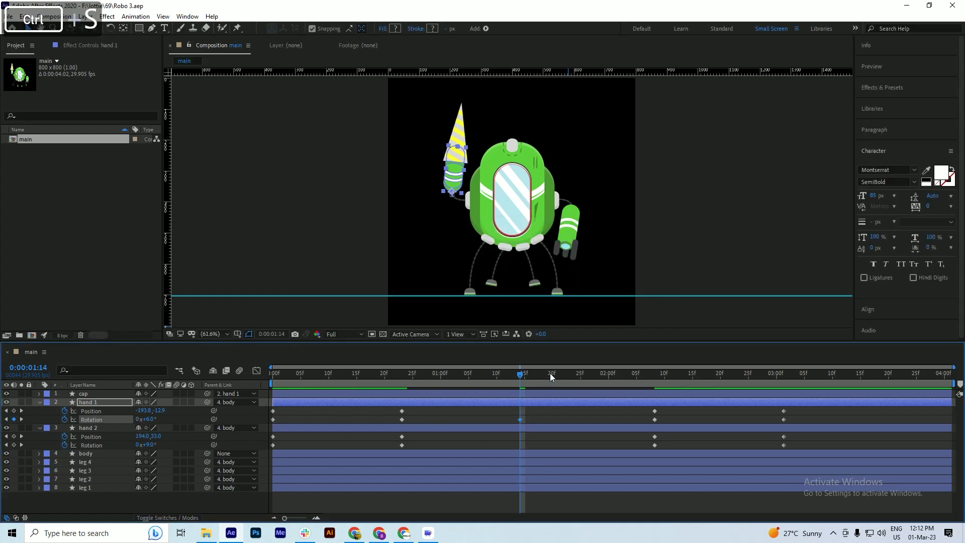
Set hand 2's Rotation to 3.8° at 0:00:01:14, save the project and preview the motion from the start
left_click_drag(152, 445, 148, 444)
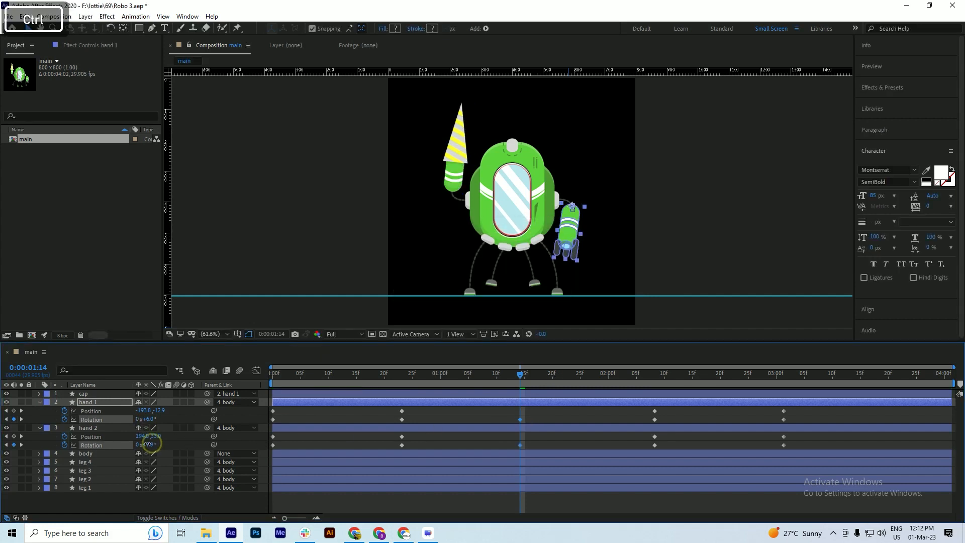
key("ctrl+Down")
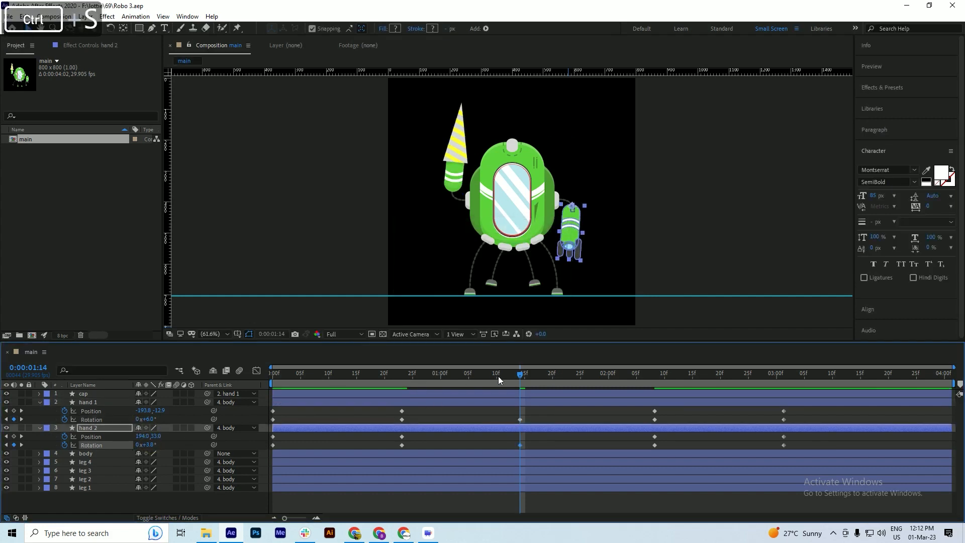
key("Home")
key("space")
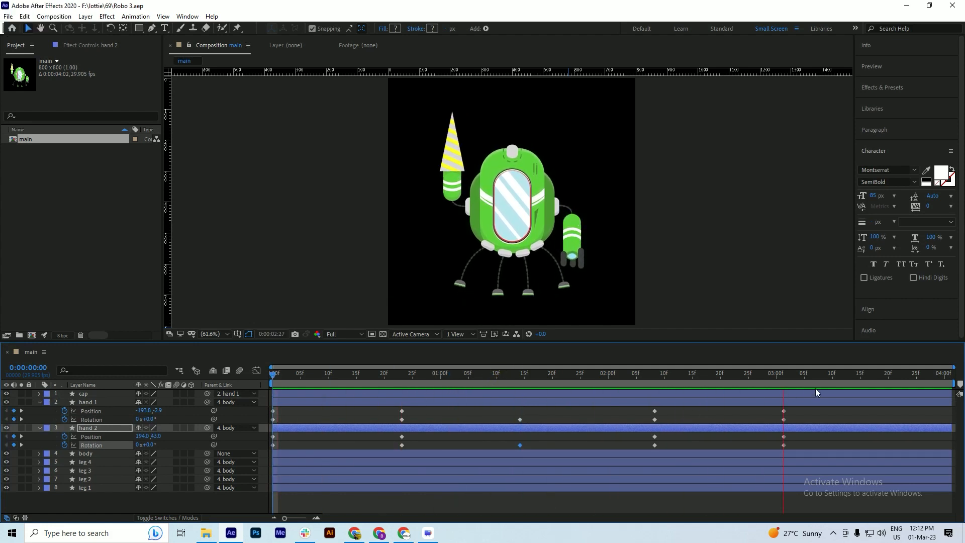
At 0:00:03:15, set hand 2's Rotation to 2.6° and hand 1's Rotation to 3.1°, and save the project
left_click_drag(844, 373, 862, 375)
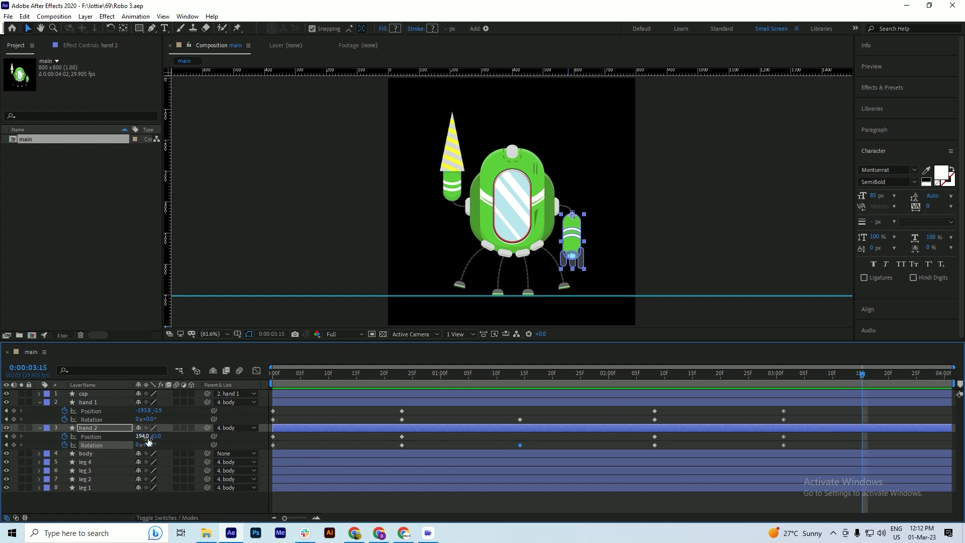
left_click_drag(149, 444, 167, 425)
key("ctrl+s")
Copy the Rotation keyframes of hand 1 and hand 2 from 0:00:03:01 to 0:00:04:00
left_click_drag(864, 375, 924, 375)
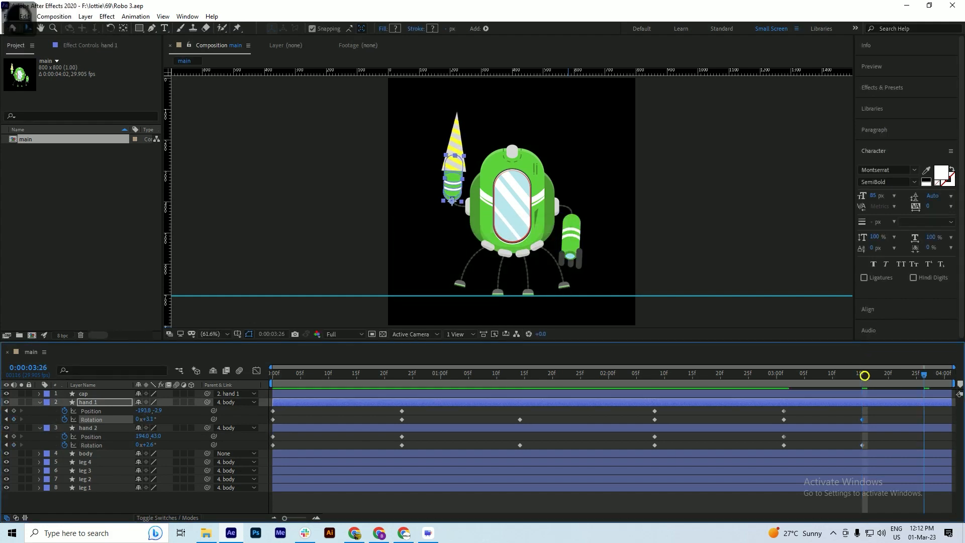
left_click(783, 419)
key("ctrl+c")
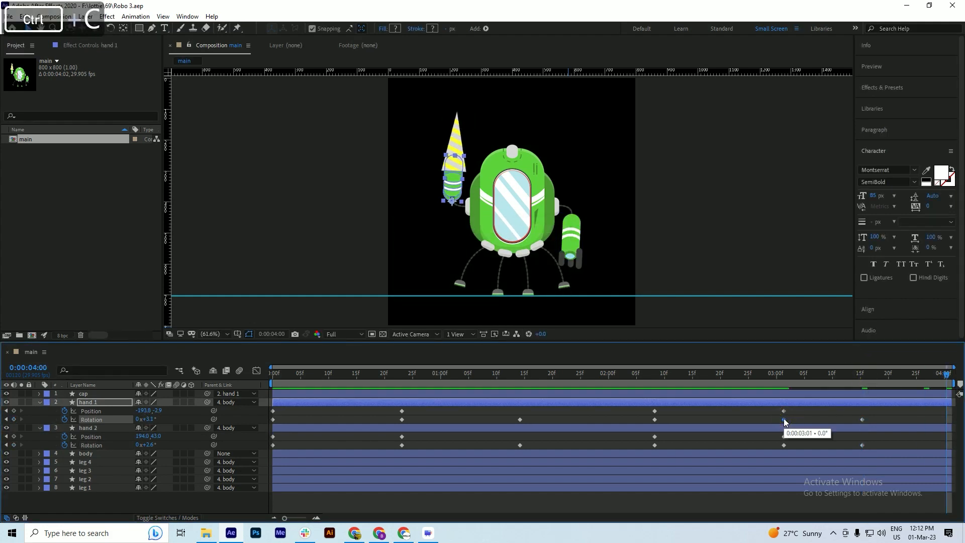
key("ctrl+v")
left_click(784, 445)
key("ctrl+c")
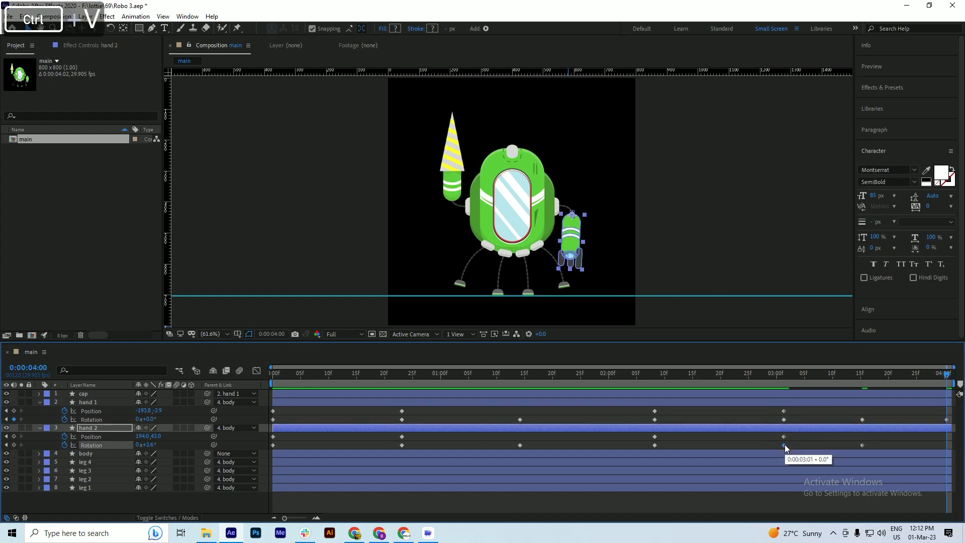
key("ctrl+v")
Apply Easy Ease to all Position and Rotation keyframes of both hands, then preview the motion and save the project
left_click_drag(951, 409, 242, 442)
key("F9")
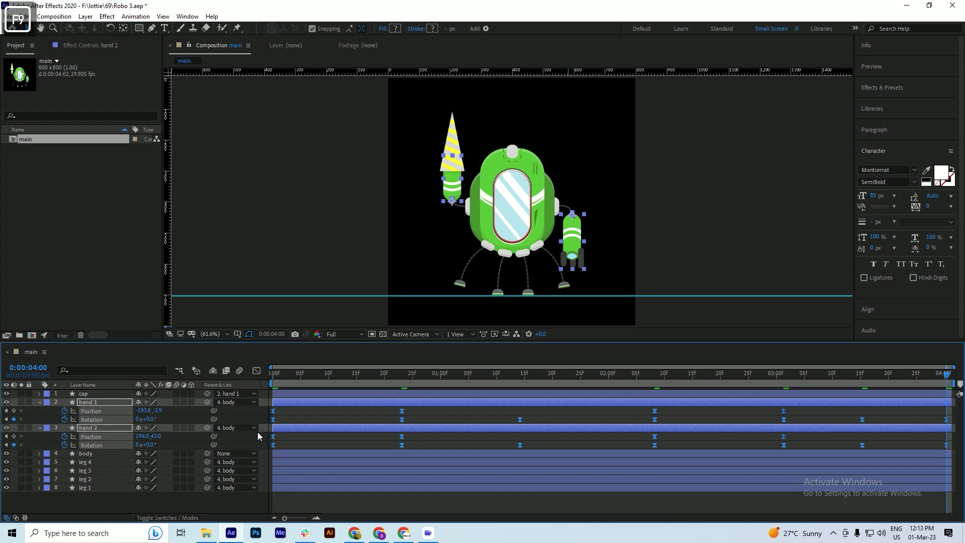
key("space")
key("ctrl+s")
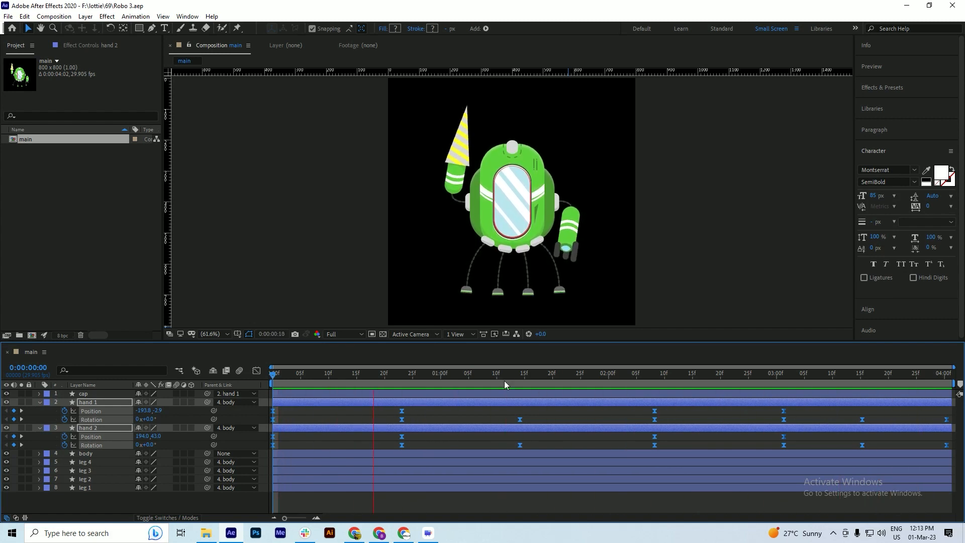
Collapse the properties of all layers, save the project and preview the animation from the start
key("space")
key("ctrl+a")
left_click(39, 402)
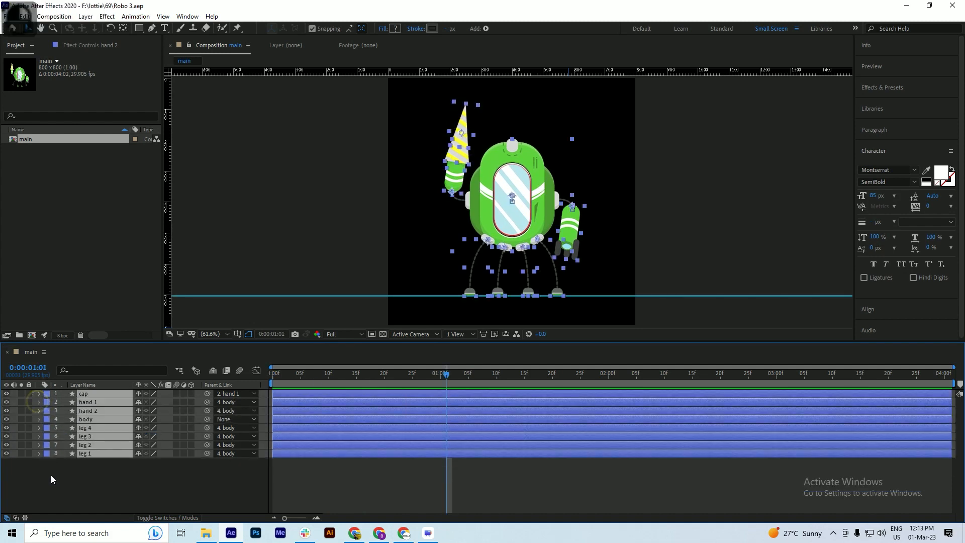
left_click(51, 476)
key("ctrl+s")
left_click_drag(305, 376, 147, 379)
key("space")
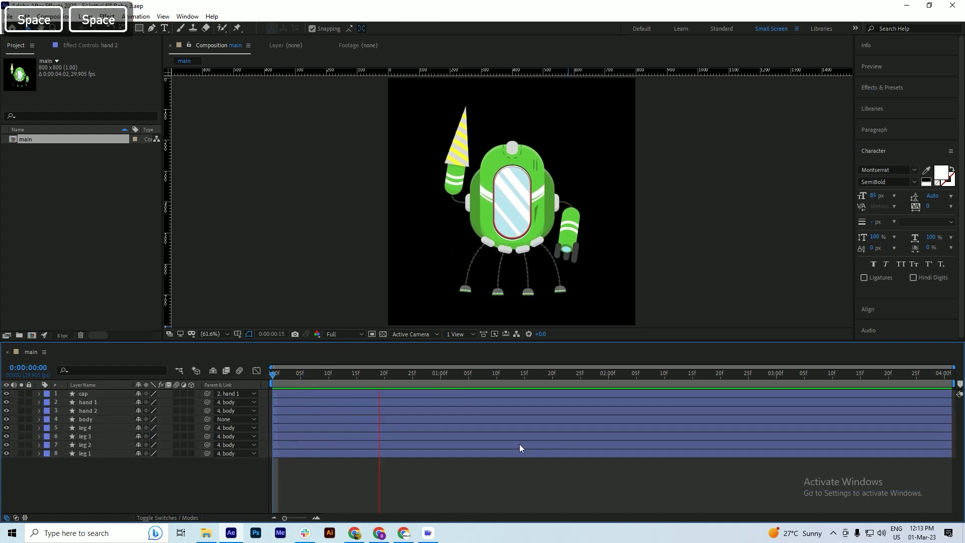
key("ctrl+s")
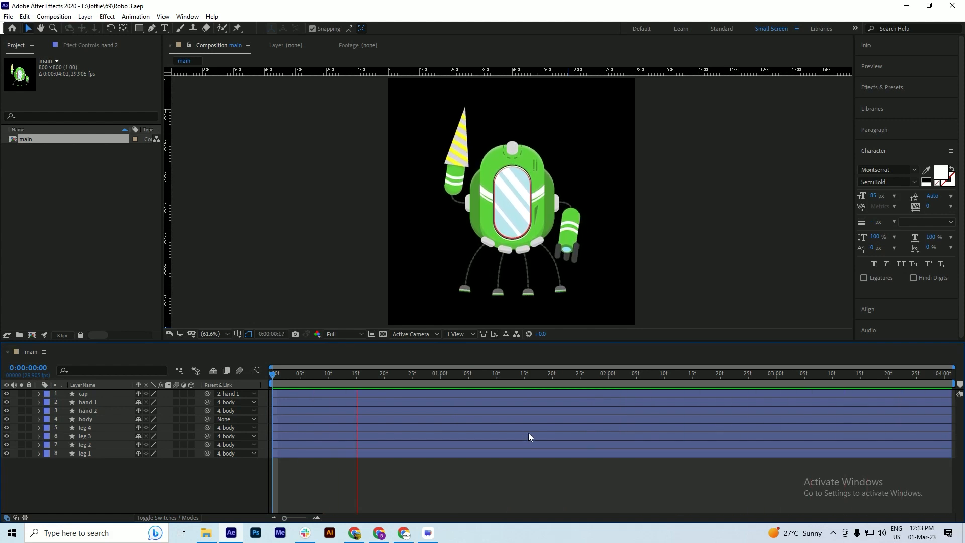
key("space")
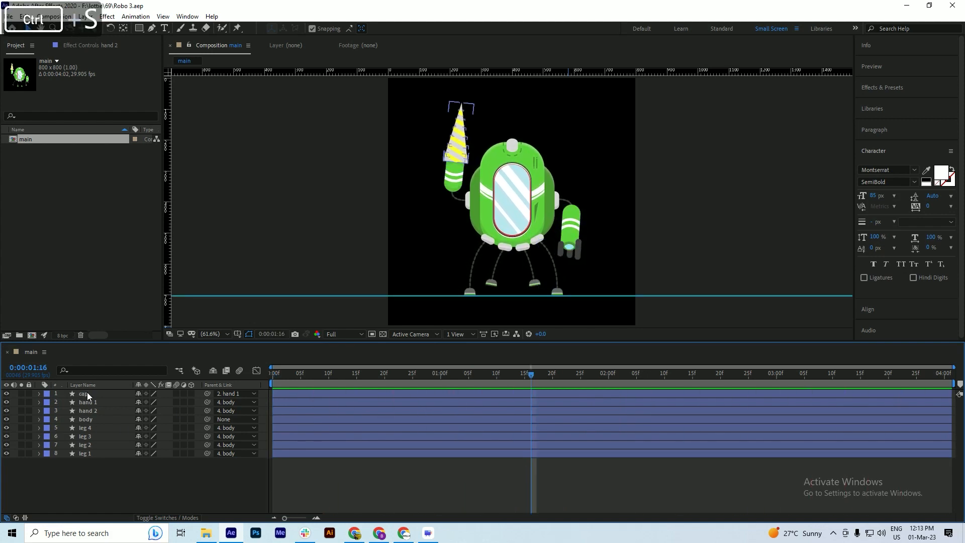
Move the cap layer's anchor point to the centre of the striped cone's base and save the project
left_click(86, 393)
key("ctrl+s")
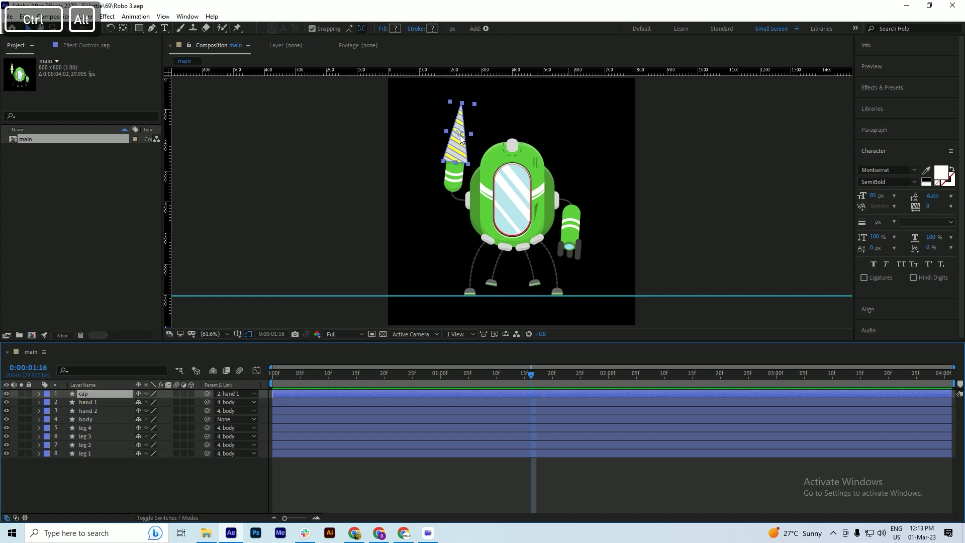
scroll(463, 124, "up", 2)
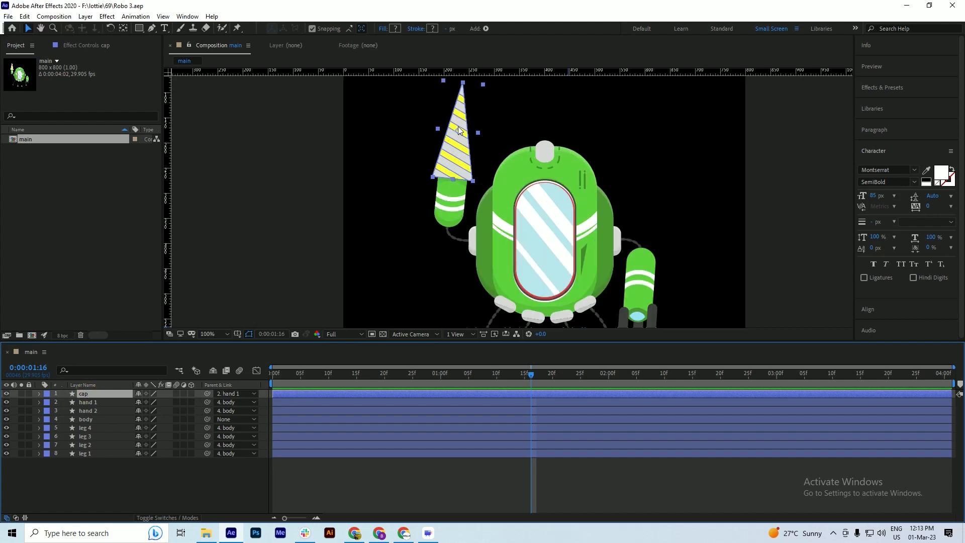
key("y")
left_click_drag(460, 133, 451, 179)
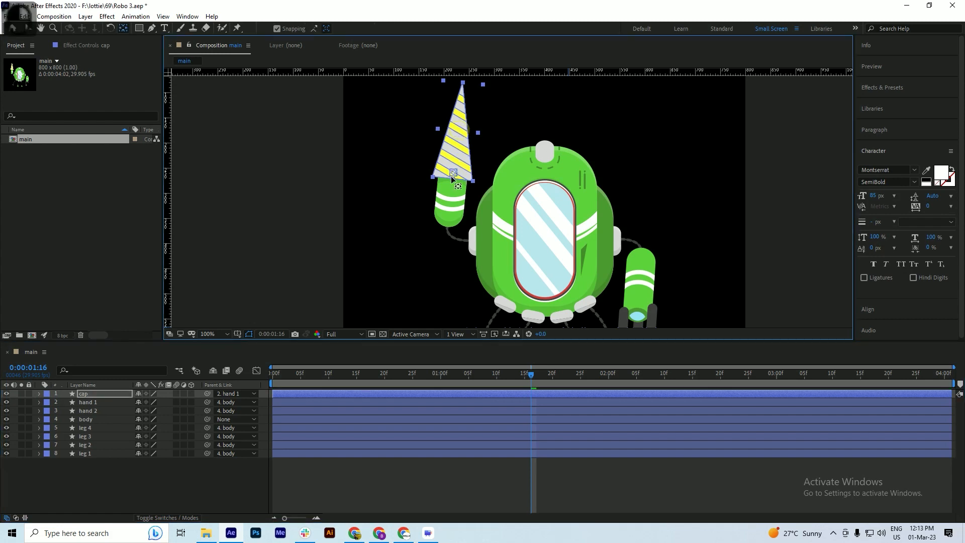
key("ctrl+s")
Reveal hand 1's keyframes for timing and add a starting Rotation keyframe to the cap layer at 0:00:00:00
key("Home")
left_click(286, 402)
key("u")
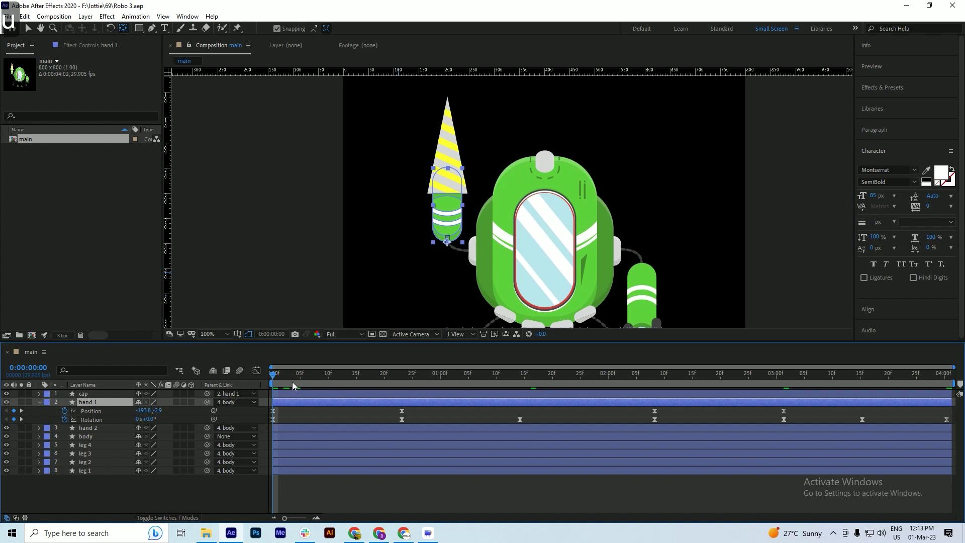
left_click(289, 394)
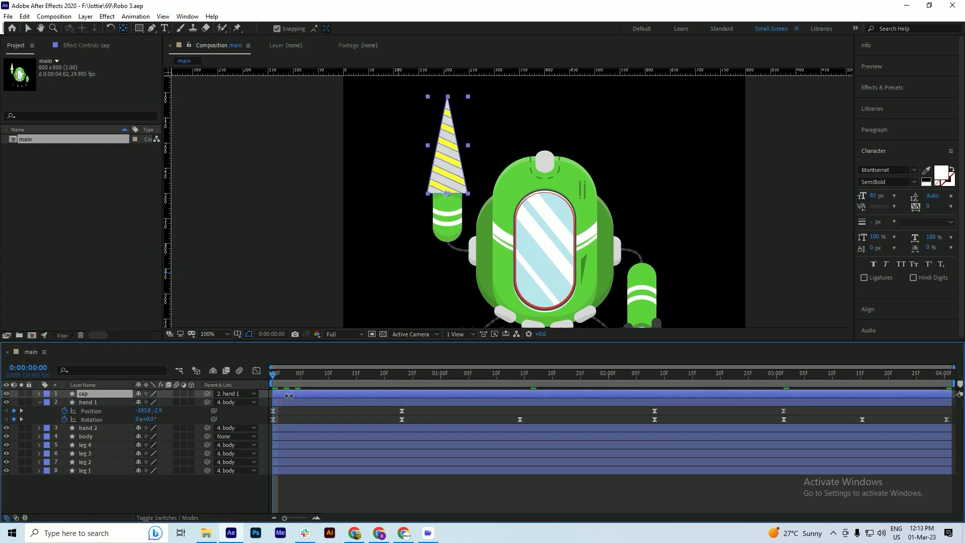
key("r")
left_click(64, 402)
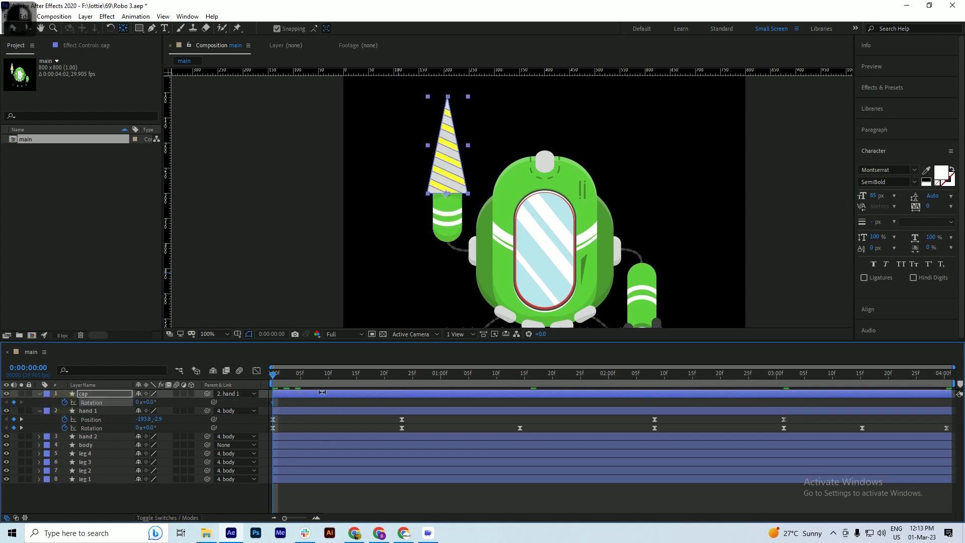
Check the cap's tilt in the hand motion, set the cap's Rotation to -5.9° at 0:00:00:00 and save
left_click_drag(322, 379, 363, 382)
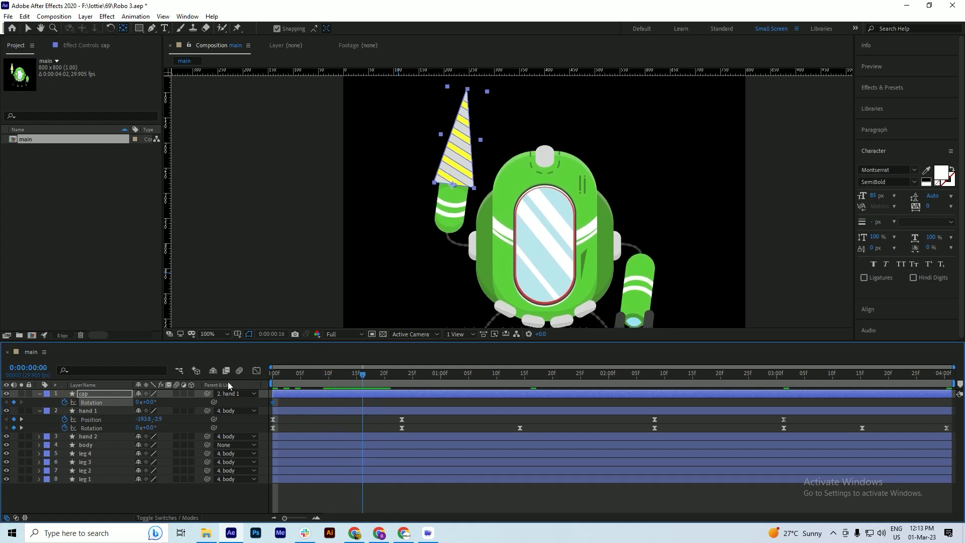
key("space")
left_click_drag(152, 402, 130, 405)
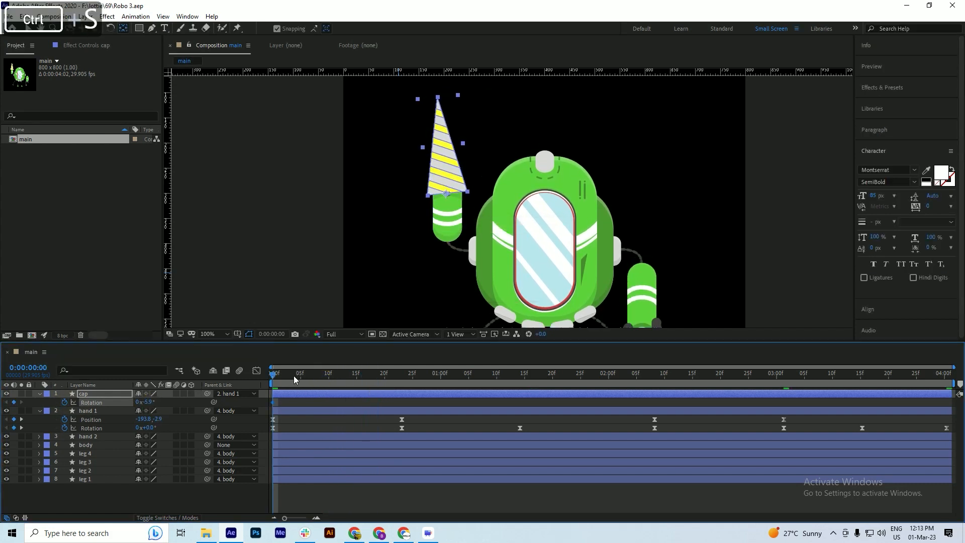
Set the cap's Rotation to 12.3° at 0:00:00:23, save the project and preview the tilt
left_click_drag(293, 375, 399, 396)
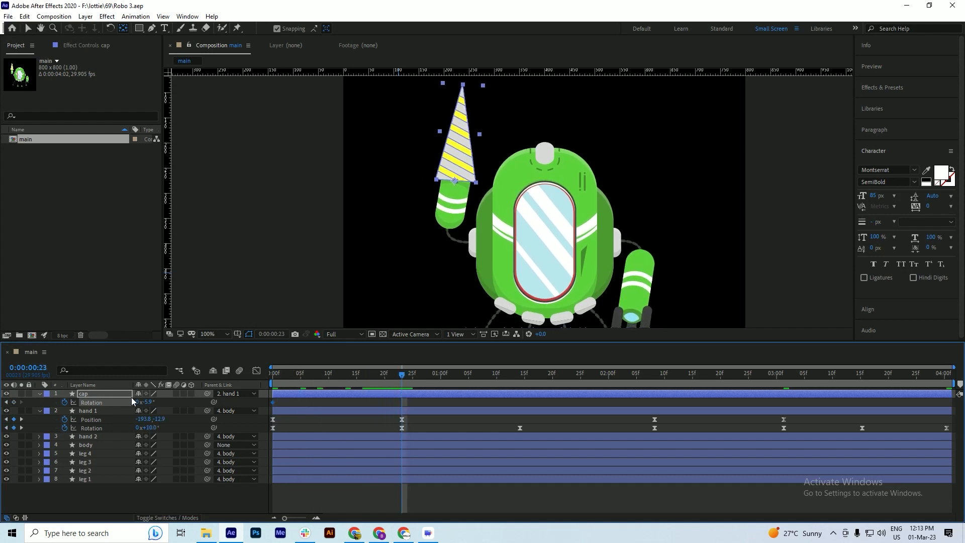
left_click_drag(145, 402, 223, 399)
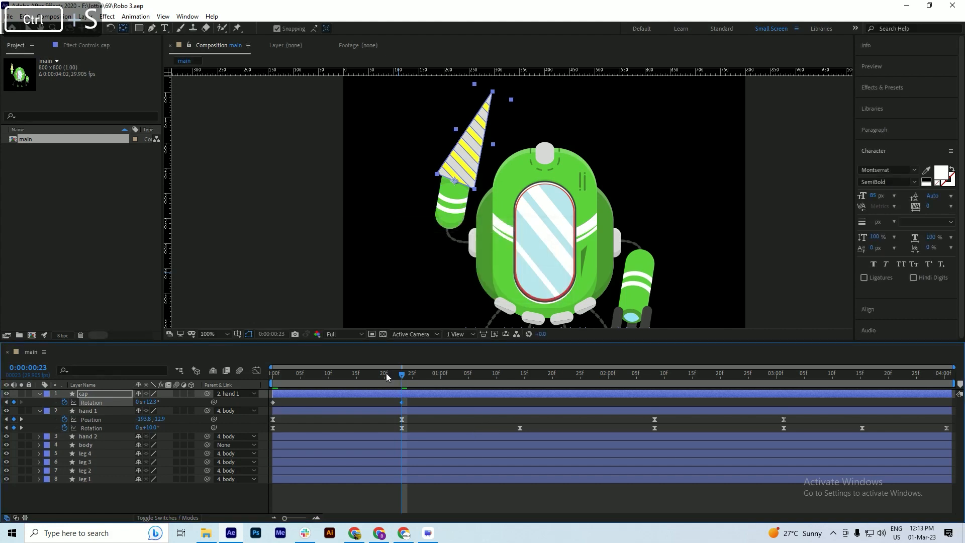
key("space")
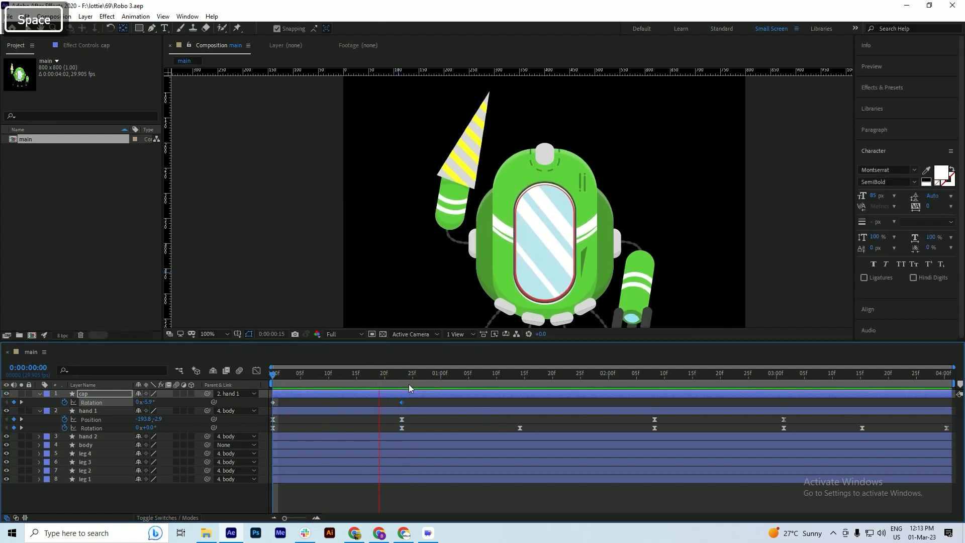
key("space")
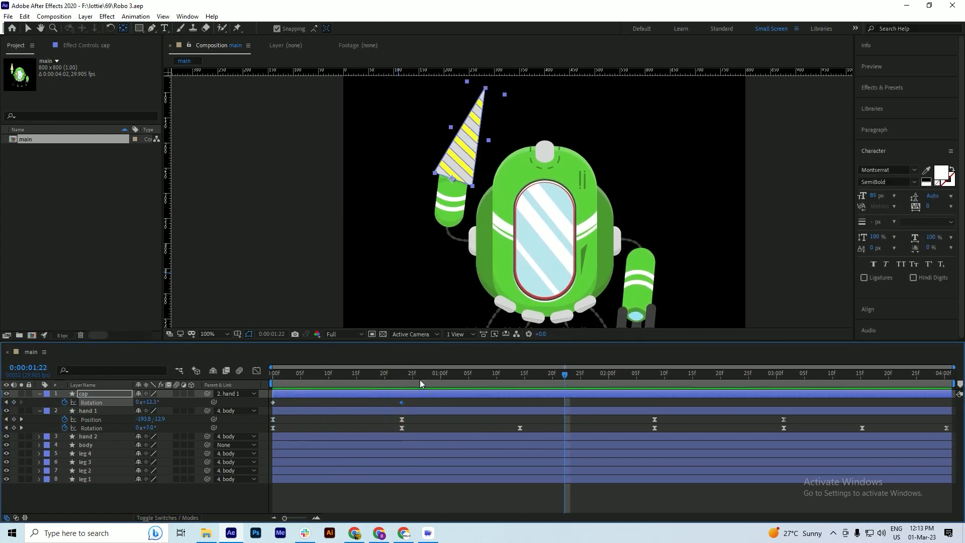
Set the cap's Rotation to 5.7° at 0:00:01:14 and copy its 0:00:00:23 keyframe to 0:00:02:08
left_click_drag(420, 379, 518, 389)
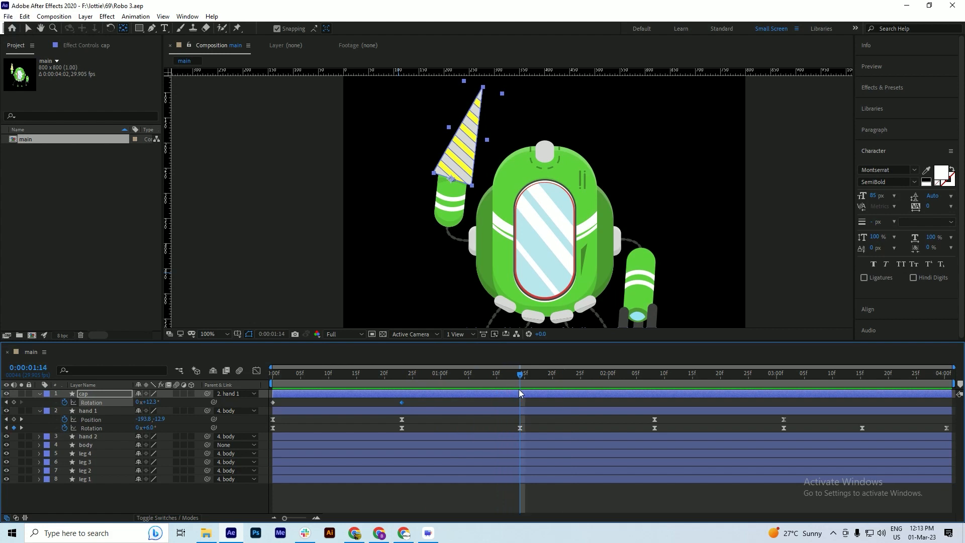
left_click_drag(152, 402, 146, 401)
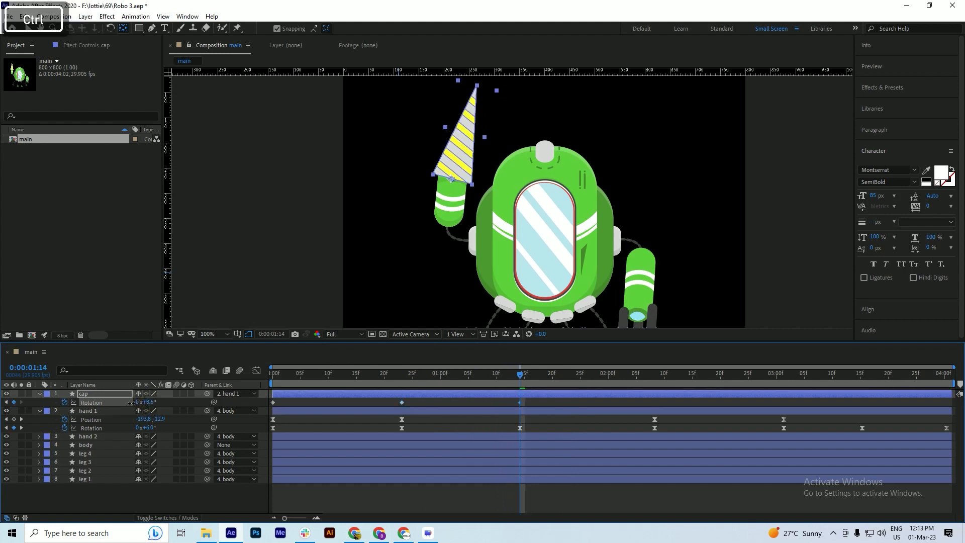
left_click_drag(522, 371, 655, 393)
left_click(401, 402)
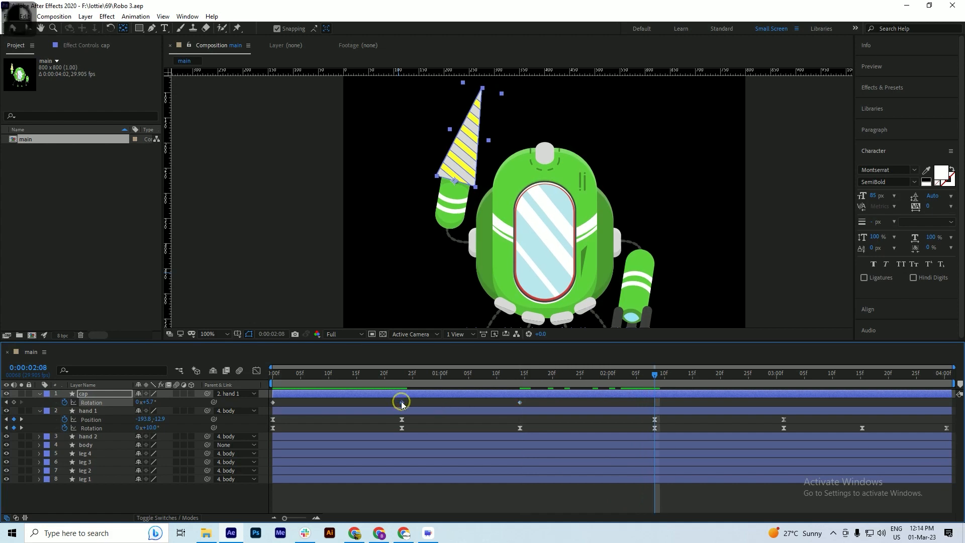
key("ctrl+c")
Copy the cap's starting Rotation keyframe to 0:00:03:01, in line with hand 1's keyframe
left_click_drag(711, 385, 786, 379)
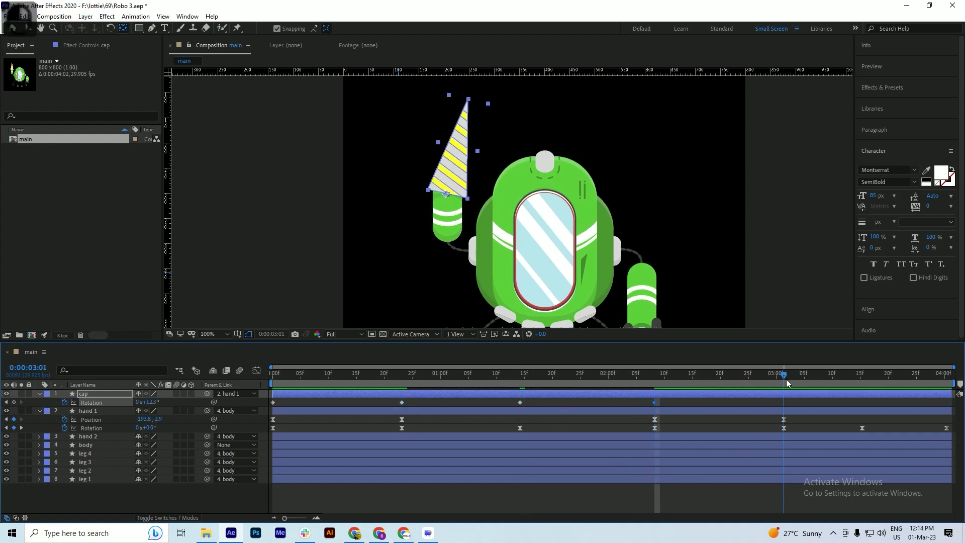
left_click(272, 402)
key("ctrl+c")
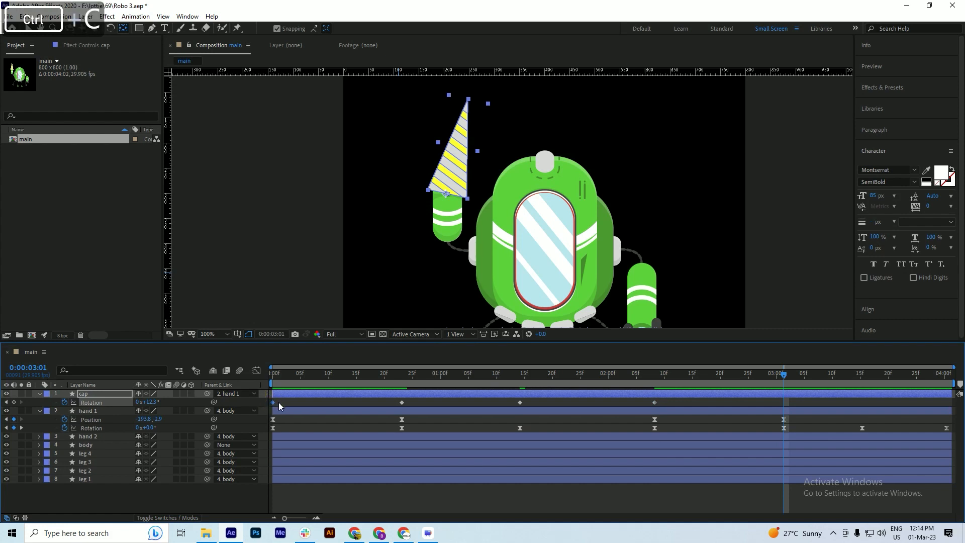
key("ctrl+v")
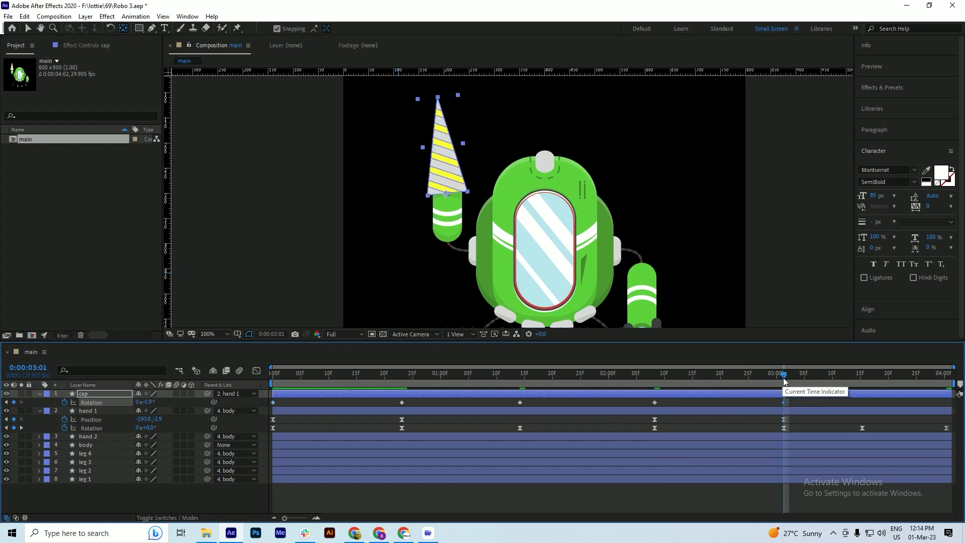
Set the cap's Rotation to 0.6° at 0:00:03:15 and save the project
left_click_drag(784, 381, 871, 404)
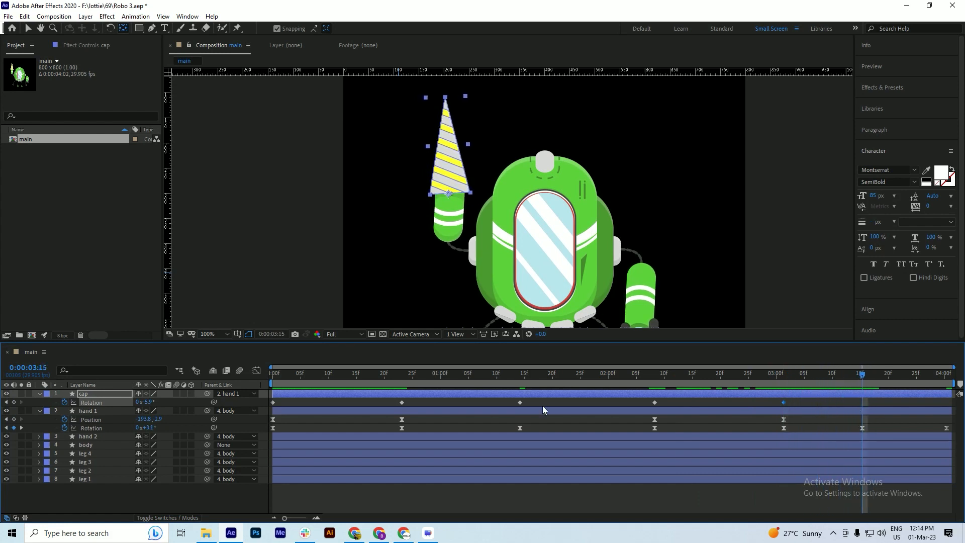
left_click_drag(147, 402, 170, 401)
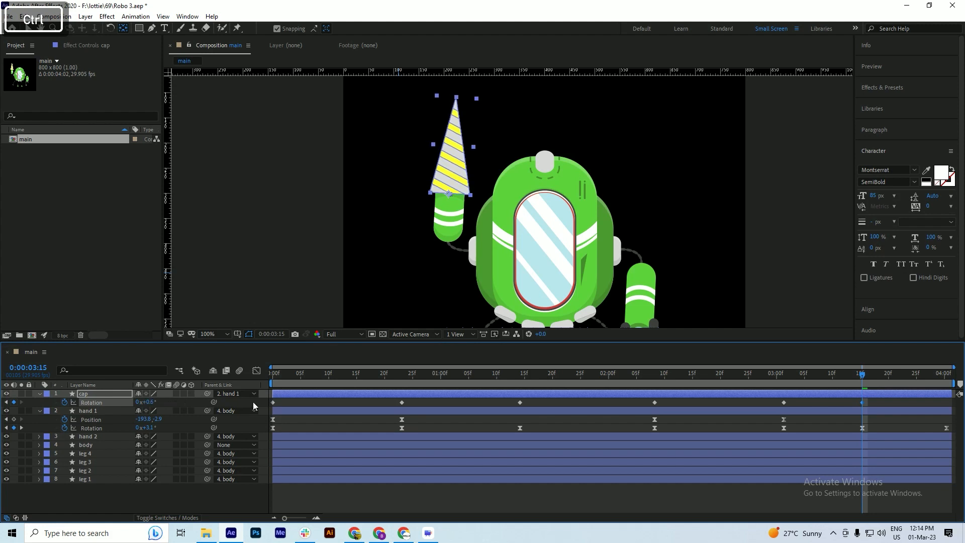
key("ctrl+s")
Copy the cap's 0:00:03:01 Rotation keyframe to 0:00:04:00 and apply Easy Ease to all the cap's Rotation keyframes
key("space")
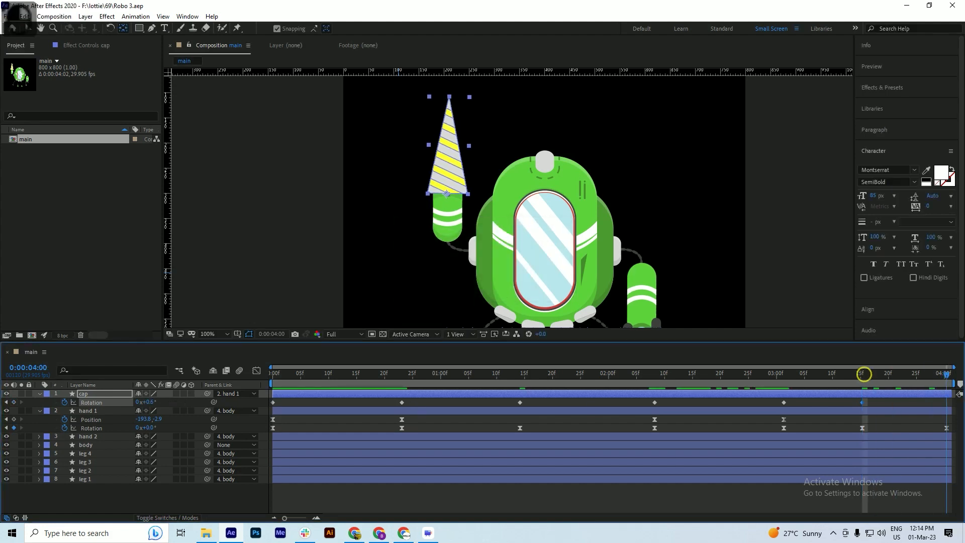
left_click(784, 402)
key("ctrl+c")
key("ctrl+v")
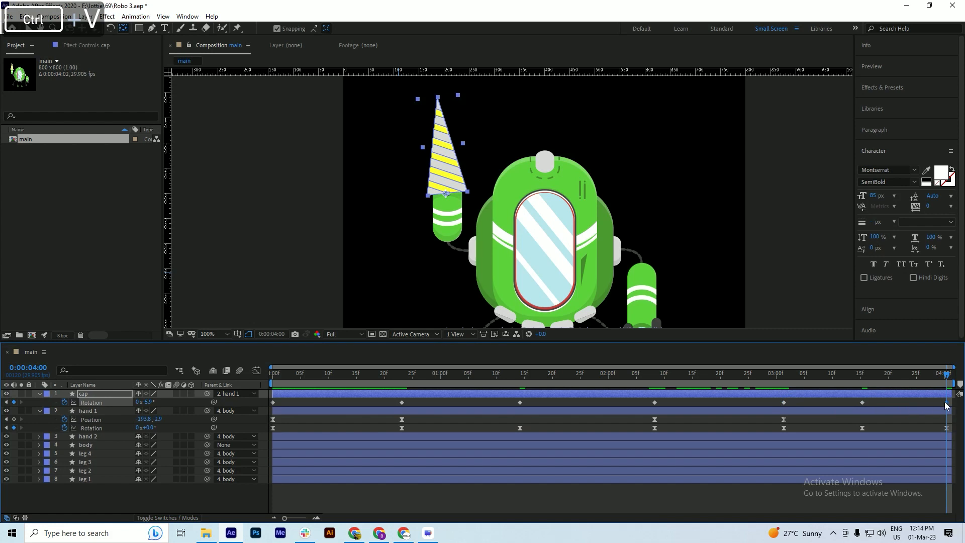
left_click_drag(951, 399, 247, 404)
key("F9")
Collapse the properties of all layers and preview the whole robot's animation from the start
key("ctrl+a")
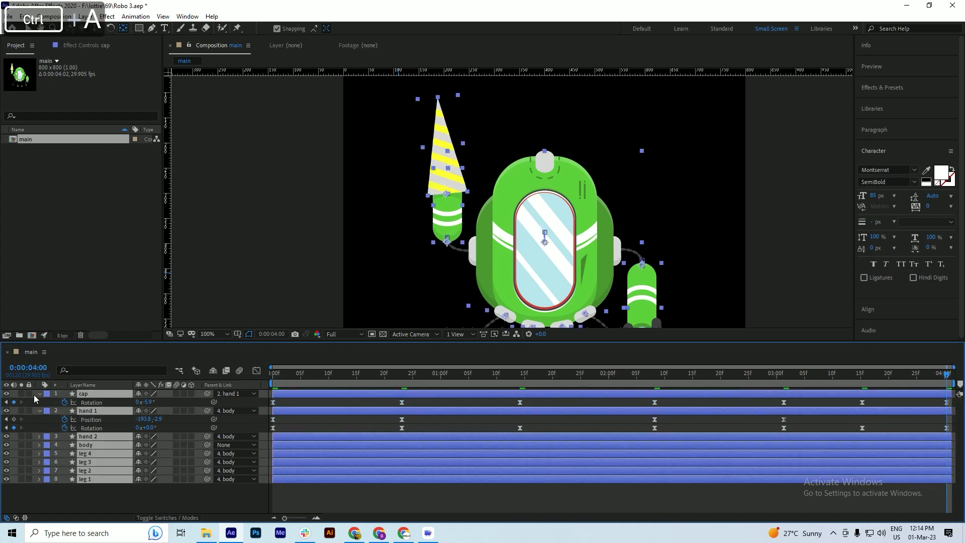
left_click(39, 393)
left_click_drag(322, 380, 274, 380)
key("space")
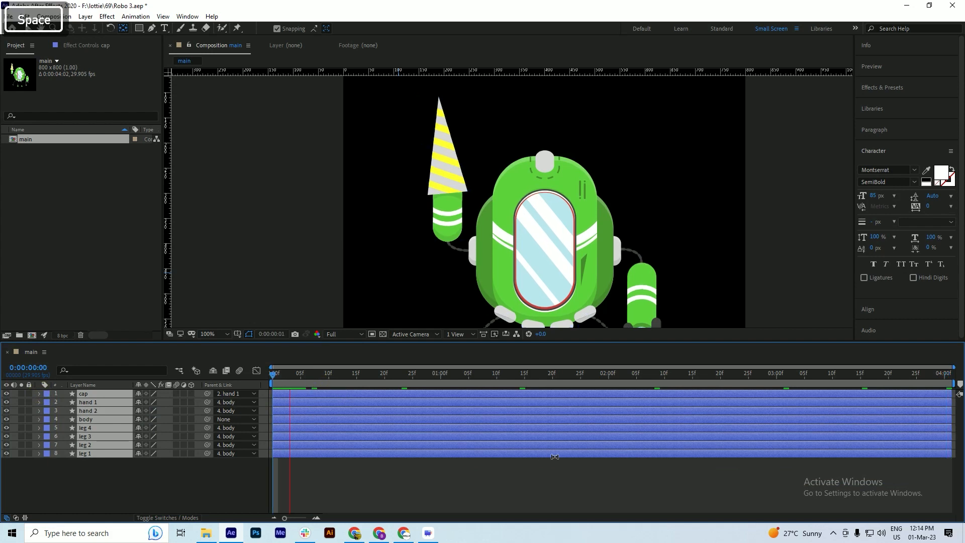
scroll(447, 206, "down", 1)
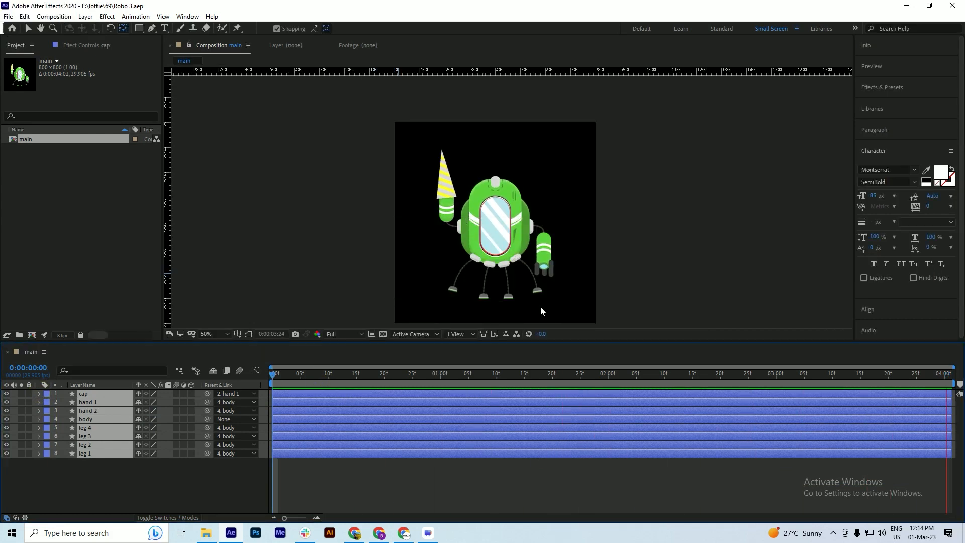
scroll(485, 255, "up", 1)
scroll(475, 263, "down", 1)
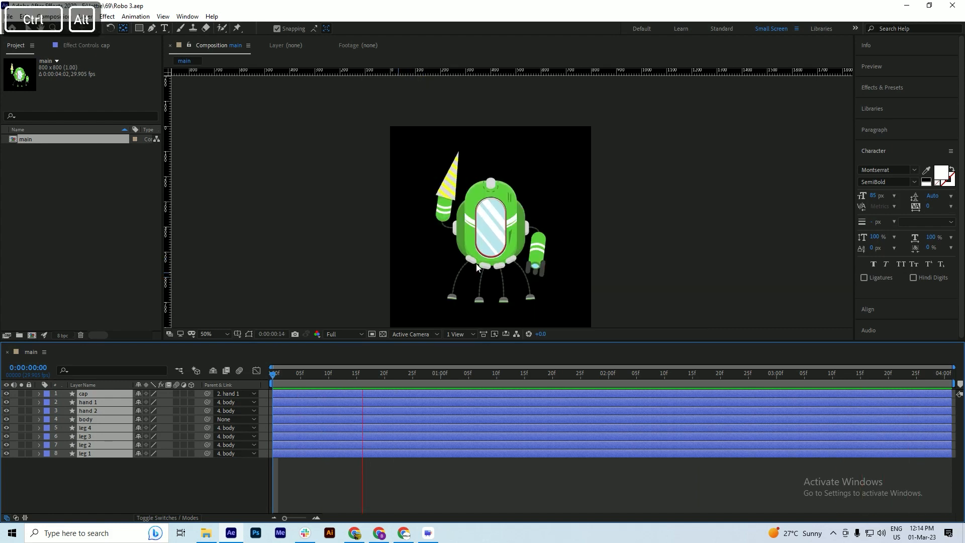
key("space")
Add a new null object layer to the main composition
left_click(90, 494)
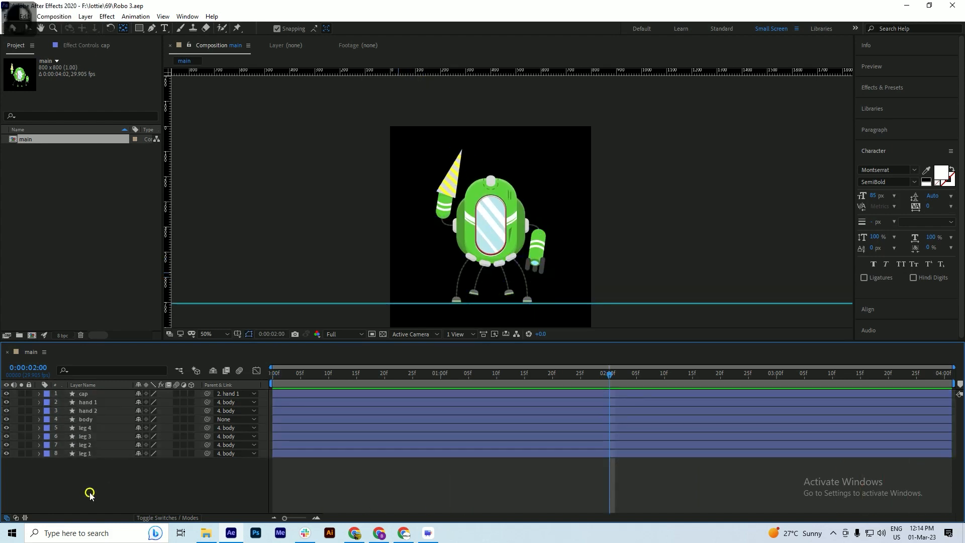
right_click(89, 494)
mouse_move(123, 382)
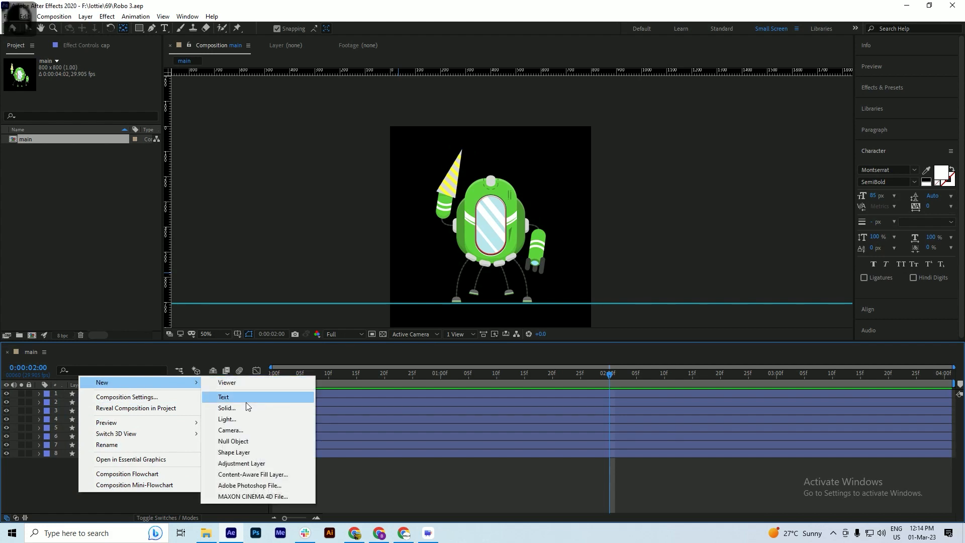
left_click(239, 443)
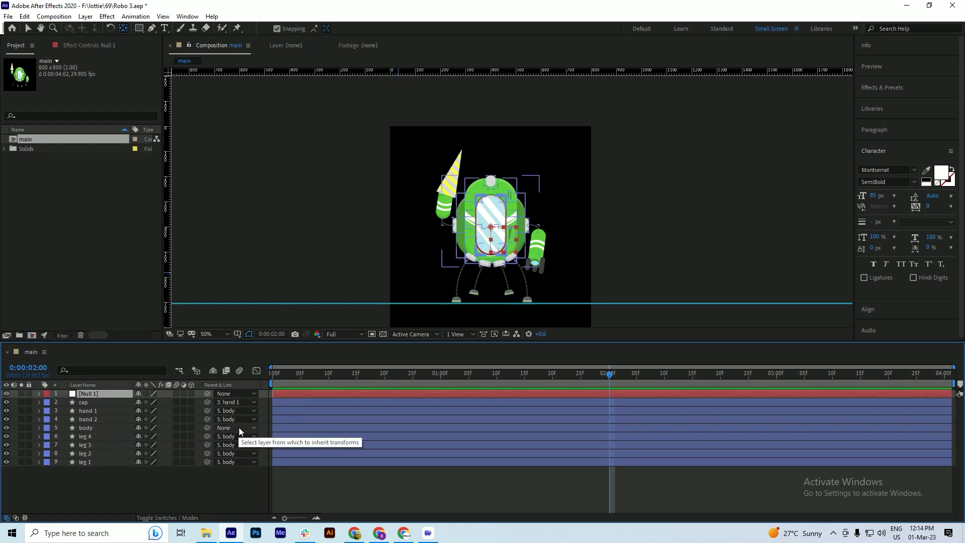
Parent the body layer to Null 1 and save the project
left_click(94, 430)
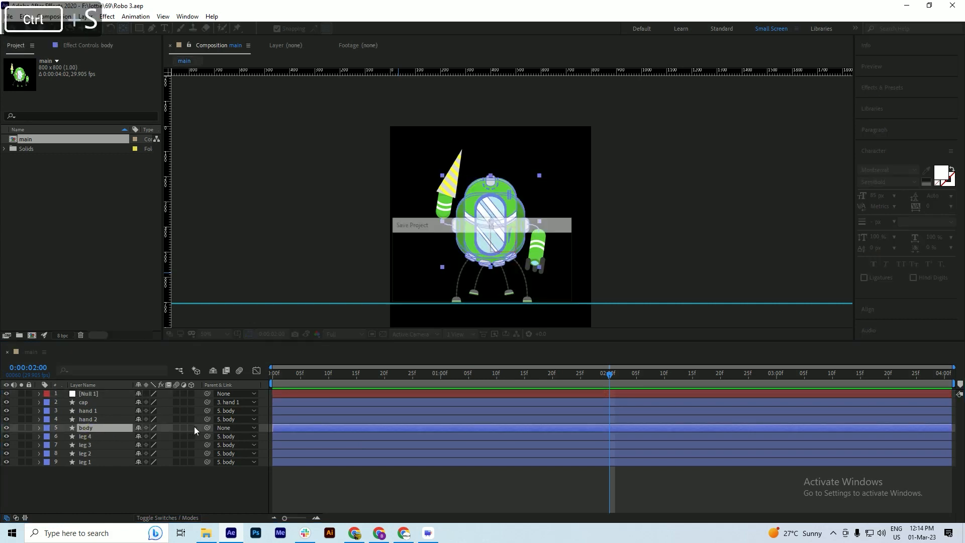
left_click_drag(206, 426, 81, 395)
left_click(82, 395)
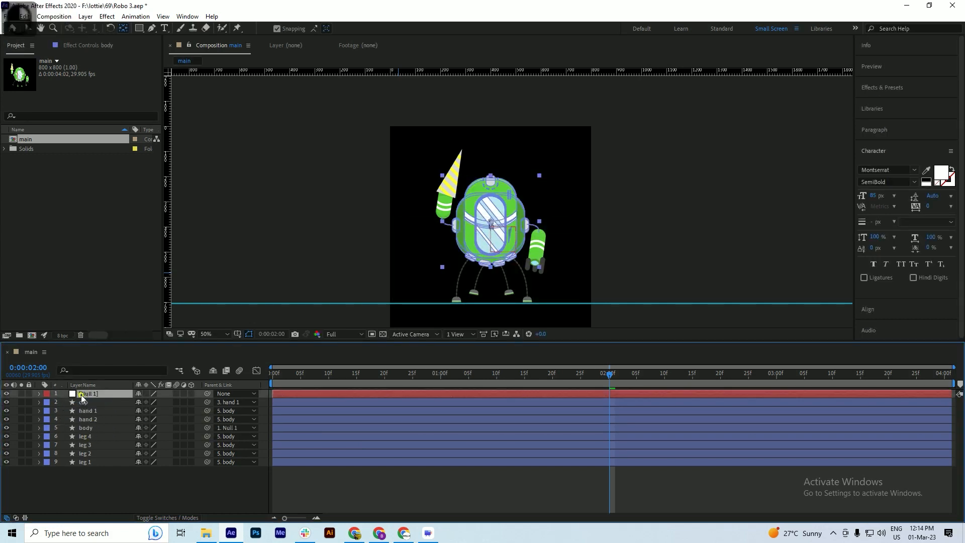
key("ctrl+s")
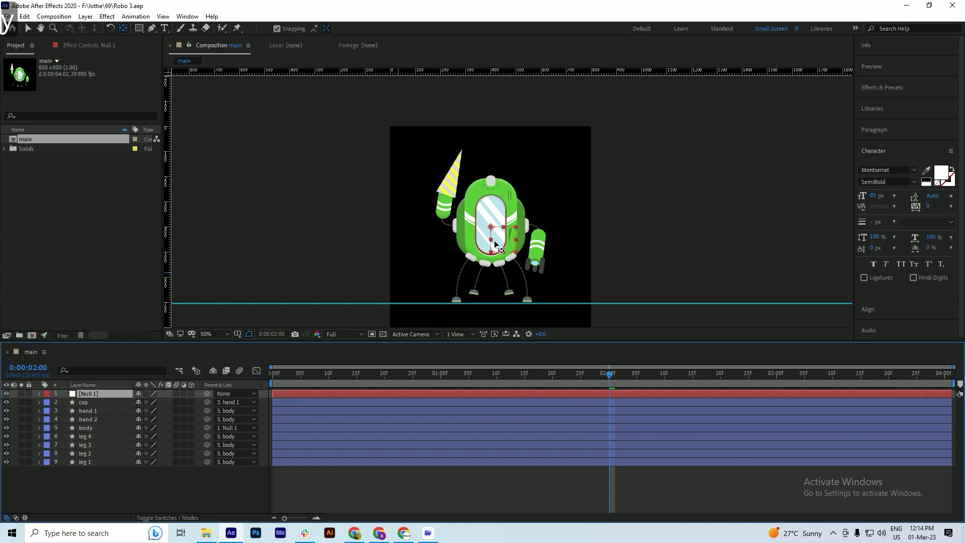
Move Null 1's anchor point down onto the ground guide, centred between the robot's feet
left_click_drag(490, 226, 489, 296)
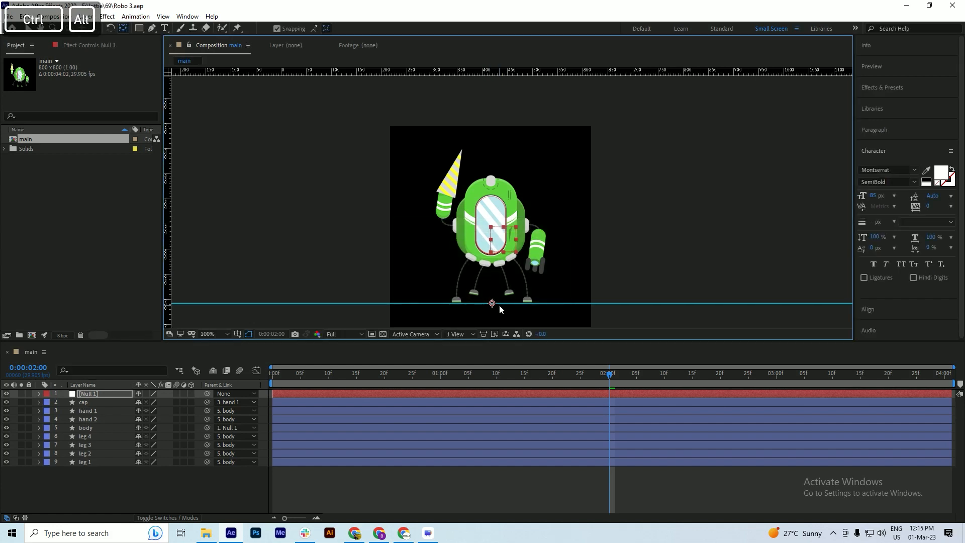
scroll(494, 304, "up", 4)
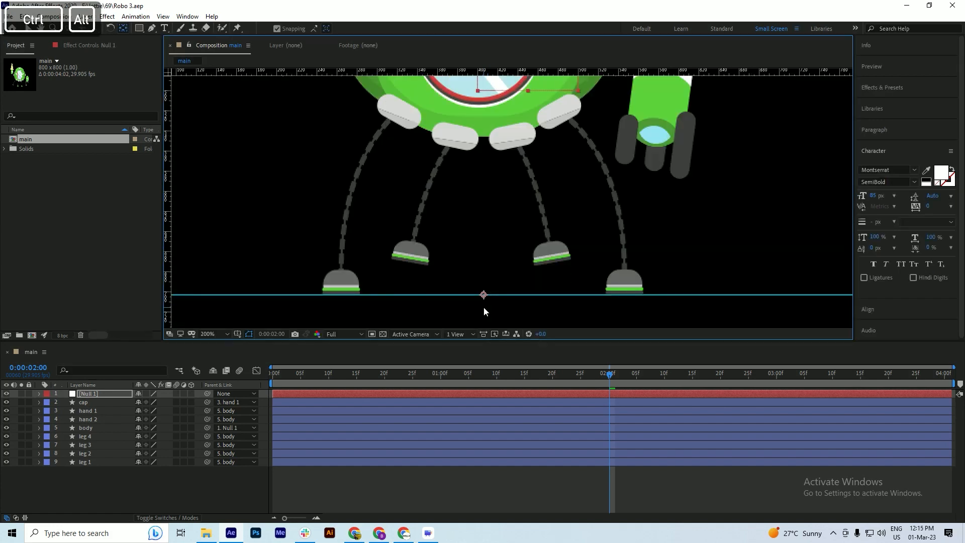
scroll(484, 307, "down", 2)
Return to 0:00:00:00, reveal the body layer's keyframes for timing and save the project
left_click_drag(318, 376, 260, 378)
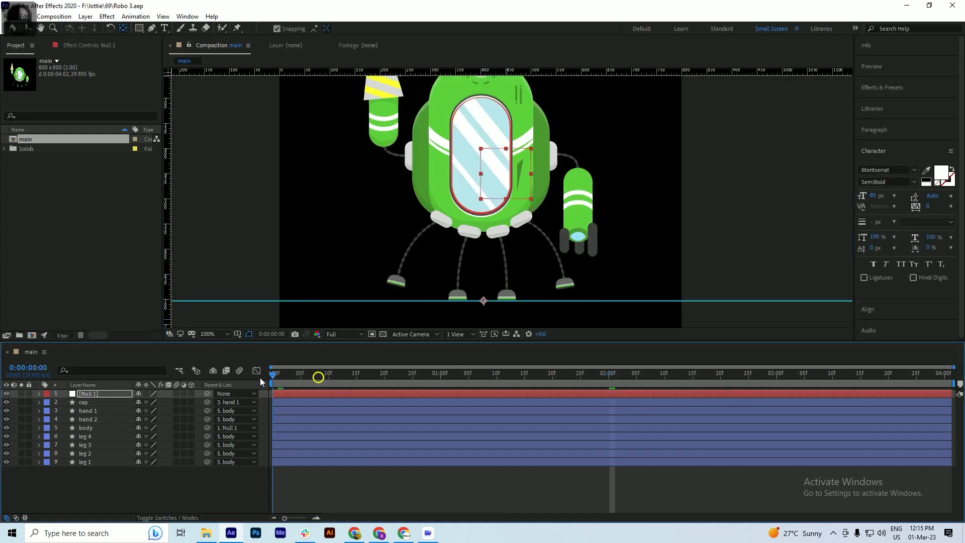
scroll(448, 296, "down", 1)
scroll(450, 286, "up", 1)
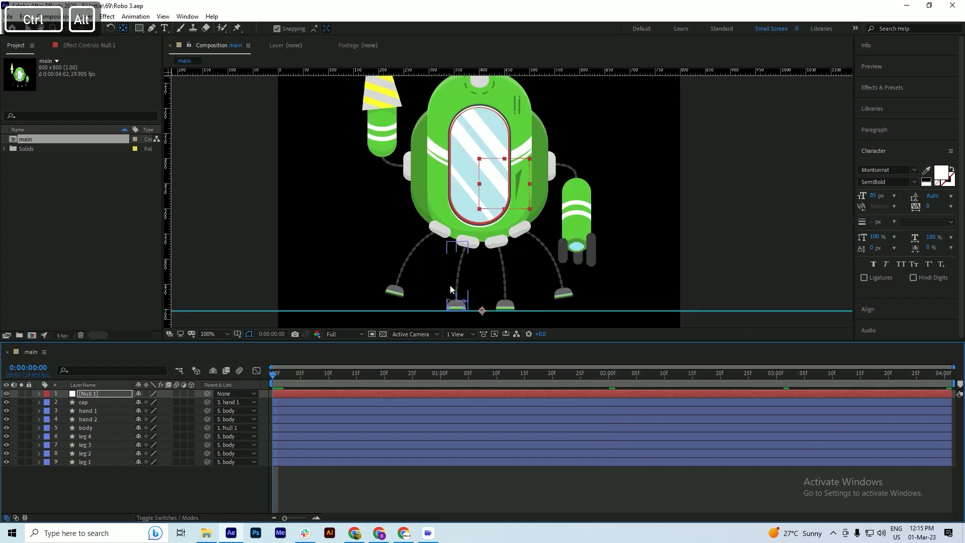
left_click(83, 427)
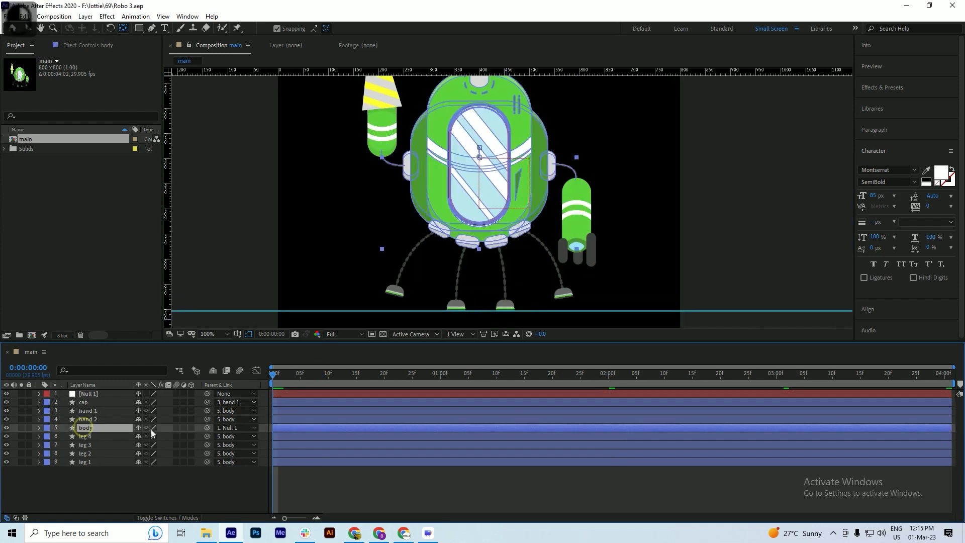
key("u")
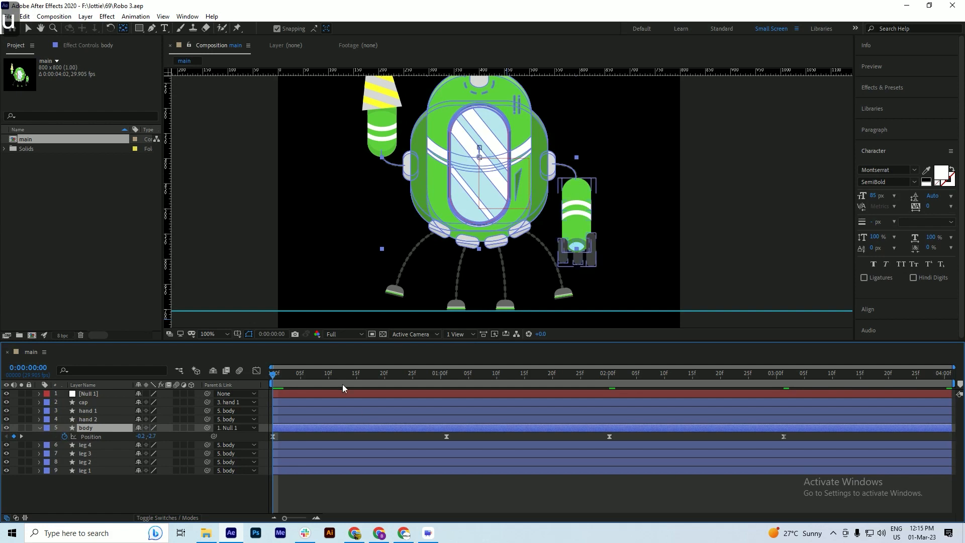
key("ctrl+s")
Add a starting Scale keyframe of 100% to Null 1 at 0:00:00:00 and save the project
scroll(482, 290, "down", 1)
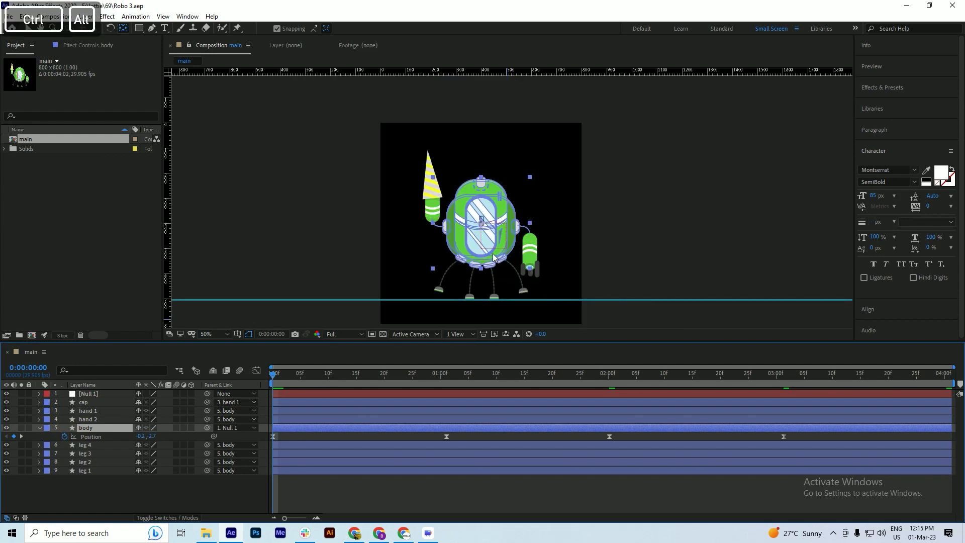
scroll(493, 255, "up", 1)
left_click(82, 393)
key("s")
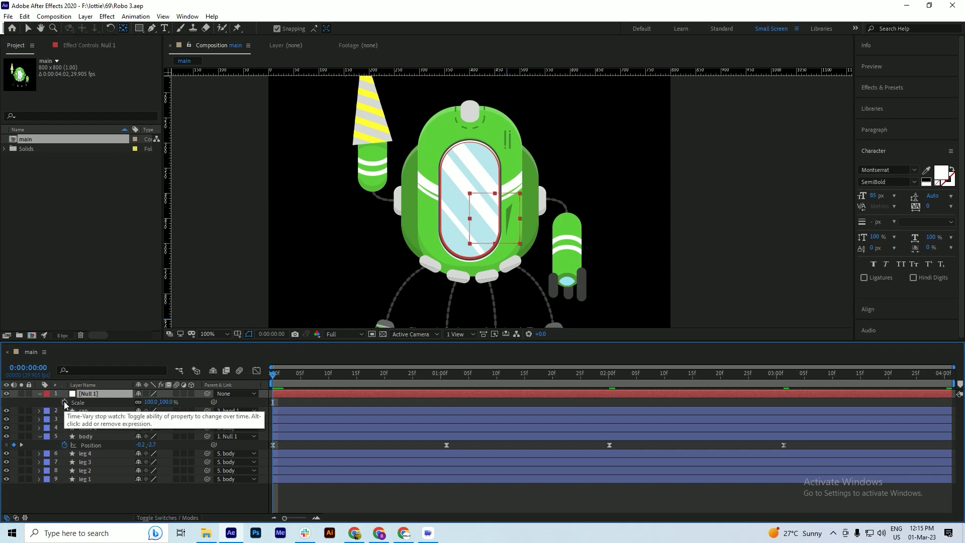
left_click(64, 402)
key("ctrl+s")
Scrub the opening motion back to 0:00:00:00 and fit the whole composition in the viewer
left_click_drag(339, 378, 261, 384)
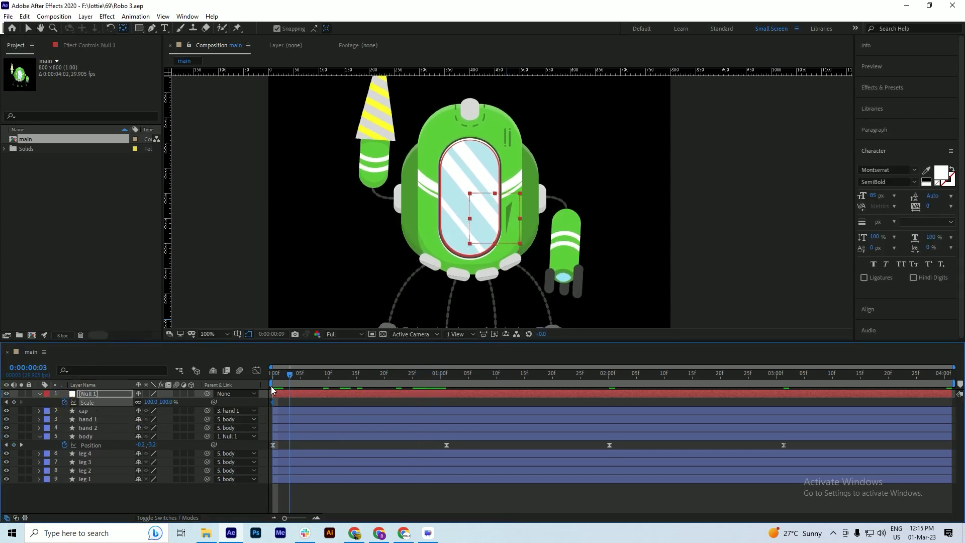
left_click(219, 333)
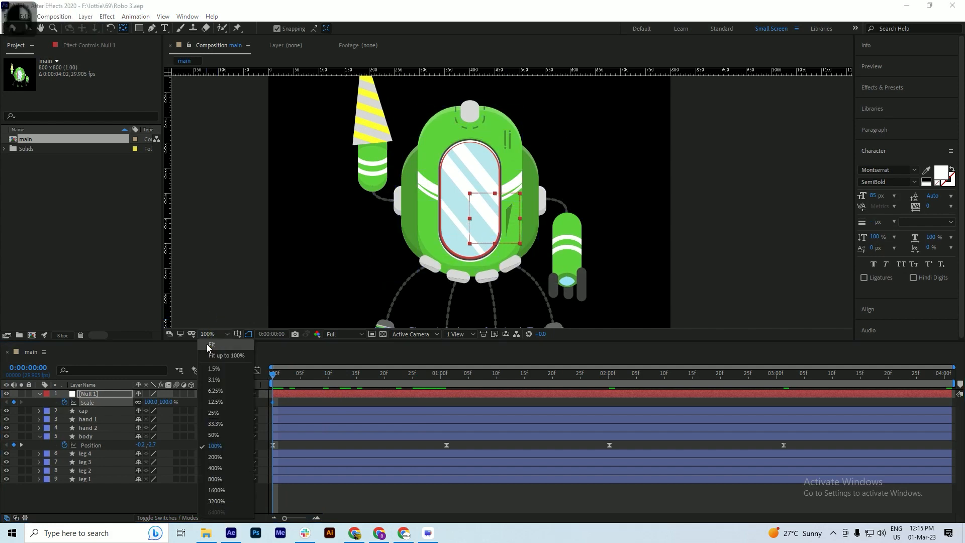
left_click(210, 344)
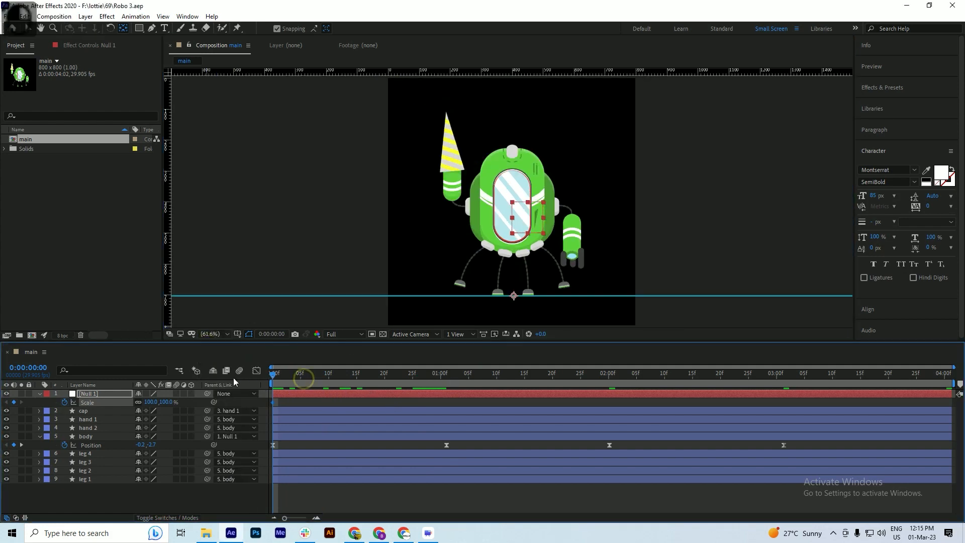
Unlink Null 1's Scale proportions, keyframe its vertical Scale at 105% at 0:00:01:01, and preview the motion from the start
left_click_drag(233, 378, 446, 378)
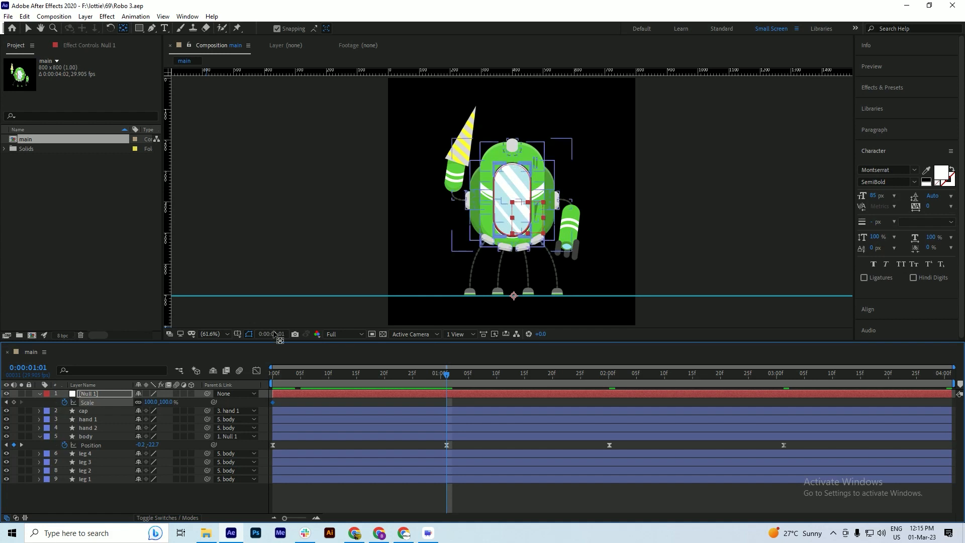
left_click(139, 402)
left_click(166, 402)
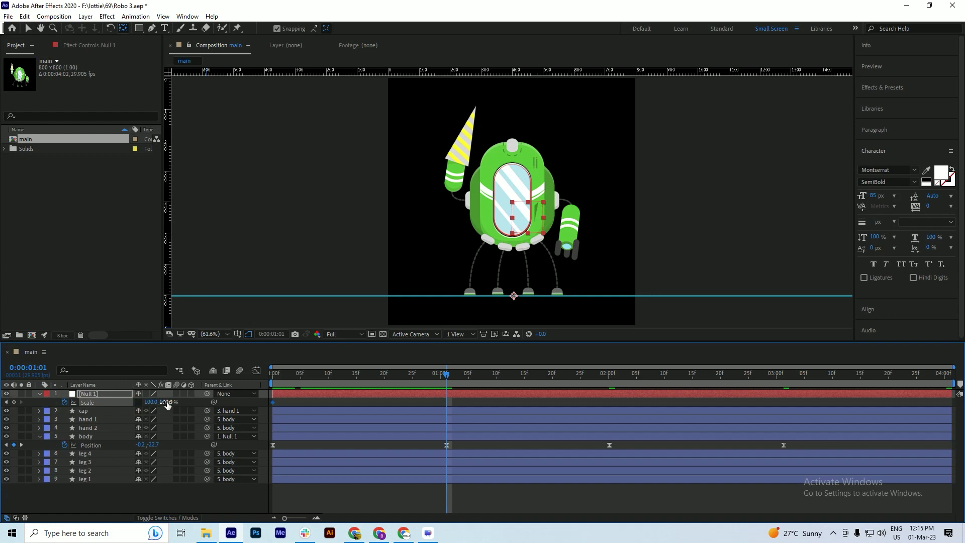
left_click_drag(167, 402, 189, 401)
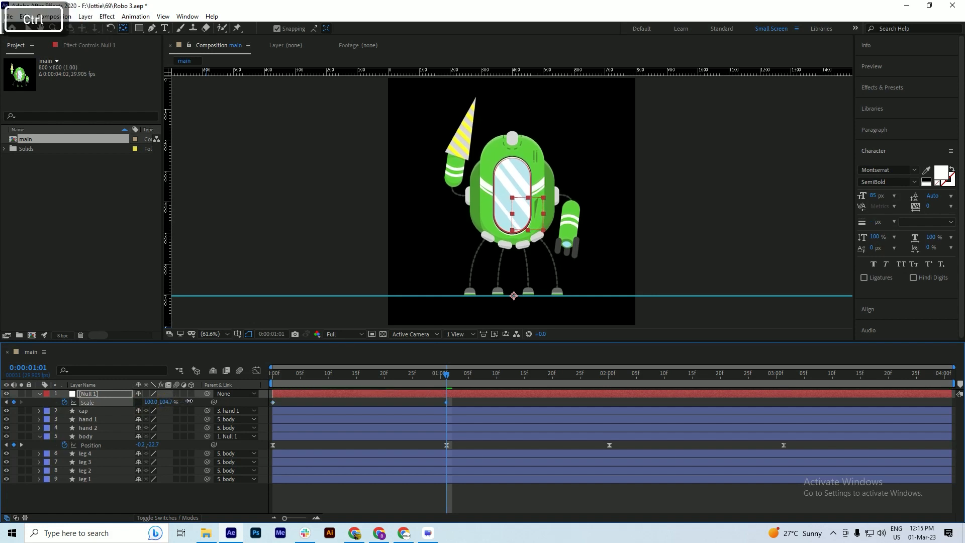
left_click(168, 402)
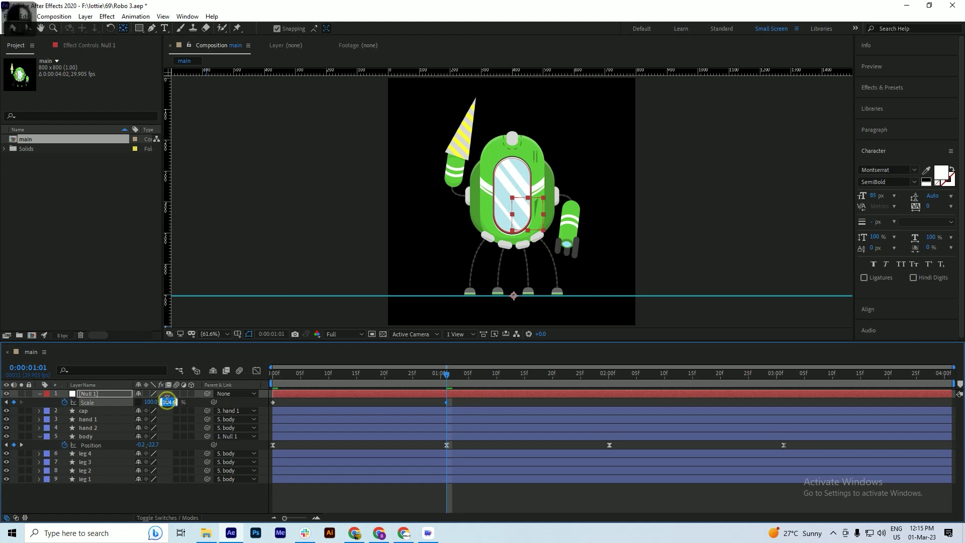
type("105")
key("Return")
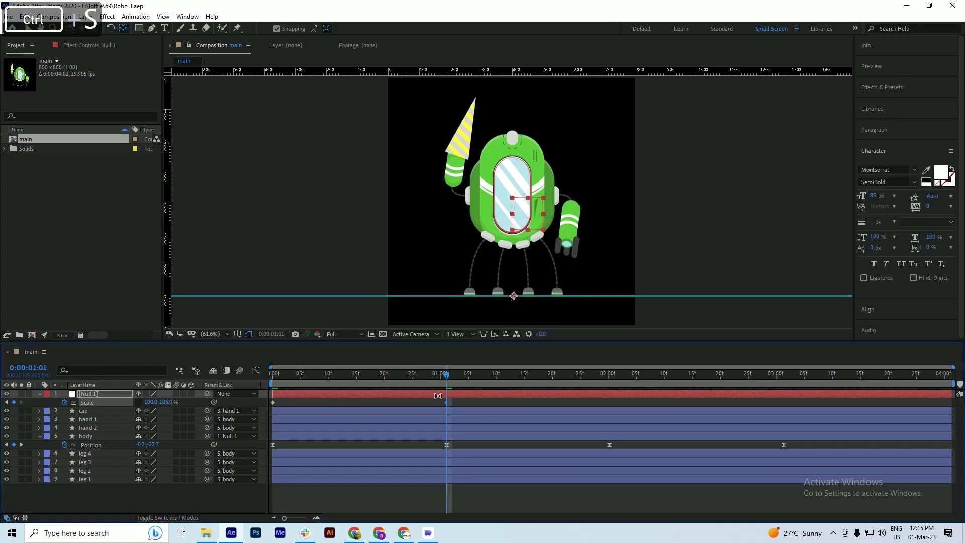
key("Home")
key("space")
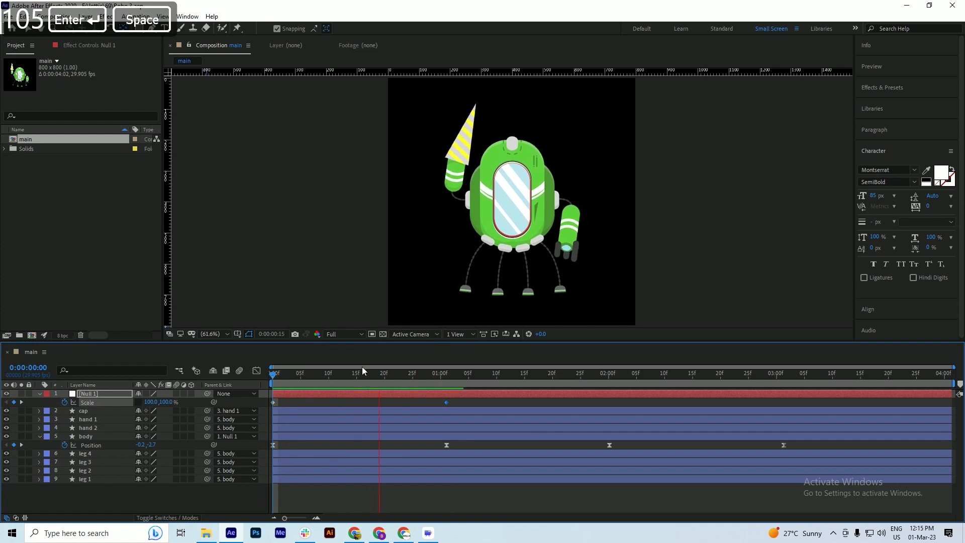
key("space")
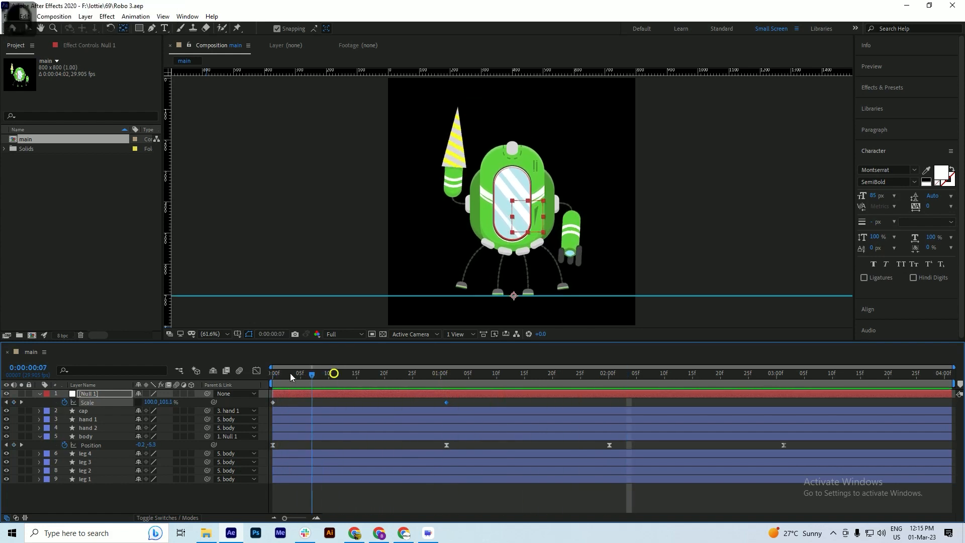
Set Null 1's vertical Scale to 95% at 0:00:00:00, save the project and preview the stretch
left_click(165, 402)
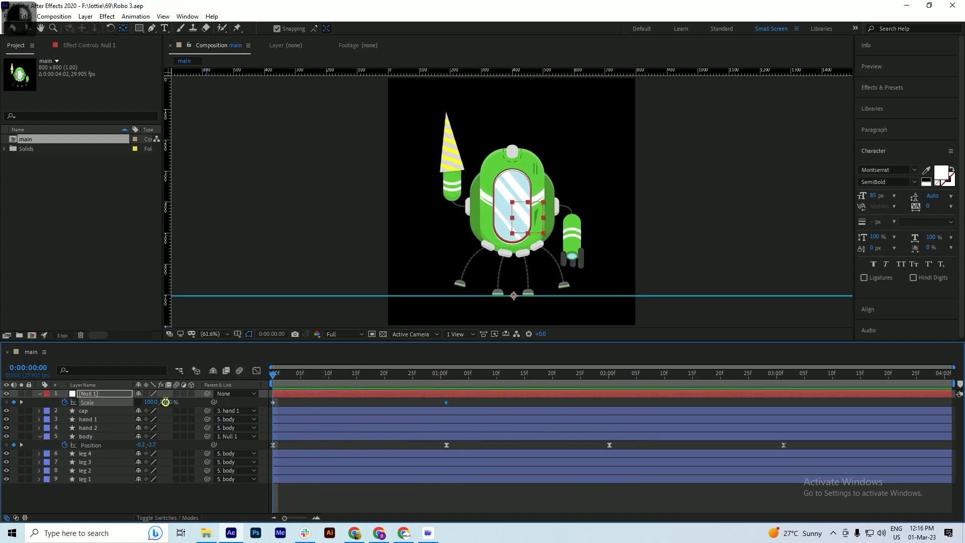
type("95")
key("Return")
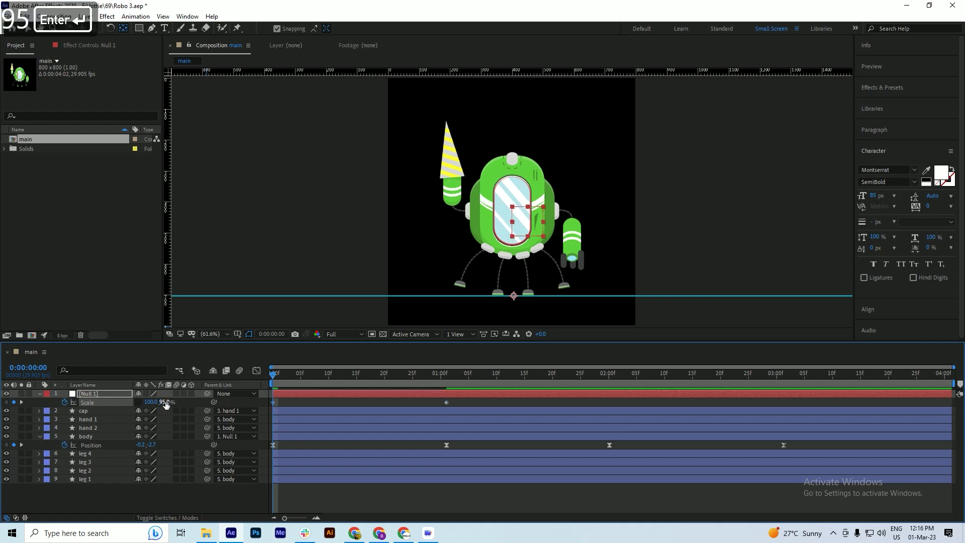
key("ctrl+s")
key("space")
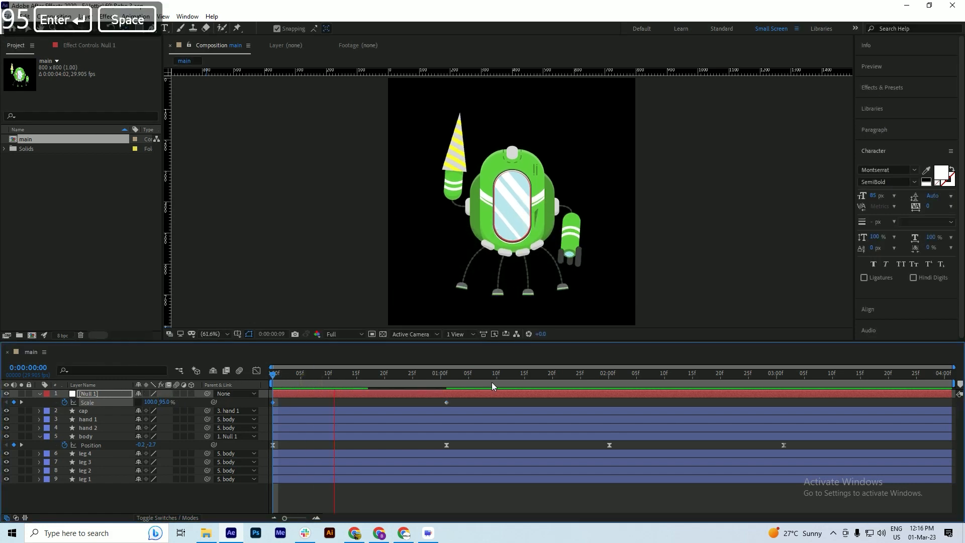
left_click(458, 378)
key("space")
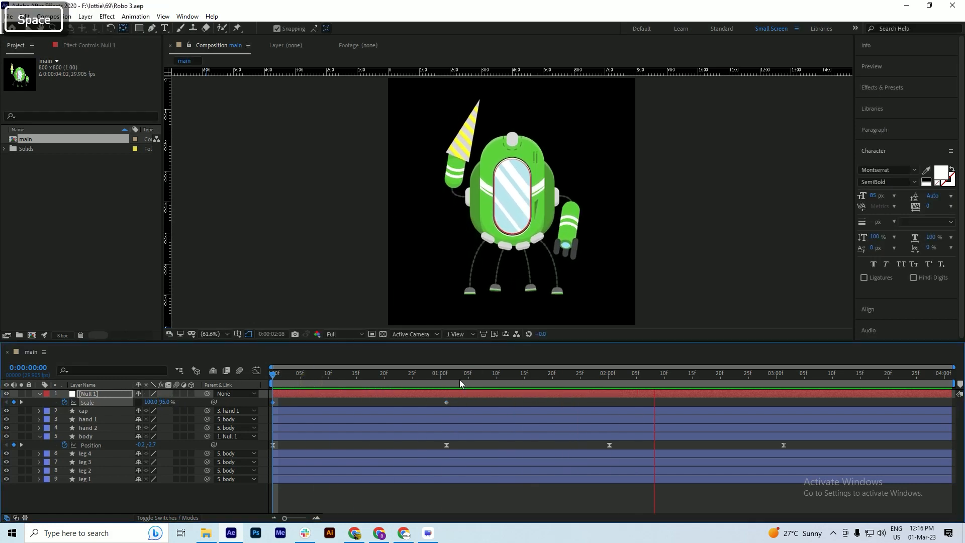
Copy Null 1's two Scale keyframes and paste them at 0:00:02:00
left_click(525, 383)
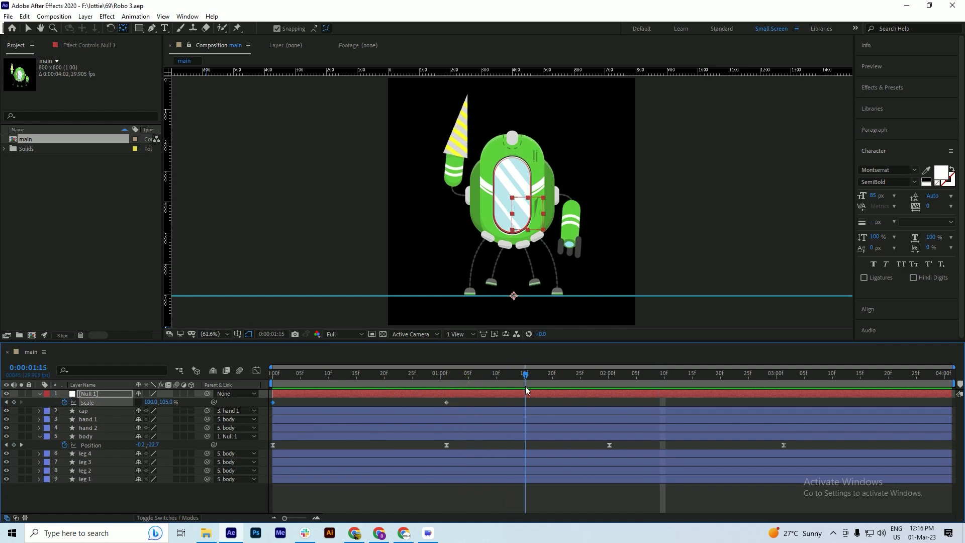
left_click(598, 383)
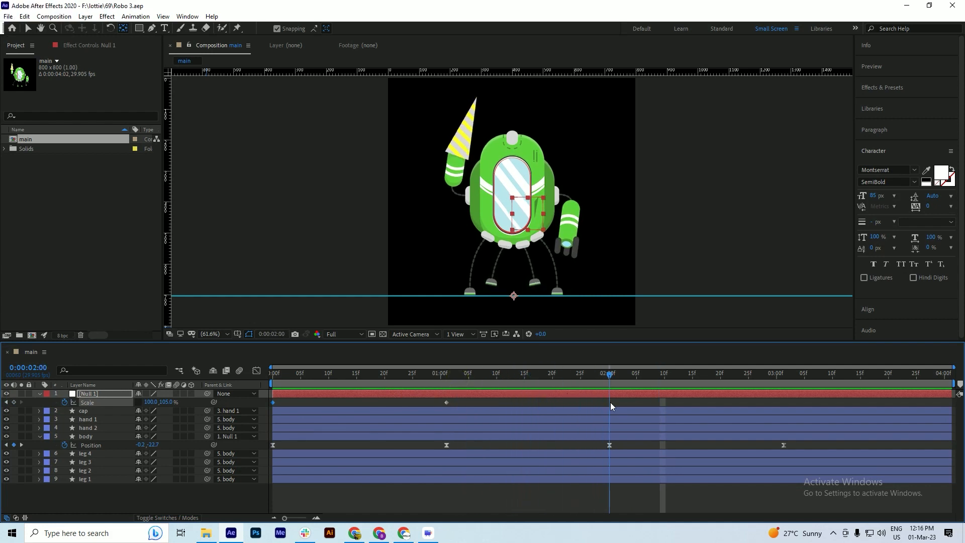
left_click_drag(610, 401, 458, 400)
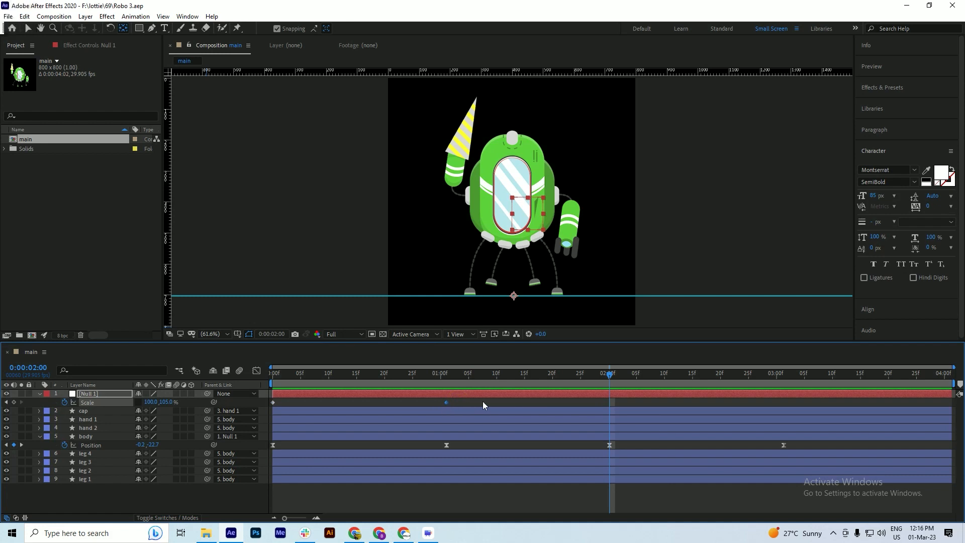
left_click_drag(482, 401, 264, 403)
key("ctrl+c")
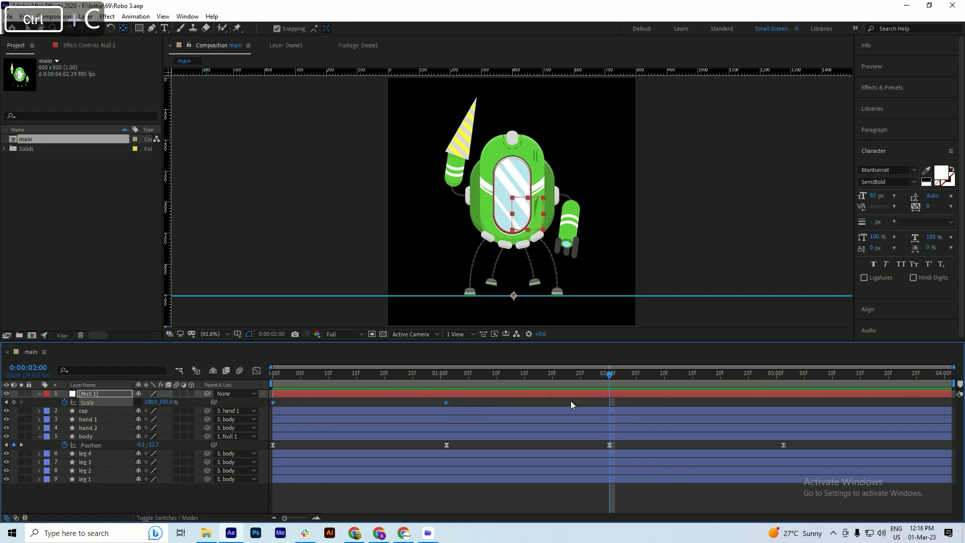
key("ctrl+v")
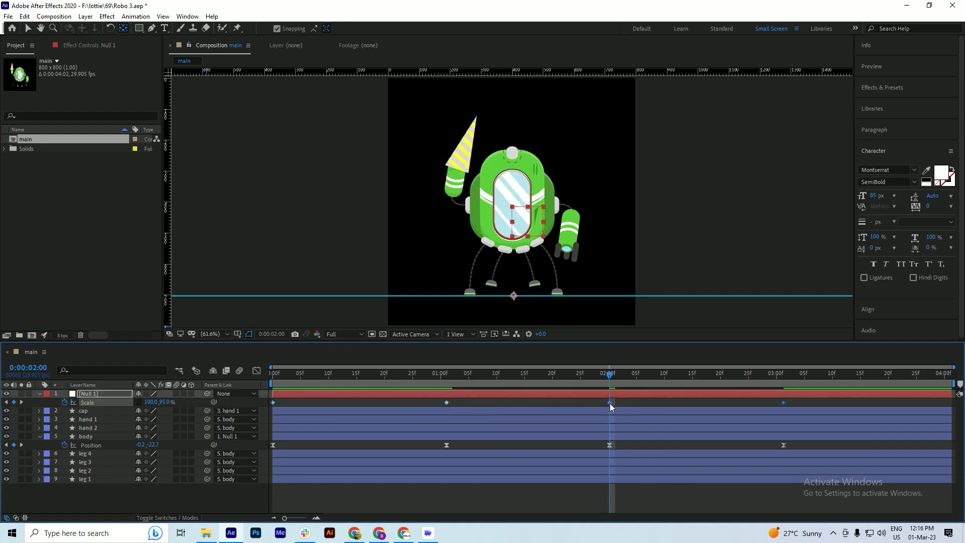
Time-reverse the two pasted Scale keyframes, apply Easy Ease to all four, and preview from 0:00:00:00
right_click(610, 403)
mouse_move(648, 397)
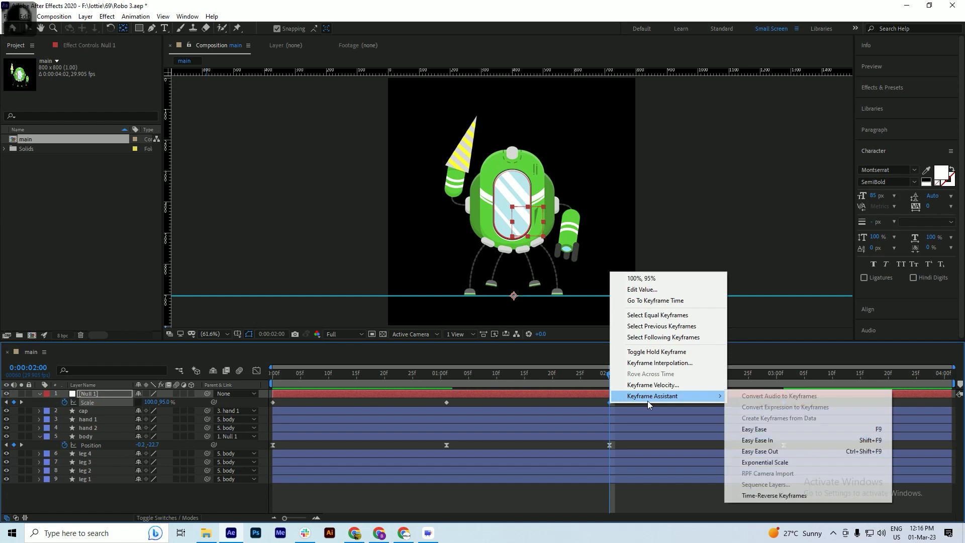
left_click(773, 495)
left_click_drag(799, 401, 247, 411)
key("F9")
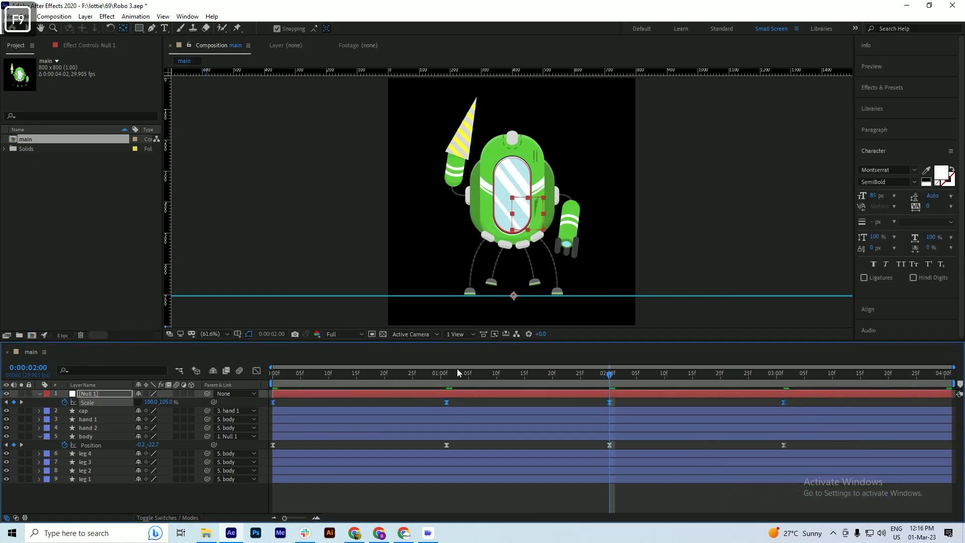
left_click_drag(385, 374, 254, 382)
key("space")
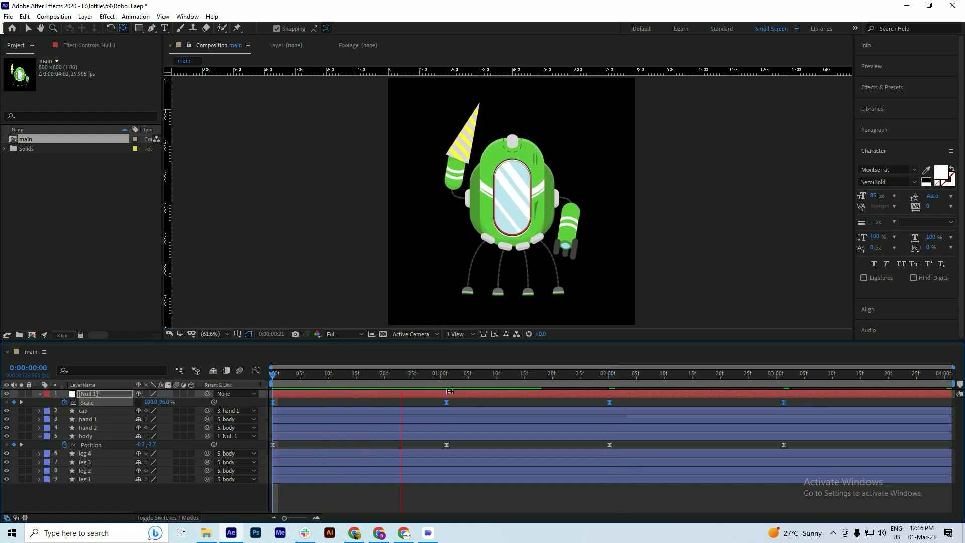
Add a Scale keyframe with 104% vertical scale to Null 1 at 0:00:01:14 and save the project
left_click_drag(452, 377, 519, 386)
left_click(525, 395)
key("ctrl+s")
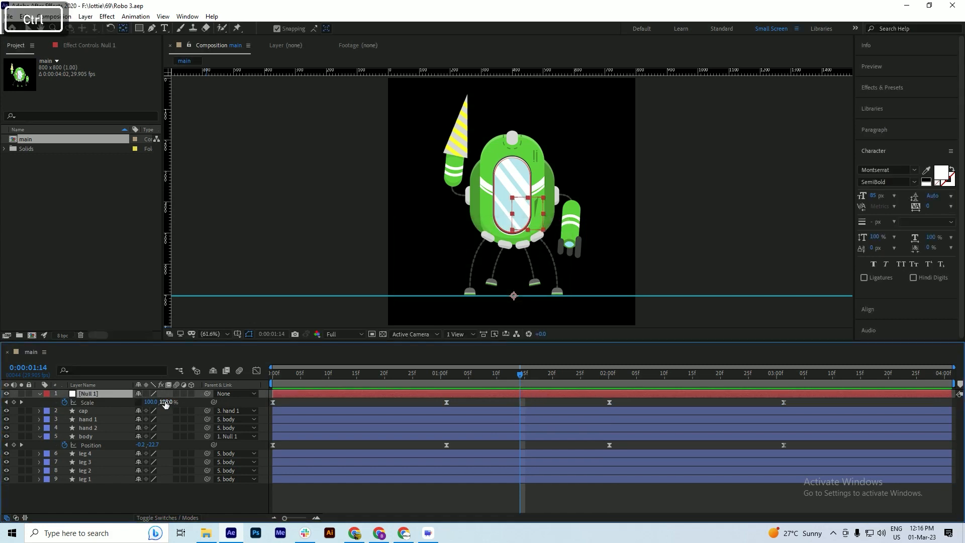
left_click_drag(165, 402, 164, 402)
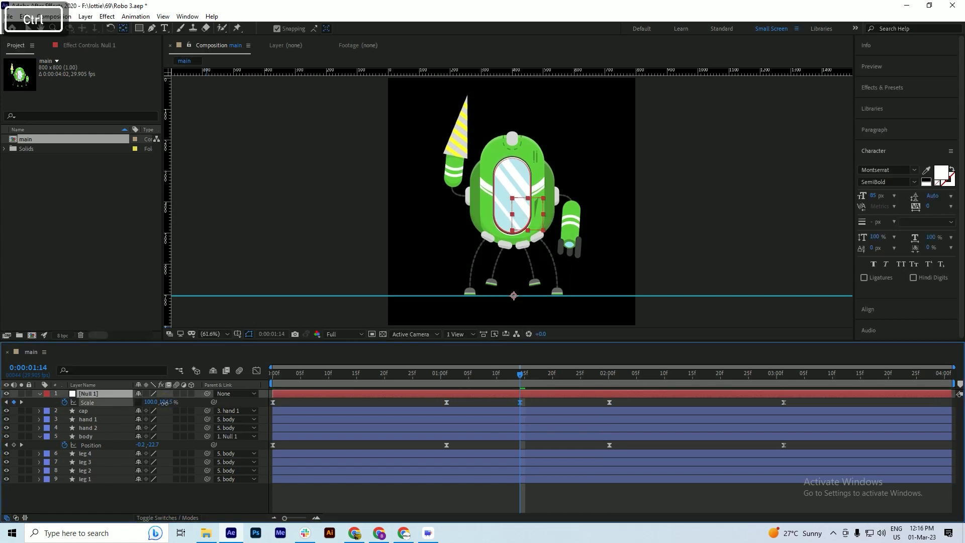
left_click(166, 402)
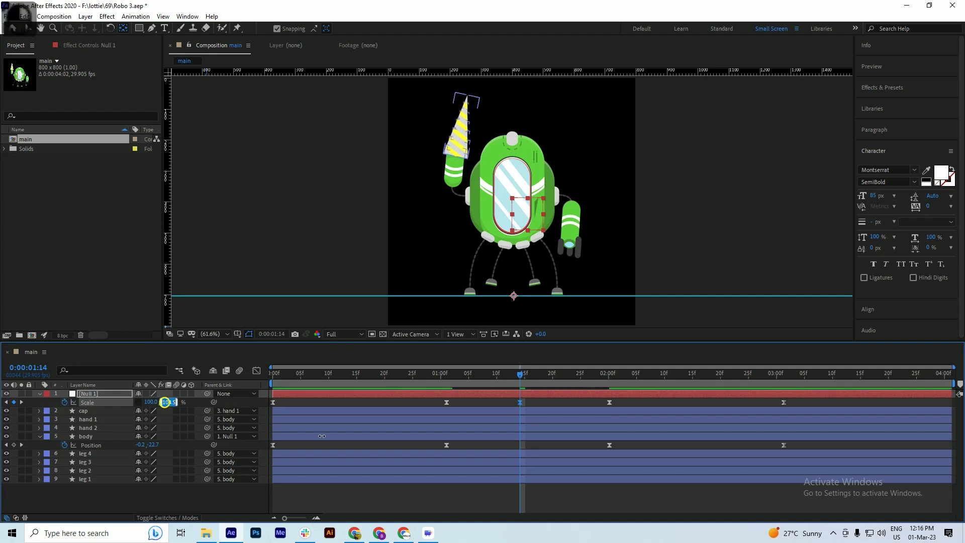
type("104")
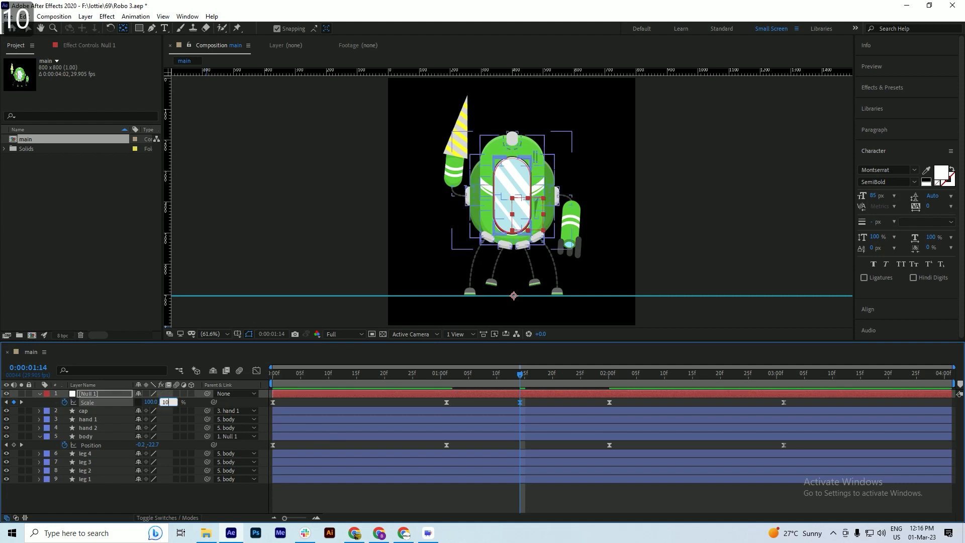
key("ctrl+s")
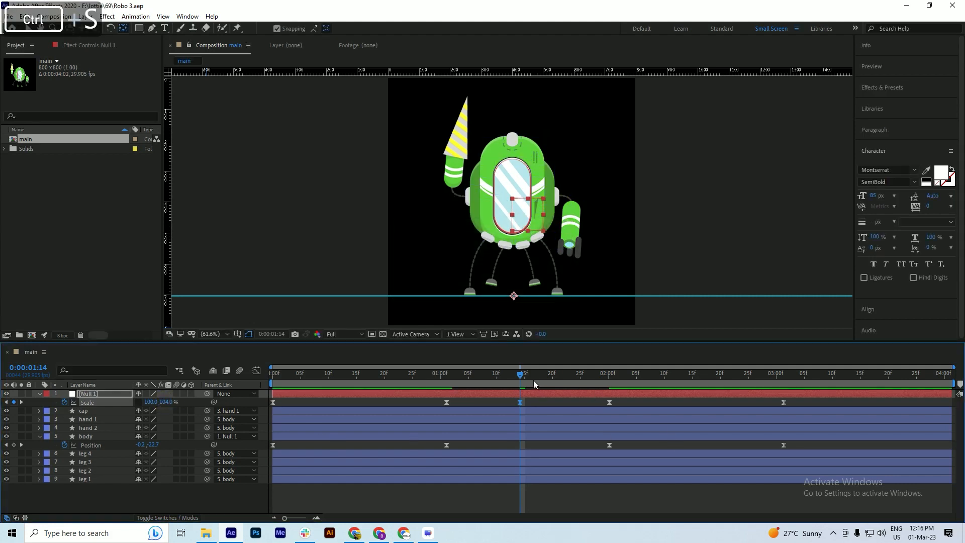
Preview the stretch, add a Scale keyframe with 94% vertical scale to Null 1 at 0:00:03:17, and save
left_click_drag(533, 378, 424, 378)
key("space")
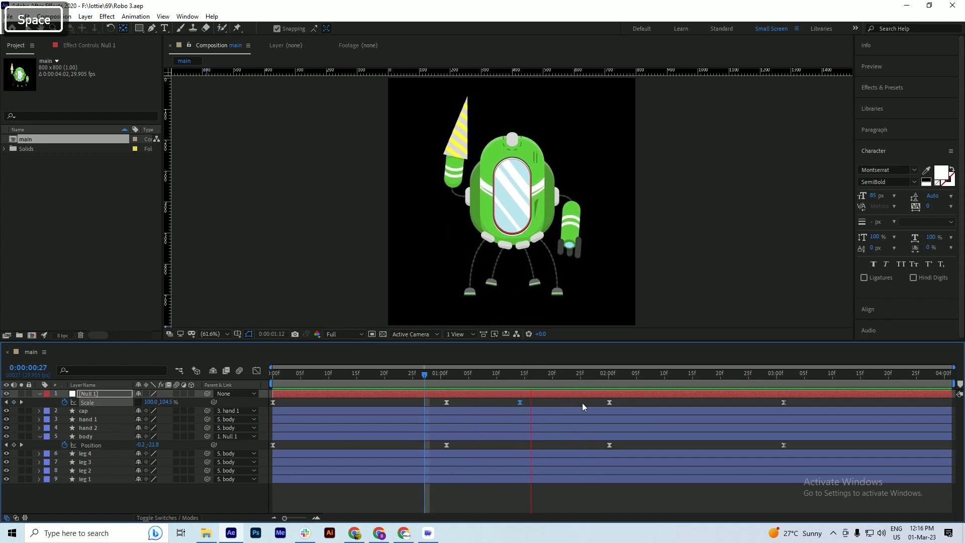
left_click(663, 378)
left_click_drag(720, 386, 878, 392)
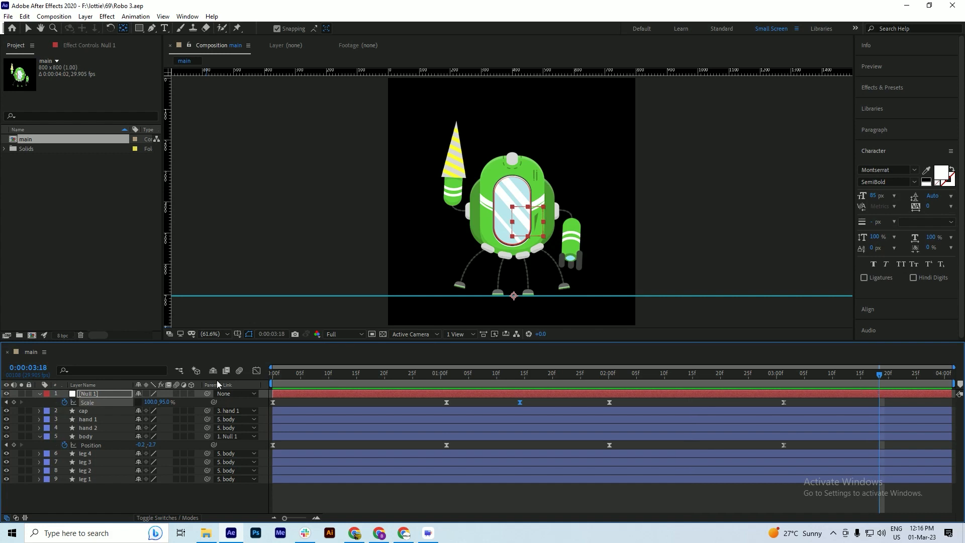
left_click(794, 375)
left_click_drag(790, 382, 872, 398)
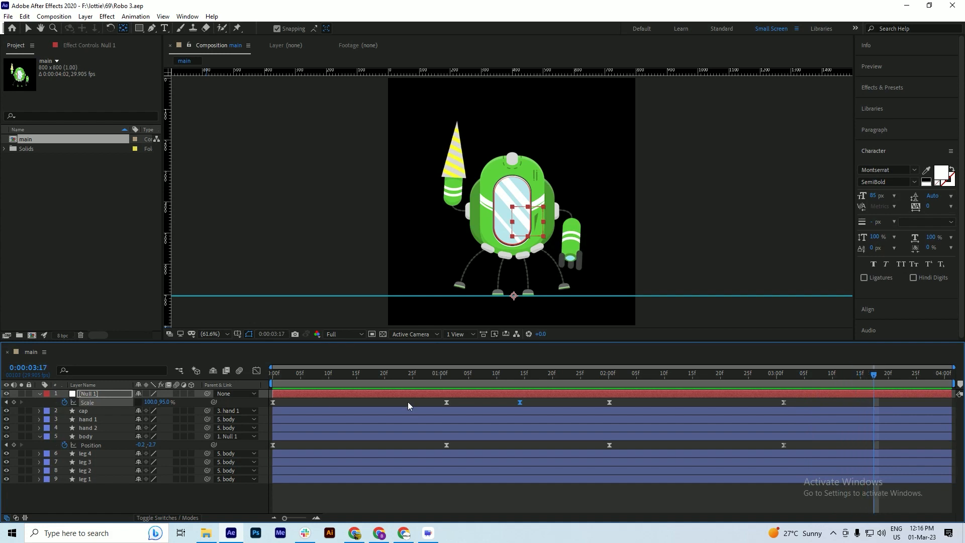
left_click(164, 402)
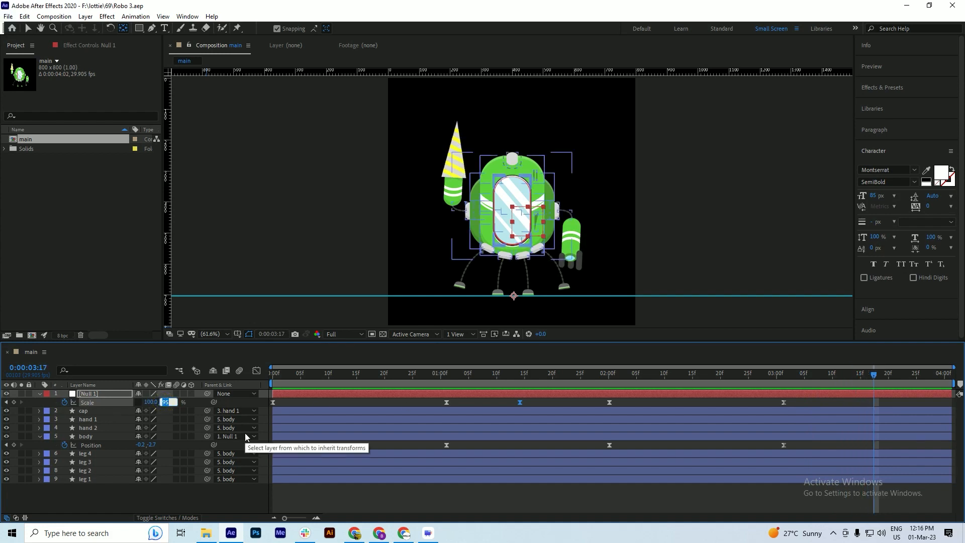
type("94")
key("Return")
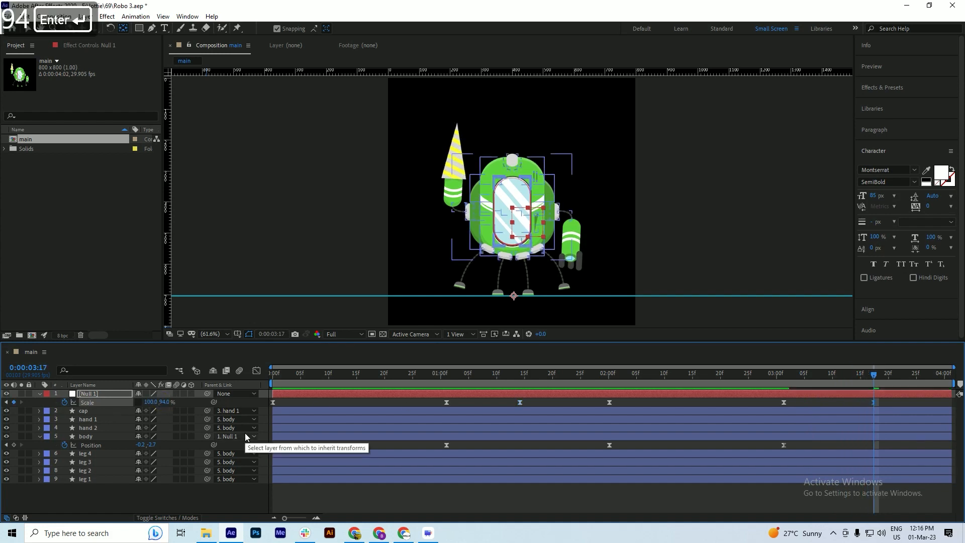
key("ctrl+s")
Shift the 94% Scale keyframe slightly earlier, copy the preceding 95% keyframe to 0:00:04:00, and save the project
left_click_drag(910, 372, 947, 373)
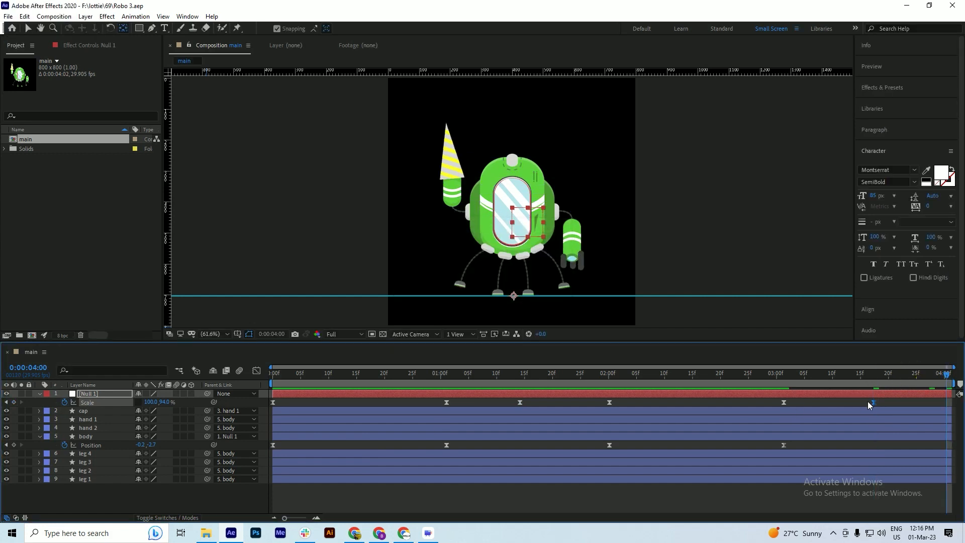
left_click_drag(871, 402, 866, 402)
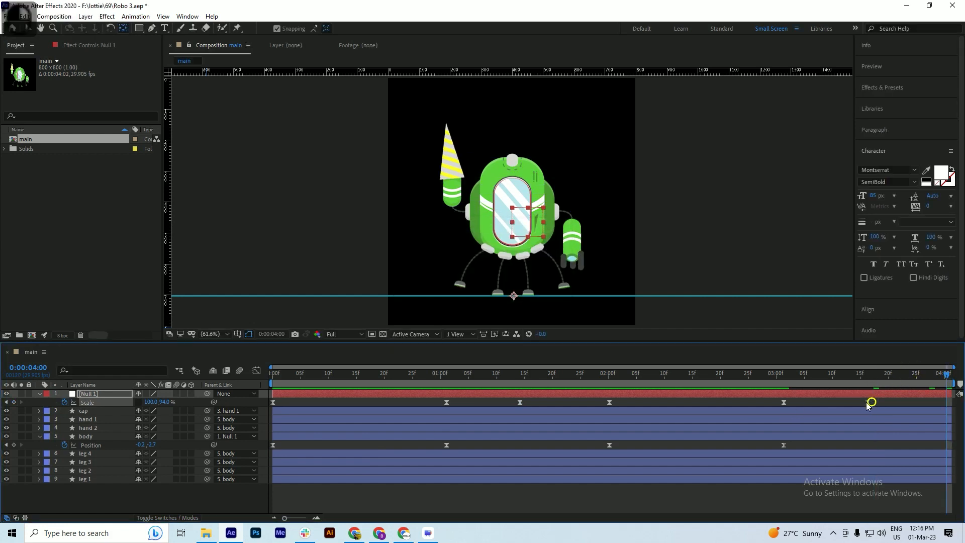
left_click(784, 402)
key("ctrl+c")
key("ctrl+v")
key("ctrl+s")
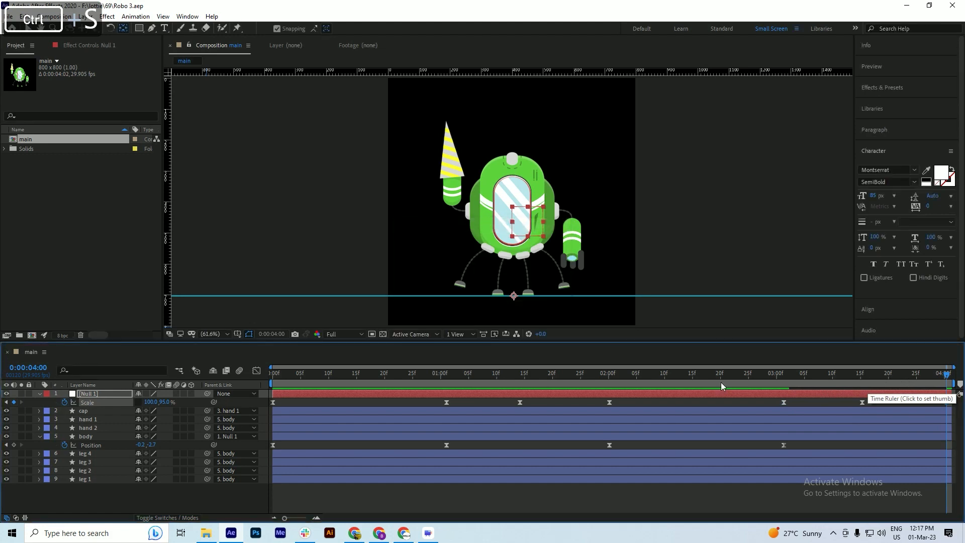
Collapse the properties of all layers and preview the complete animation from 0:00:00:00
key("ctrl+a")
left_click(40, 394)
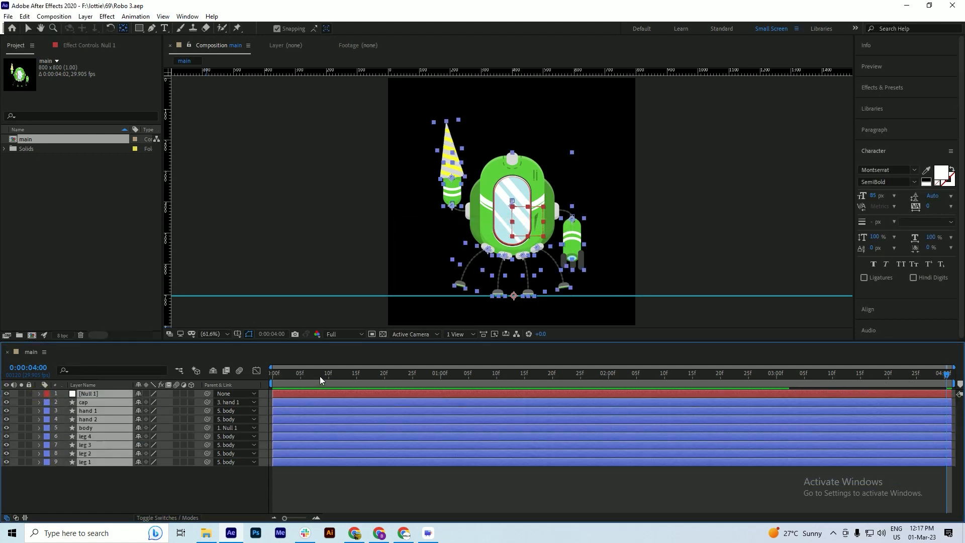
key("Home")
key("space")
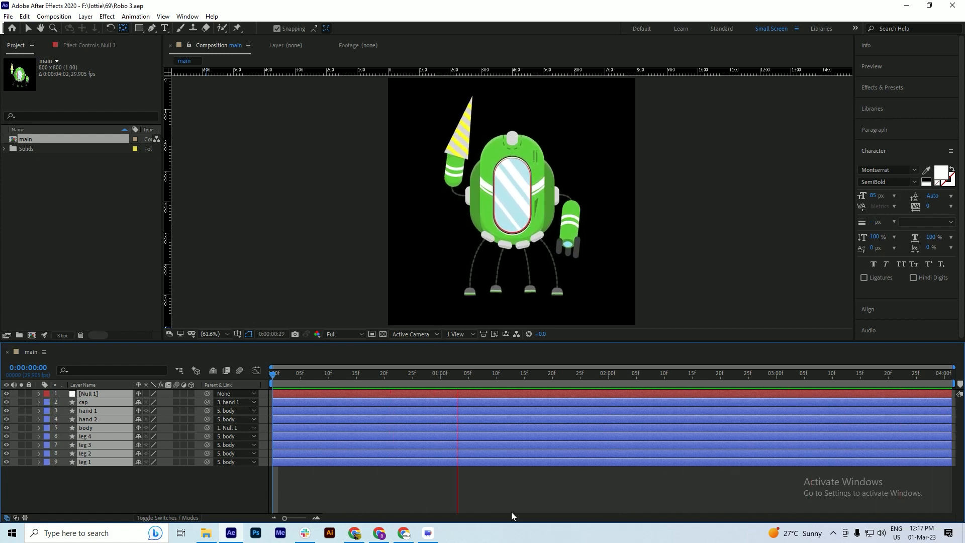
Save the project while reviewing the looping playback of the robot animation
key("ctrl+s")
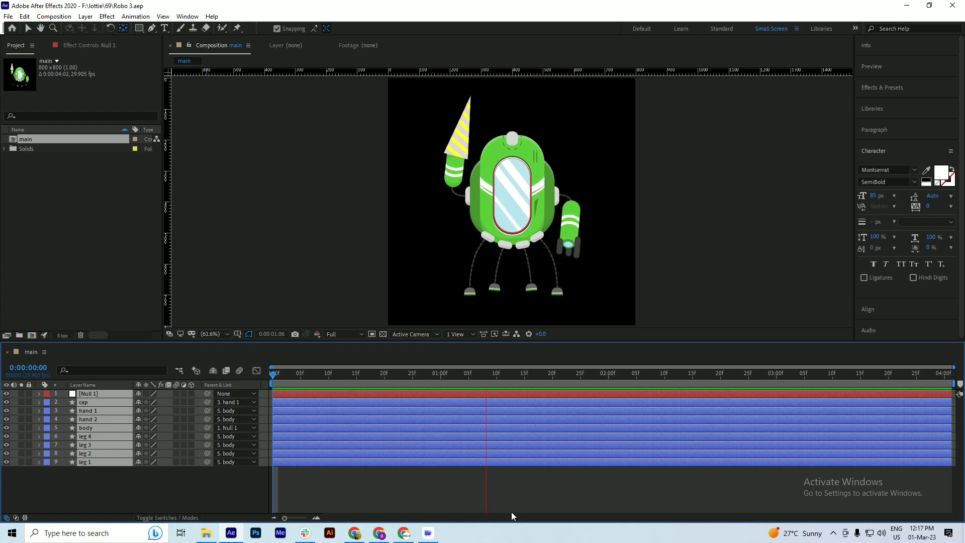
key("ctrl+s")
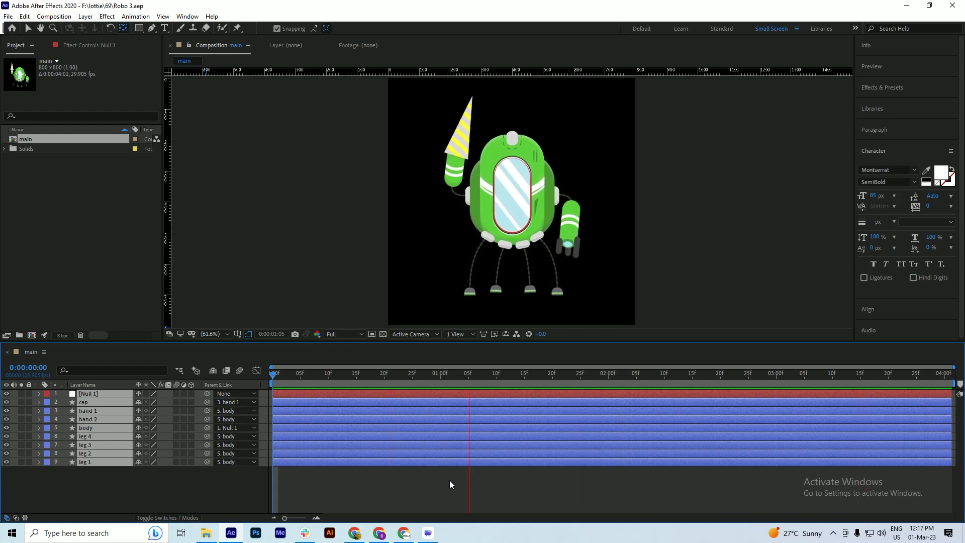
key("ctrl+s")
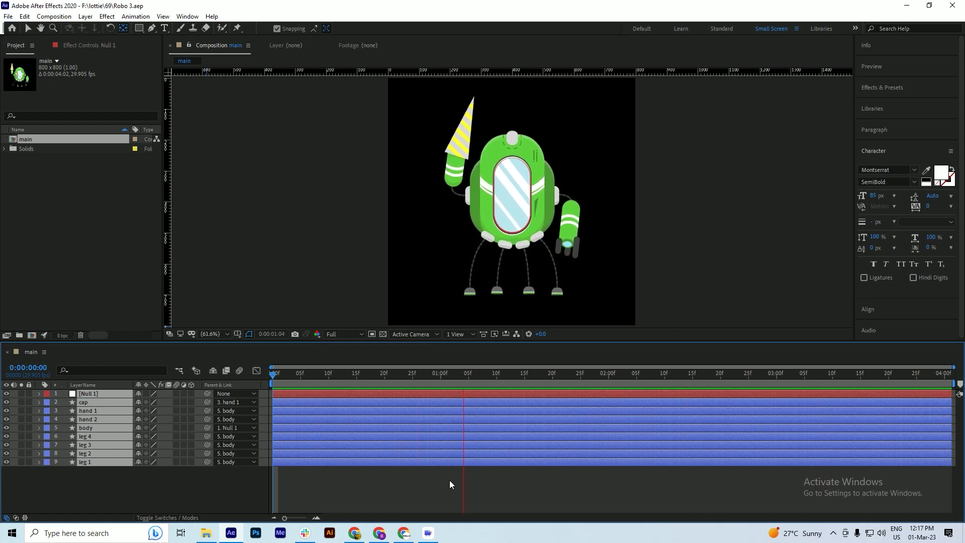
key("ctrl+s")
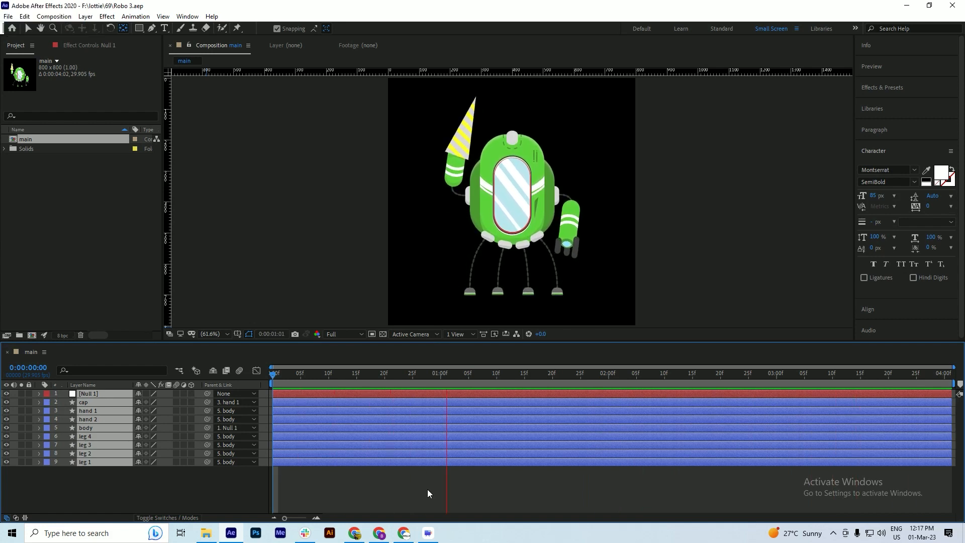
key("ctrl+s")
key("ctrl+s")
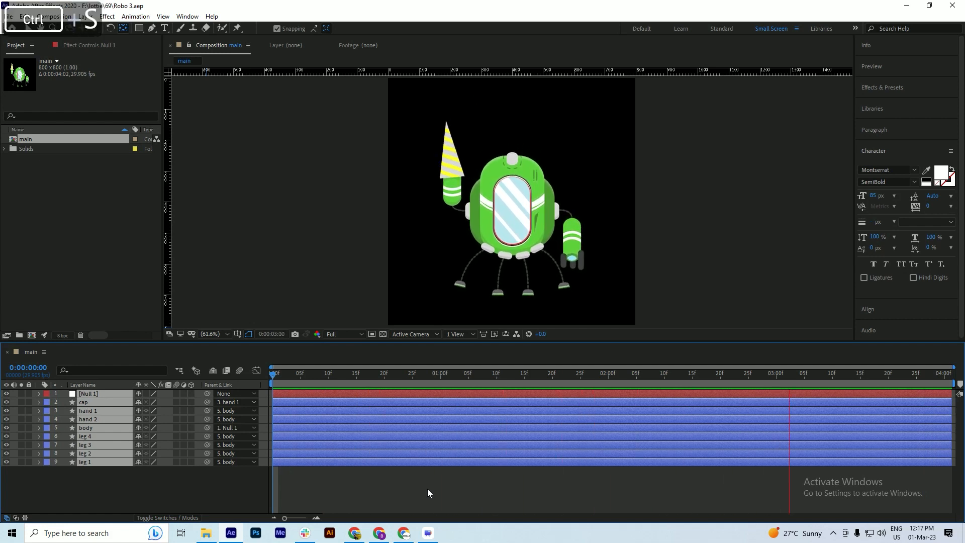